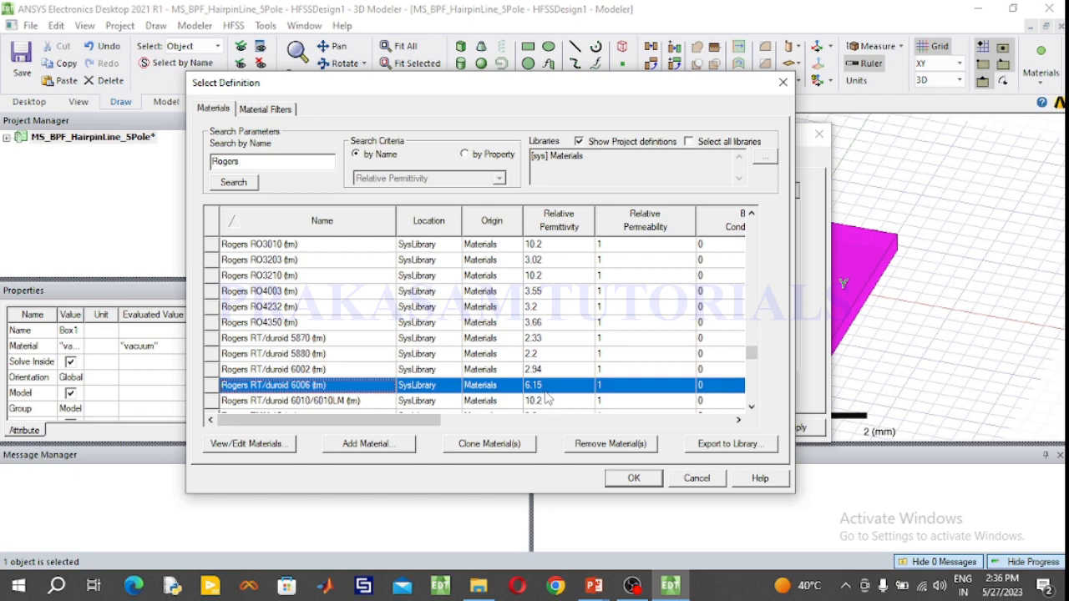
- Assign Rogers RT/duroid 6006 (tm) as the Substrate box's material and change its colour to orange
left_click(633, 478)
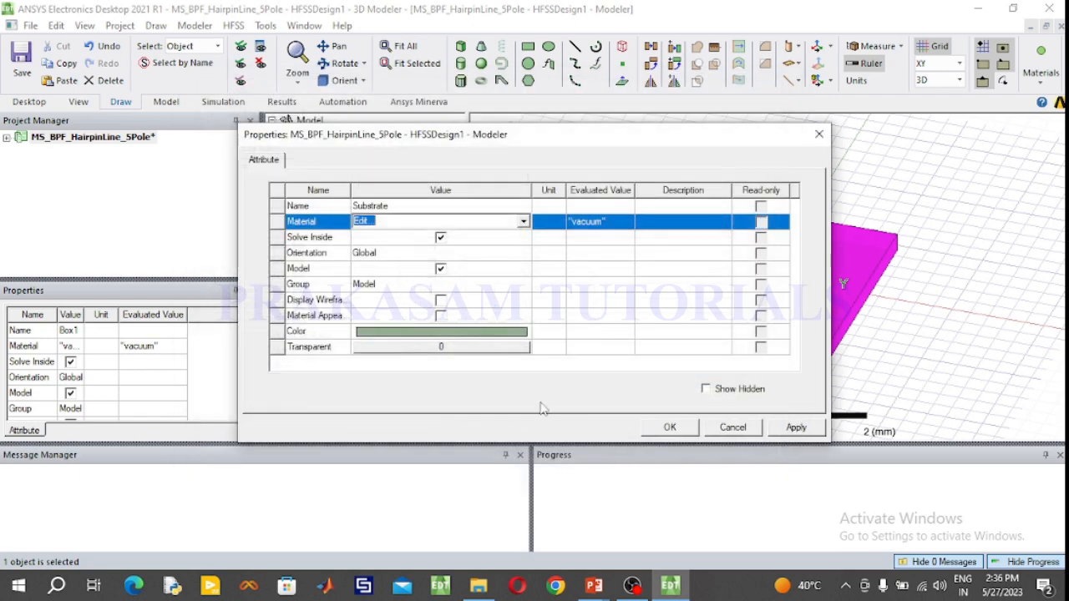
left_click(498, 332)
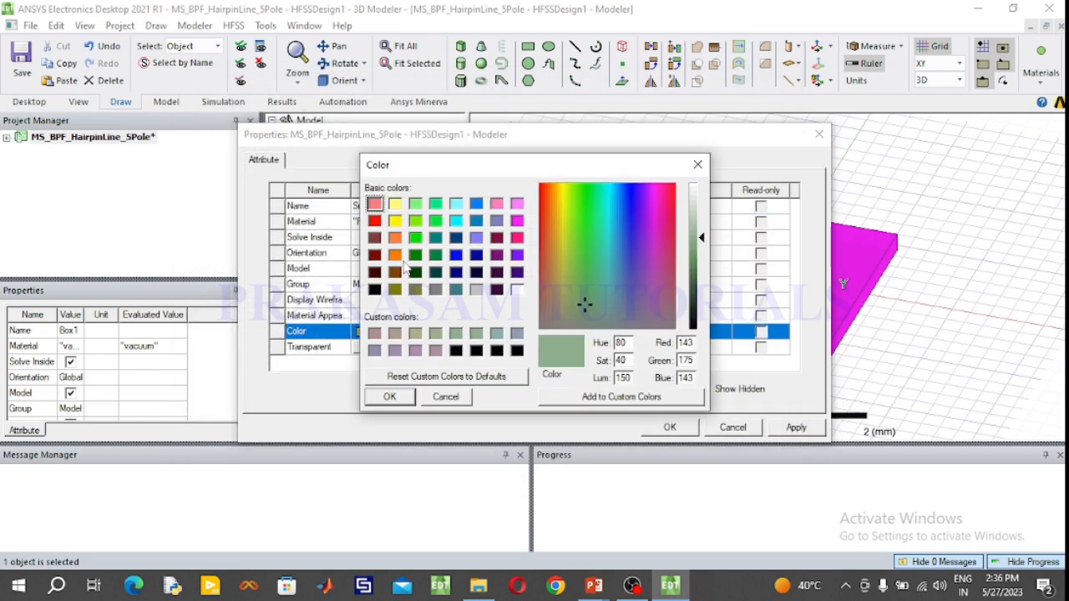
left_click(394, 255)
left_click(389, 397)
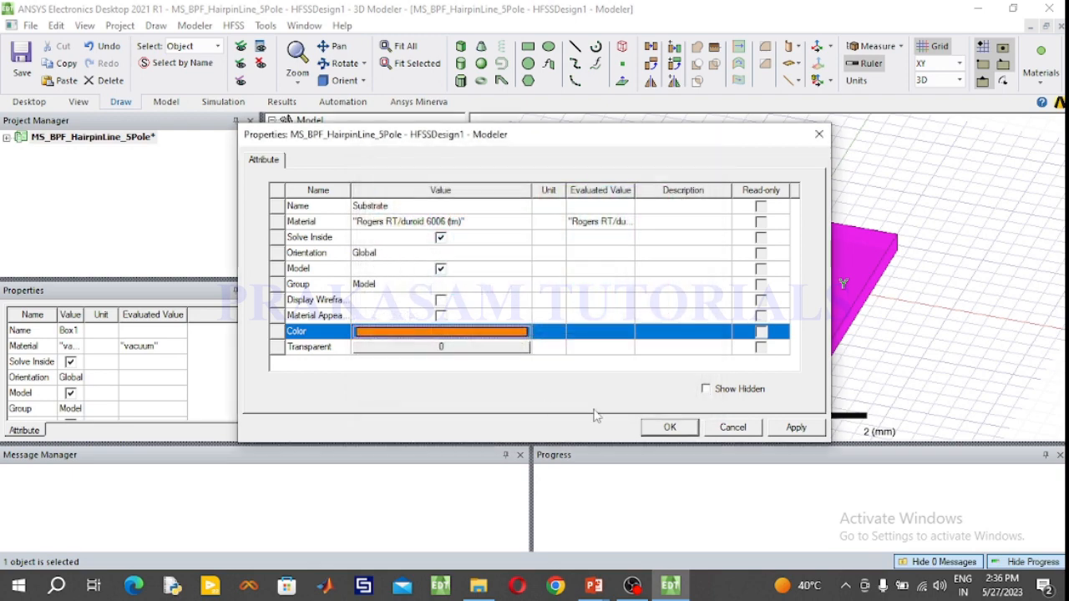
left_click(669, 427)
- Set the Substrate box's dimensions to XSize 31.2, YSize 30 and ZSize -1.27 mm
double_click(389, 178)
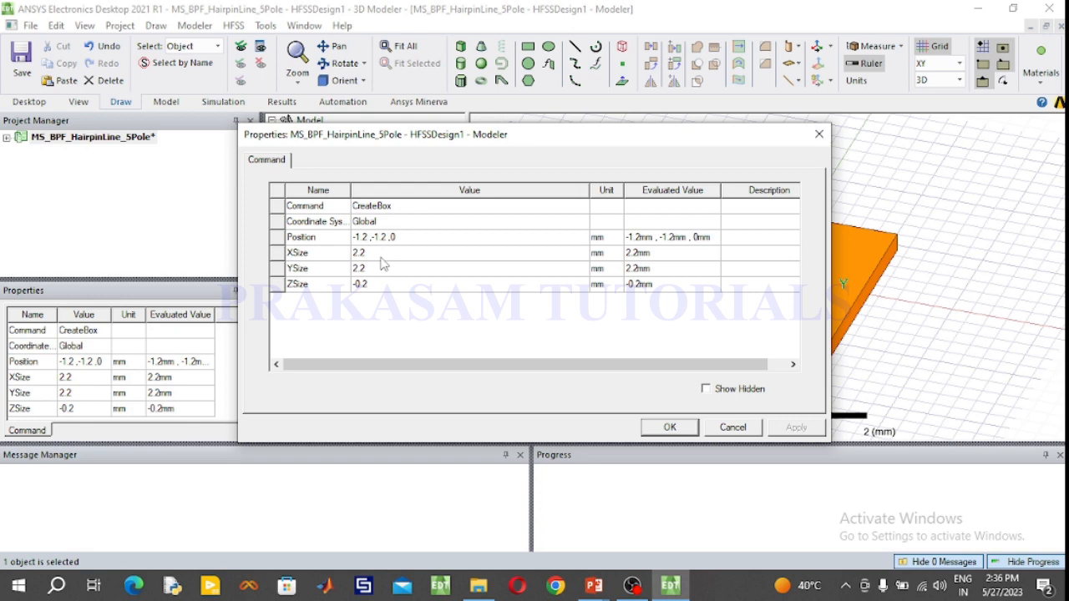
left_click(378, 254)
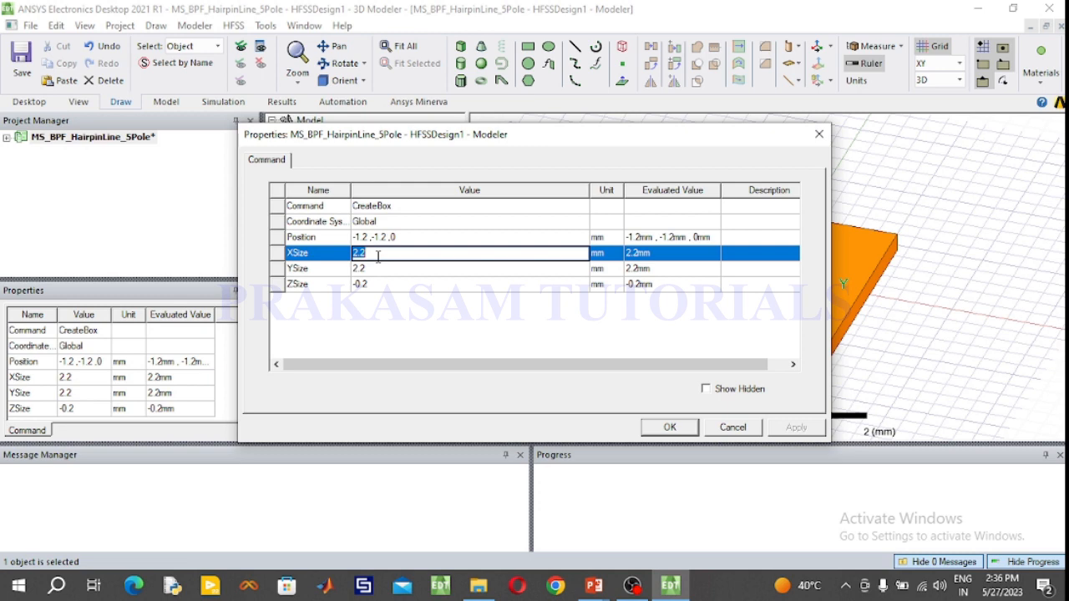
type("31.2")
left_click(375, 268)
type("30")
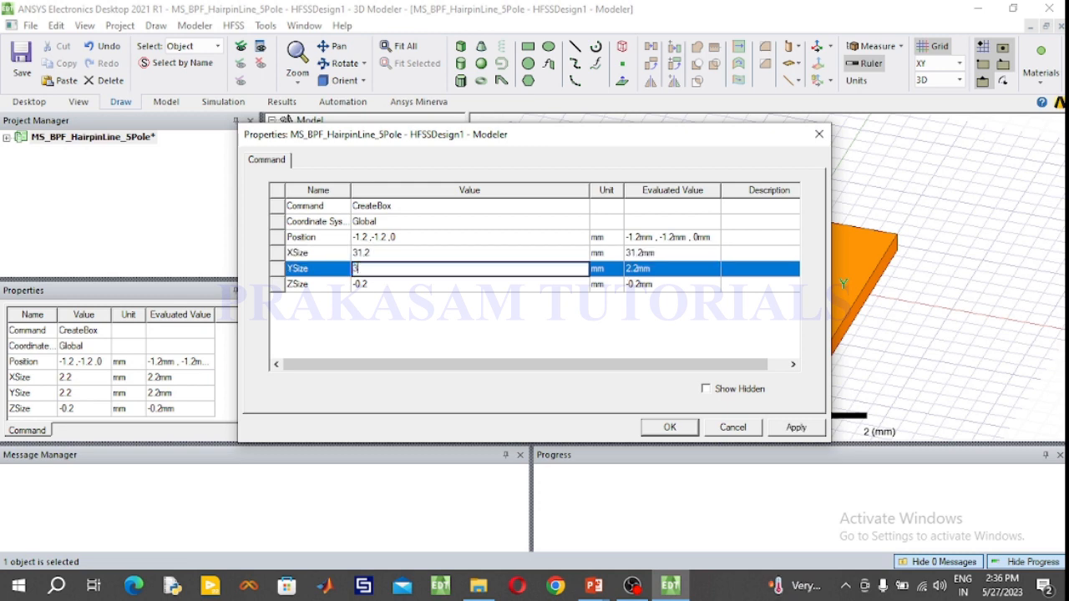
left_click(389, 285)
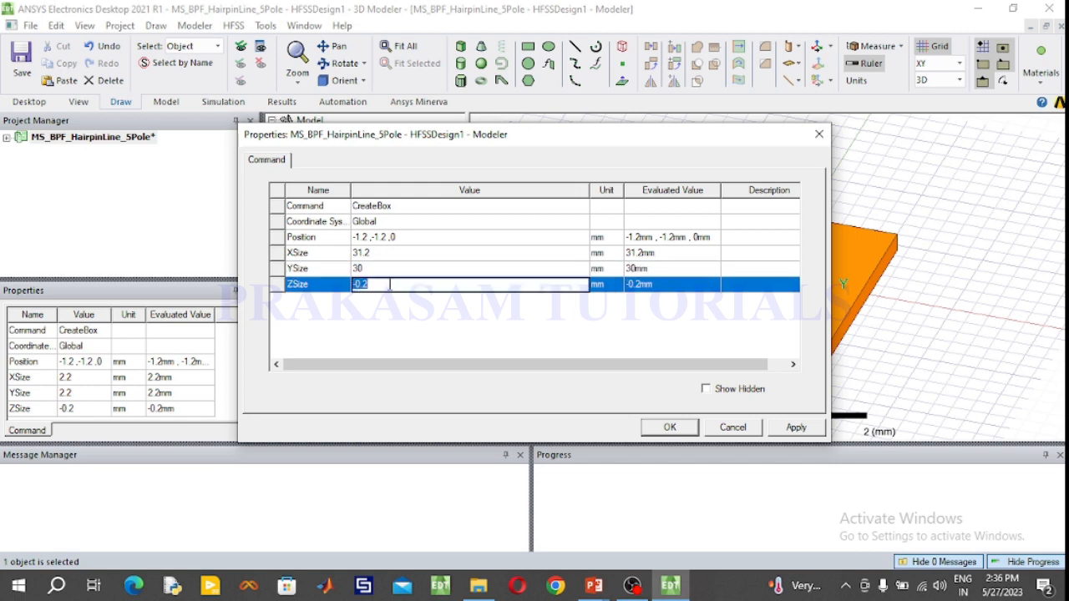
key("BackSpace")
type("-1.27")
- Set the Substrate box's position to -31.2/2, -15, 0 mm and fit the whole model in view
left_click(399, 238)
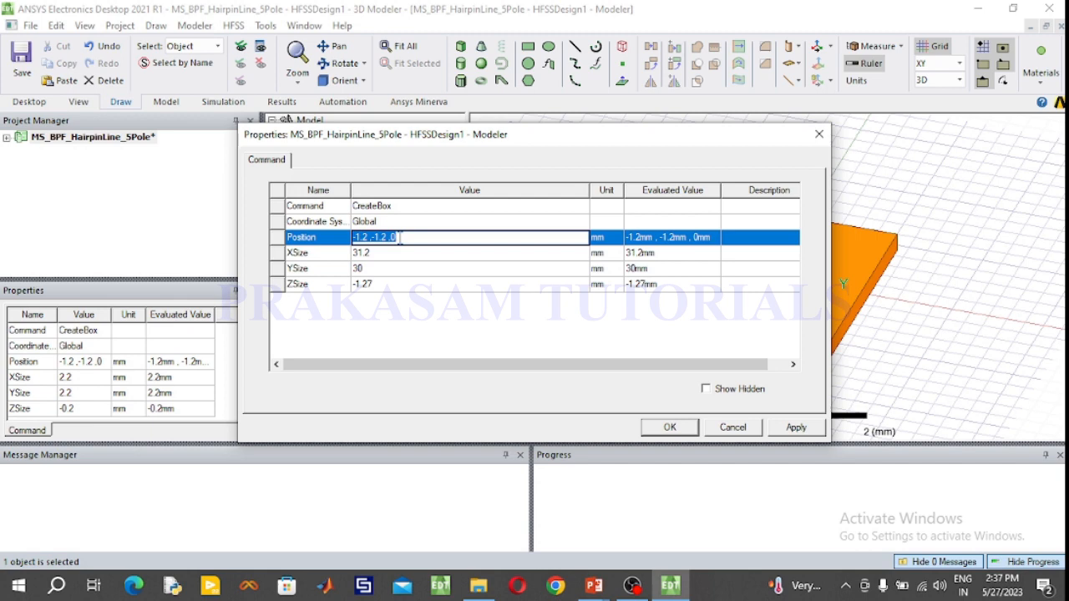
key("BackSpace")
type("-31.2/2, -15, 0")
left_click(645, 426)
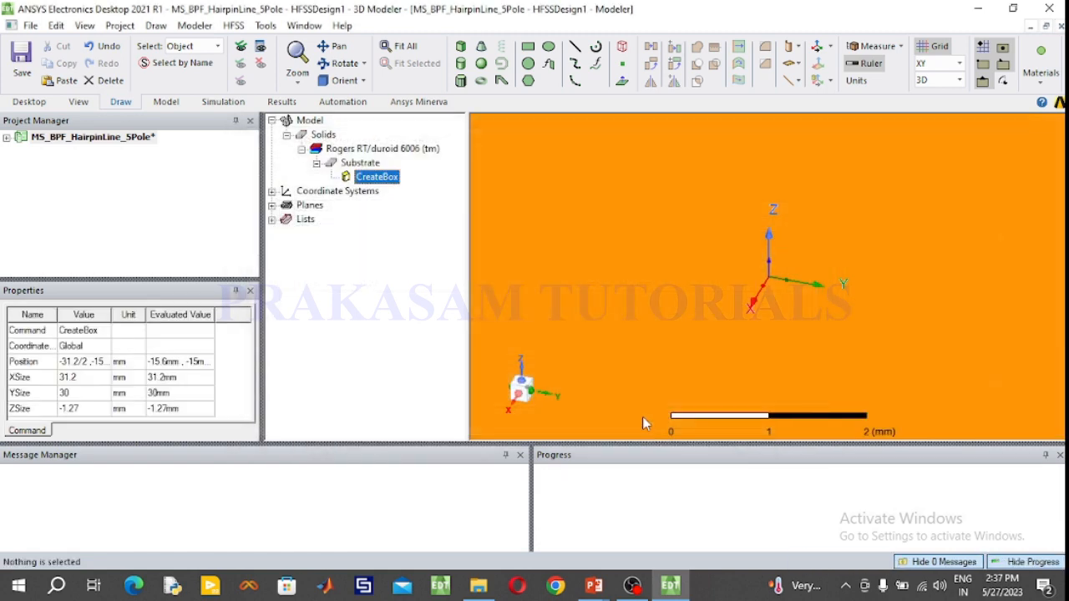
left_click(401, 46)
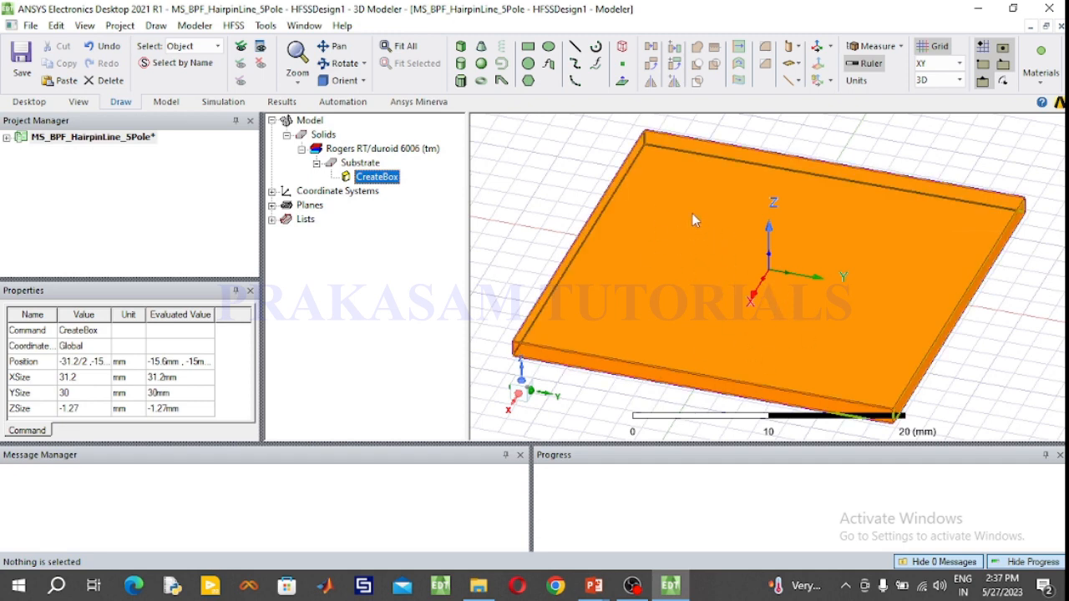
- Draw a rectangle over the substrate's entire top face, between its diagonally opposite corners
left_click(528, 46)
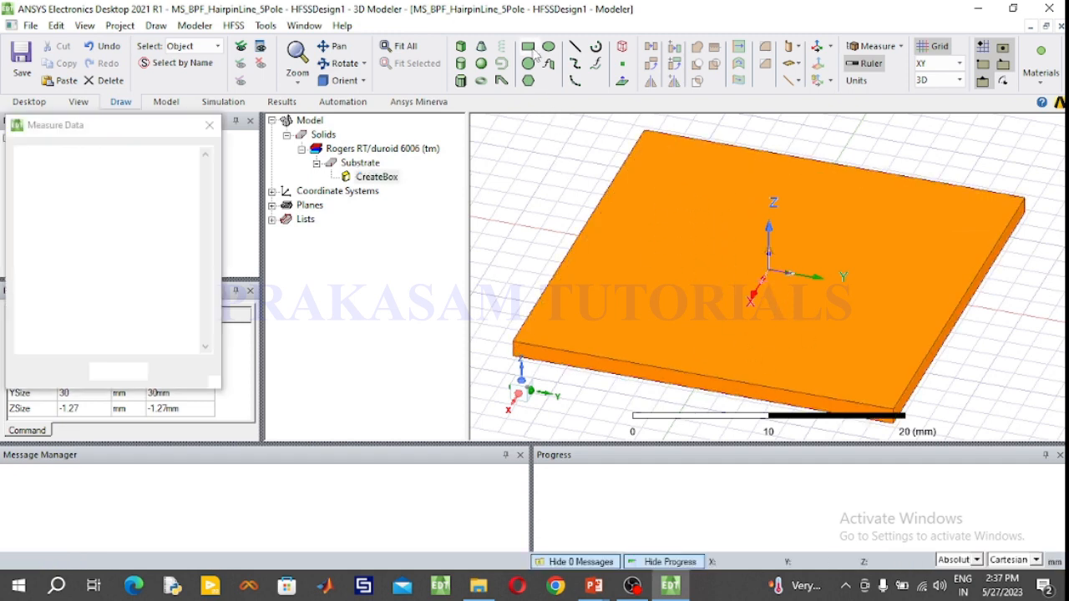
left_click(646, 134)
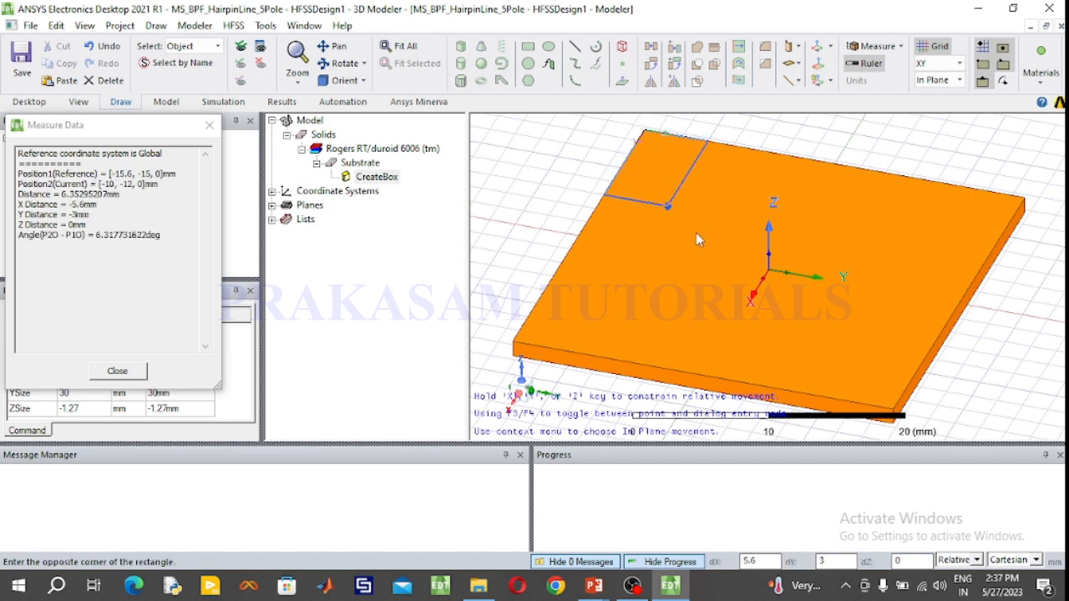
left_click(892, 409)
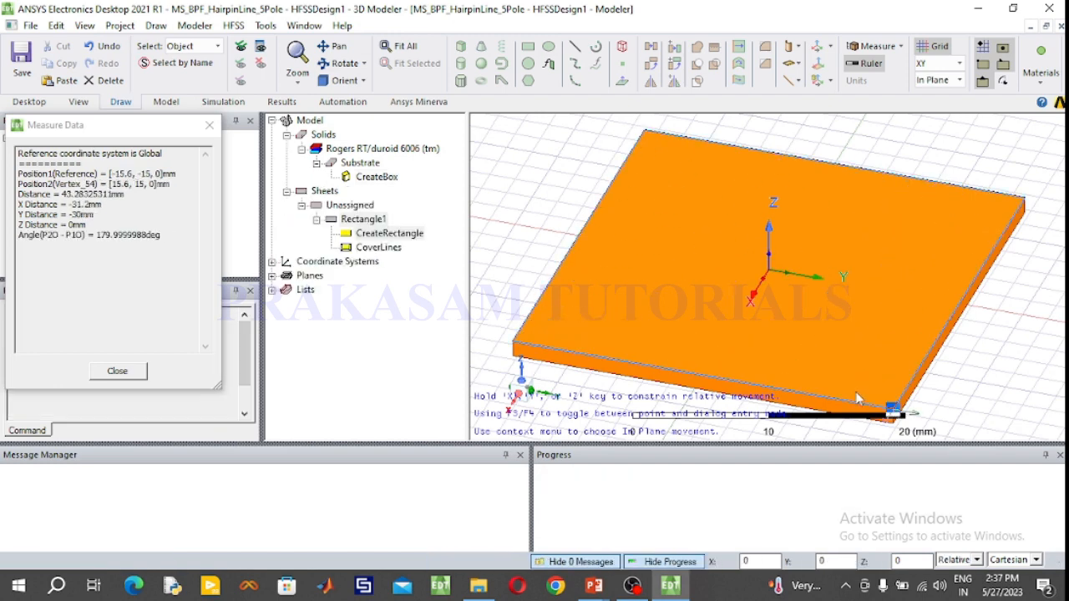
- Rename the rectangle covering the substrate as GND and change its colour to green
double_click(362, 219)
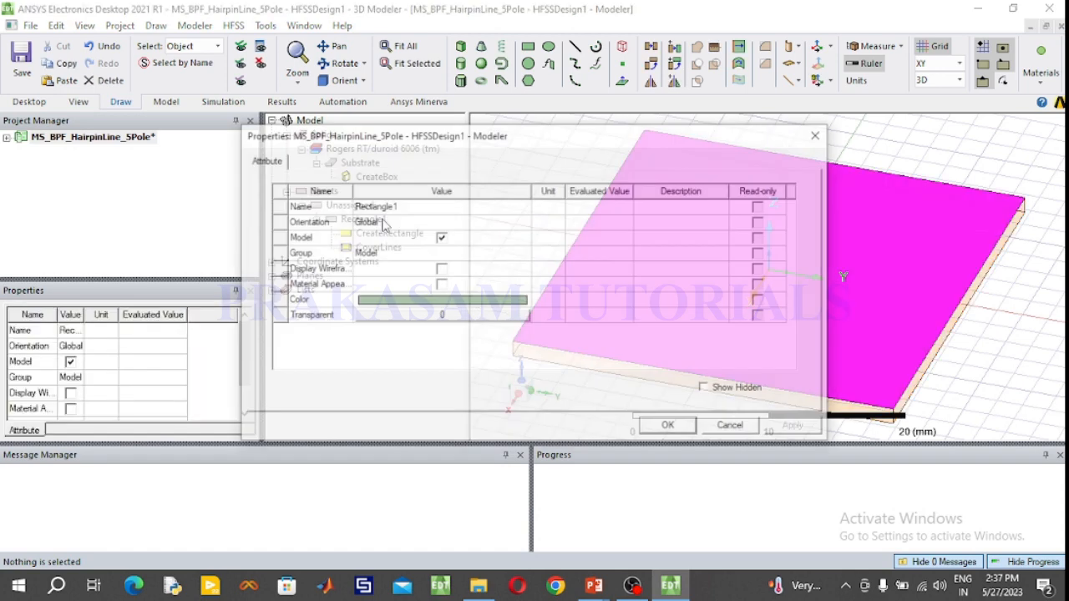
type("GND")
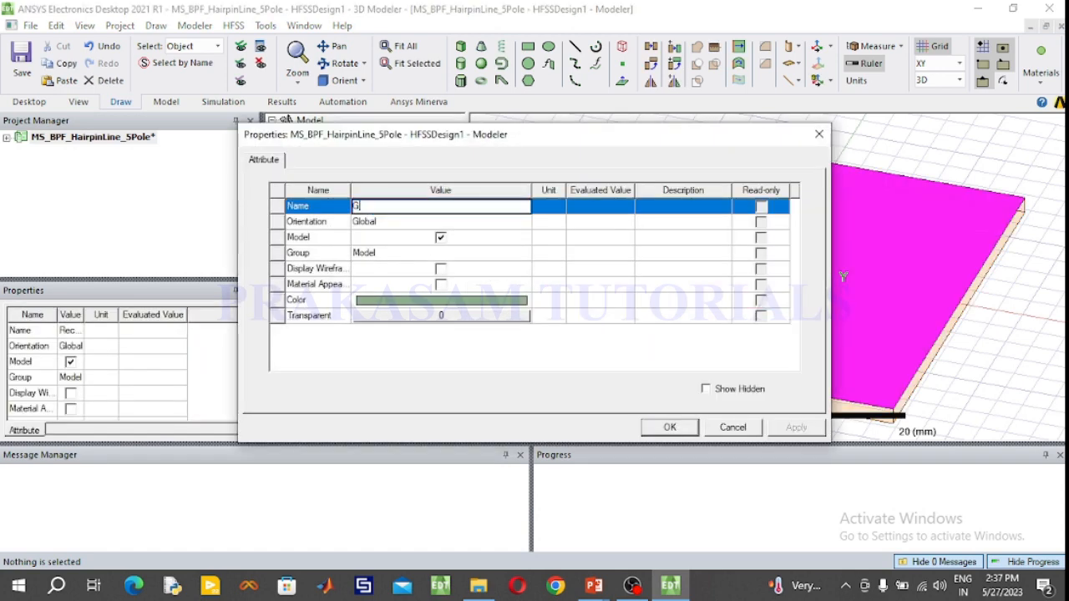
left_click(443, 302)
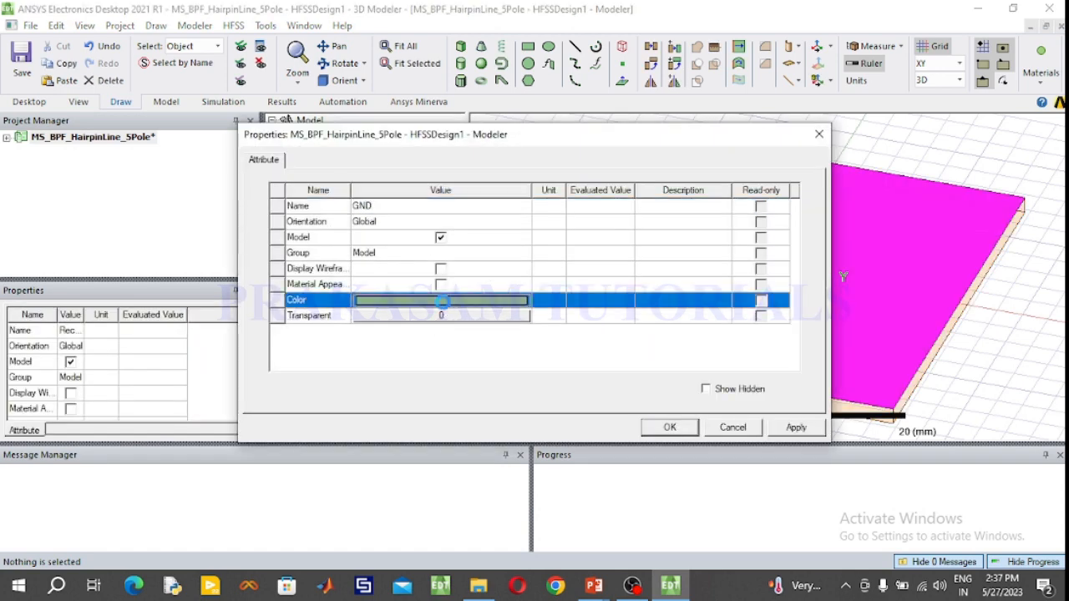
left_click(415, 238)
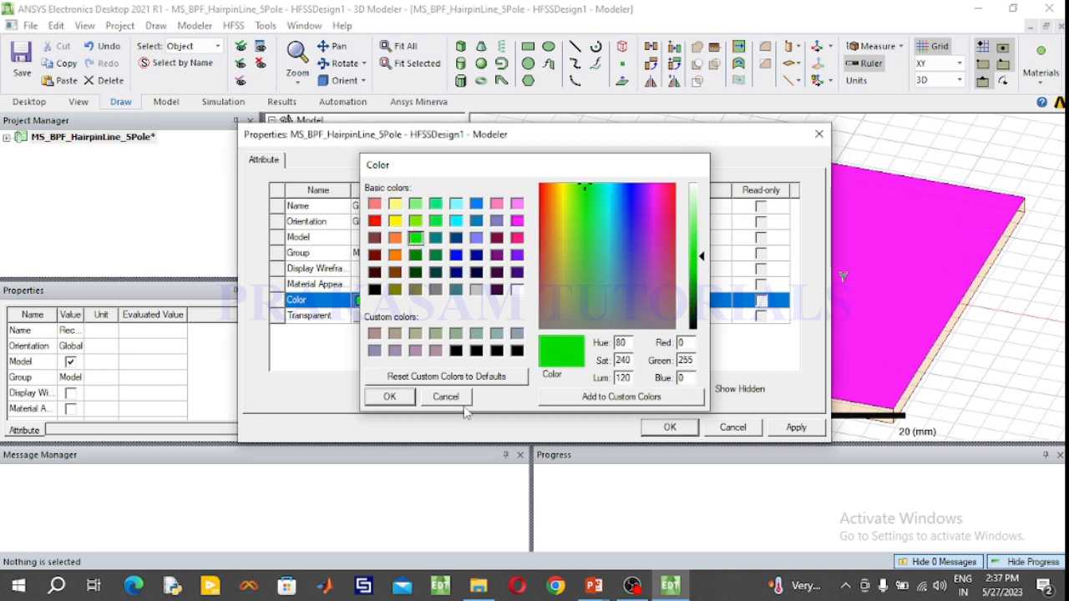
left_click(388, 395)
left_click(669, 427)
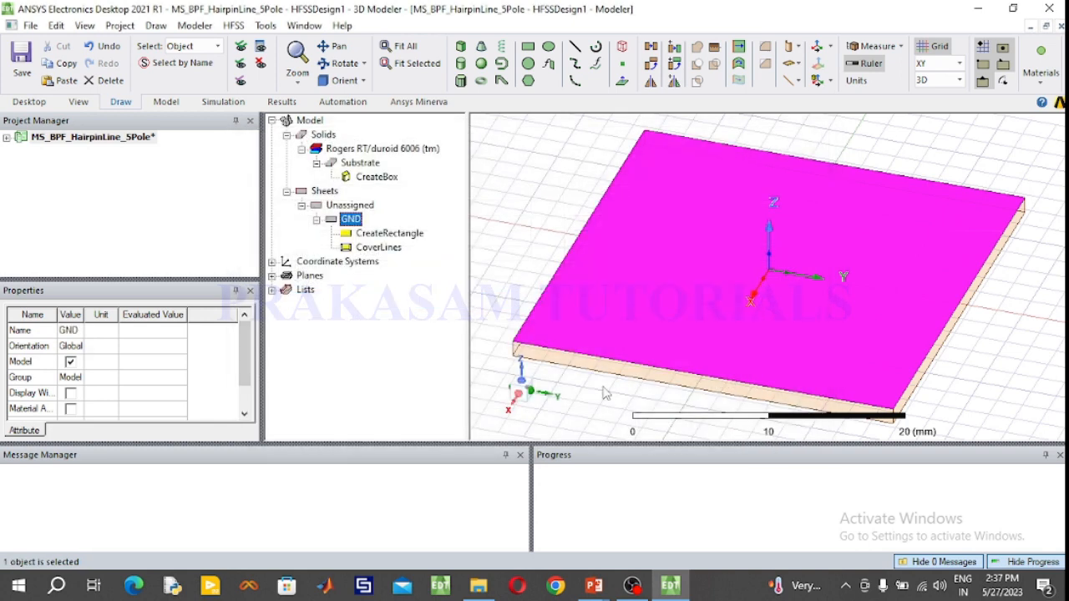
- Set the Z position of the GND rectangle to -1.27 mm, keeping its X and Y coordinates
double_click(395, 234)
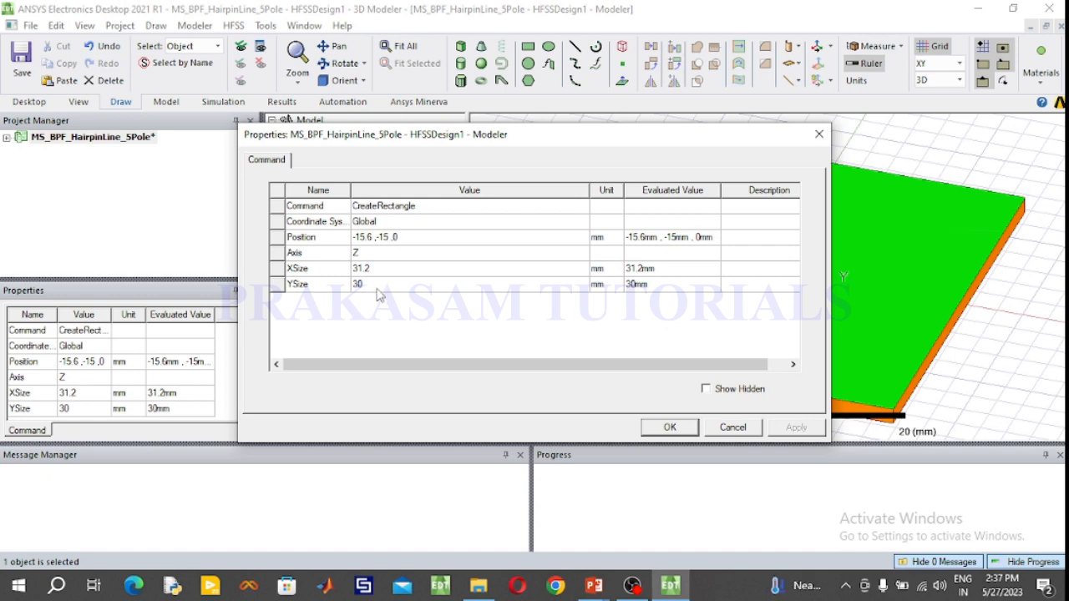
left_click(409, 239)
left_click(411, 238)
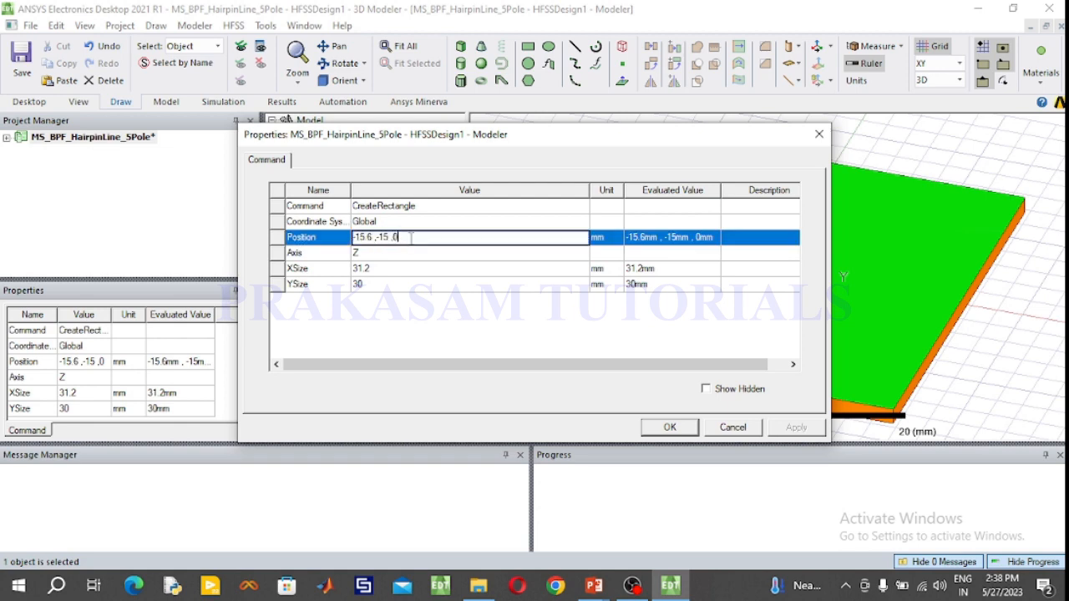
key("BackSpace")
type("-1.27")
left_click(669, 427)
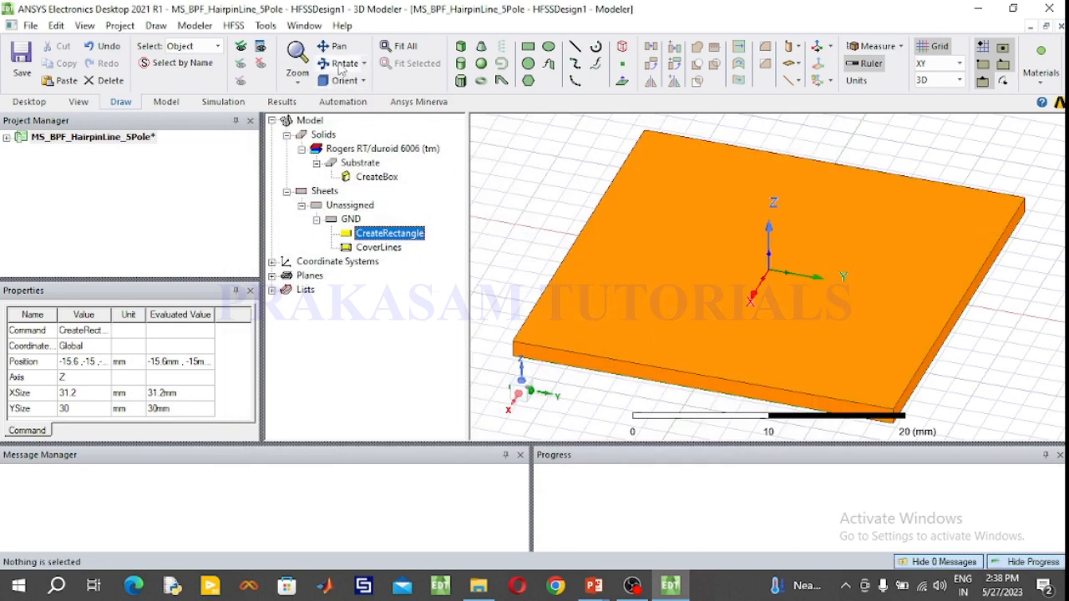
- Draw a small rectangle about 4 mm by 2 mm at the substrate's positive-X edge, starting at about 16, 0, 0 mm
left_click(339, 62)
left_click_drag(620, 254, 583, 282)
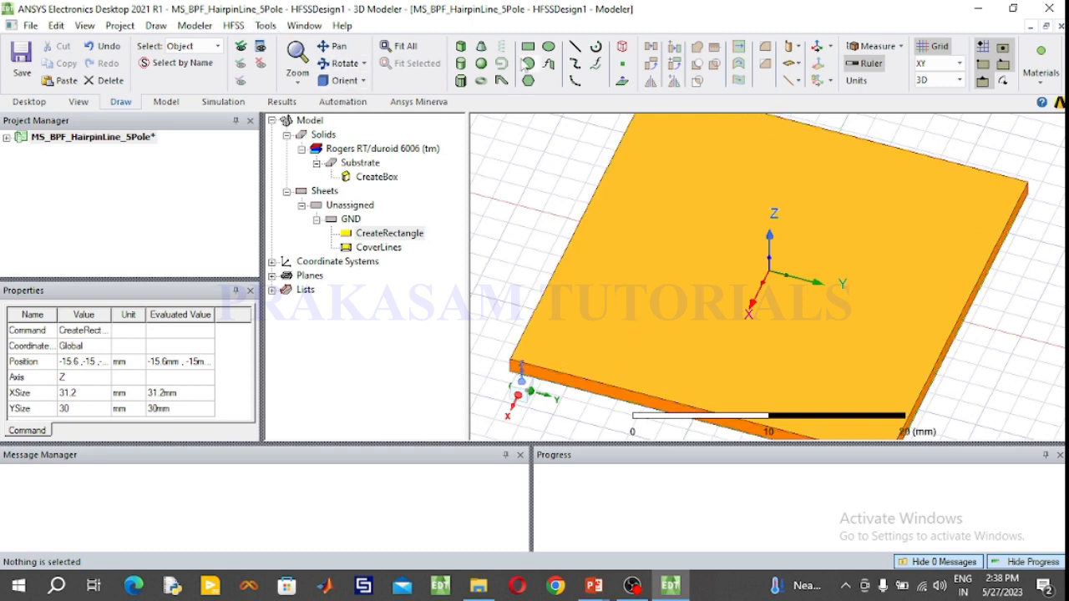
left_click(528, 46)
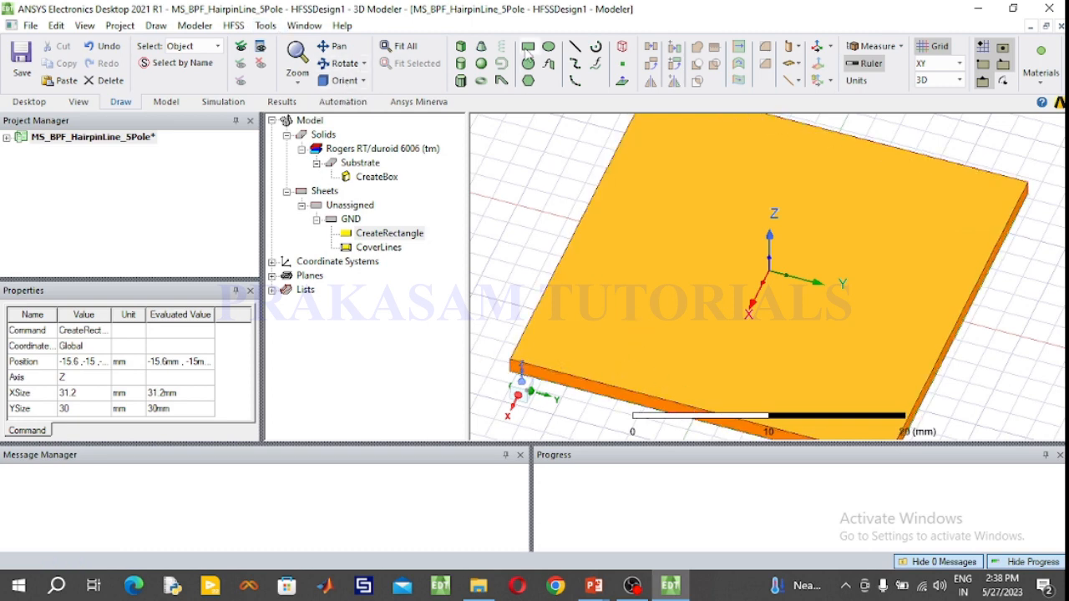
left_click(692, 415)
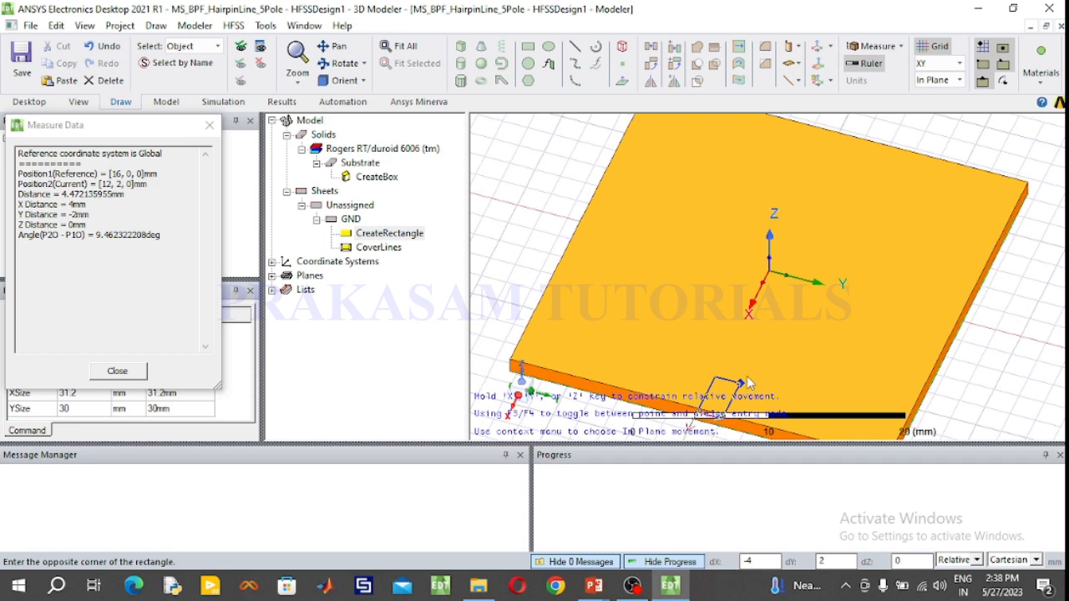
left_click(747, 384)
- Rename the small edge rectangle as 50Ohm and change its colour to yellow
double_click(385, 263)
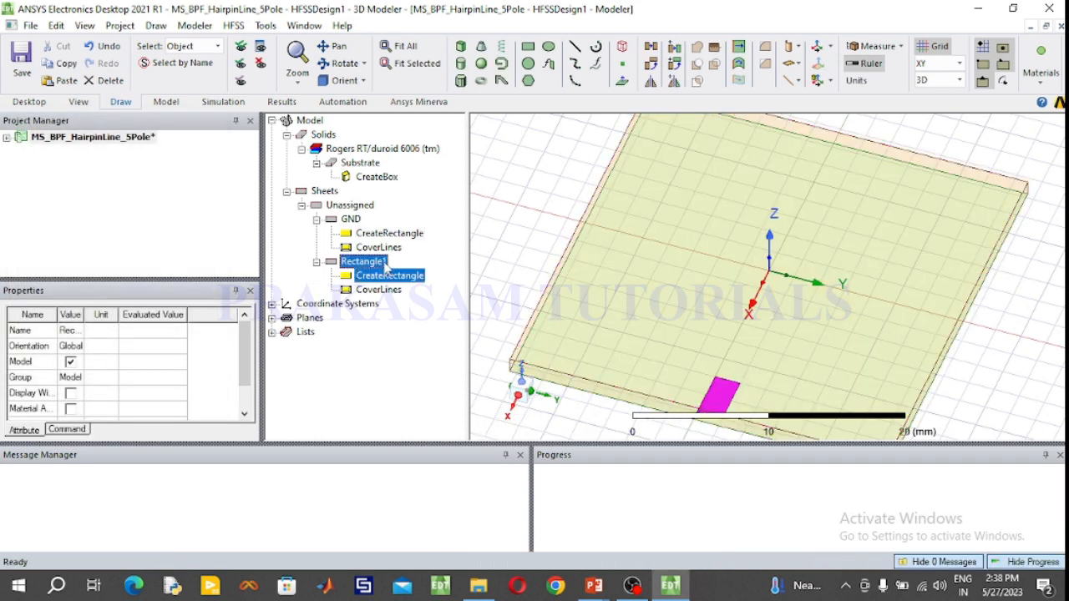
left_click(395, 206)
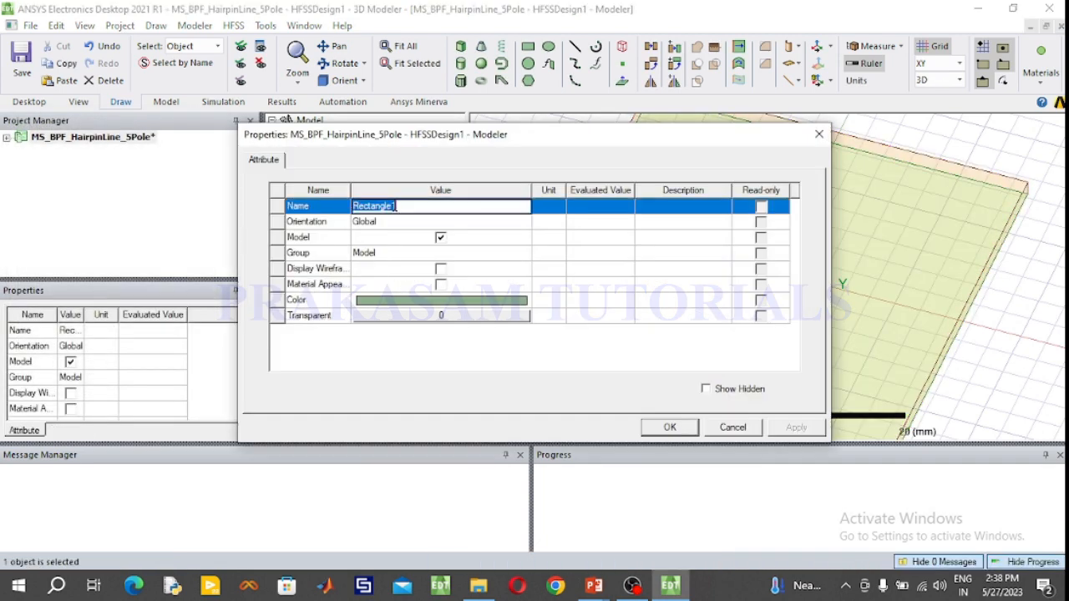
type("50Ohm")
left_click(400, 303)
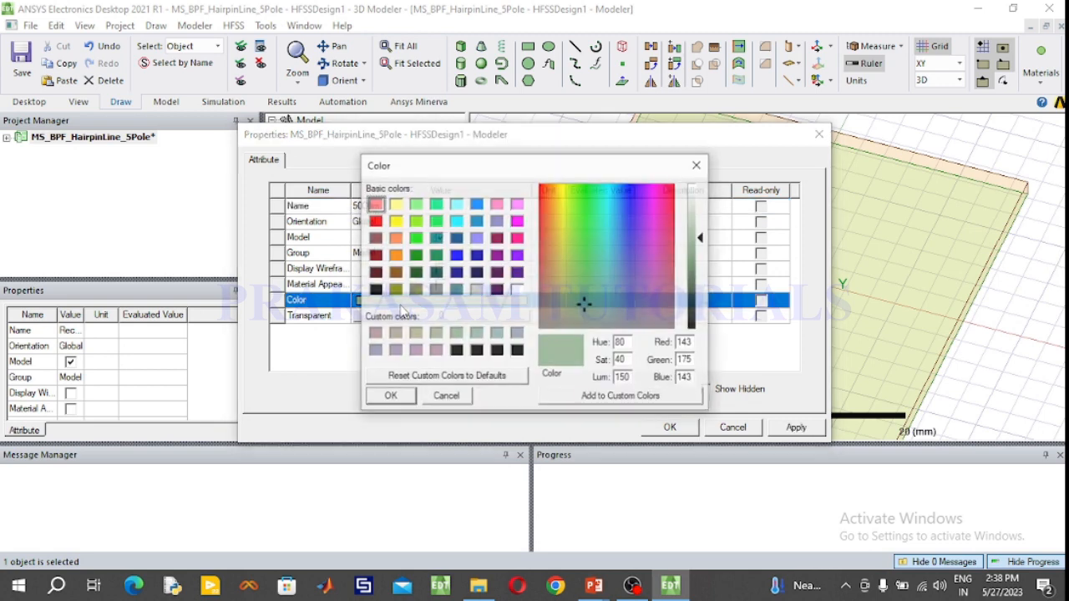
left_click(395, 220)
left_click(406, 398)
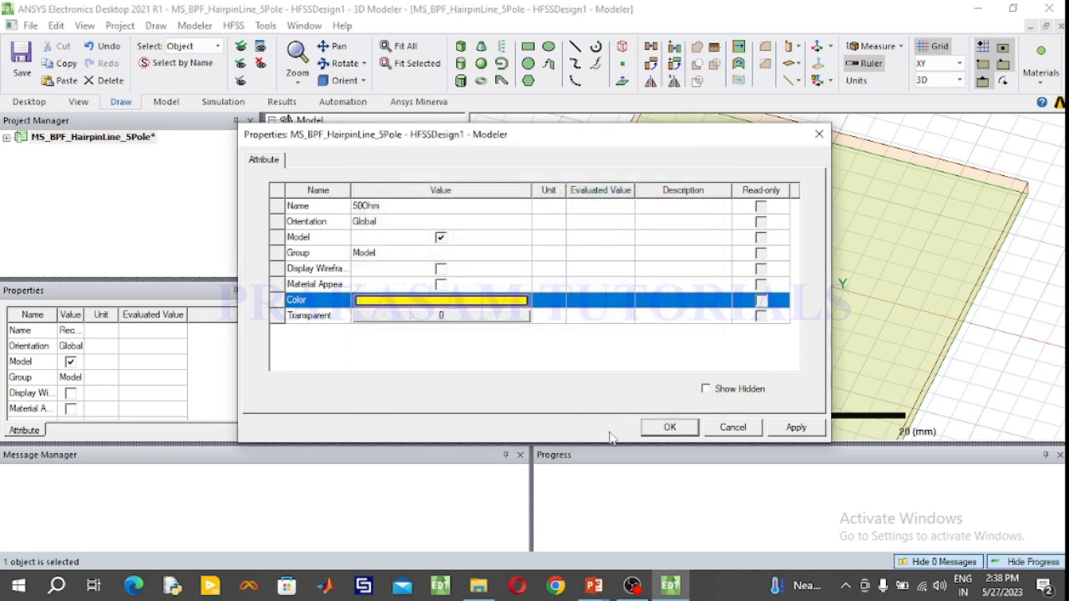
left_click(661, 429)
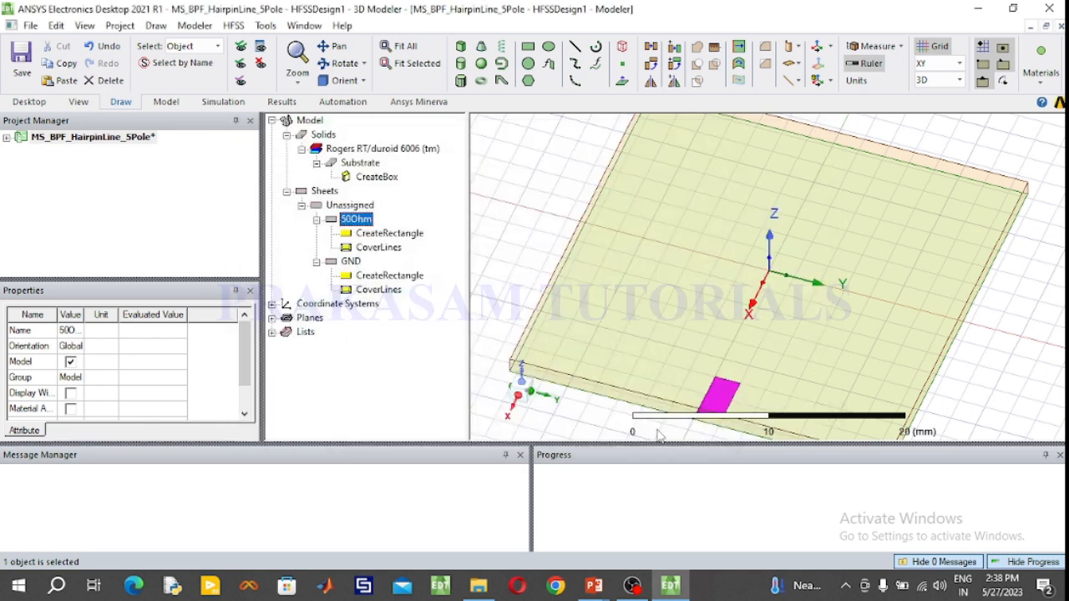
- Set the 50Ohm rectangle's dimensions to XSize -4.6 mm and YSize 1.85 mm
double_click(388, 234)
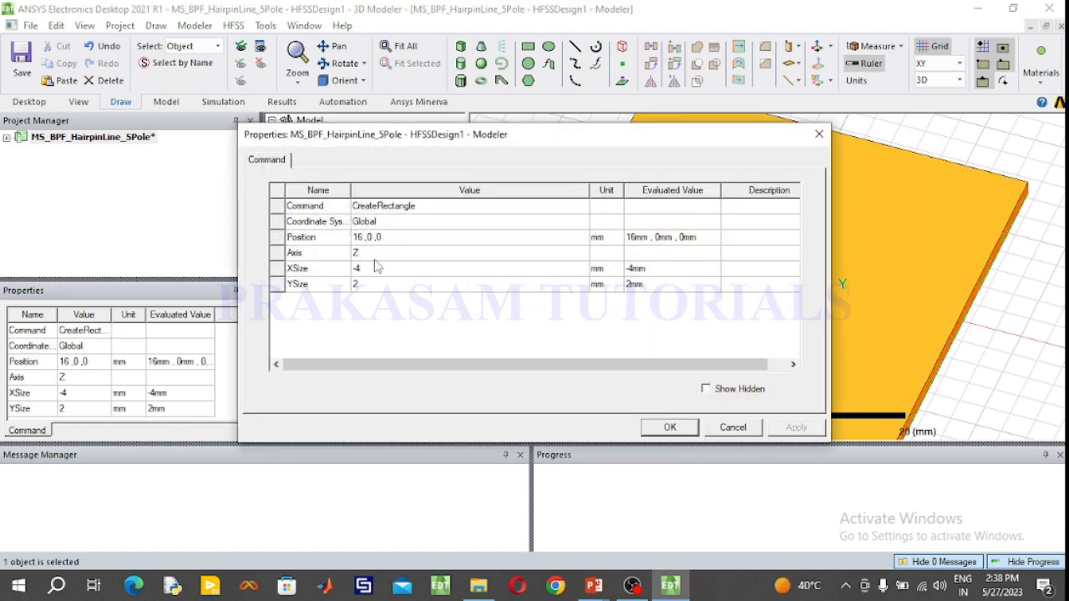
left_click(378, 269)
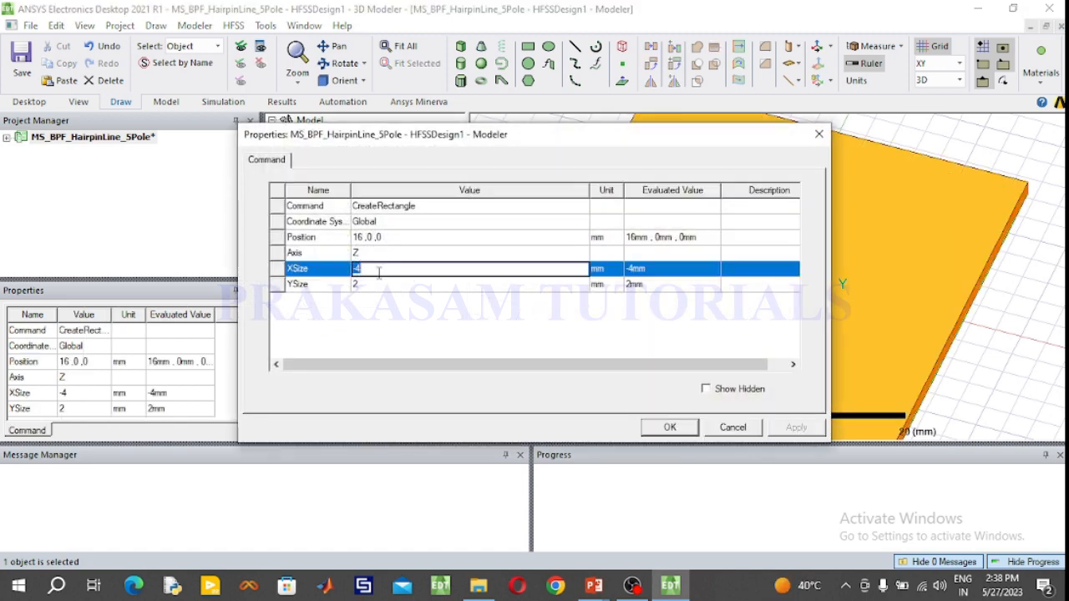
left_click(378, 270)
type(".6")
left_click(375, 285)
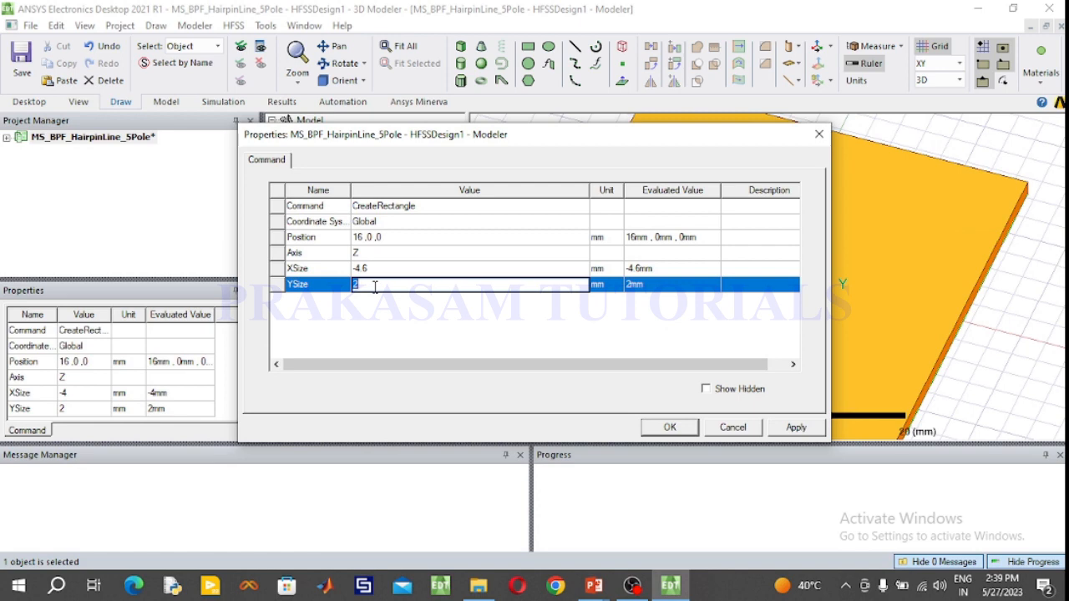
type("1.85")
- Set the 50Ohm rectangle's position to 15.6, 4, 0 mm
left_click(397, 237)
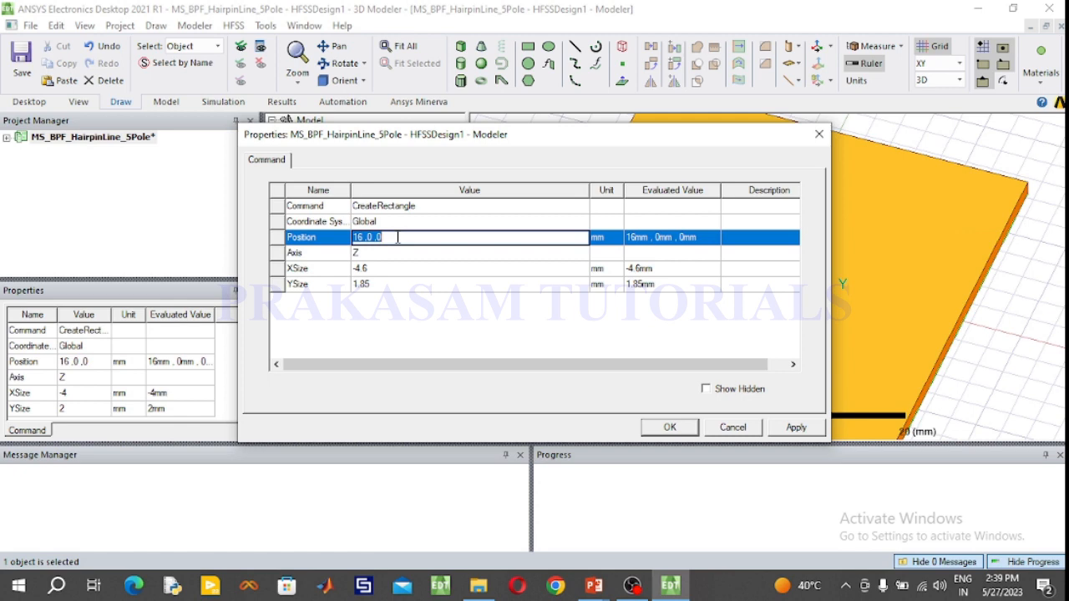
left_click(360, 237)
key("BackSpace")
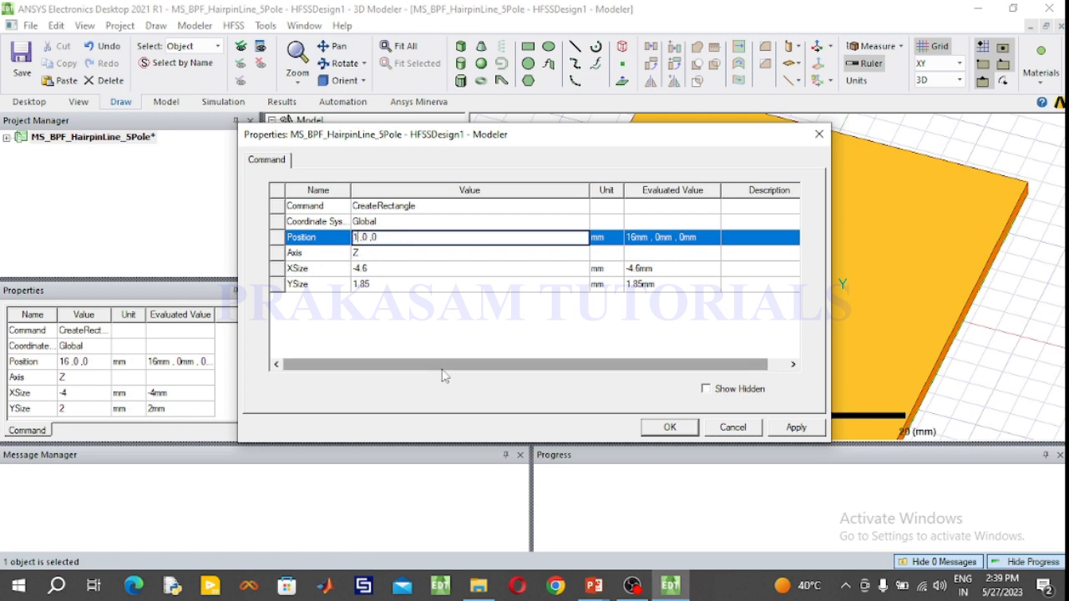
type("5.6")
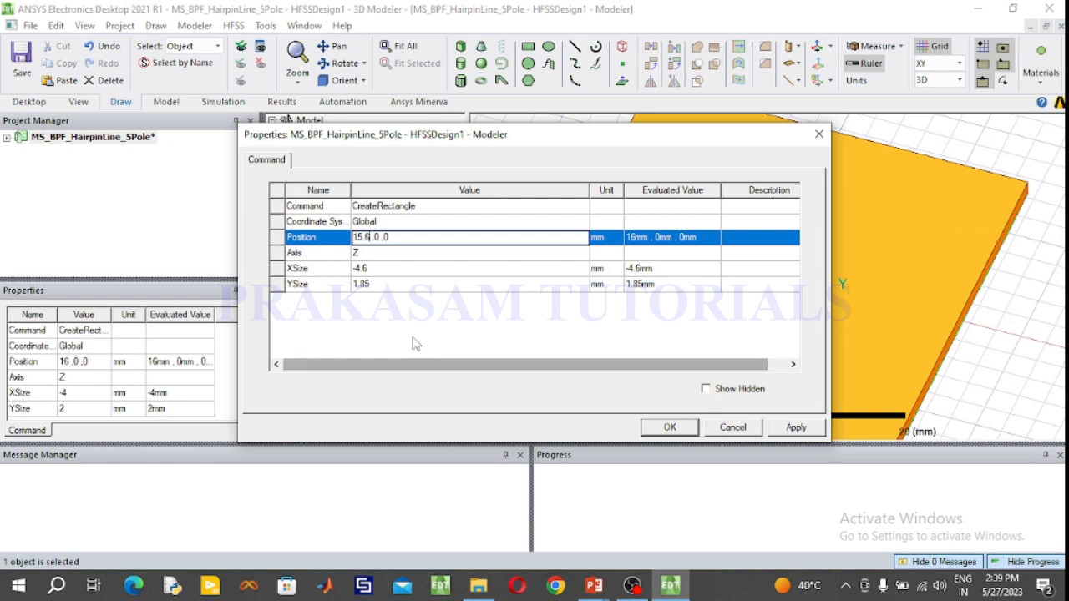
left_click_drag(426, 144, 256, 133)
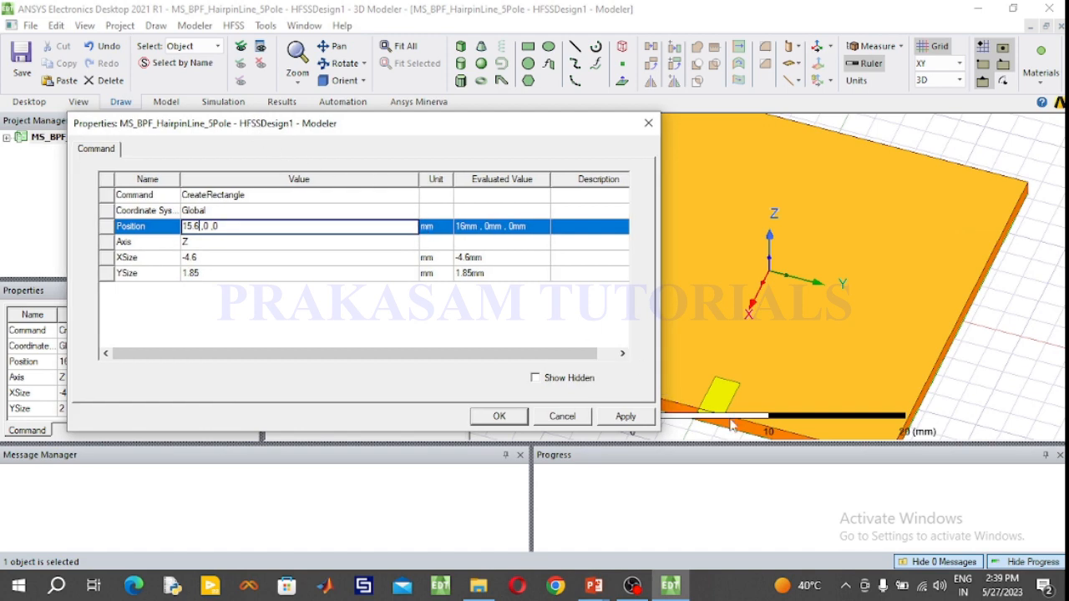
double_click(205, 226)
type("4")
- Consult the tapping-point equation in the PowerPoint slide show, return to HFSS and apply the 50Ohm rectangle's edited position
mouse_move(593, 590)
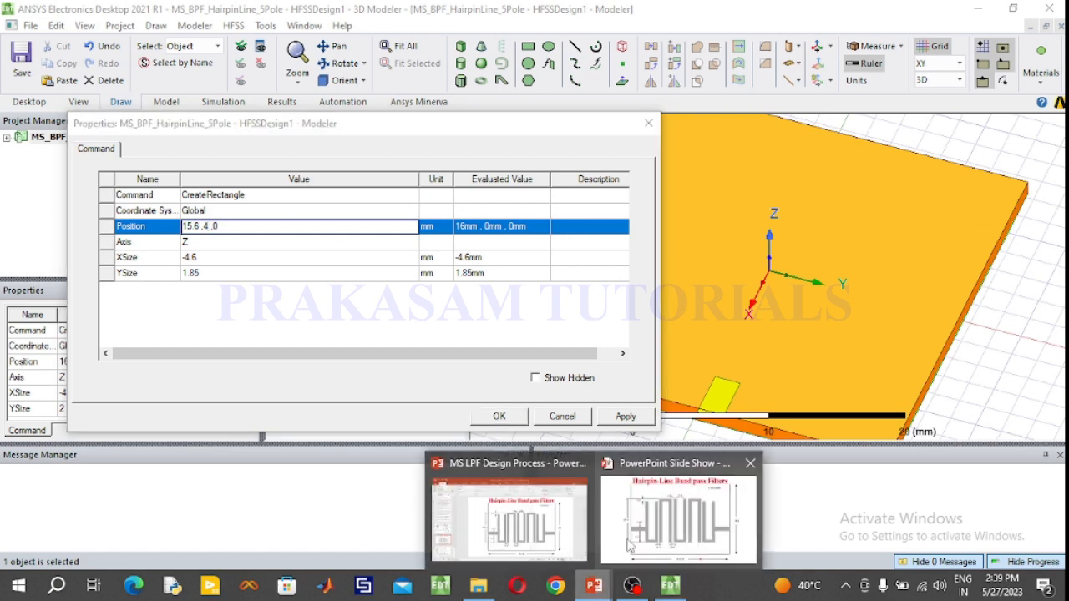
left_click(671, 480)
left_click(670, 474)
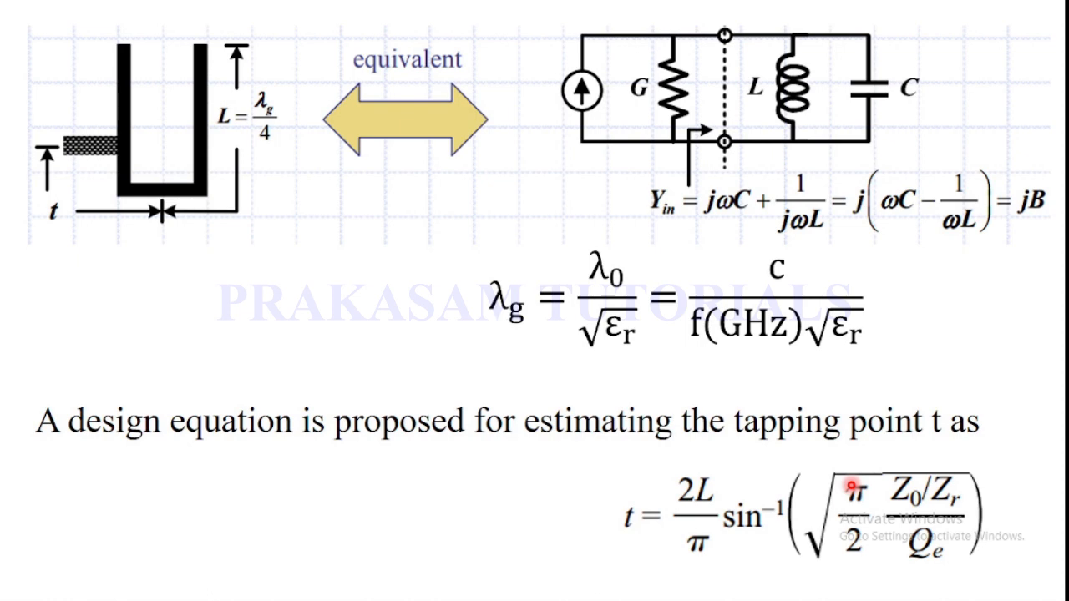
key("super")
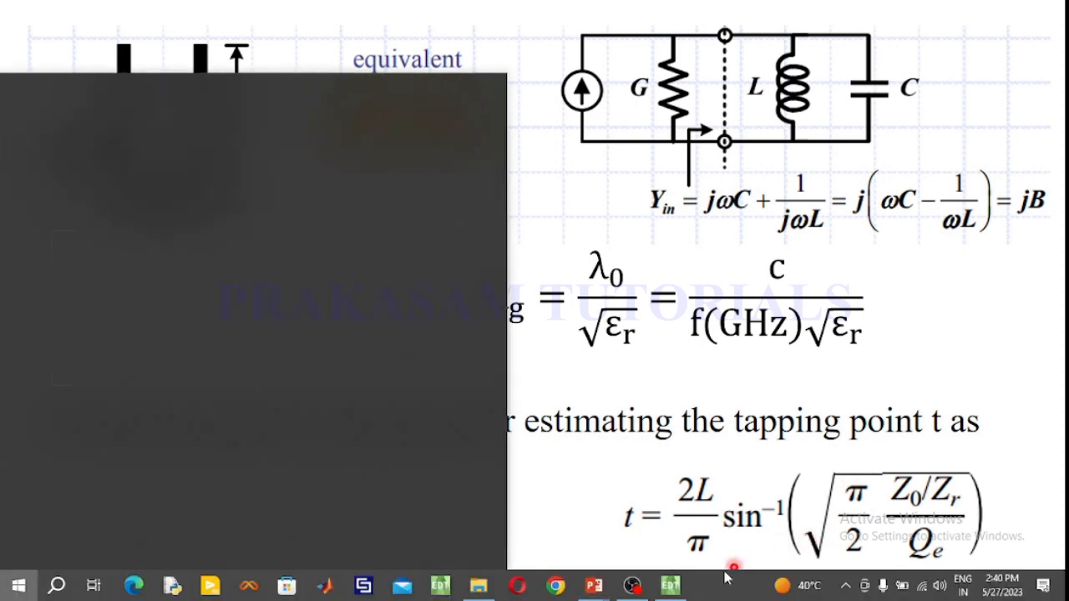
left_click(671, 584)
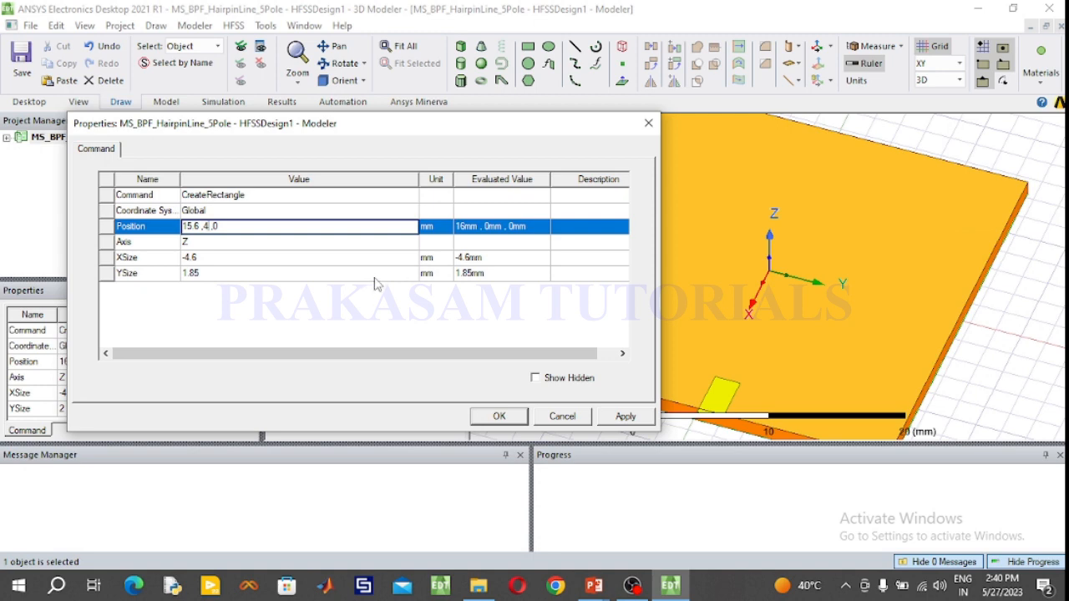
left_click(499, 416)
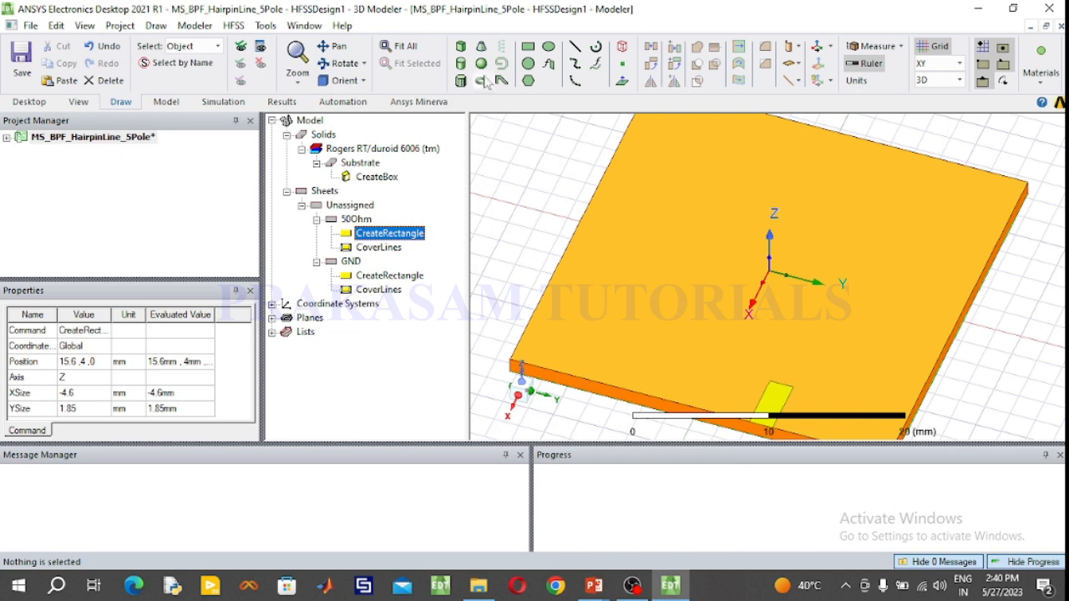
left_click(401, 46)
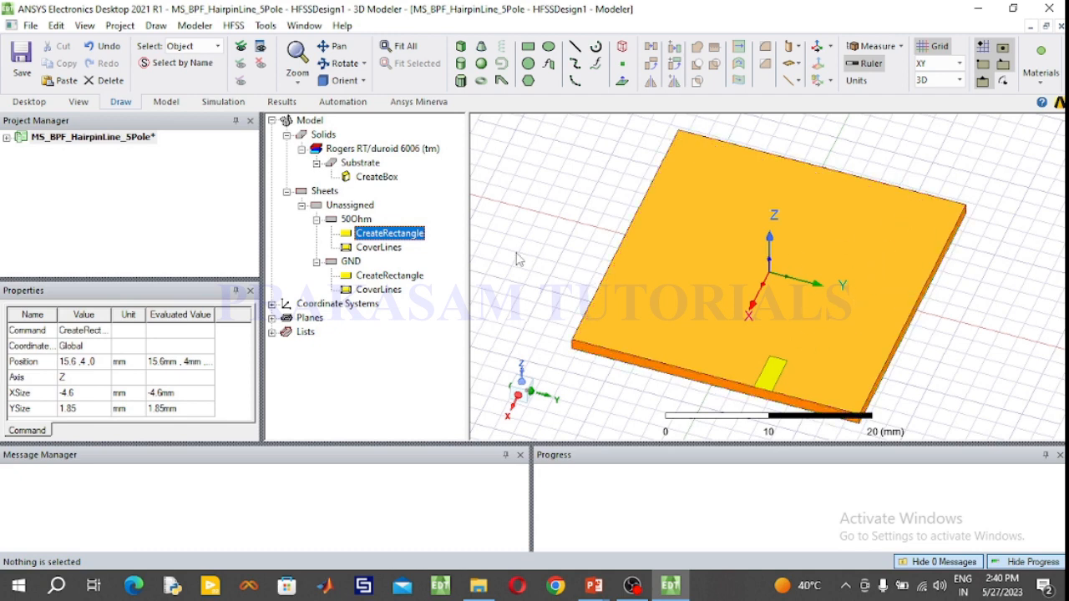
- Duplicate the 50Ohm rectangle in place by copying and pasting it
left_click(365, 221)
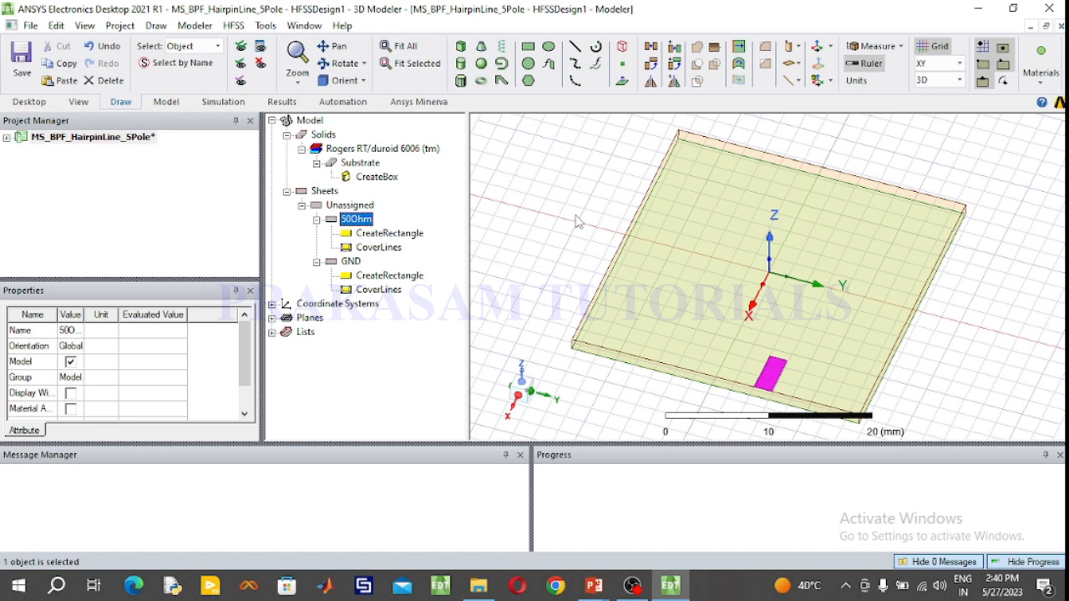
key("ctrl+c")
key("ctrl+v")
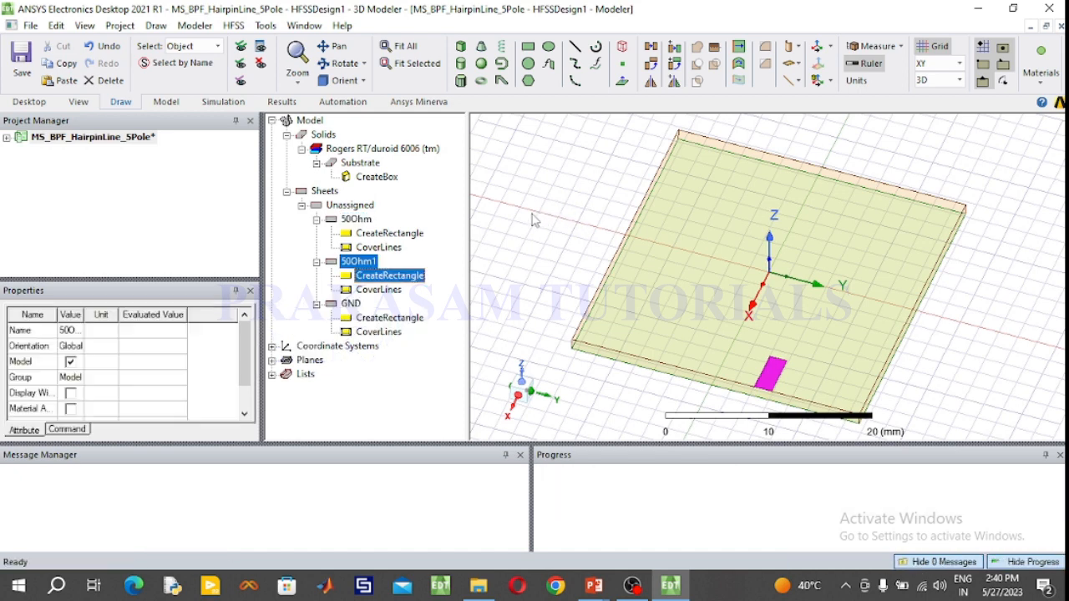
left_click(535, 221)
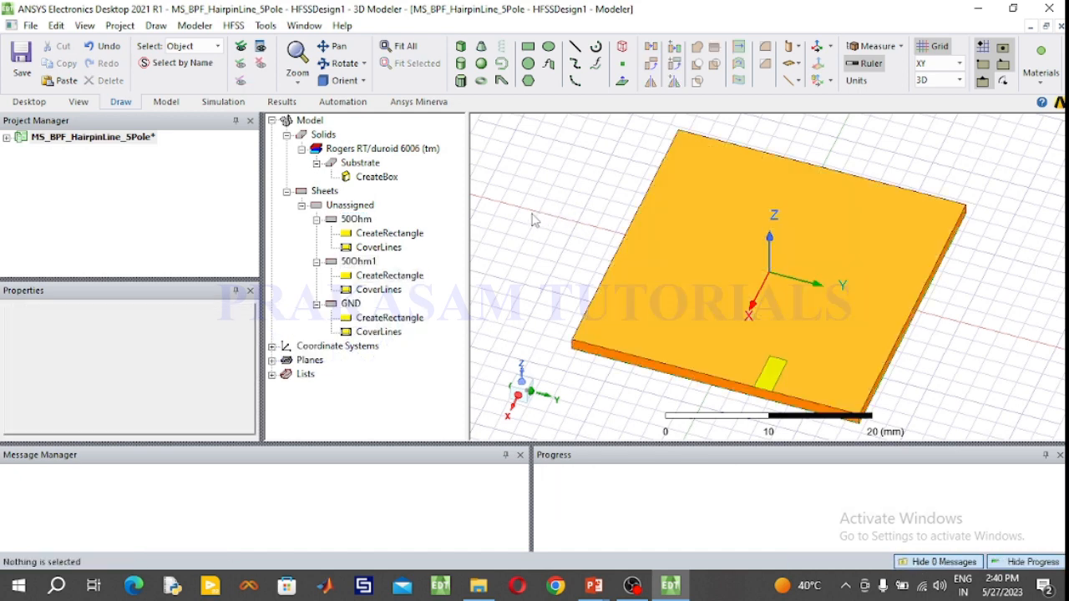
- Place the copied feed line at the opposite substrate edge with position -15.6, 4, 0 mm and XSize 4.6 mm
double_click(390, 276)
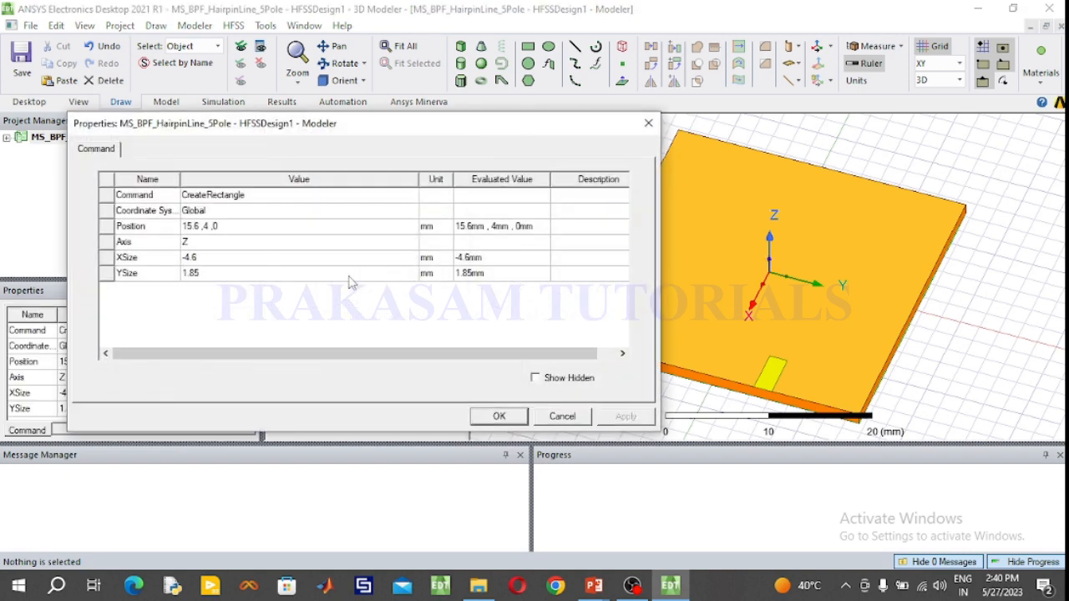
left_click(185, 227)
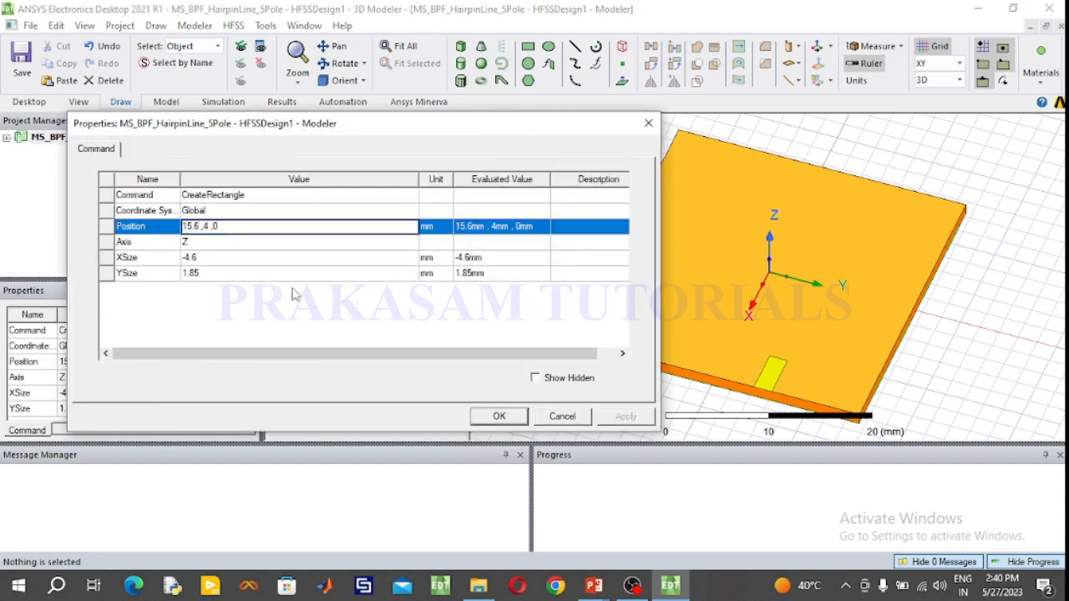
type("-")
left_click(187, 258)
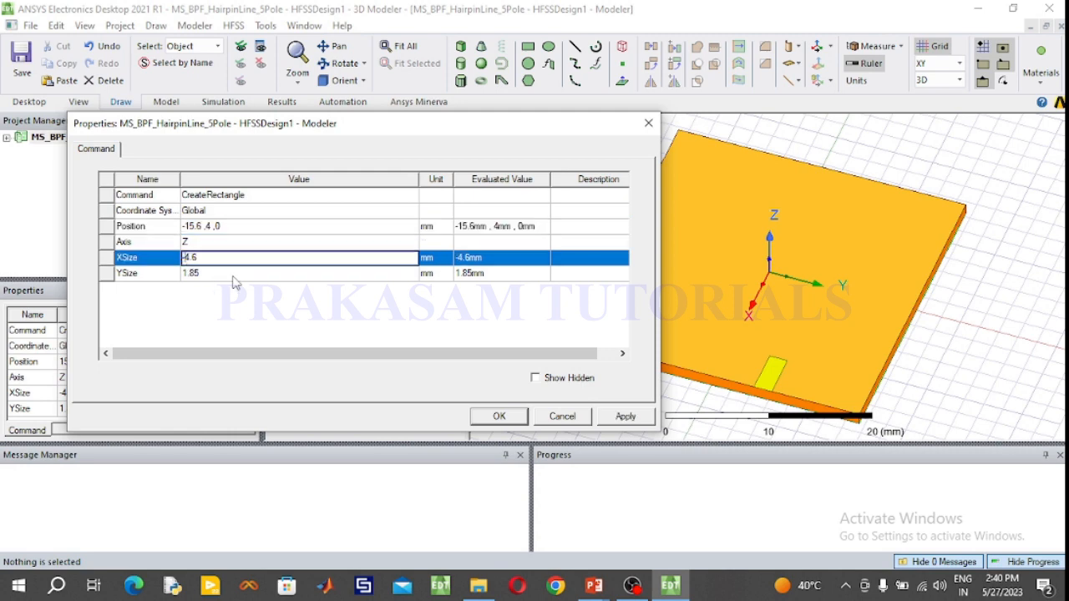
key("BackSpace")
left_click(474, 417)
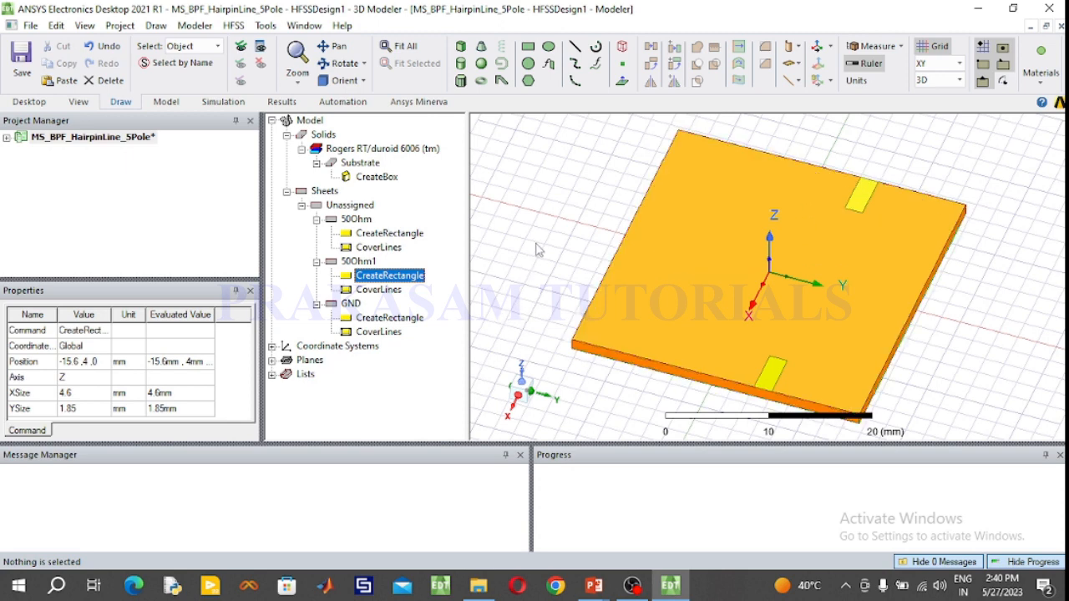
- Draw a long strip rectangle about 2 mm by 16 mm beside the positive-X feed line, starting at about 10, 10, 0 mm
left_click(345, 62)
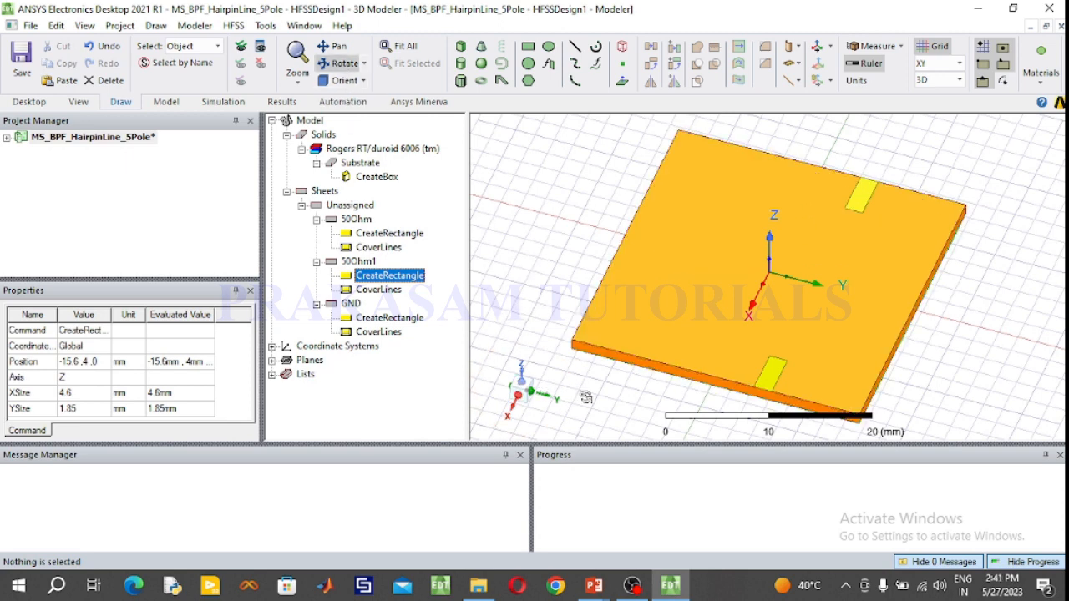
left_click_drag(589, 398, 534, 272)
left_click(345, 66)
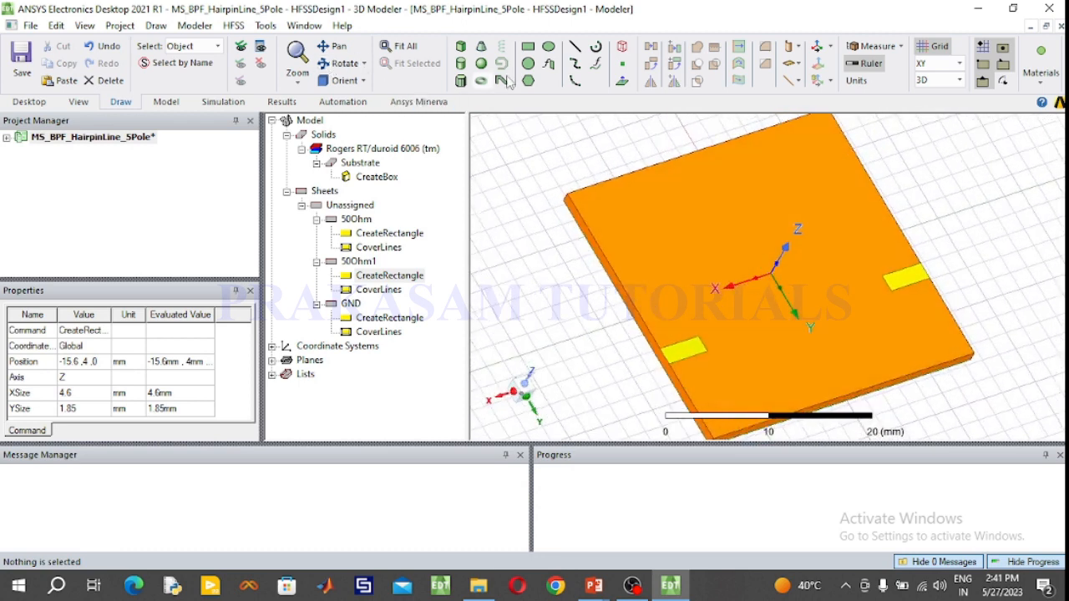
left_click(527, 49)
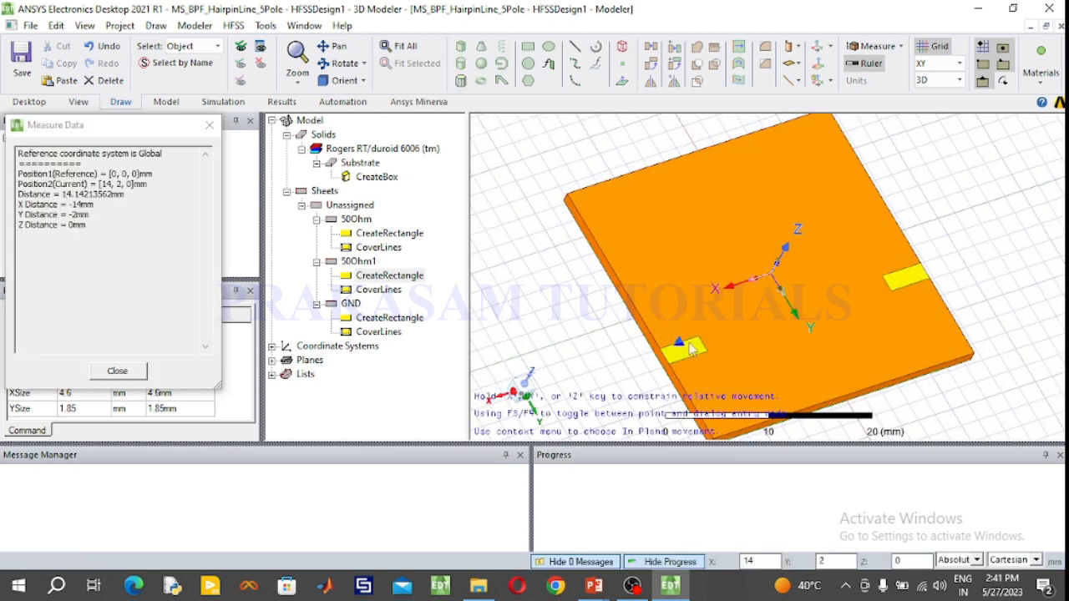
left_click(735, 383)
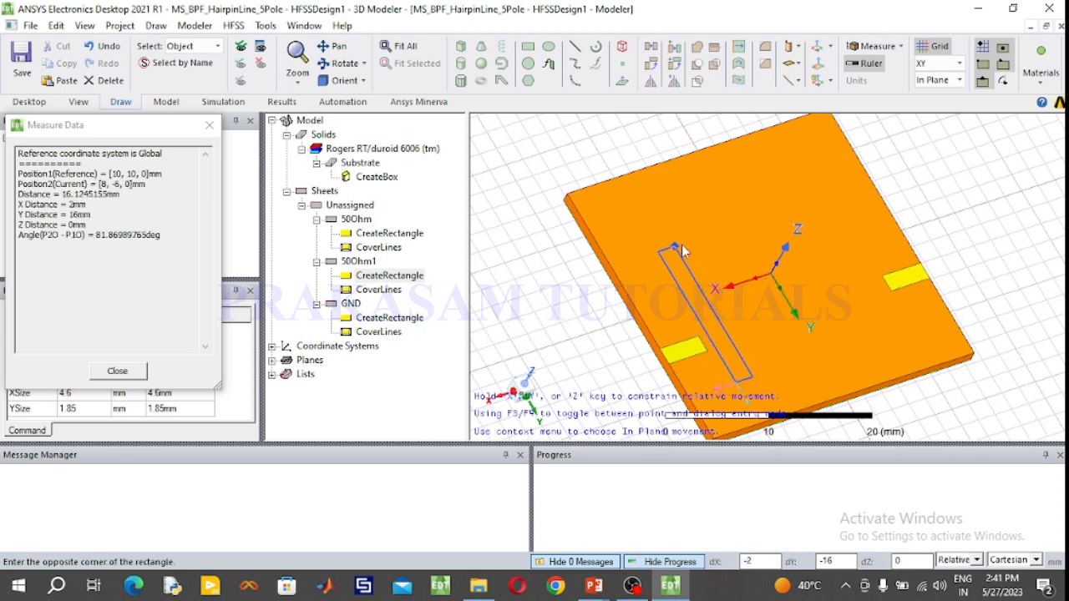
left_click(681, 243)
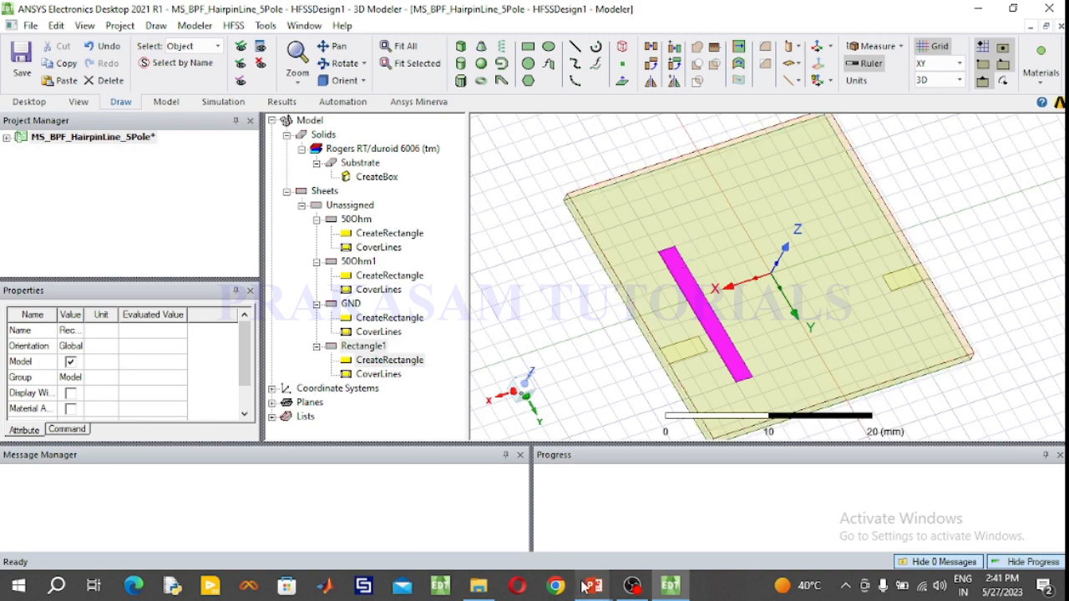
- Check the hairpin arm dimensions on the filter layout slide in PowerPoint and return to HFSS
mouse_move(592, 587)
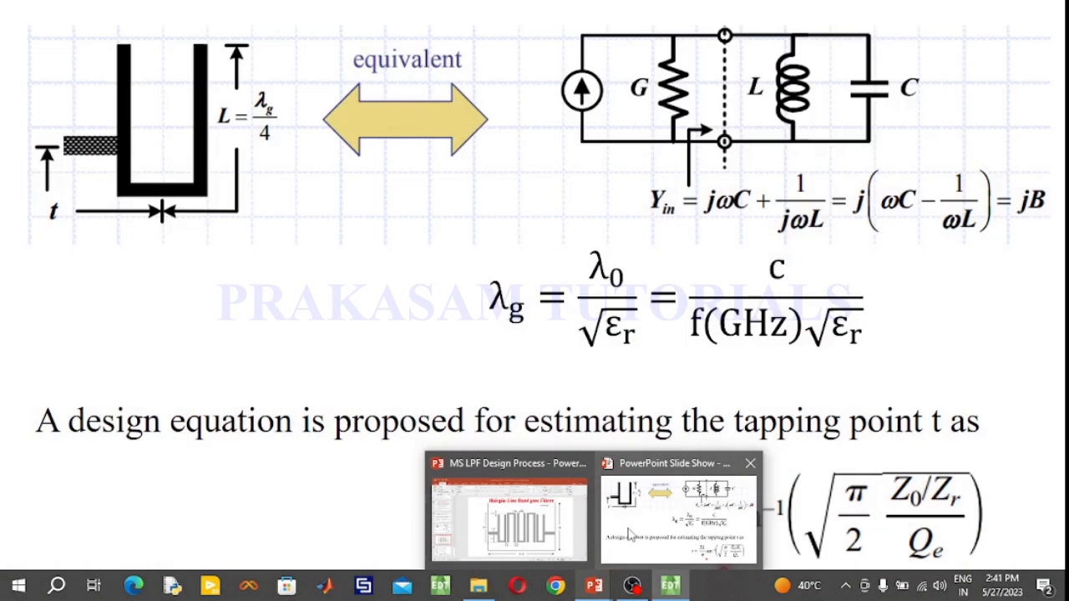
left_click(630, 535)
left_click(636, 476)
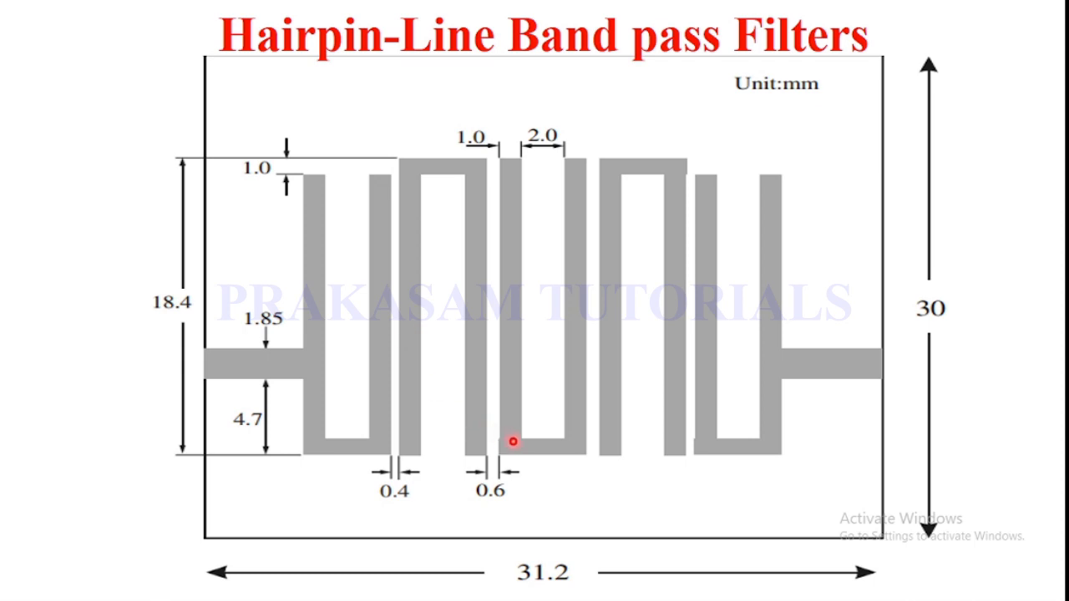
key("super")
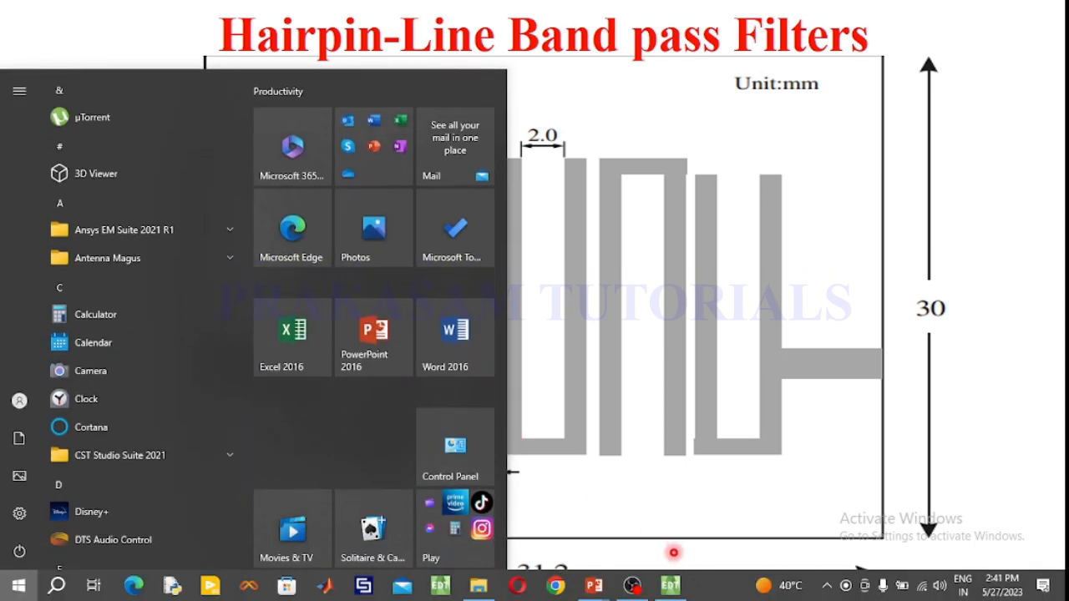
left_click(676, 589)
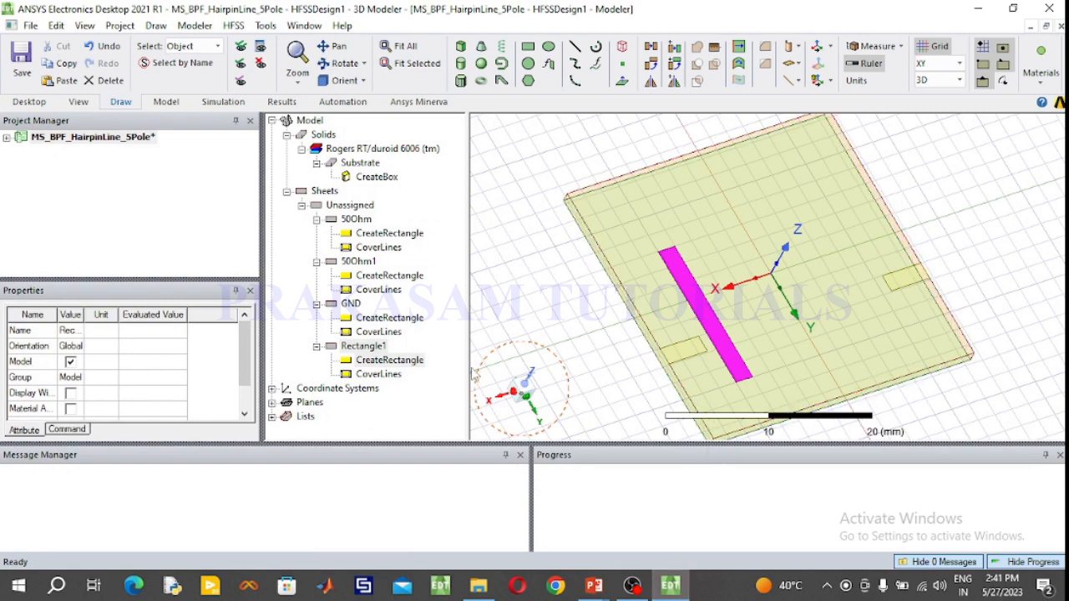
- Set the strip rectangle's dimensions to XSize 1 mm and YSize 19.4 mm
double_click(400, 361)
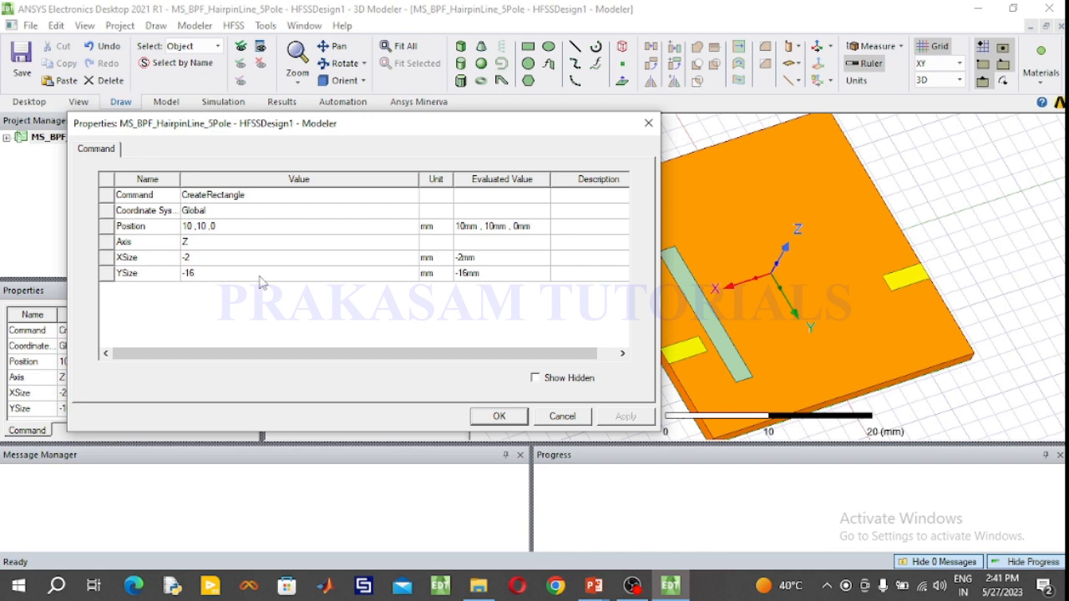
left_click(211, 274)
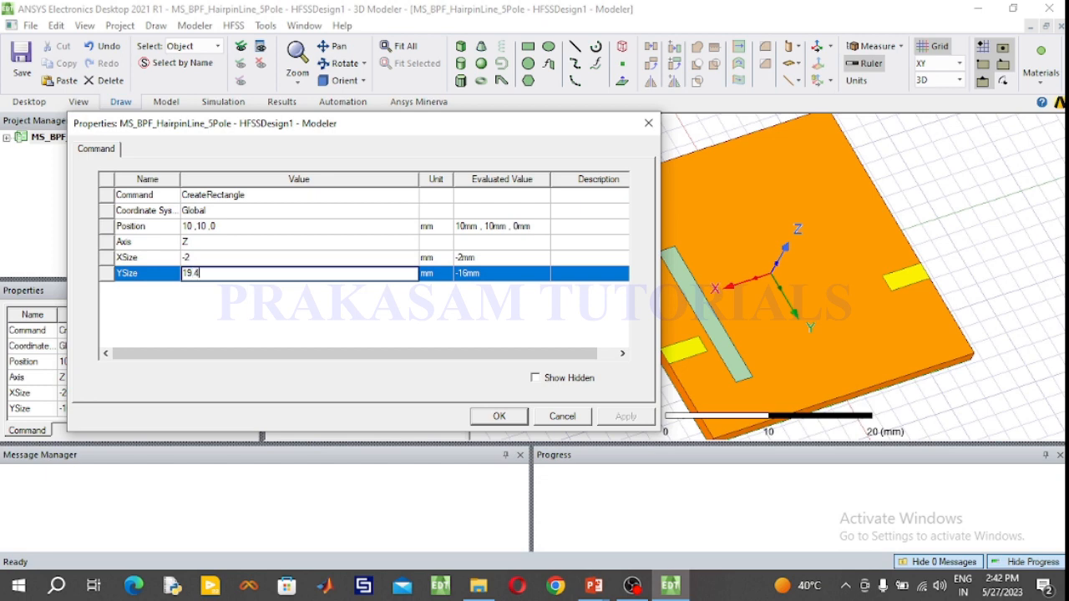
left_click(212, 258)
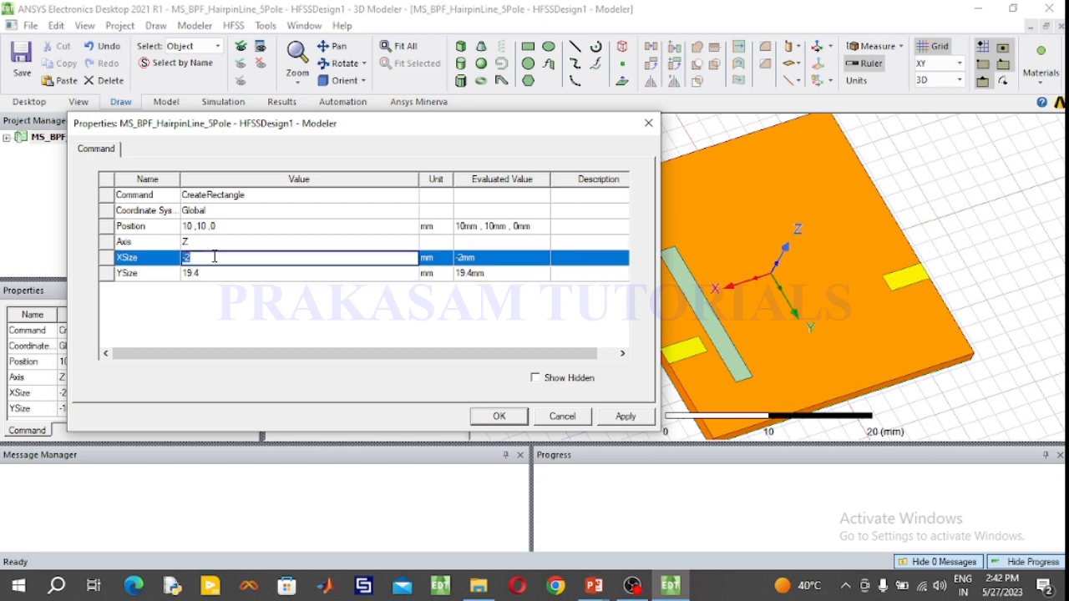
type("1")
left_click(499, 416)
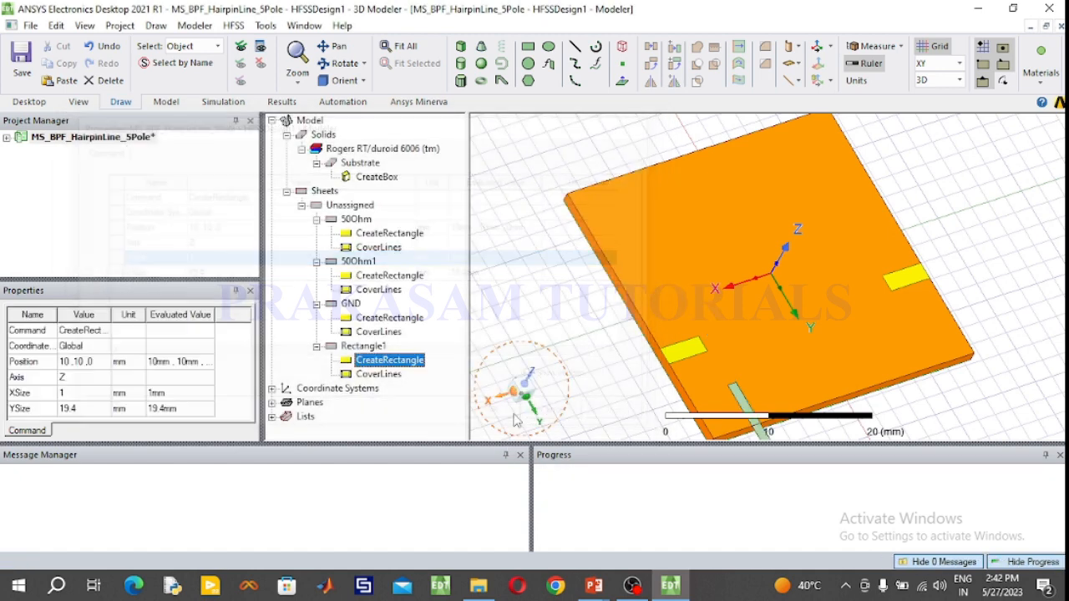
- Review the strip rectangle's size settings and delete the strip from the model
double_click(398, 369)
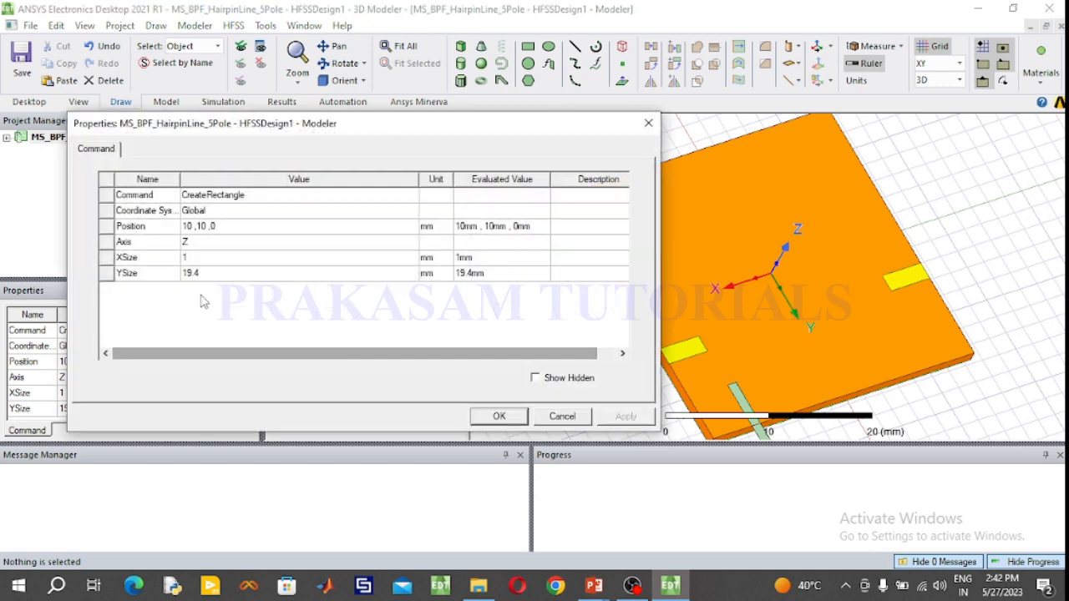
left_click(185, 276)
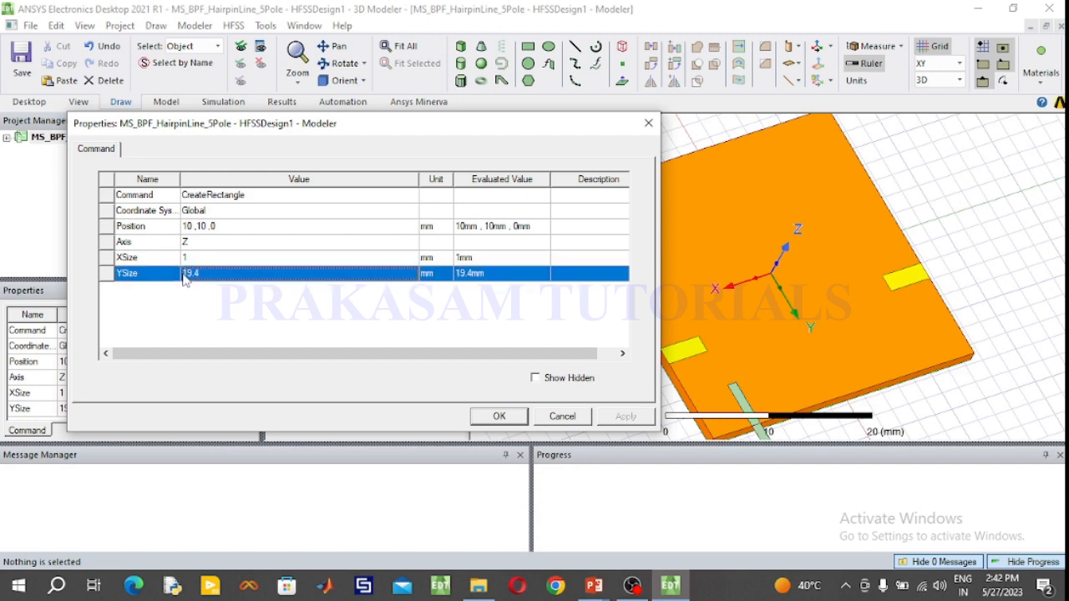
left_click(187, 276)
left_click(499, 416)
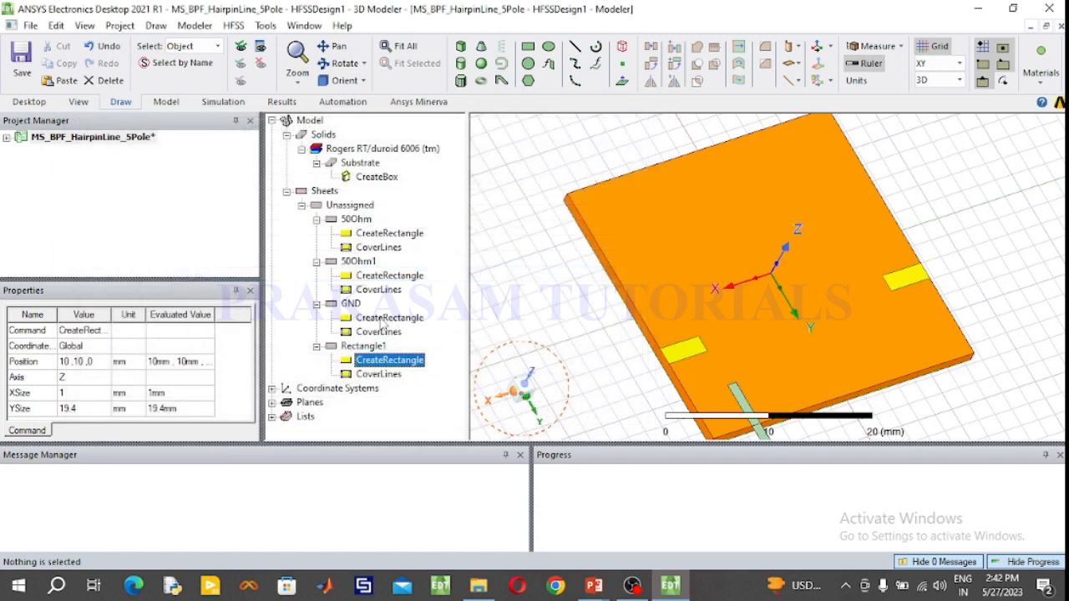
left_click(380, 348)
key("Delete")
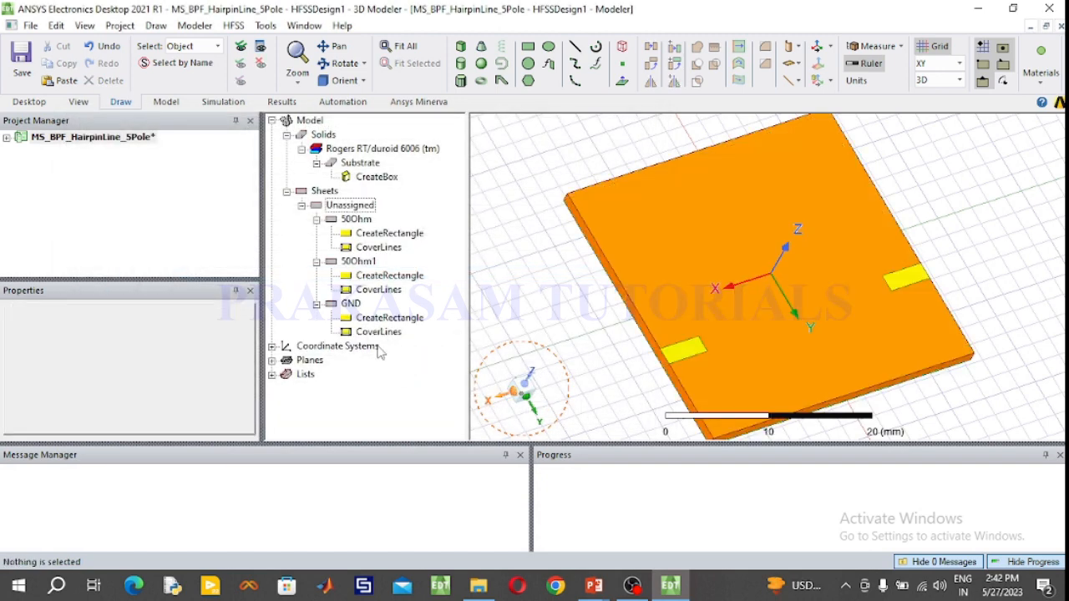
- Draw a strip rectangle about 2 mm by 14 mm at the positive-X feed line's inner end, starting at about 10, -6, 0 mm
left_click(525, 47)
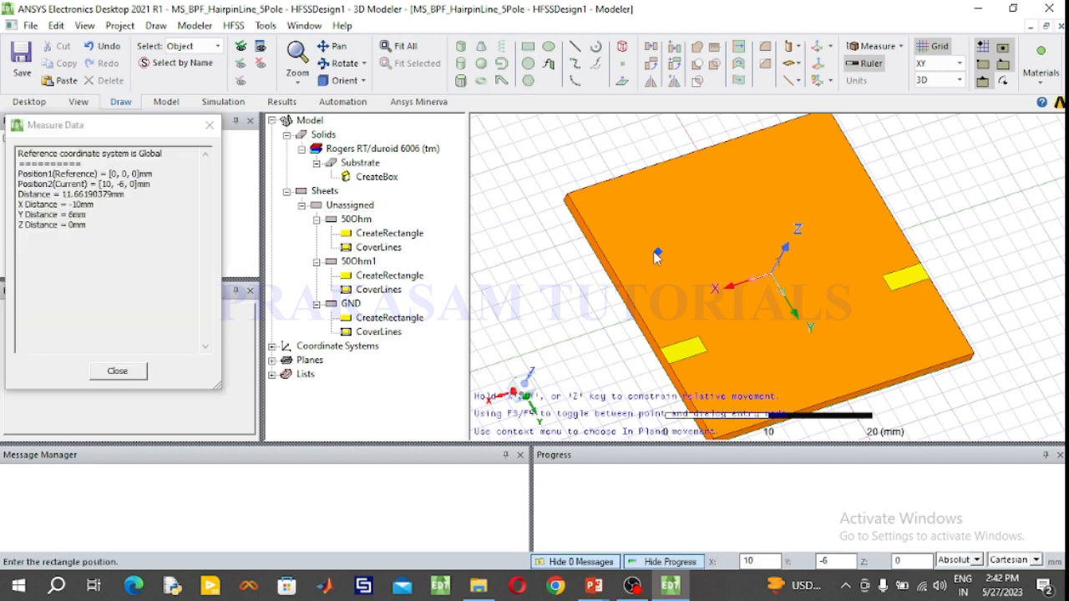
left_click(651, 253)
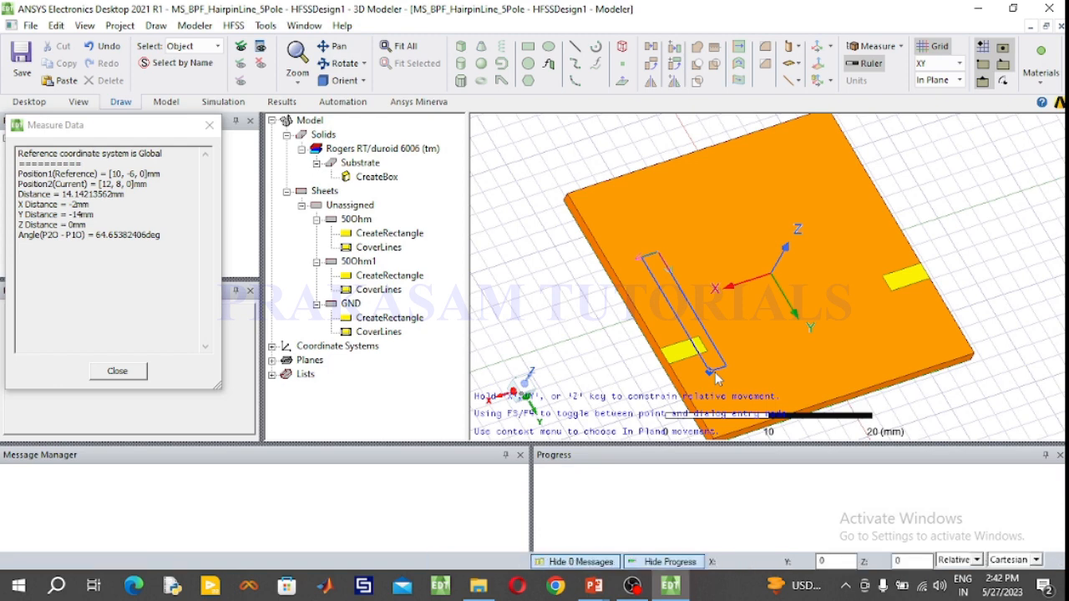
left_click(715, 379)
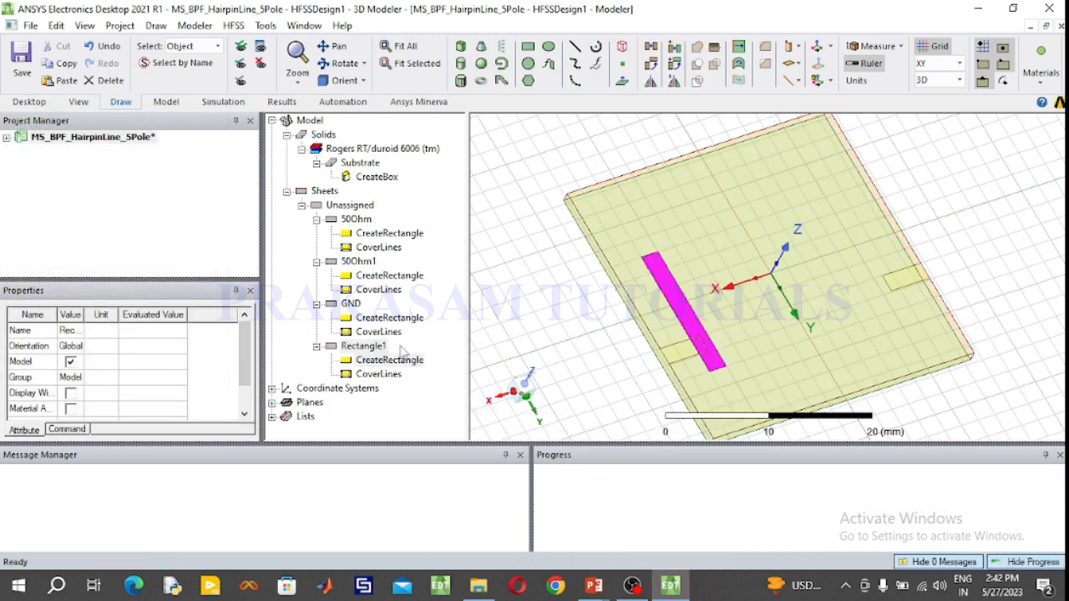
- Set the new strip rectangle's YSize to 19.4 mm and XSize to 1 mm
left_click(378, 346)
double_click(386, 360)
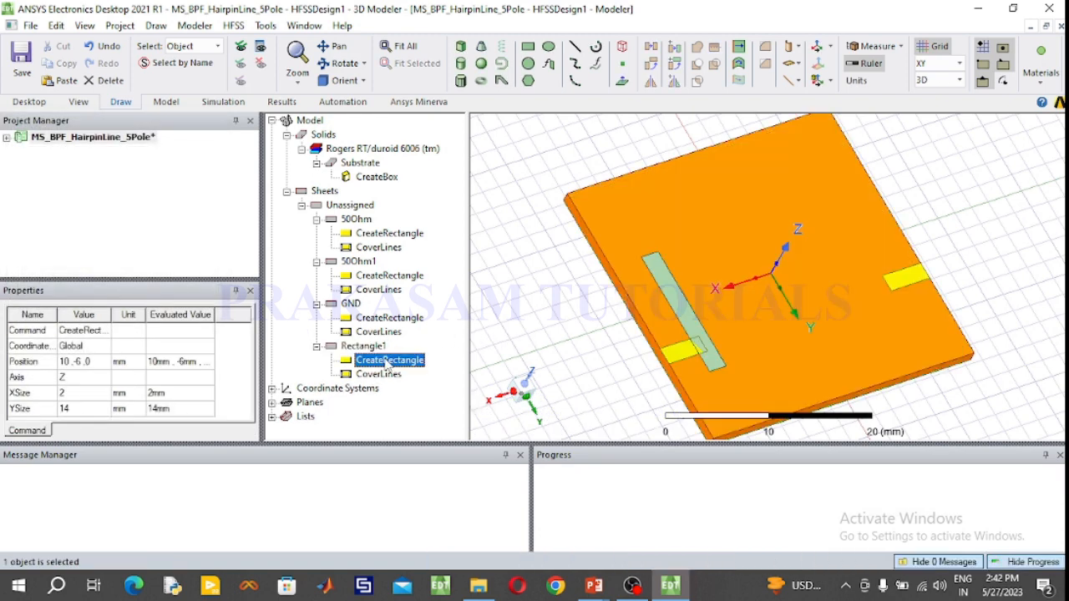
left_click(222, 276)
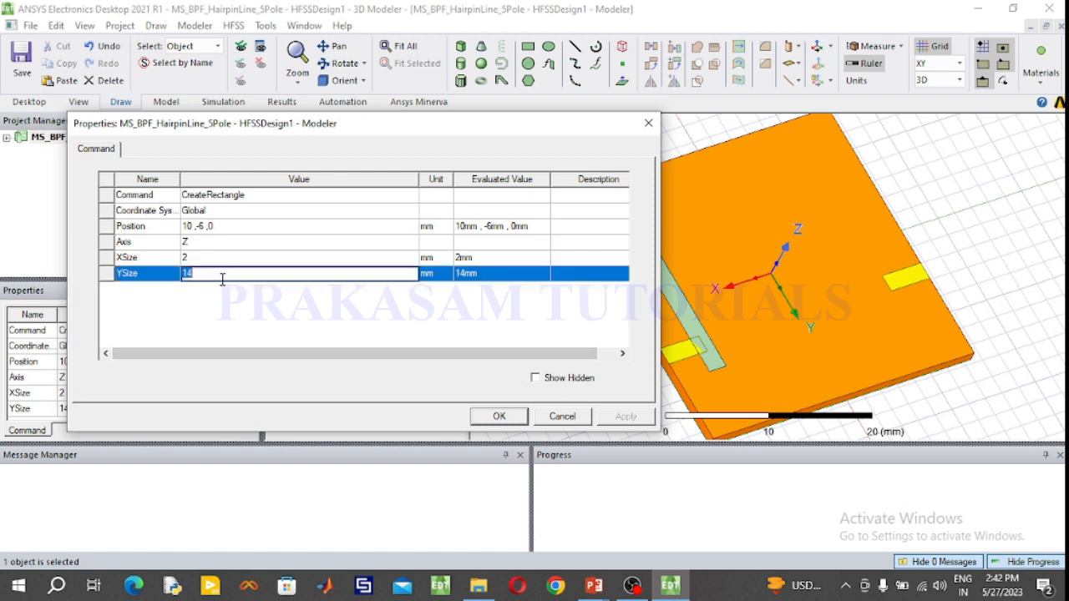
type("19.4")
left_click(202, 258)
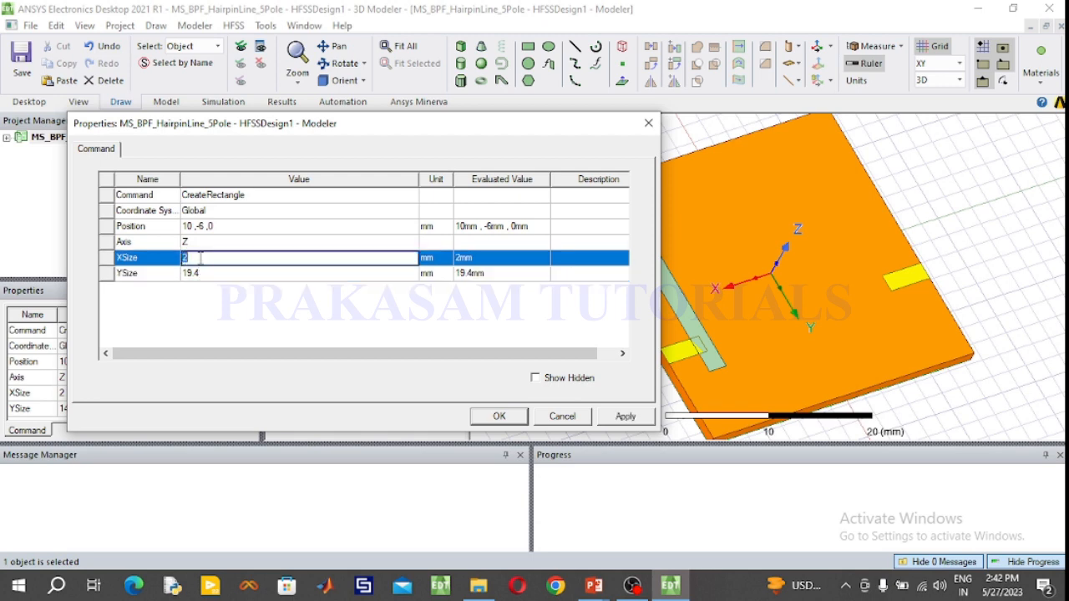
type("1")
left_click(234, 227)
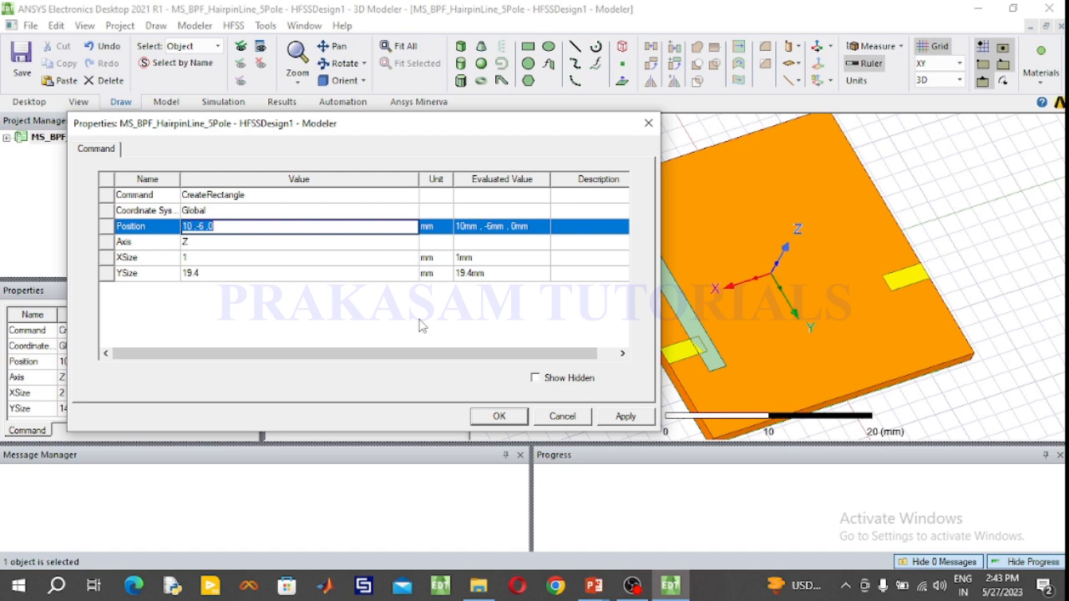
left_click(36, 590)
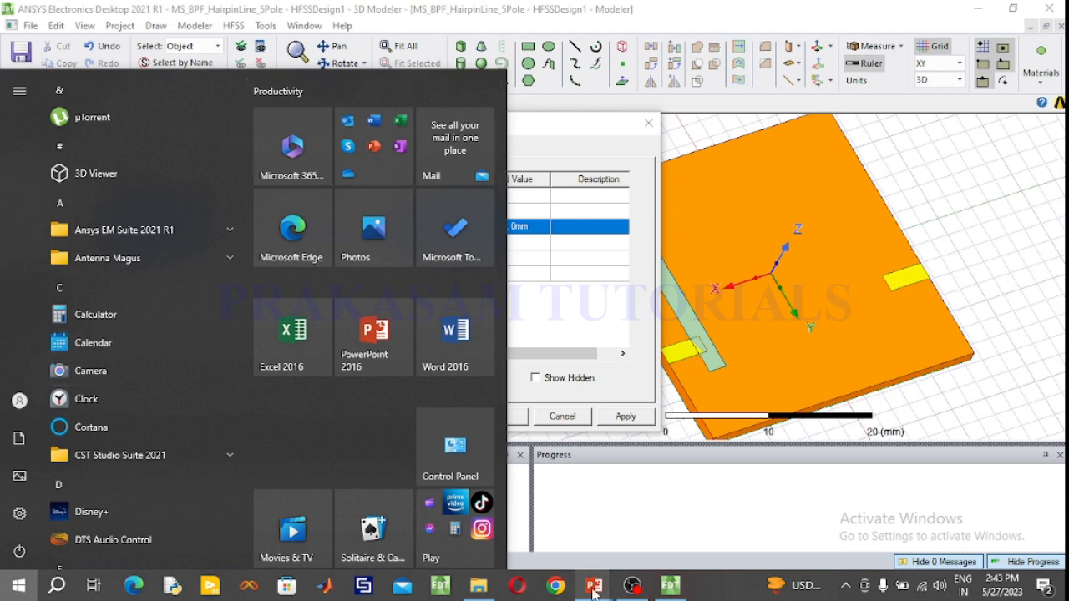
mouse_move(594, 592)
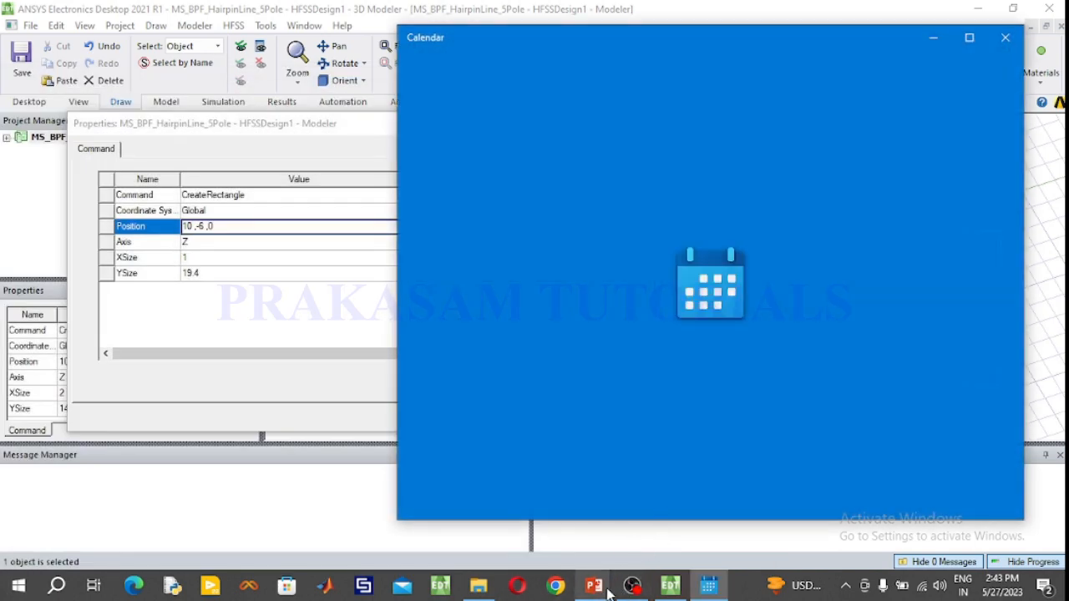
left_click(1006, 38)
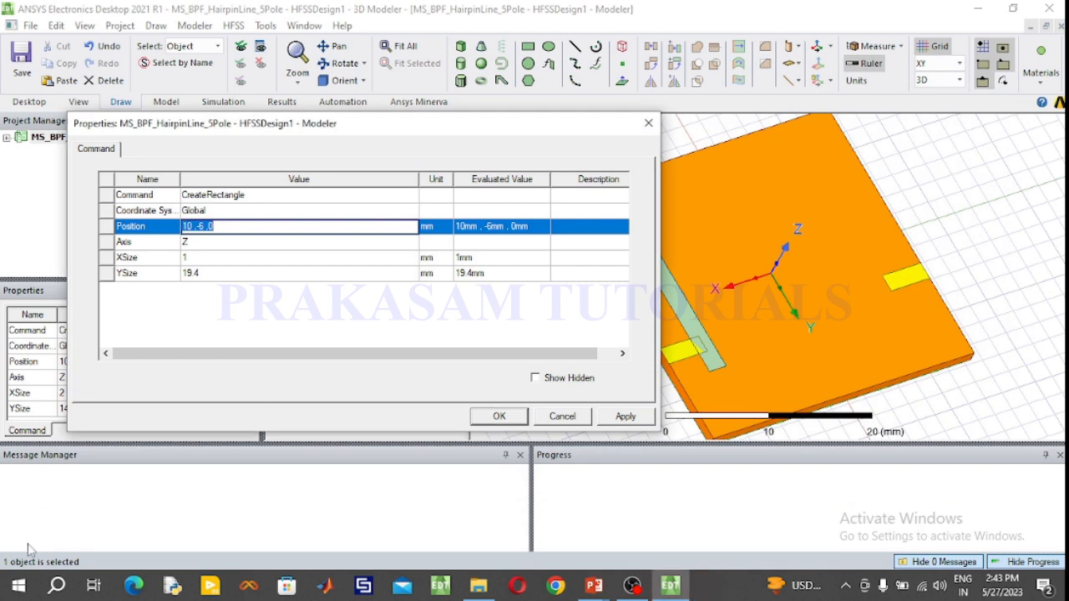
- Switch to the filter layout slide in PowerPoint and open Calculator over it, keeping the layout's feed-side dimensions uncovered
left_click(20, 587)
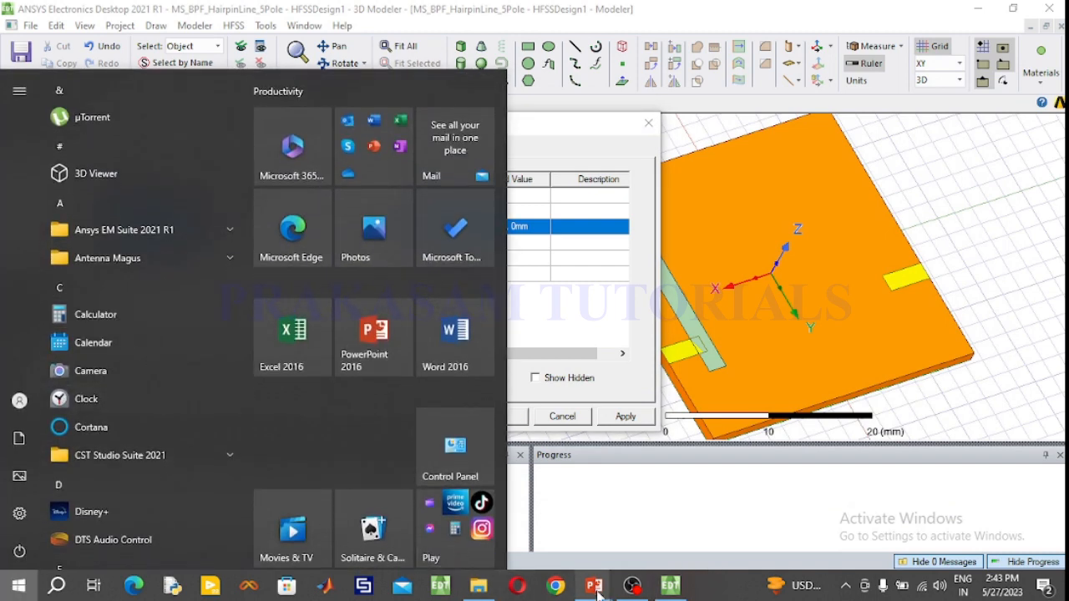
mouse_move(598, 589)
left_click(635, 529)
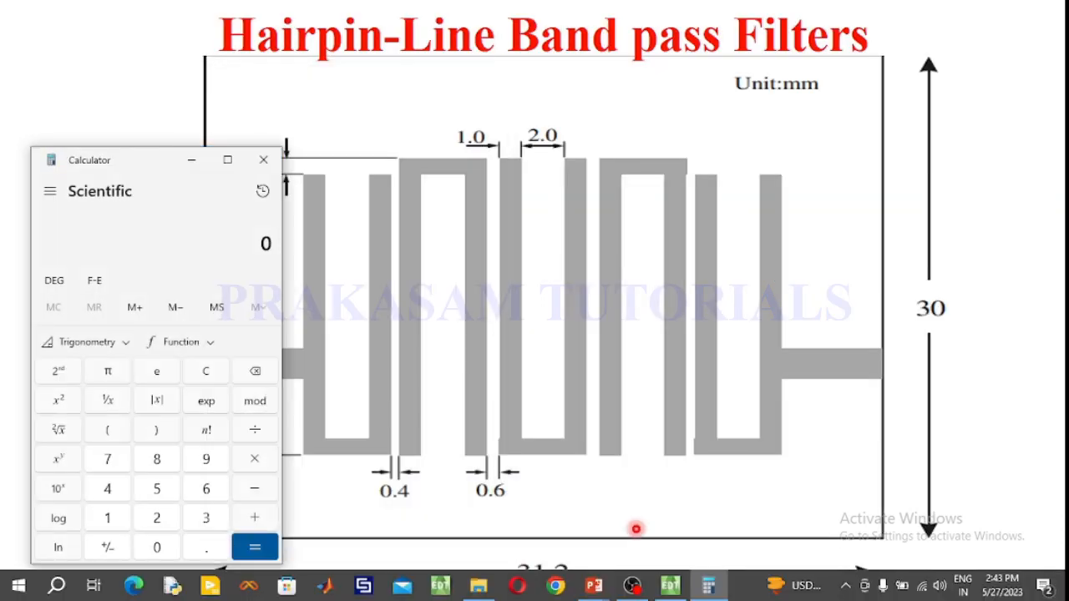
mouse_move(157, 162)
left_mouse_down()
mouse_move(463, 166)
mouse_move(656, 120)
mouse_move(662, 102)
left_mouse_up()
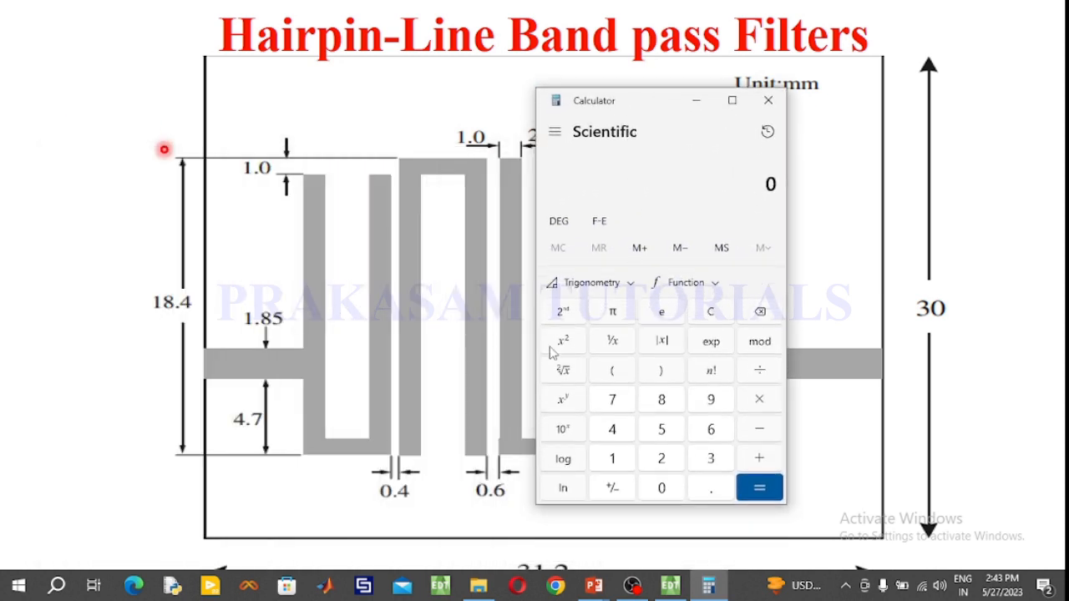
- Calculate the hairpin arm's X position as 15.6 - 4.6 - 1 in Calculator
left_click(620, 457)
left_click(668, 435)
left_click(710, 482)
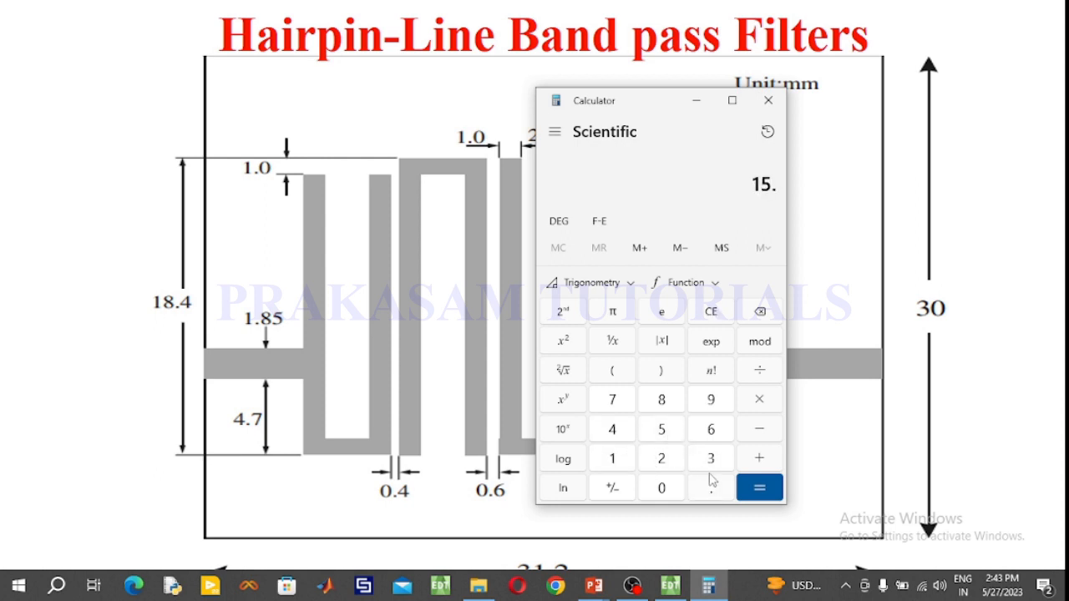
left_click(711, 430)
left_click(759, 430)
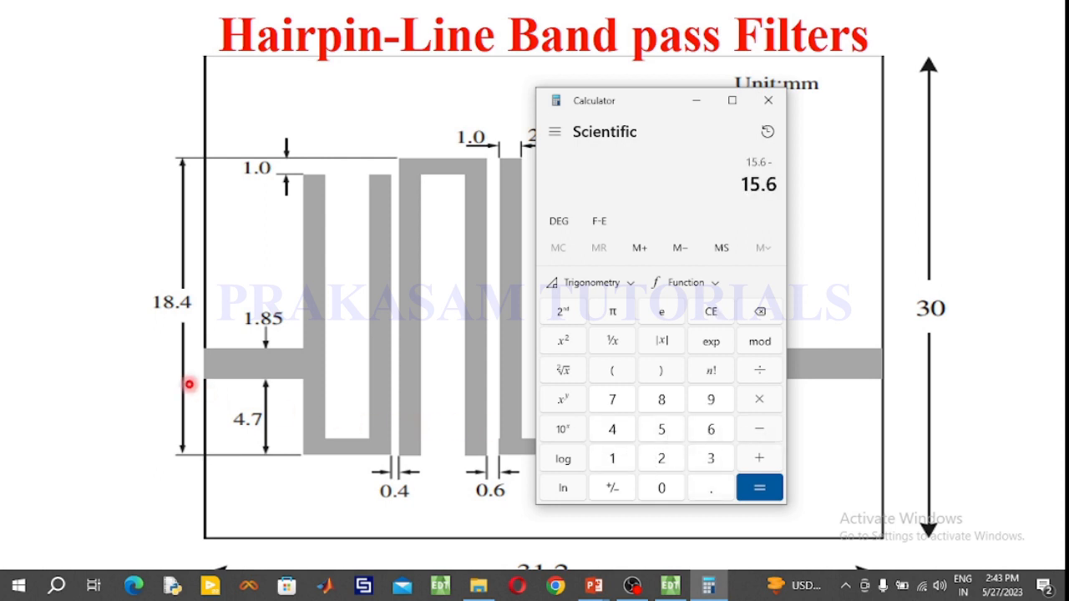
left_click(624, 437)
left_click(712, 489)
left_click(707, 430)
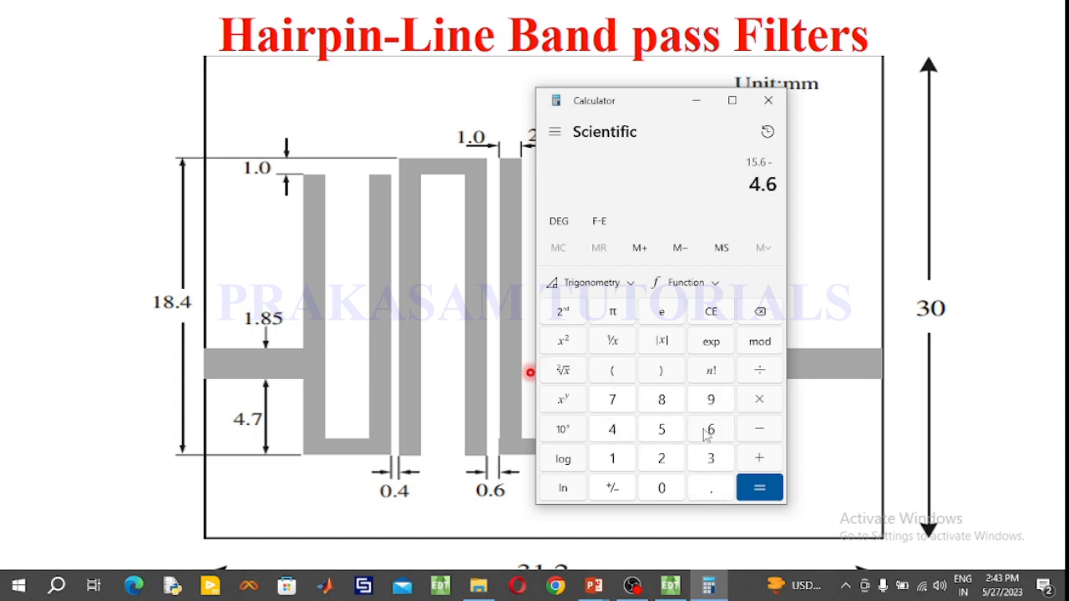
left_click(758, 436)
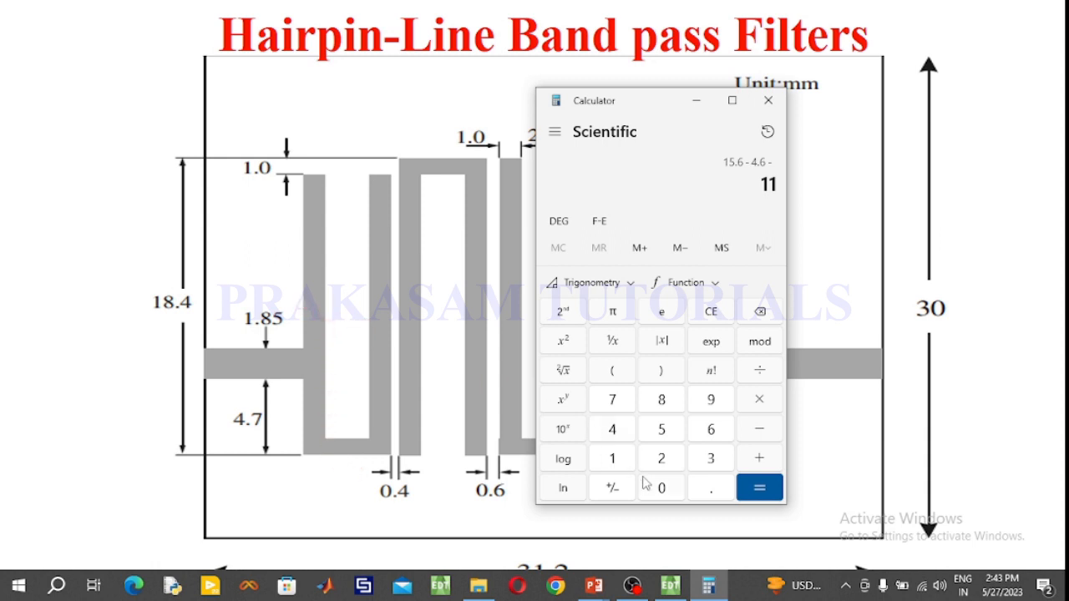
left_click(617, 456)
left_click(755, 488)
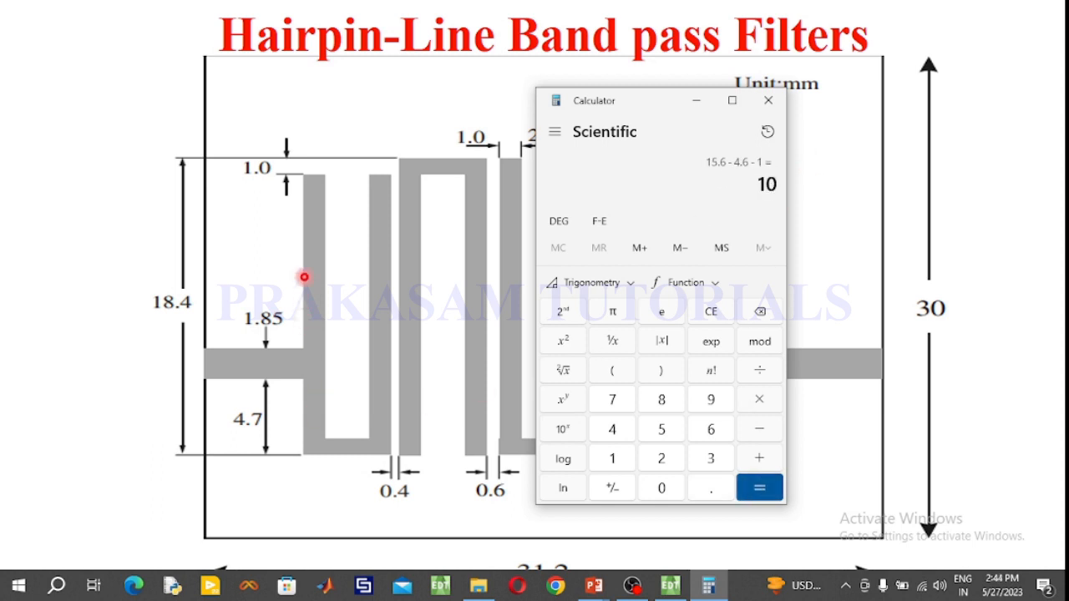
- Return to HFSS and set the strip rectangle's position to 10, -19.4/2, 0 mm
left_click(670, 585)
left_click(190, 226)
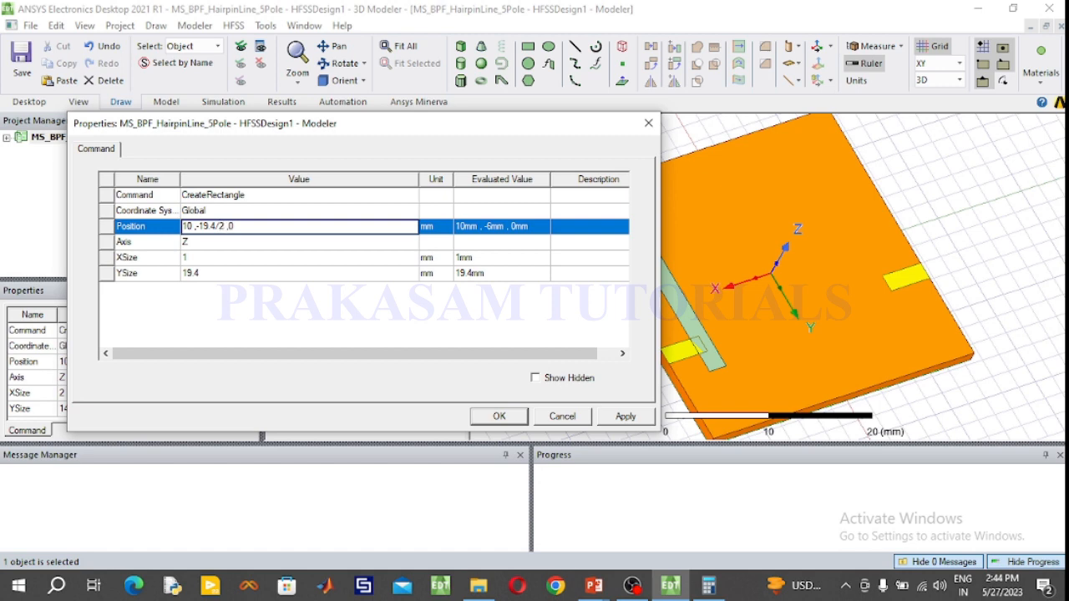
left_click(494, 418)
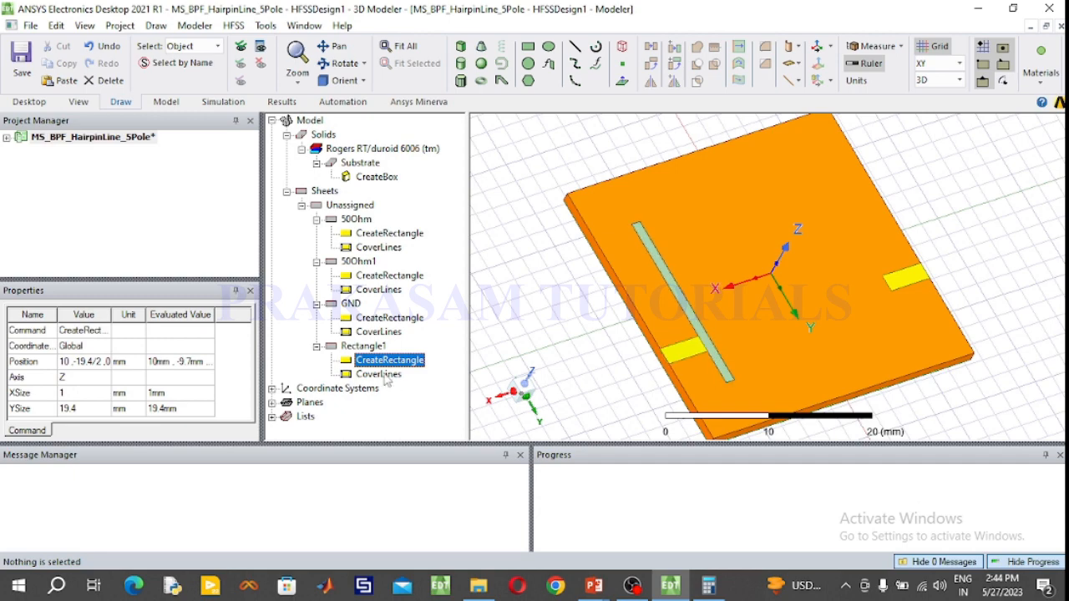
- Change the hairpin arm strip's color to yellow
double_click(364, 345)
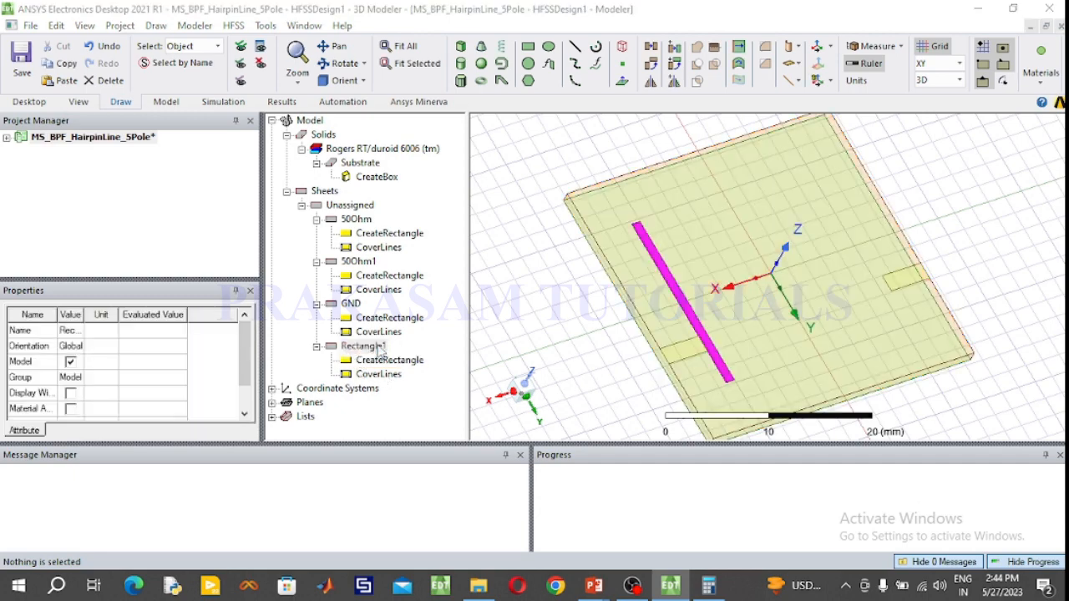
left_click(304, 289)
left_click(305, 289)
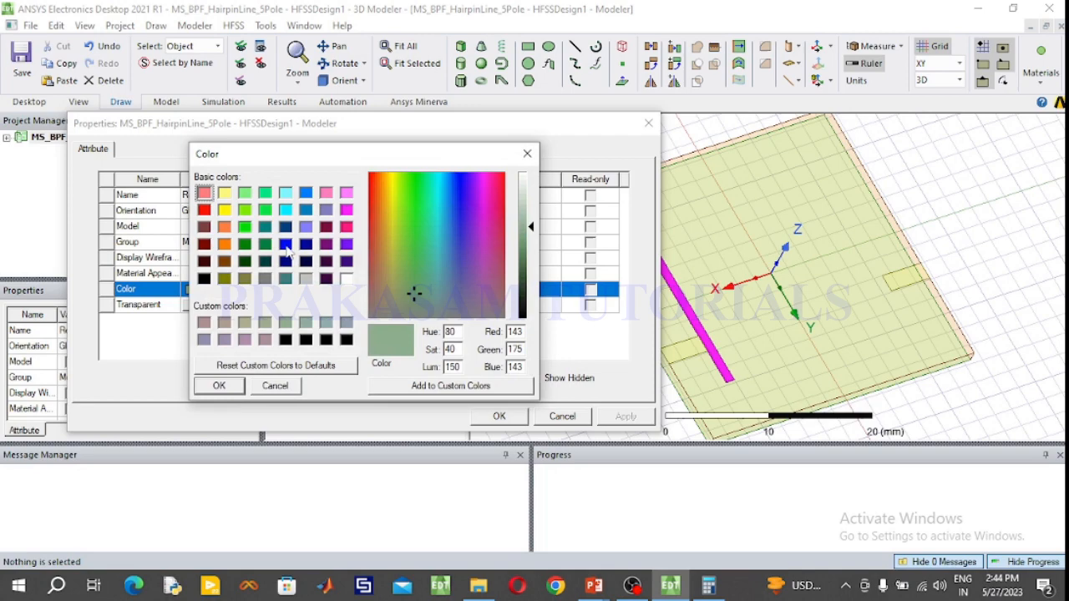
left_click(224, 209)
left_click(218, 385)
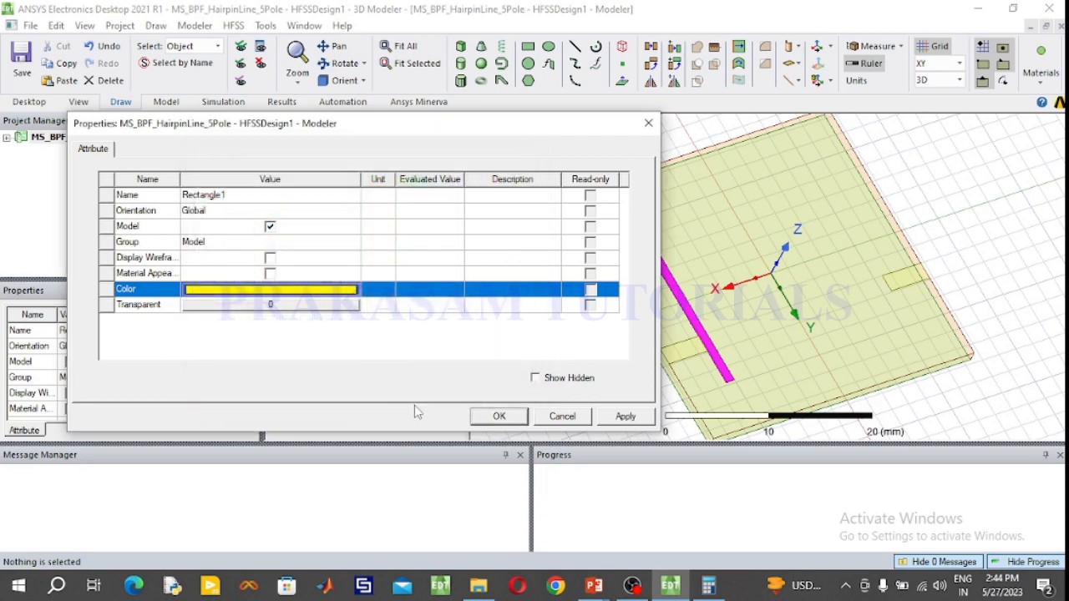
left_click(493, 416)
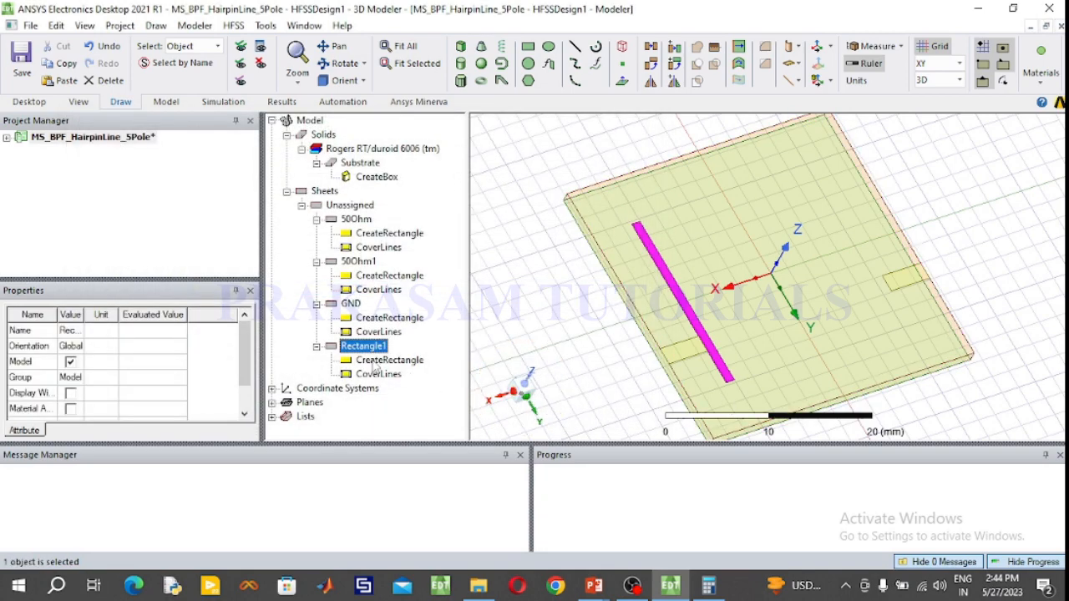
- Copy the yellow hairpin arm strip and paste a duplicate of it into the model
left_click(499, 330)
left_click(364, 346)
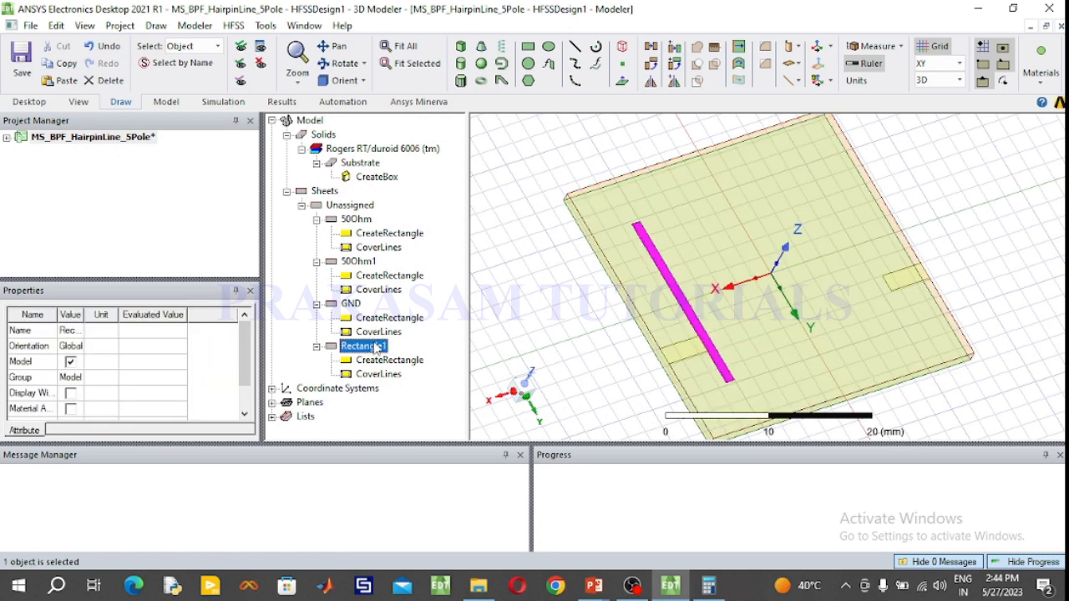
key("ctrl+v")
left_click(524, 301)
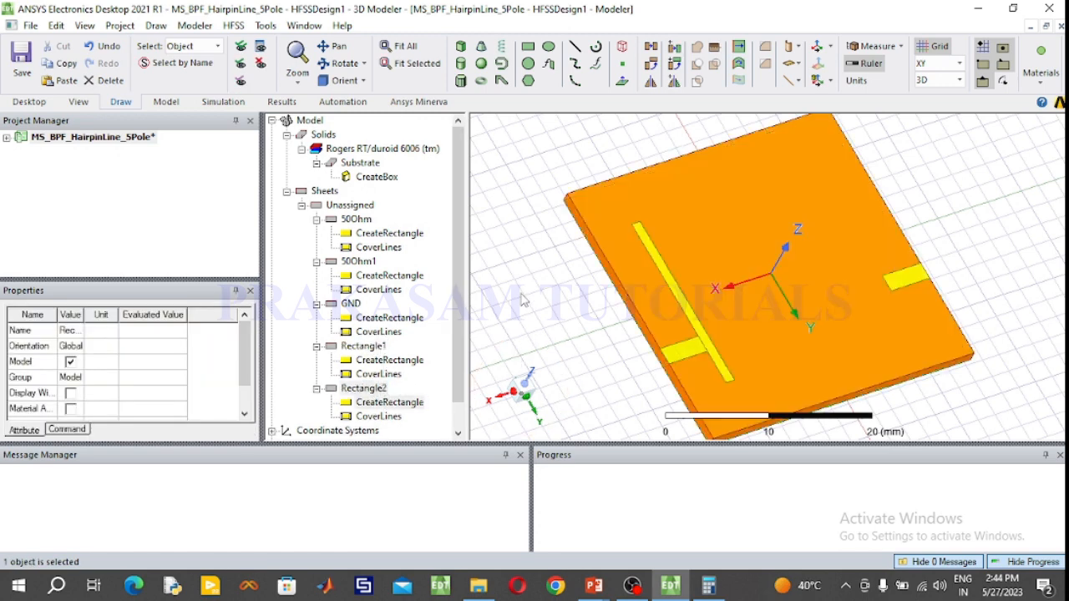
- Set the duplicated strip's position to -10, -19.4/2, 0 mm and its XSize to -1 mm
scroll(384, 367, "down", 1)
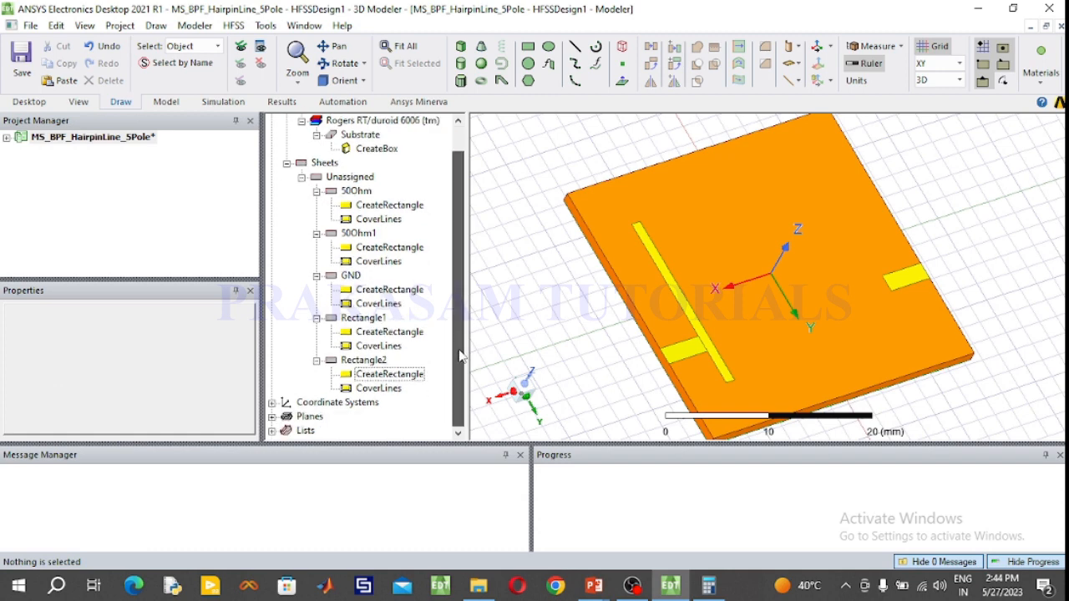
double_click(390, 373)
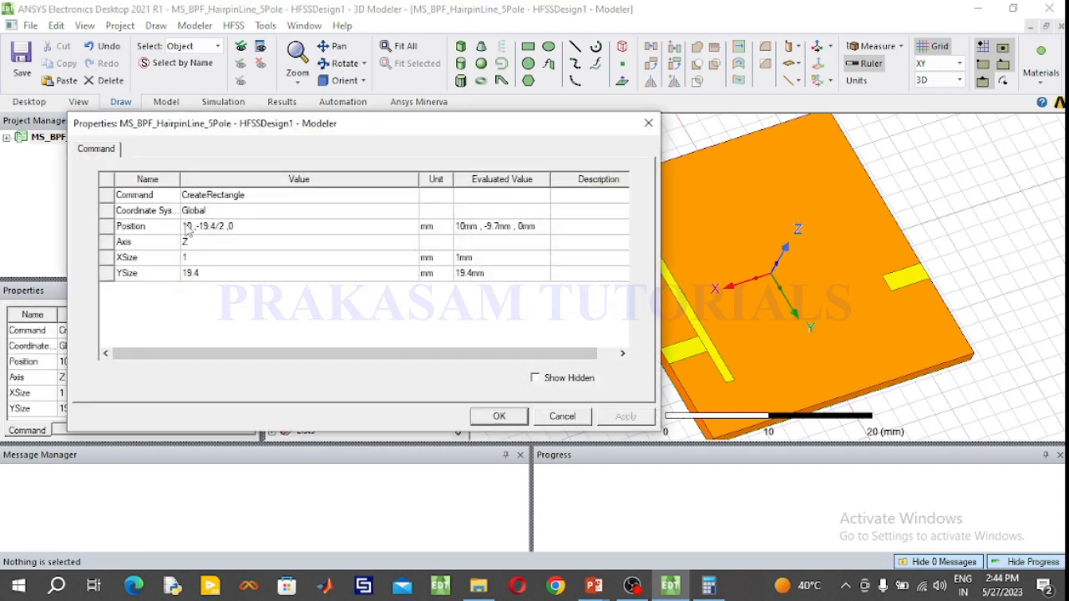
left_click(187, 227)
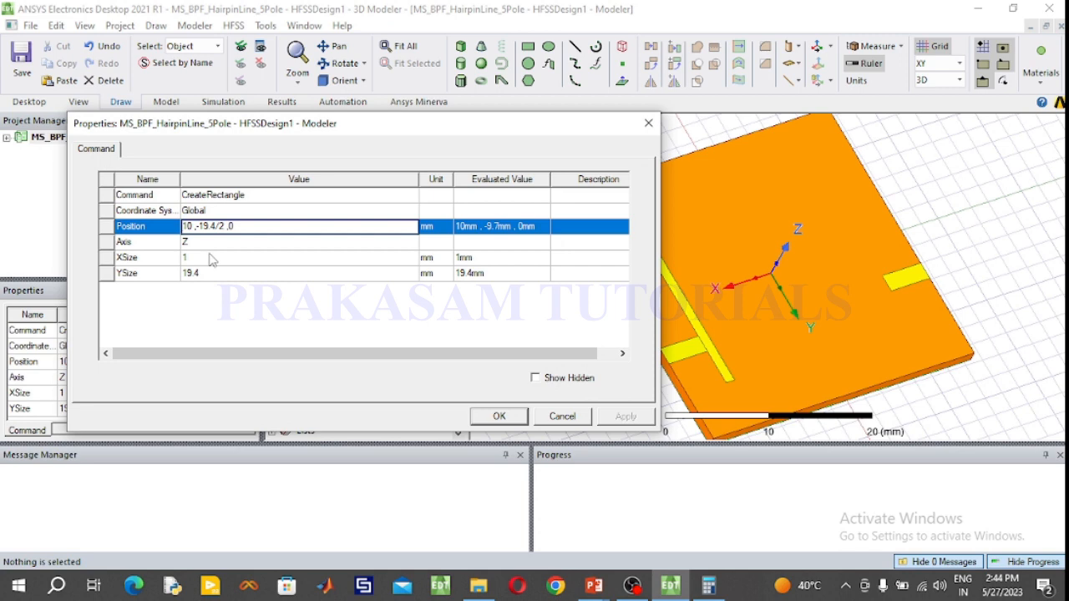
type("-")
left_click(184, 259)
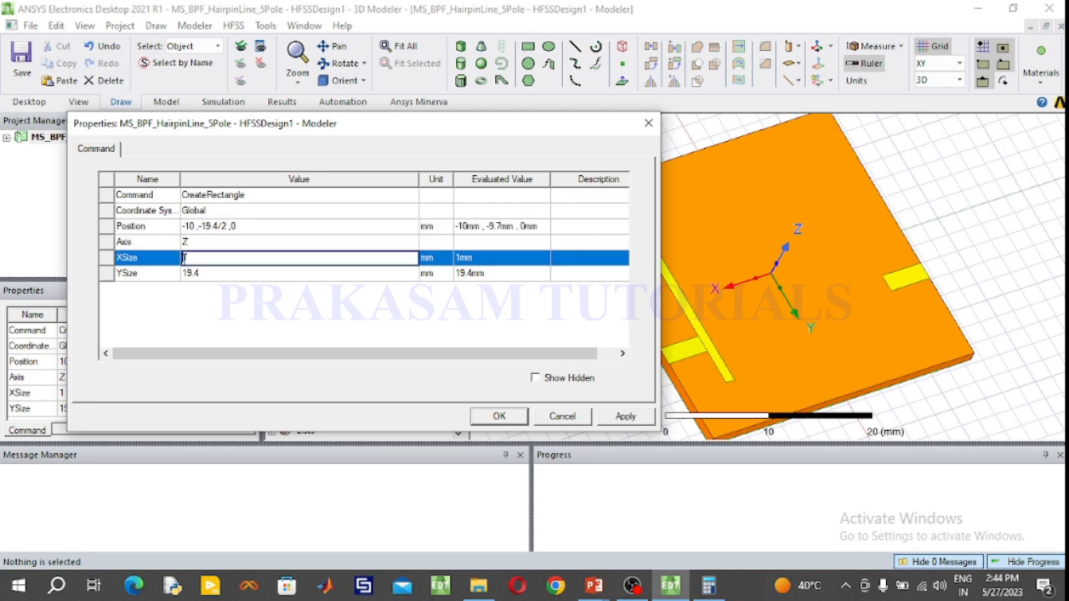
type("-1")
left_click(493, 416)
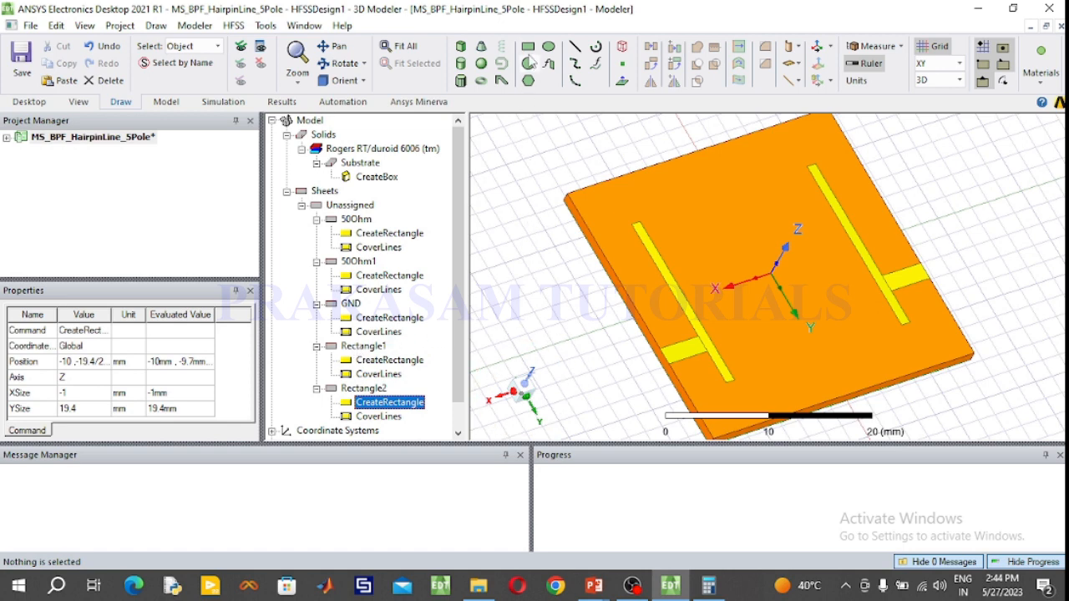
- Draw a rectangle about 4 mm by 1.7 mm extending inward from the positive-X arm's end corner at 10, 9.7, 0 mm
left_click(527, 47)
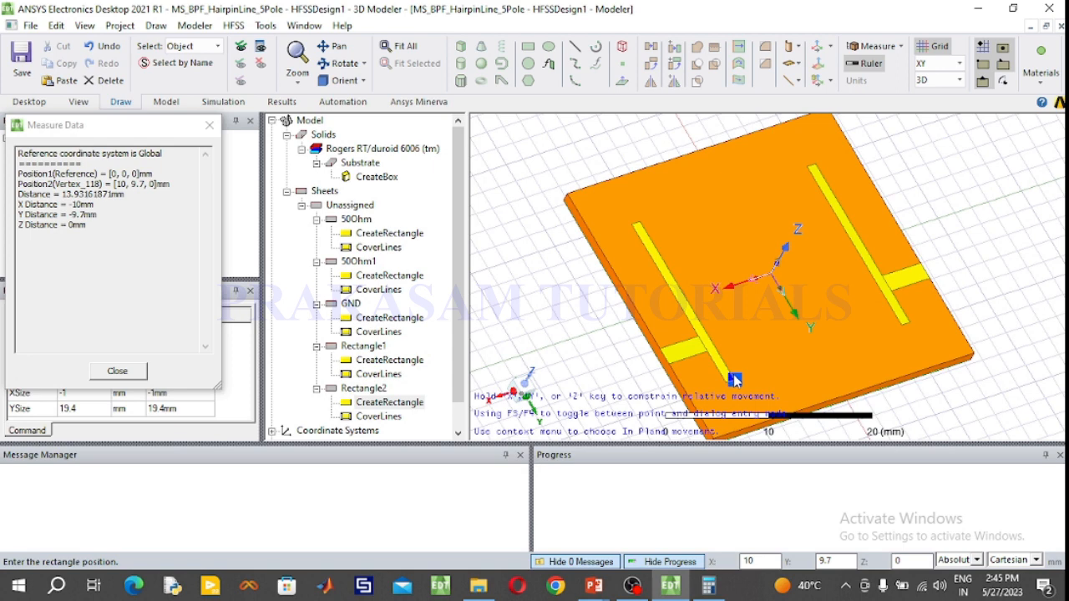
left_click(734, 380)
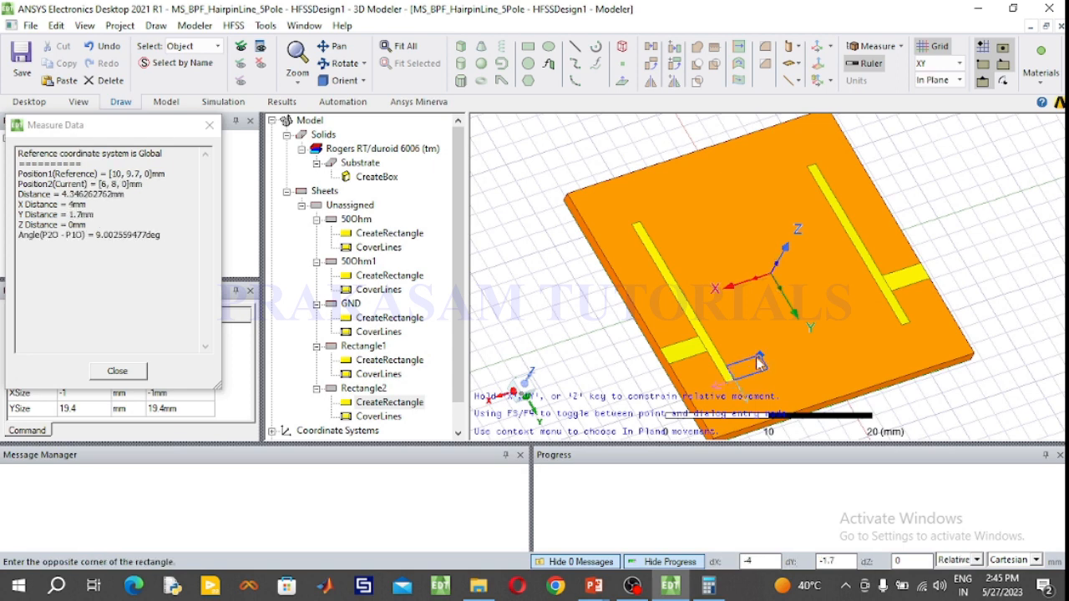
left_click(759, 364)
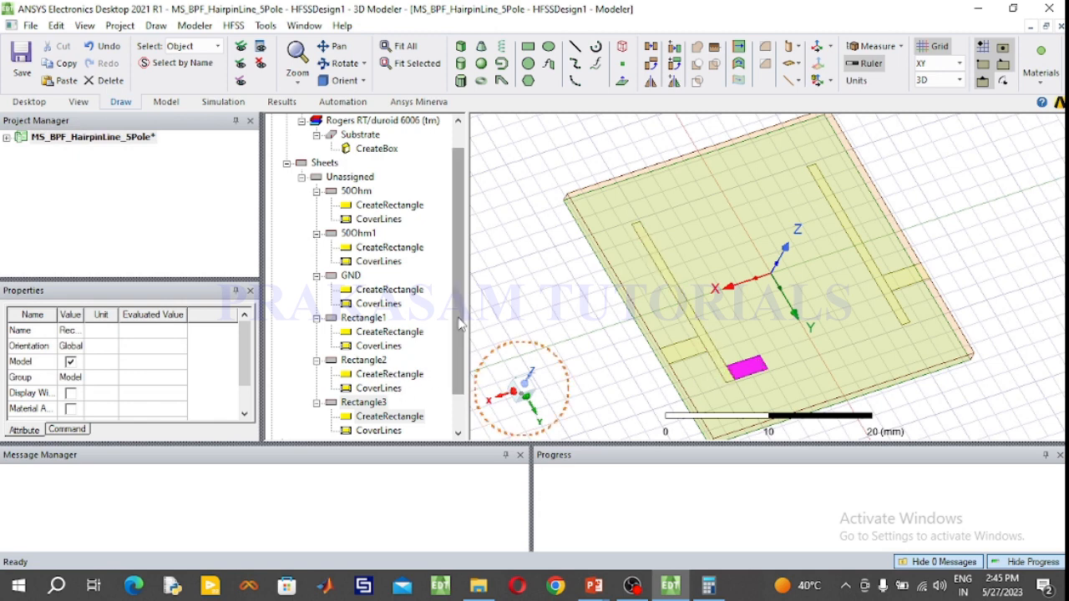
left_click_drag(457, 328, 465, 382)
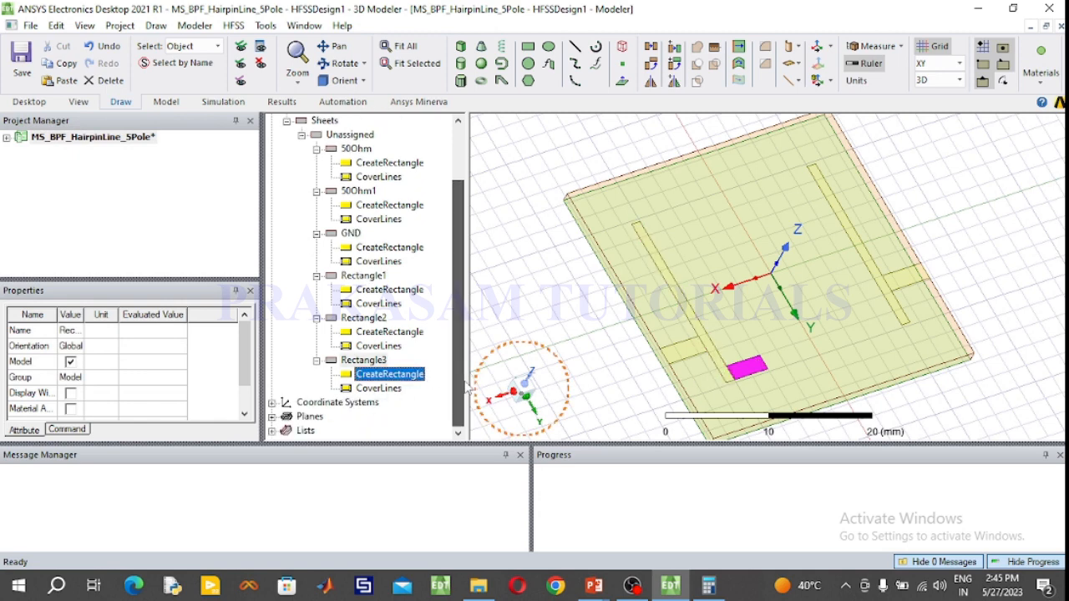
- Set the new connecting rectangle's XSize to -1 mm and YSize to -2 mm
double_click(389, 377)
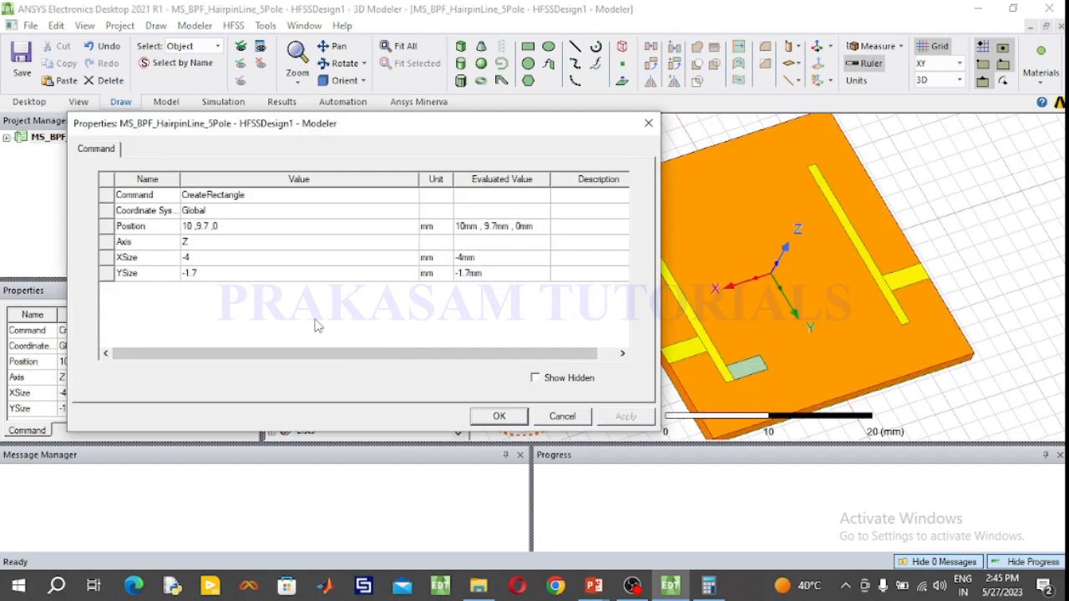
left_click(214, 260)
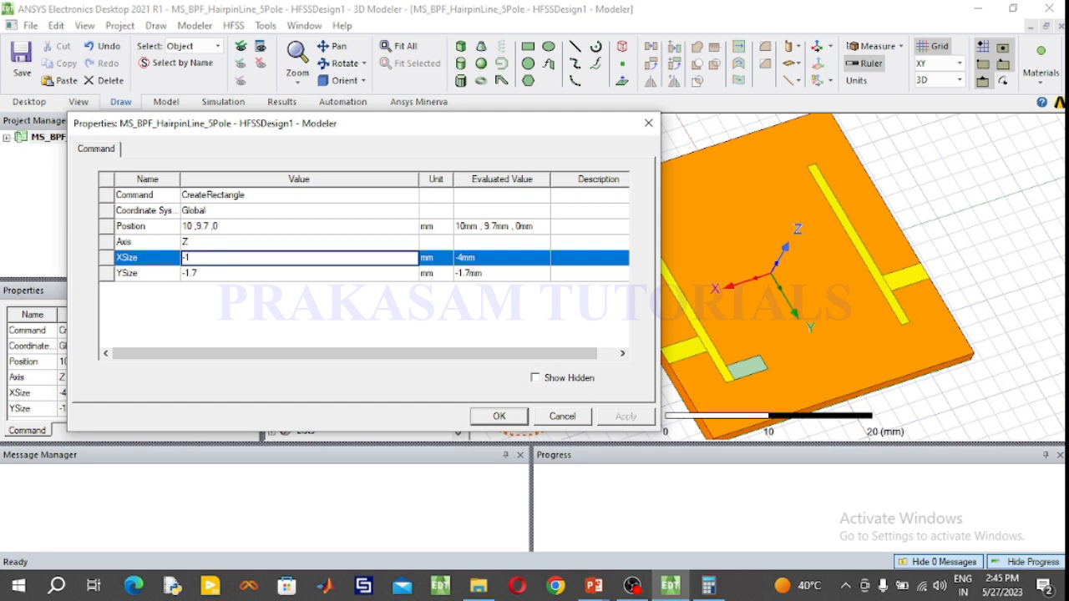
left_click(210, 273)
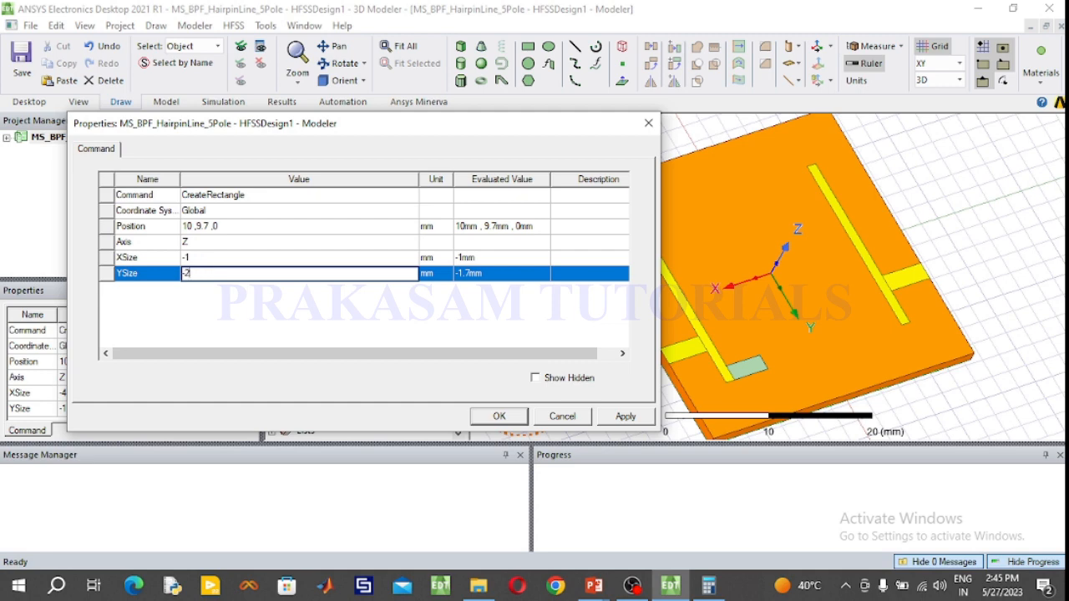
left_click(501, 419)
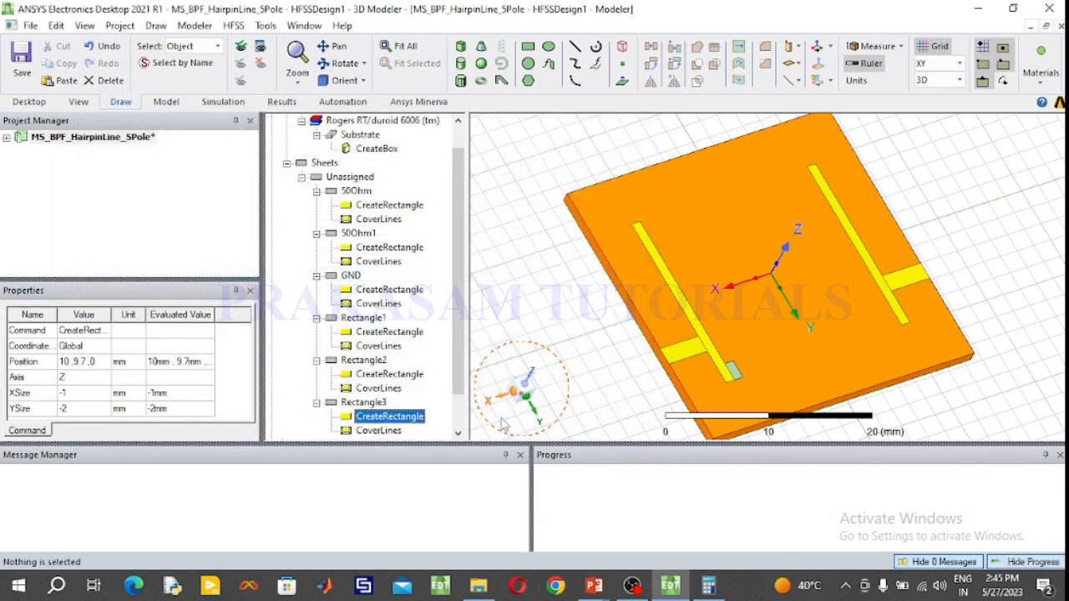
- Set the connecting strip's XSize to -2 mm and YSize to -1 mm
double_click(403, 417)
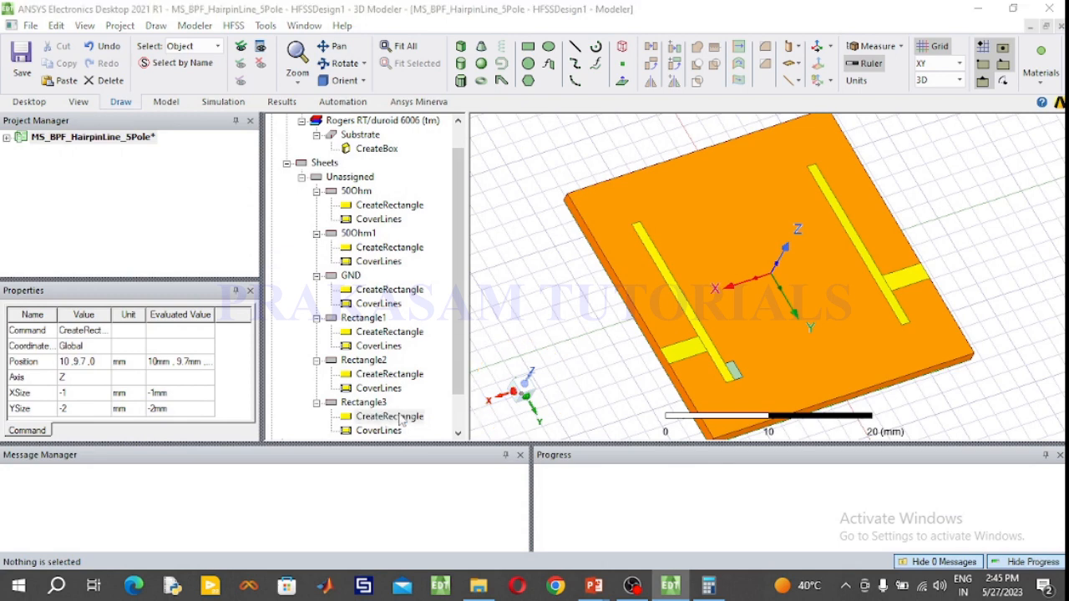
left_click(208, 258)
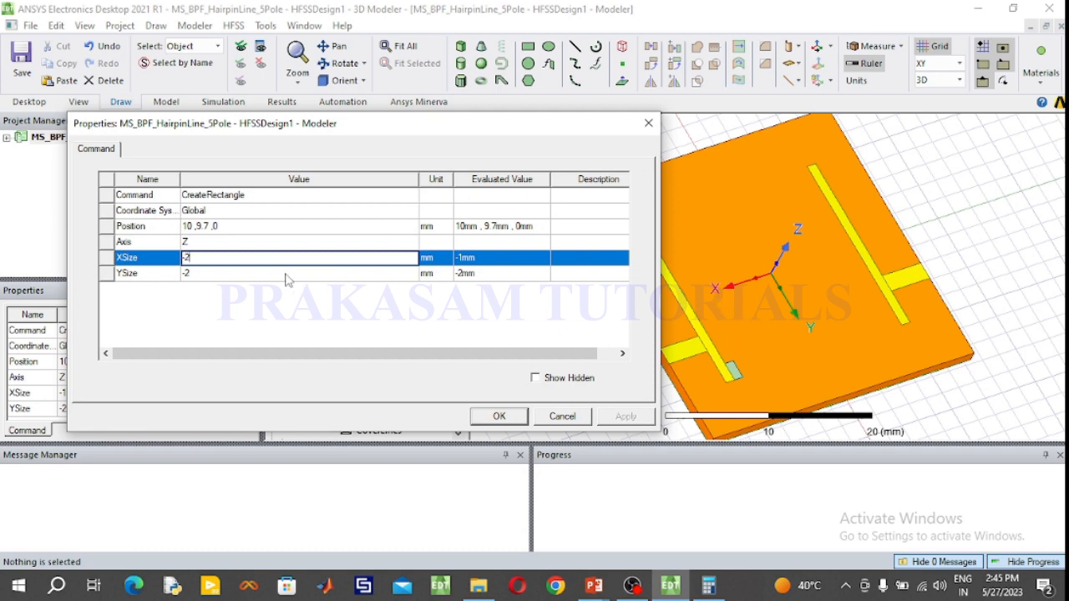
left_click(226, 274)
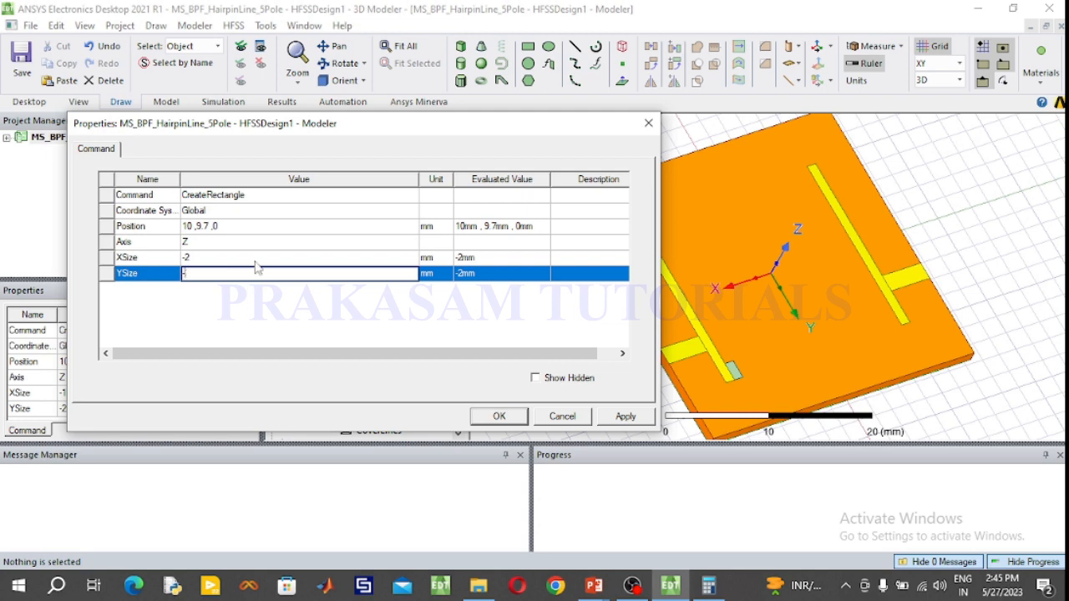
type("-1")
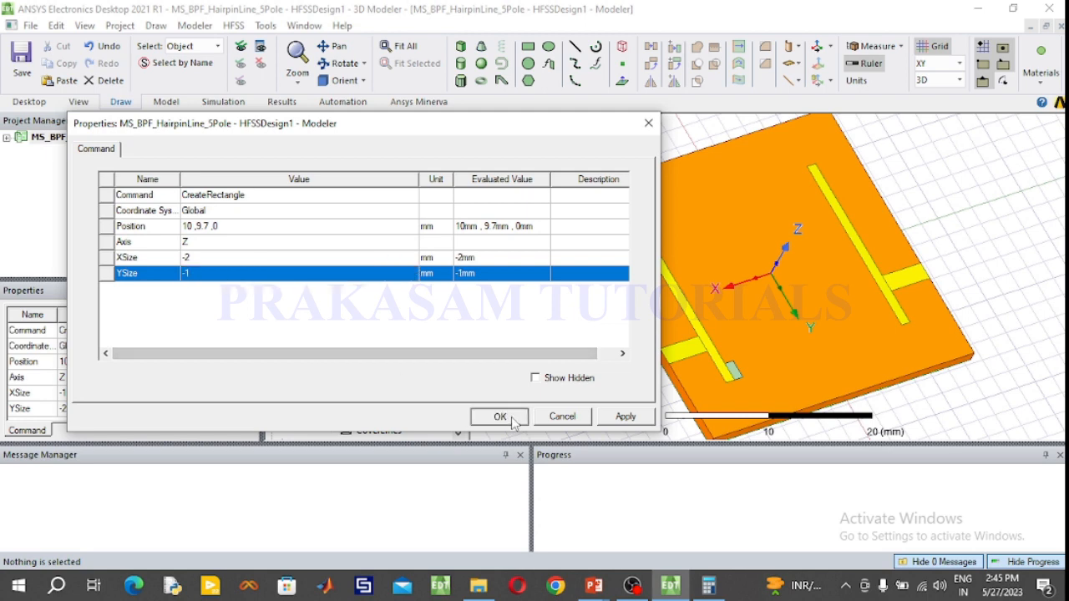
left_click(498, 416)
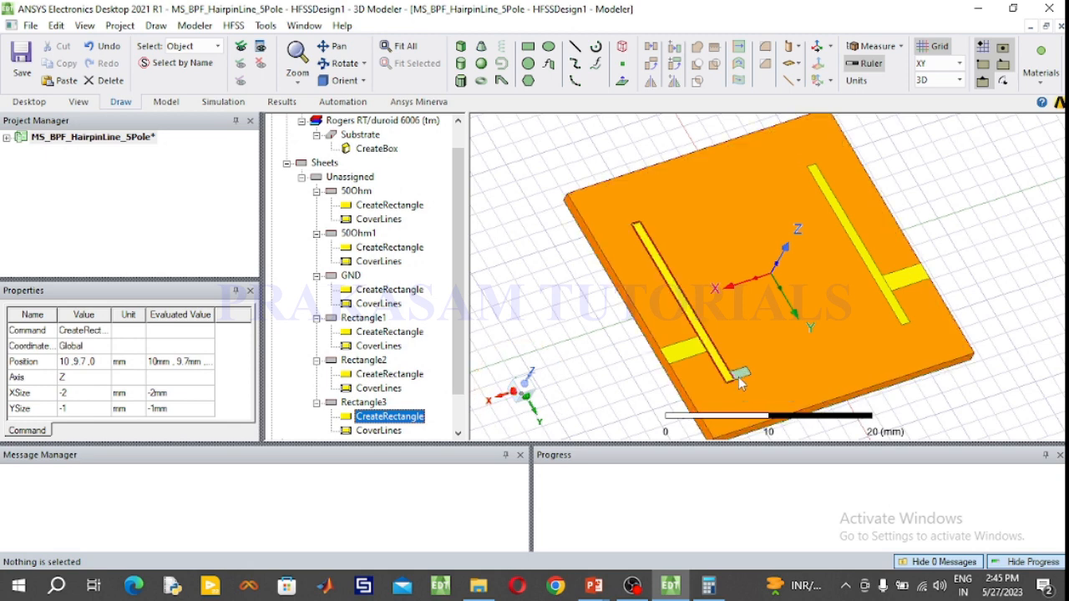
- Change the connecting strip's color to yellow
scroll(743, 373, "up", 4)
scroll(741, 385, "up", 5)
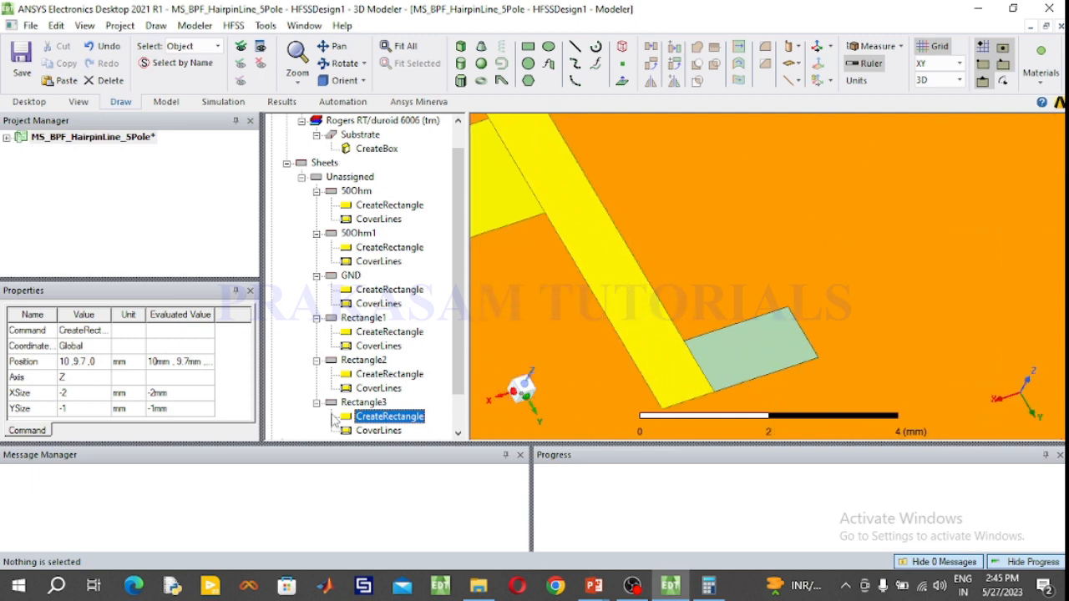
double_click(379, 404)
left_click(282, 289)
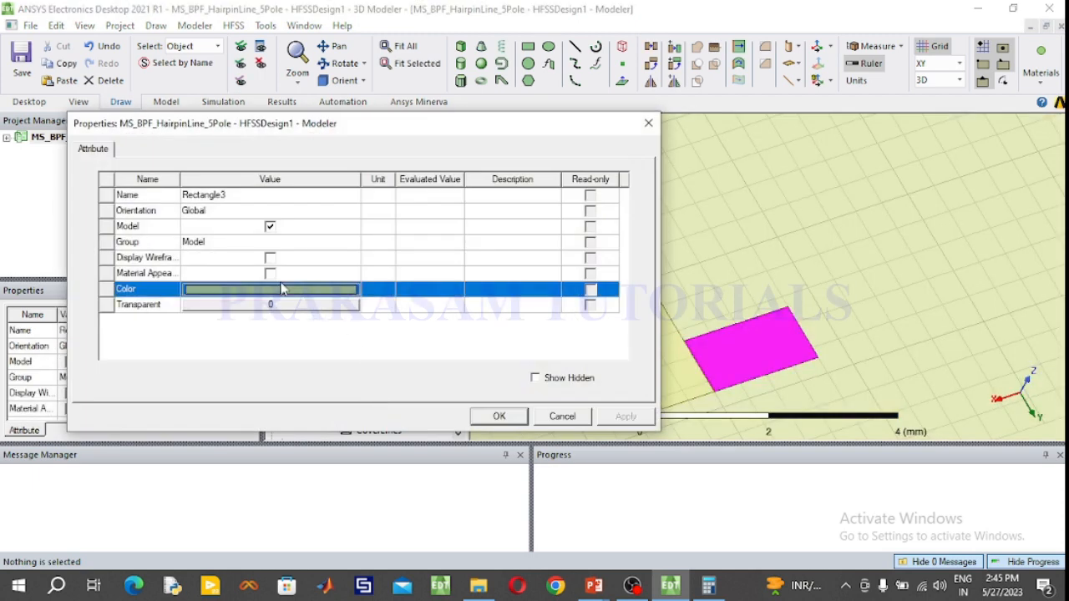
left_click(283, 294)
left_click(225, 210)
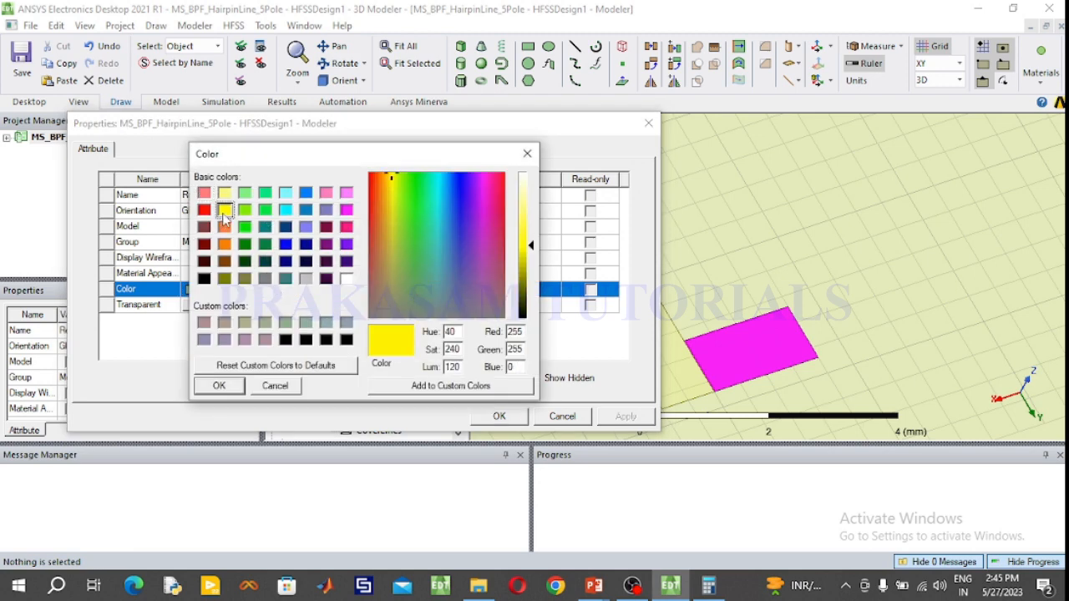
left_click(219, 385)
left_click(497, 416)
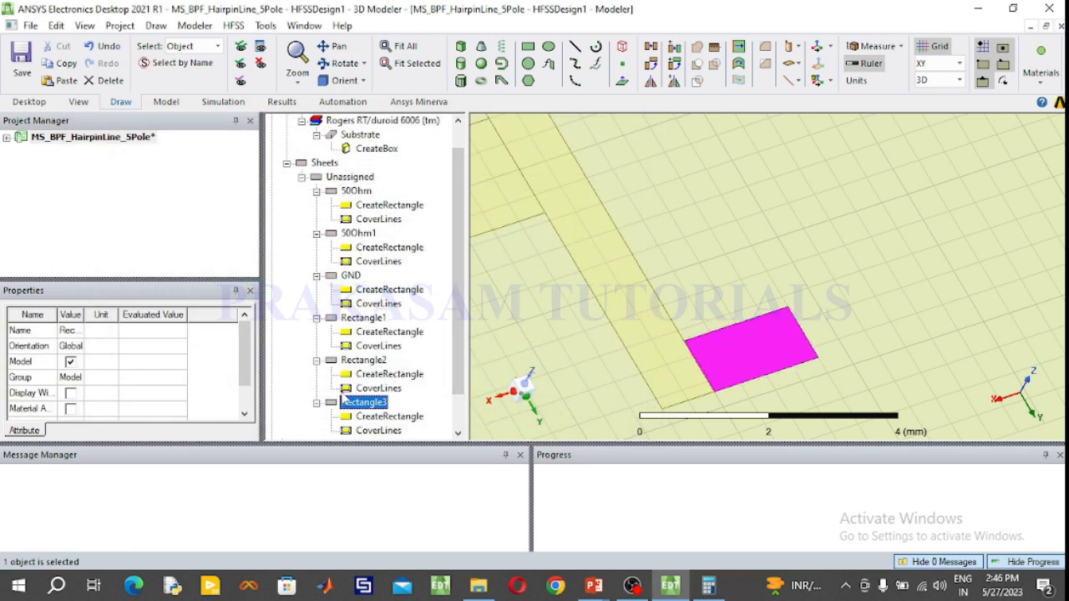
- Copy the yellow connecting strip and paste a duplicate of it into the model
left_click(376, 417)
left_click(370, 403)
left_click(408, 47)
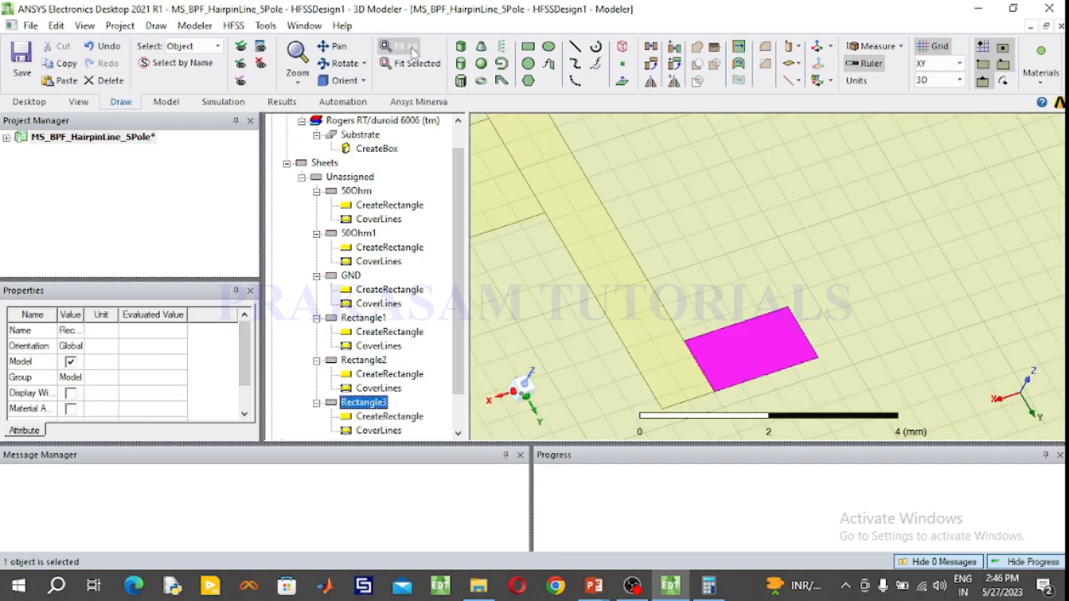
left_click(518, 281)
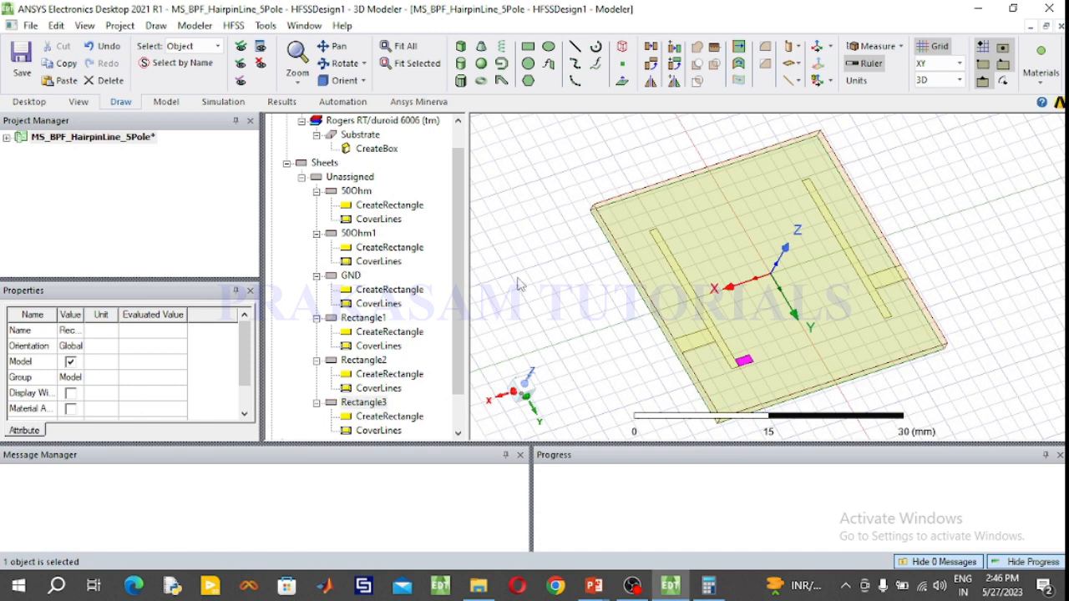
left_click(378, 404)
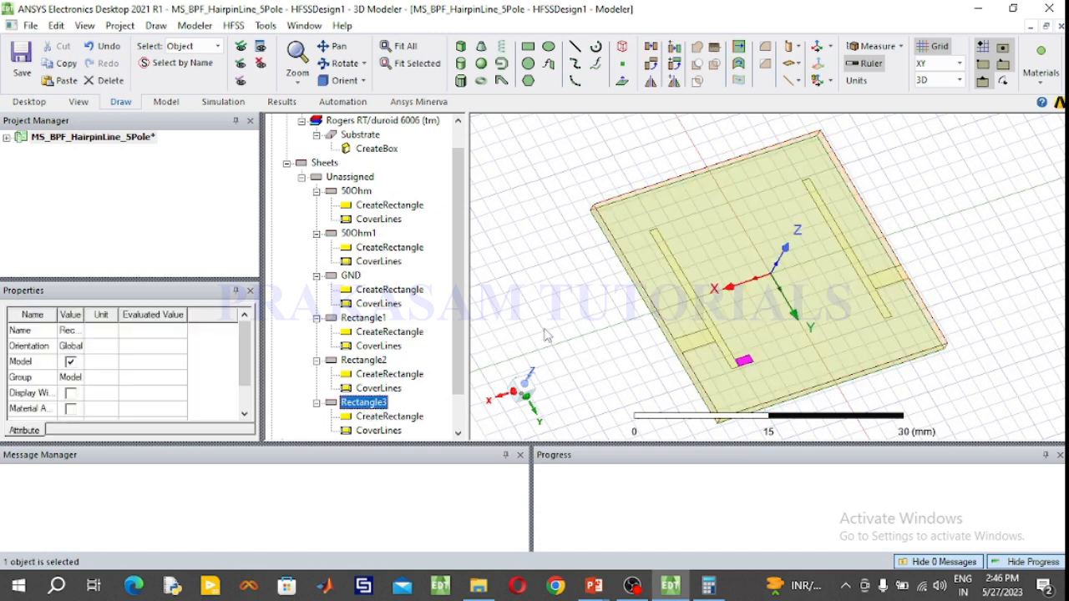
key("ctrl+v")
left_click(553, 302)
- Set the duplicated connecting strip's position to -10, 9.7, 0 mm and its XSize to 2 mm
scroll(437, 360, "down", 1)
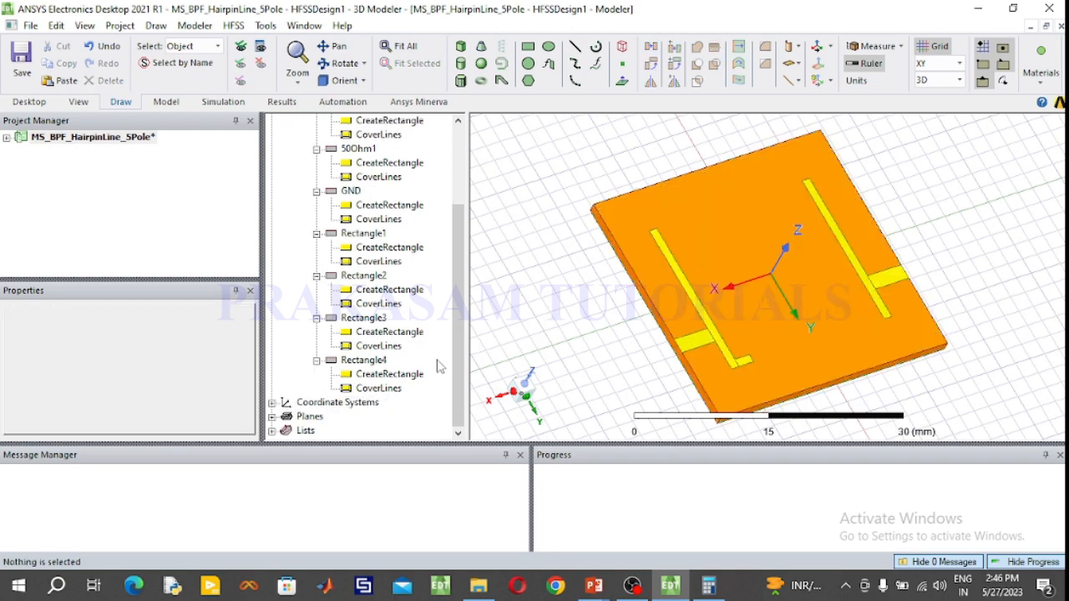
double_click(404, 376)
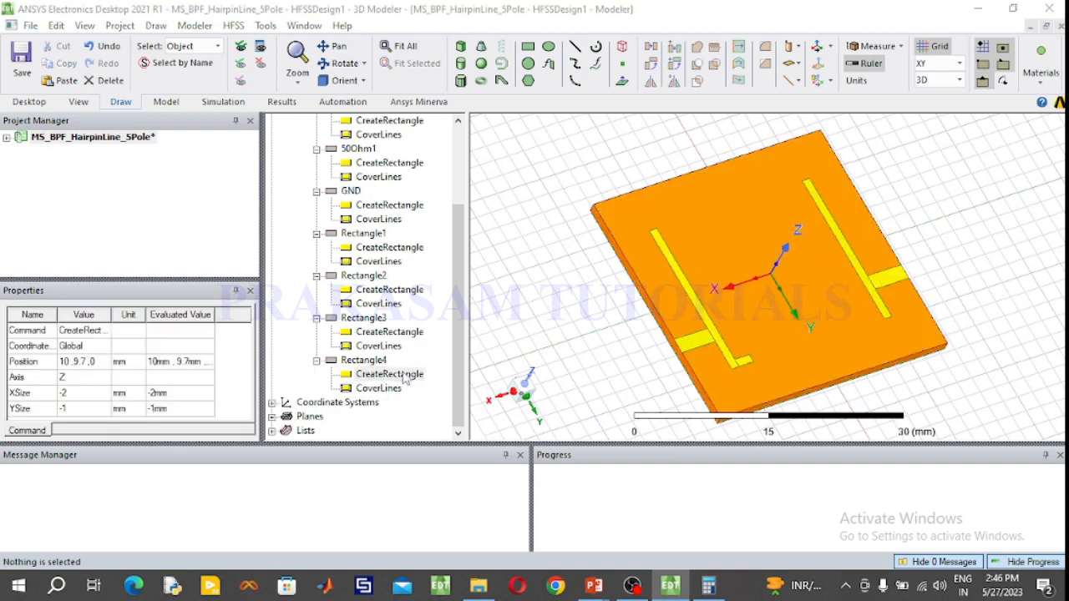
left_click(187, 229)
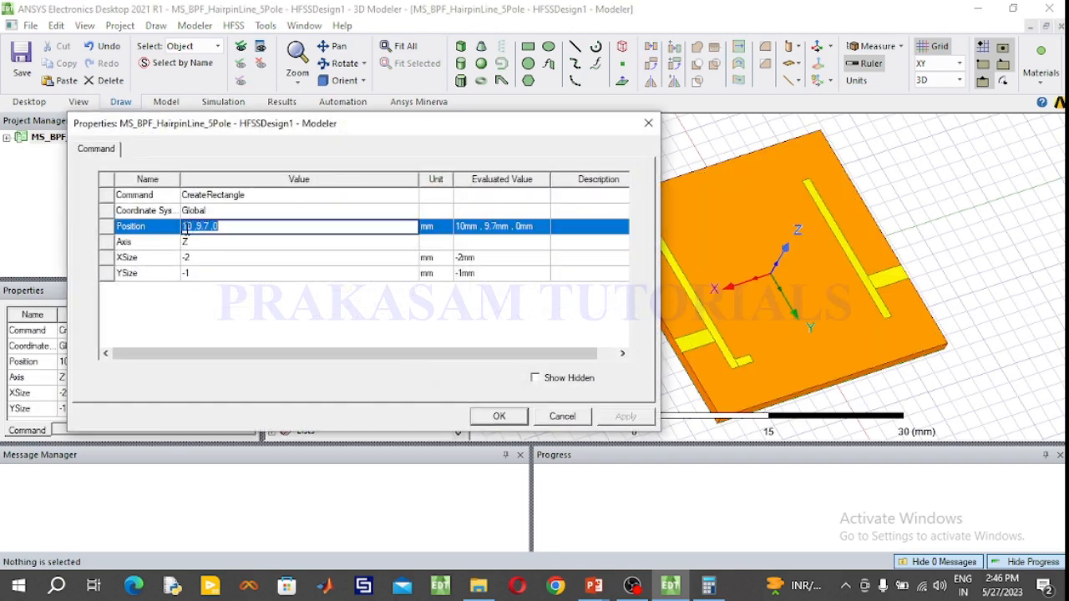
type("-")
left_click(186, 259)
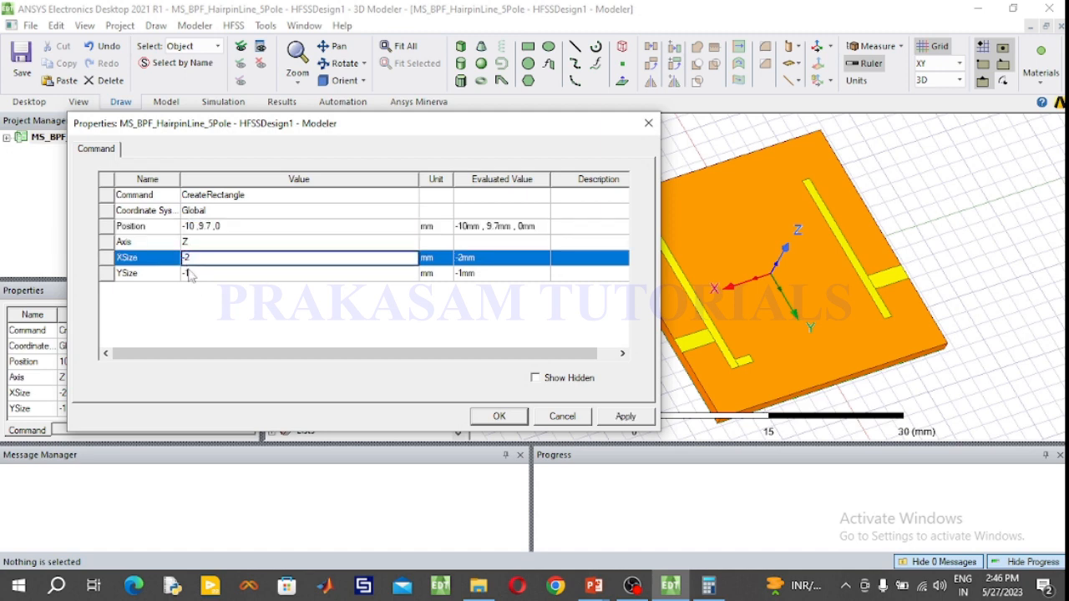
left_click(513, 420)
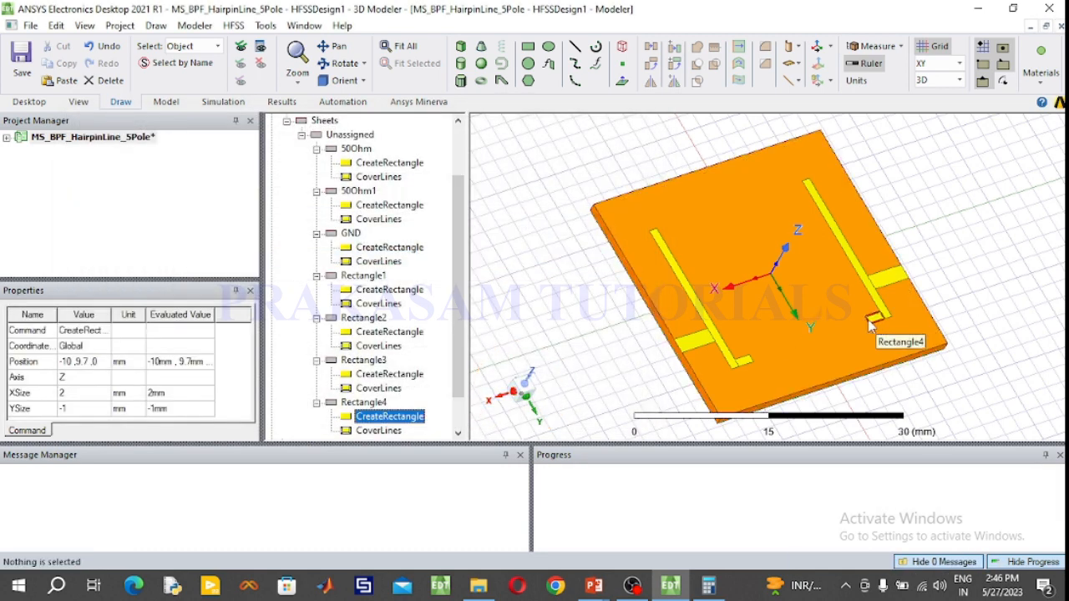
- Draw a rectangle about 4 mm by 21.7 mm from the positive-X connecting strip's inner corner at 8, 9.7, 0 mm, running parallel to the arm
left_click(528, 46)
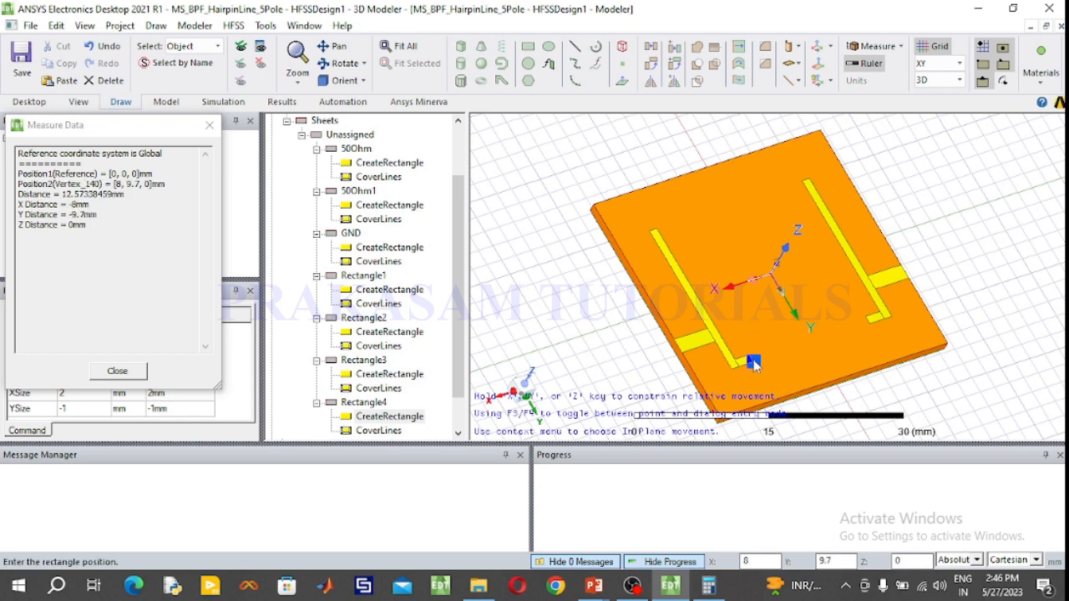
left_click(753, 361)
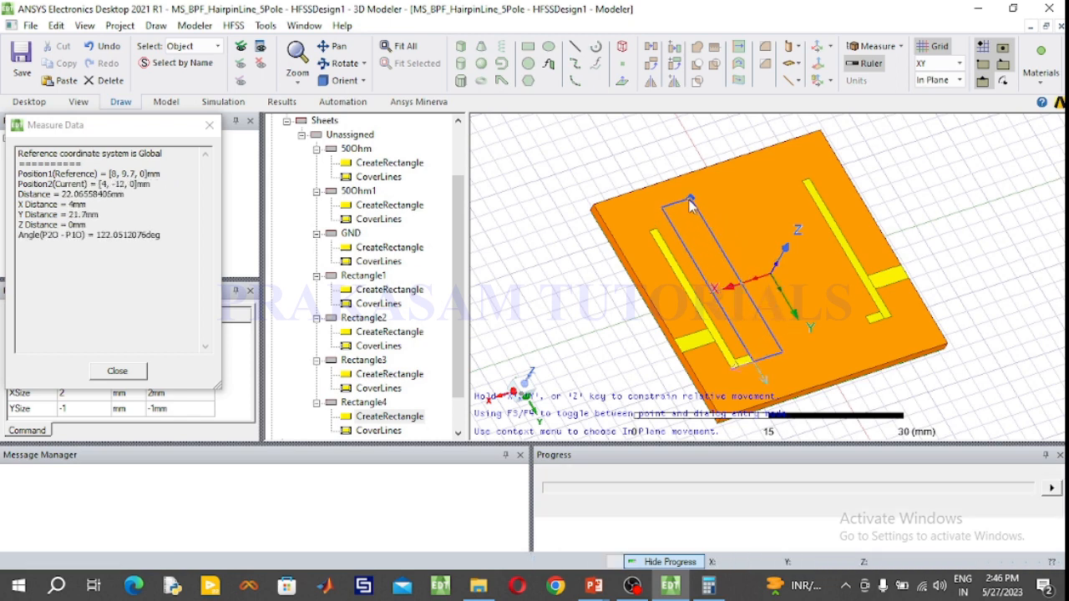
left_click(697, 213)
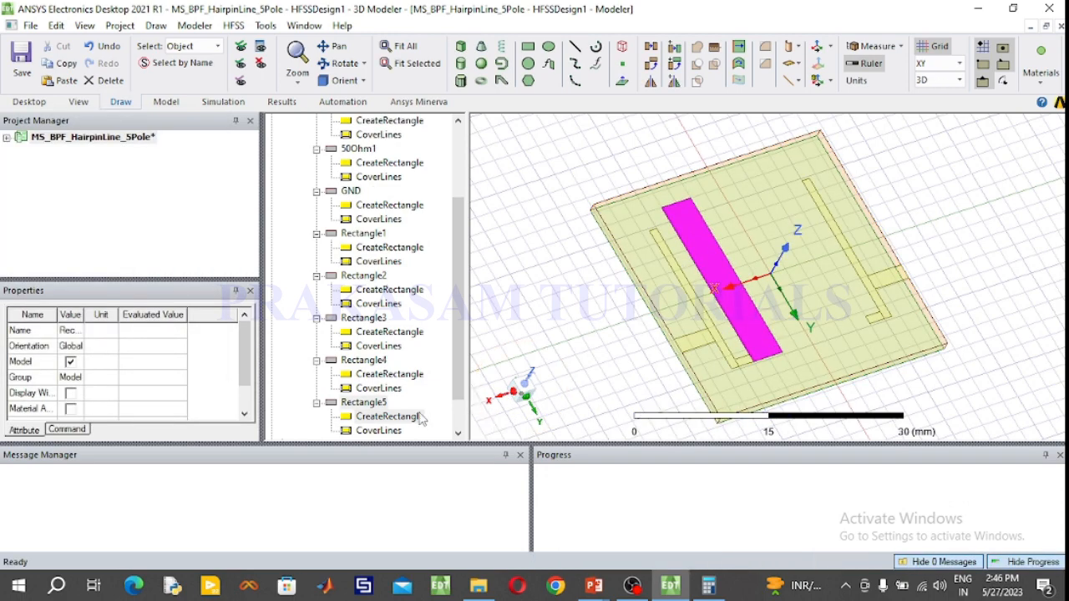
- Set the new inner arm rectangle's YSize to -19.4 mm and XSize to -1 mm
double_click(387, 416)
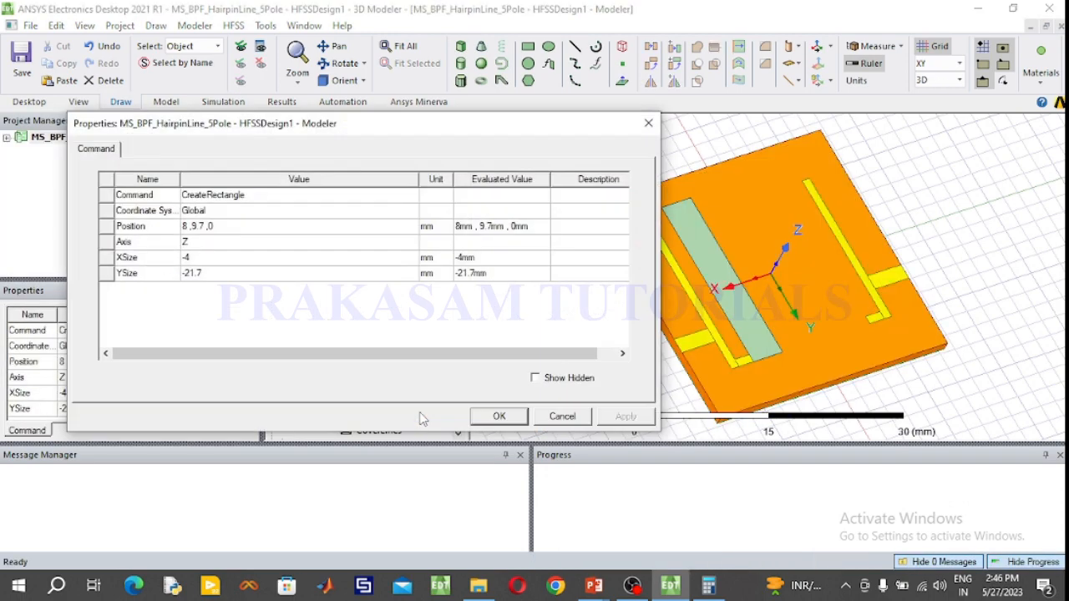
left_click(224, 276)
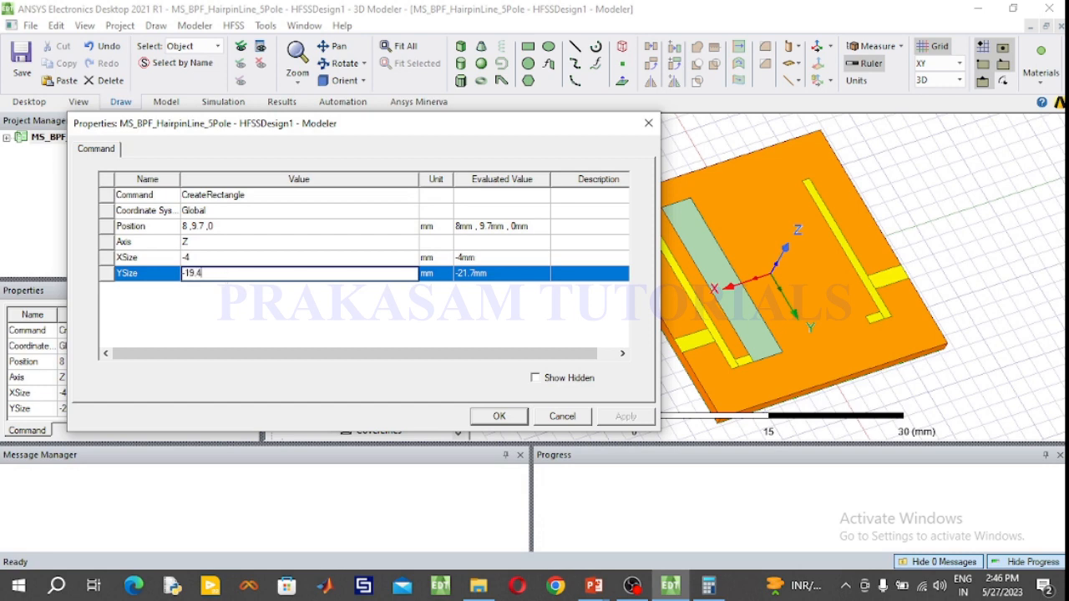
left_click(206, 258)
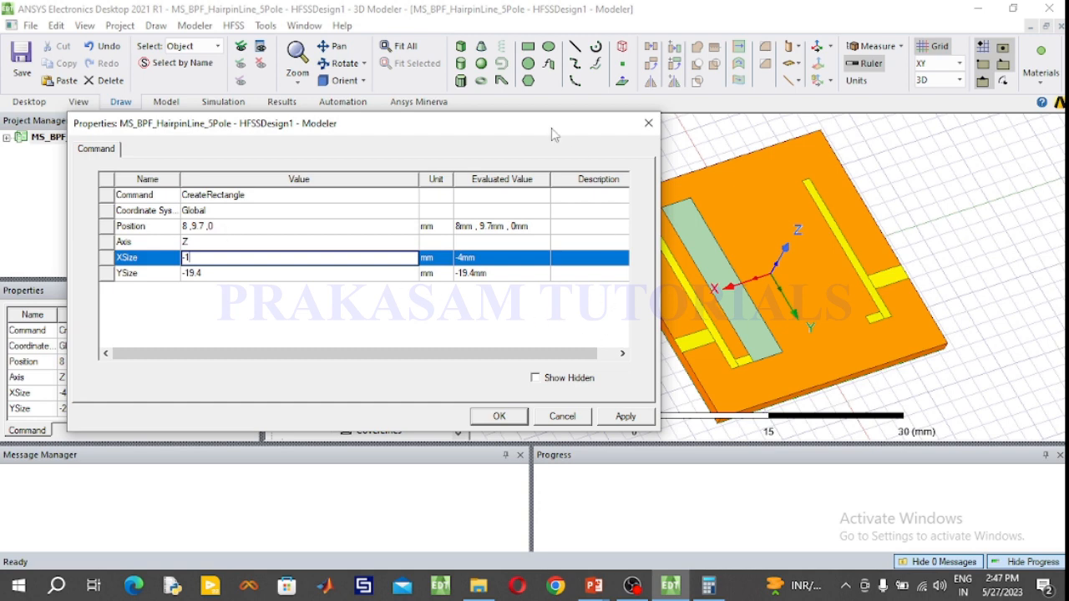
left_click_drag(551, 127, 483, 125)
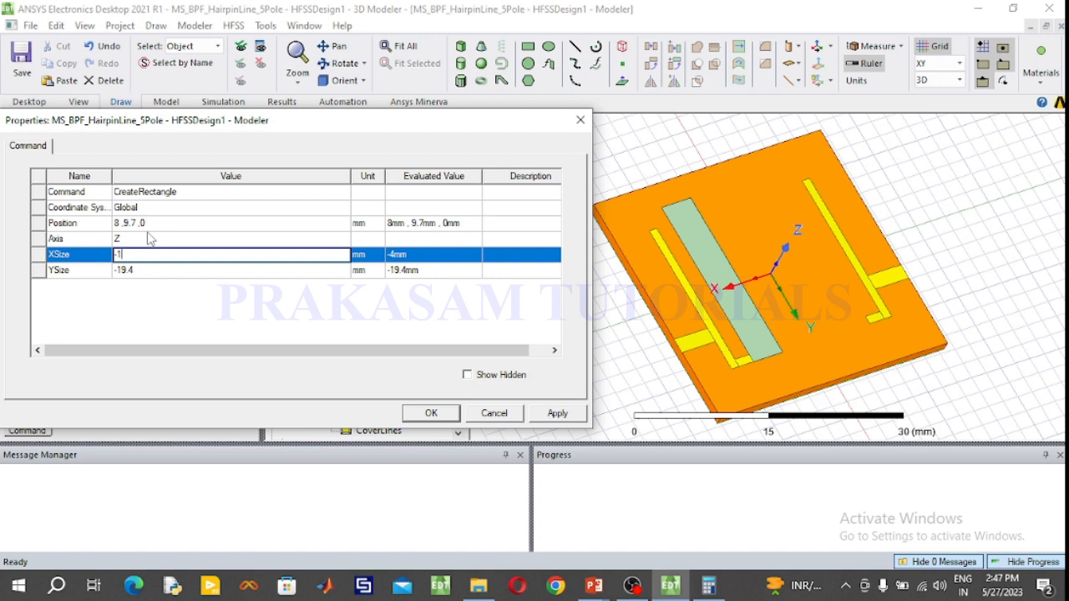
left_click(430, 412)
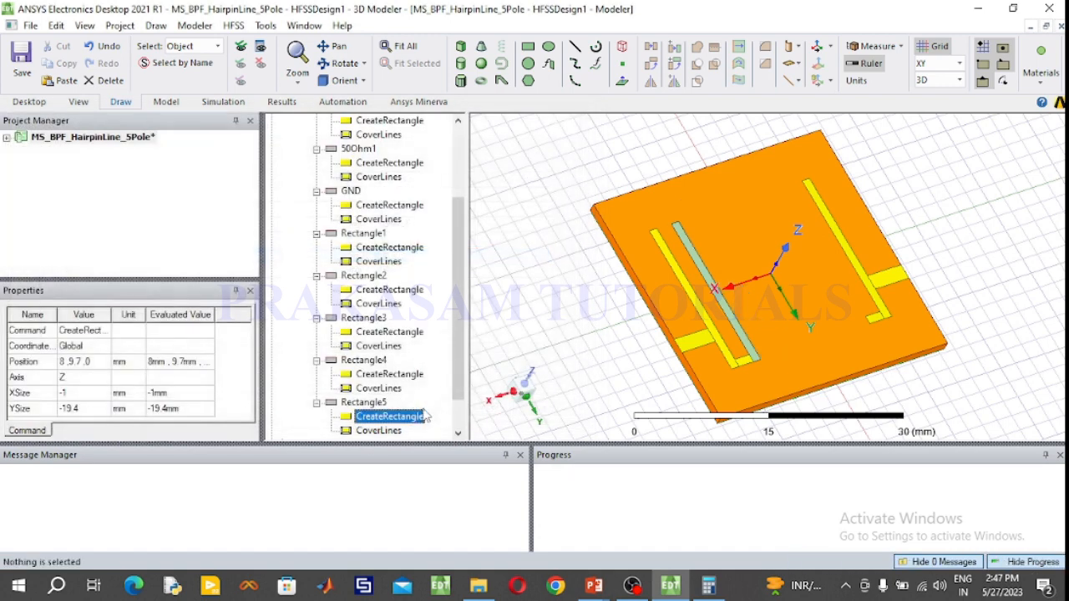
left_click(578, 289)
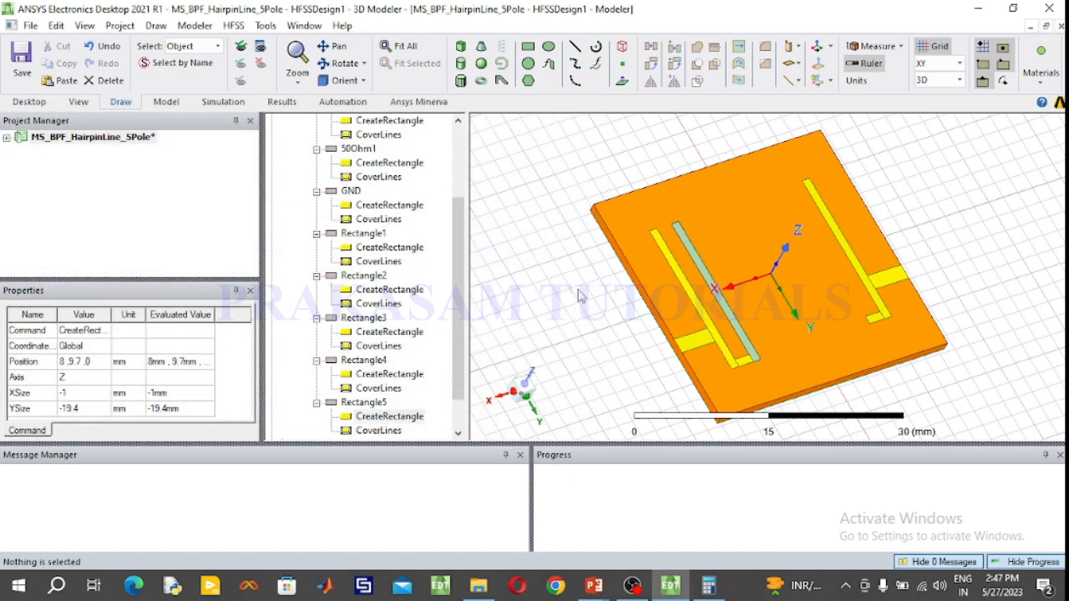
- Change the inner hairpin arm's color to yellow
double_click(378, 404)
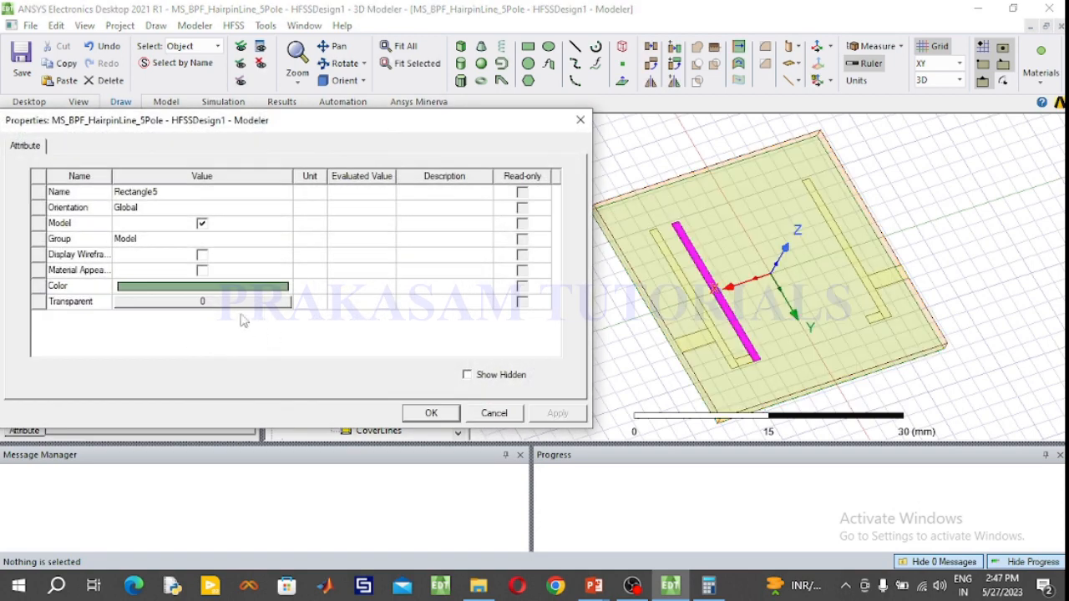
left_click(210, 286)
left_click(157, 209)
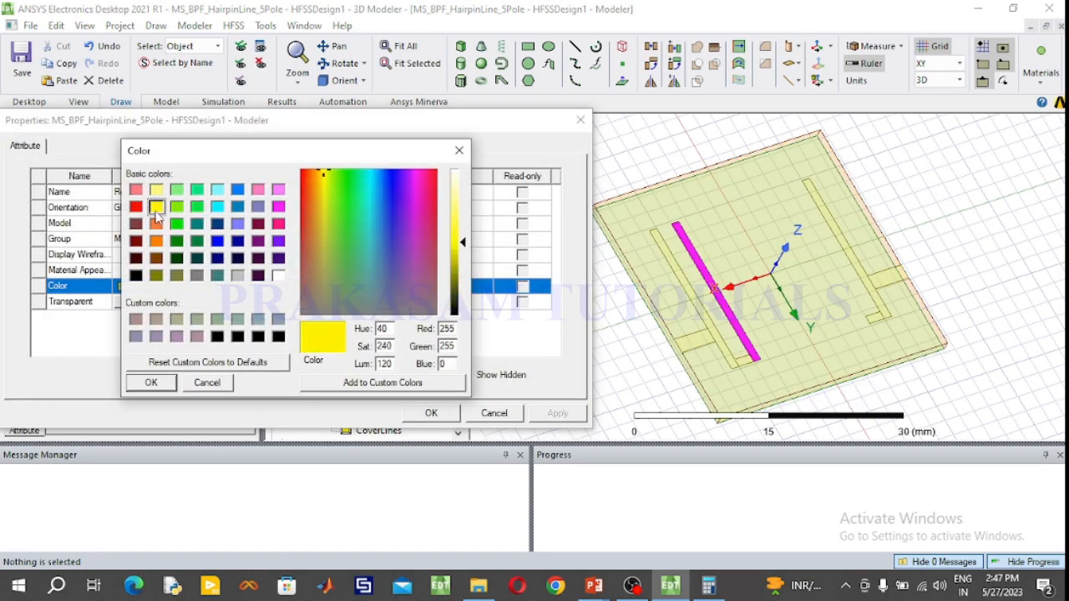
left_click(152, 382)
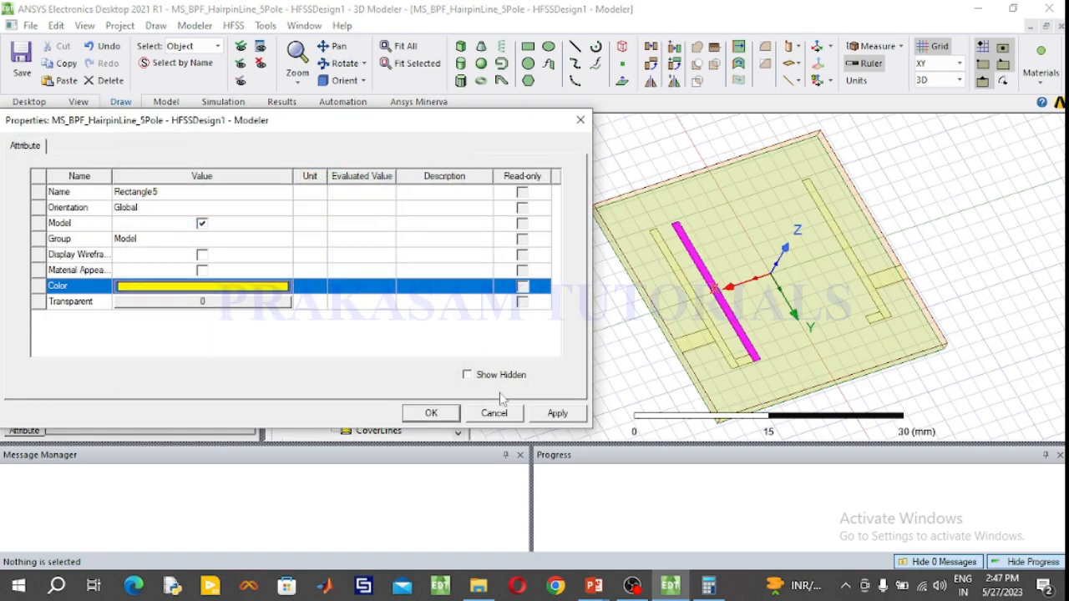
left_click(438, 417)
left_click(554, 299)
- Copy the yellow inner hairpin arm and paste a duplicate of it into the model
left_click(362, 407)
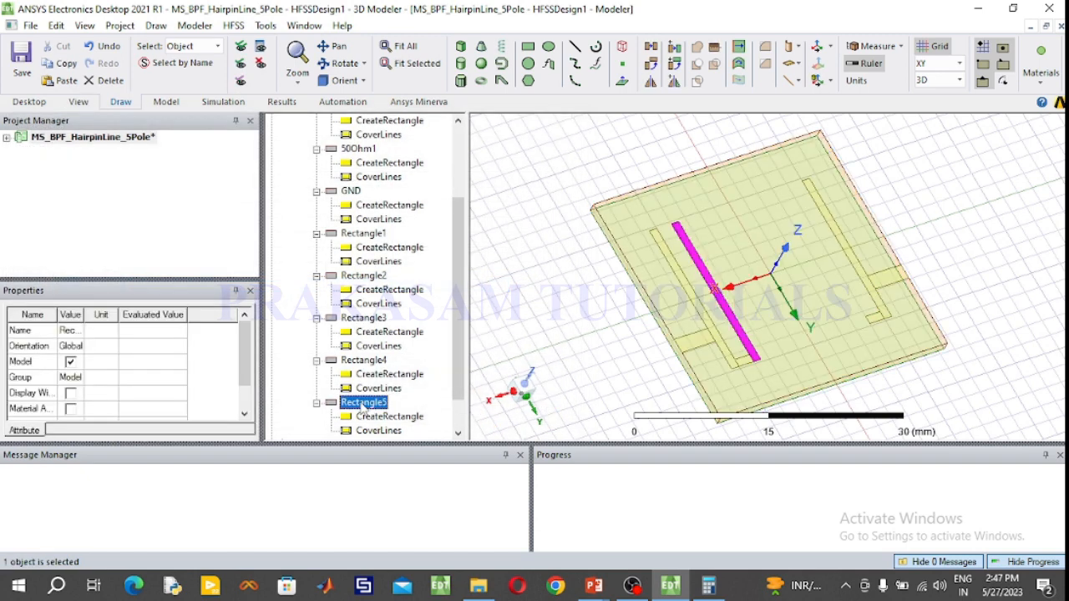
left_click(544, 311)
scroll(445, 358, "down", 1)
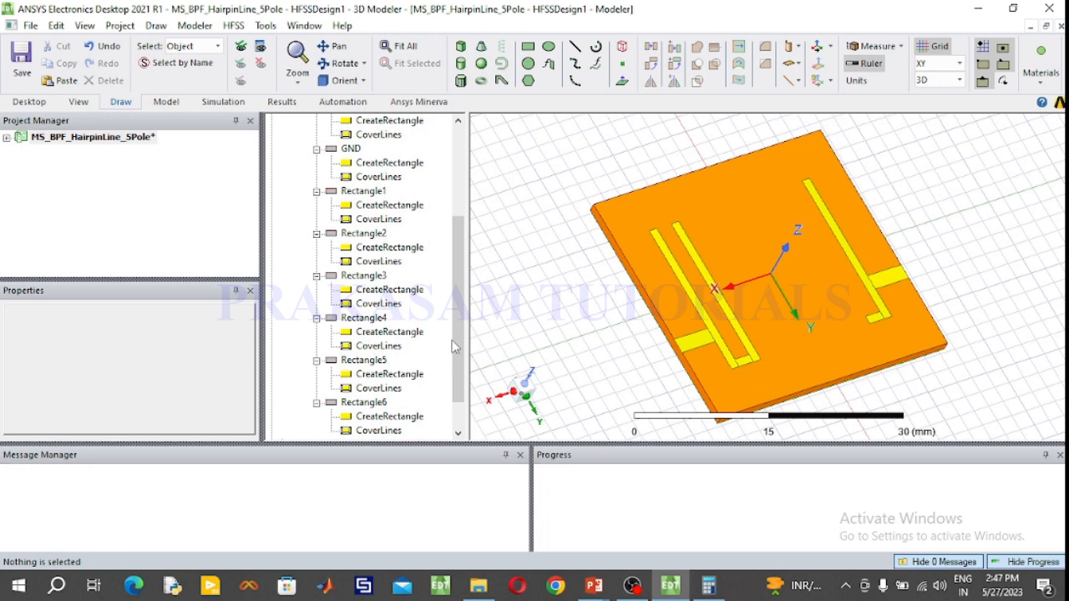
- Set the duplicated inner arm's position to -8, 9.7, 0 mm and its XSize to 1 mm
scroll(430, 375, "down", 1)
left_click(409, 390)
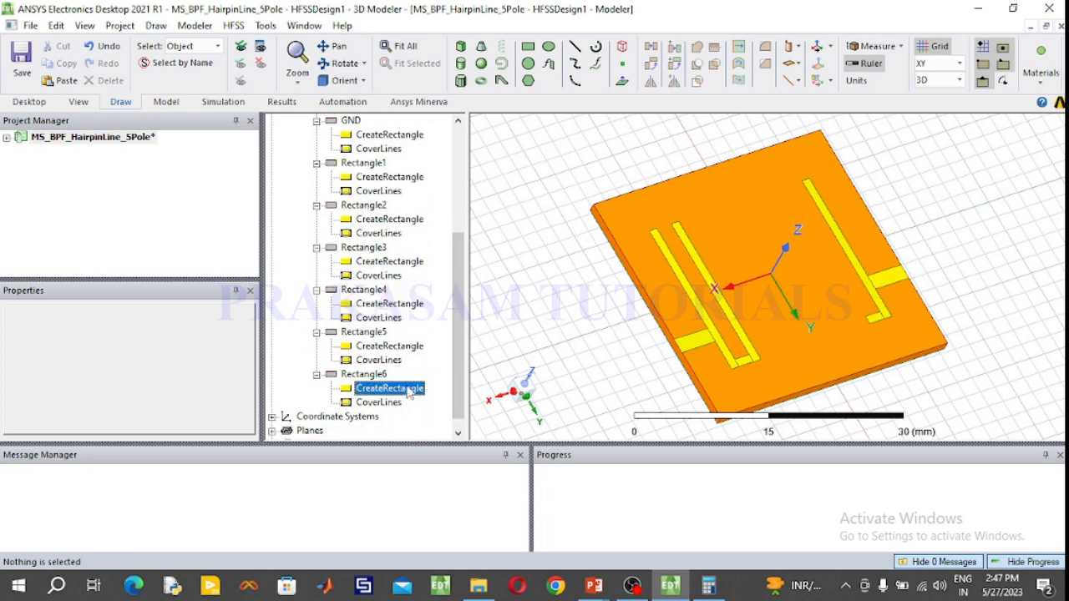
double_click(409, 389)
left_click(116, 224)
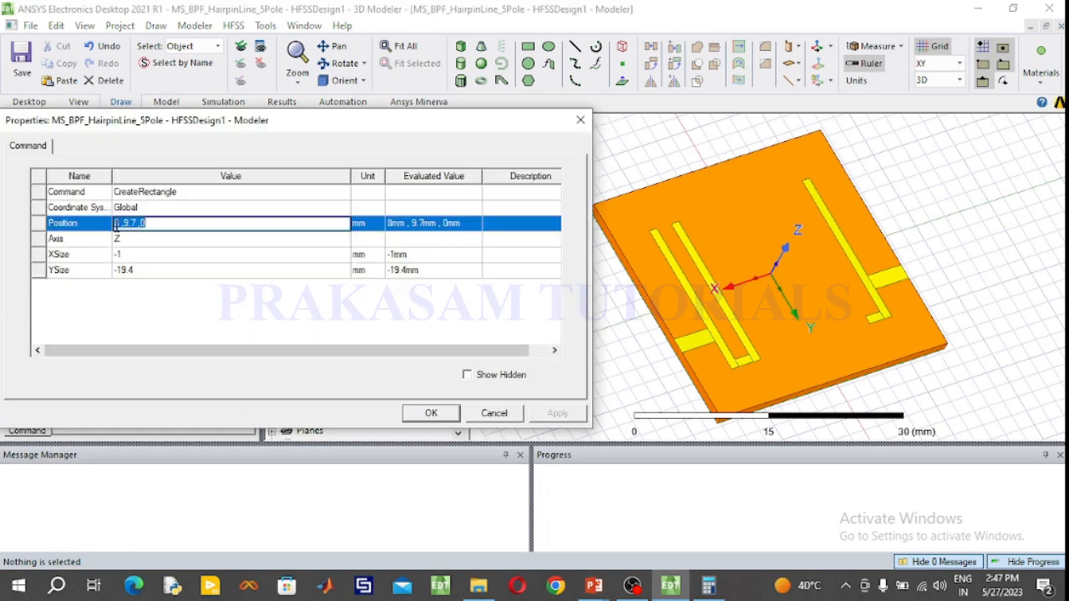
left_click(116, 224)
type("-")
left_click(118, 254)
key("Delete")
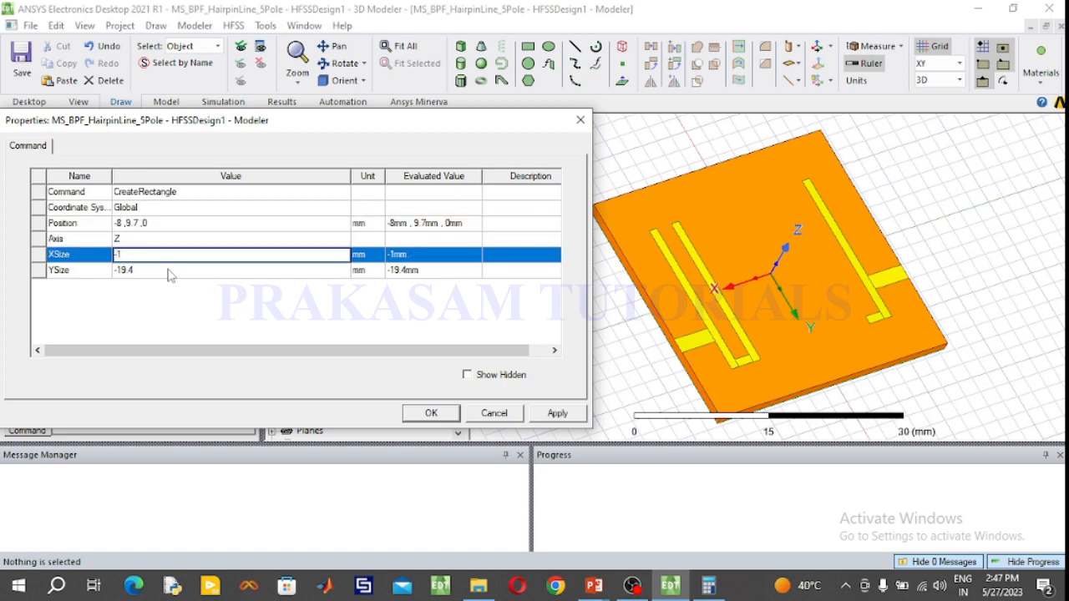
left_click(428, 412)
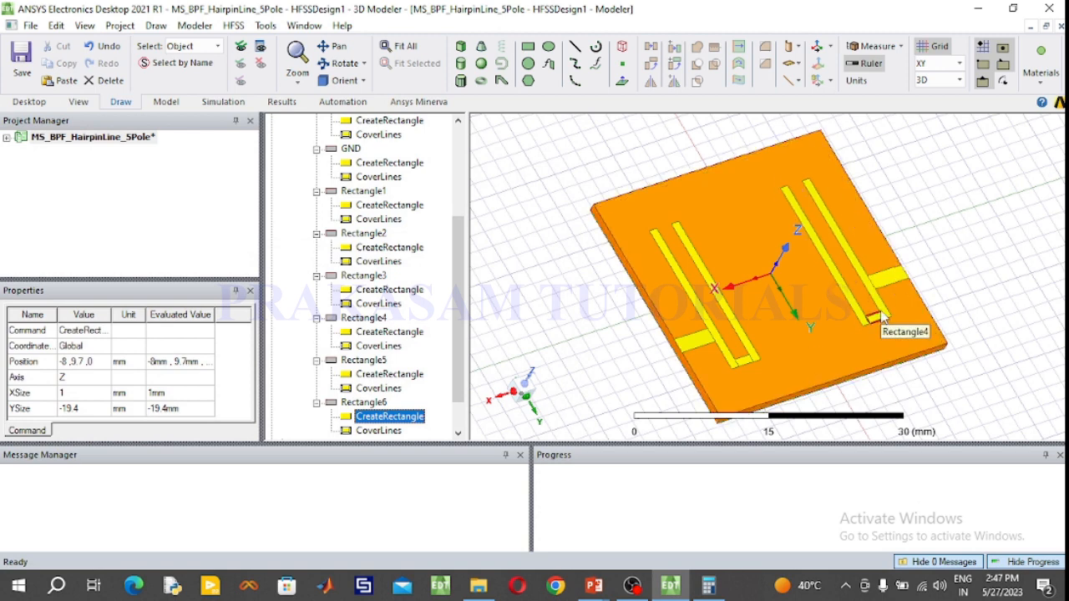
- Check the hairpin spacing and arm dimensions on the PowerPoint filter drawing, and return to the HFSS model
left_click(593, 585)
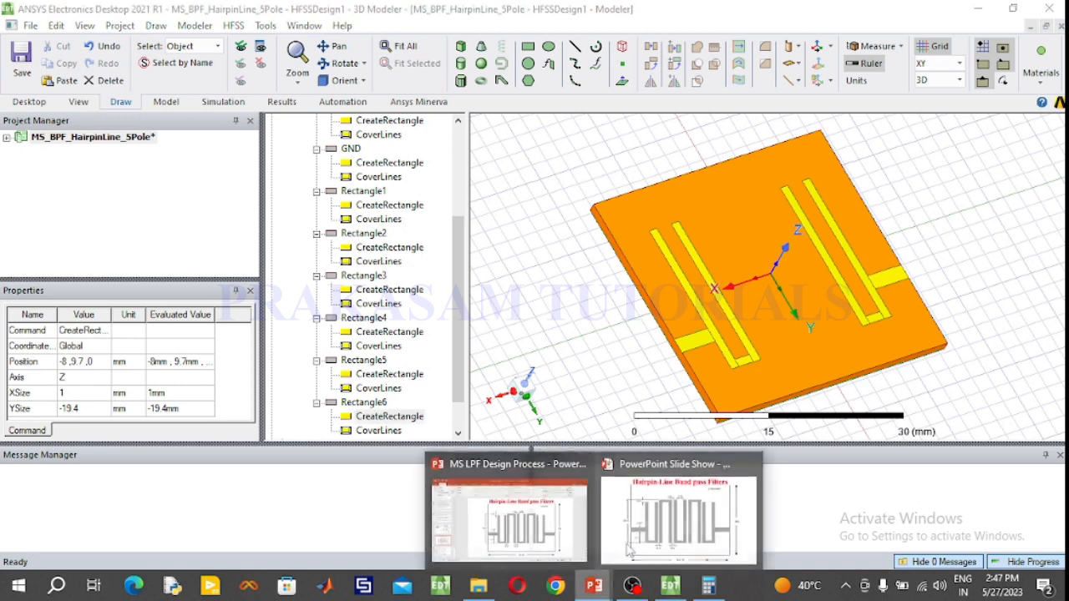
left_click(631, 548)
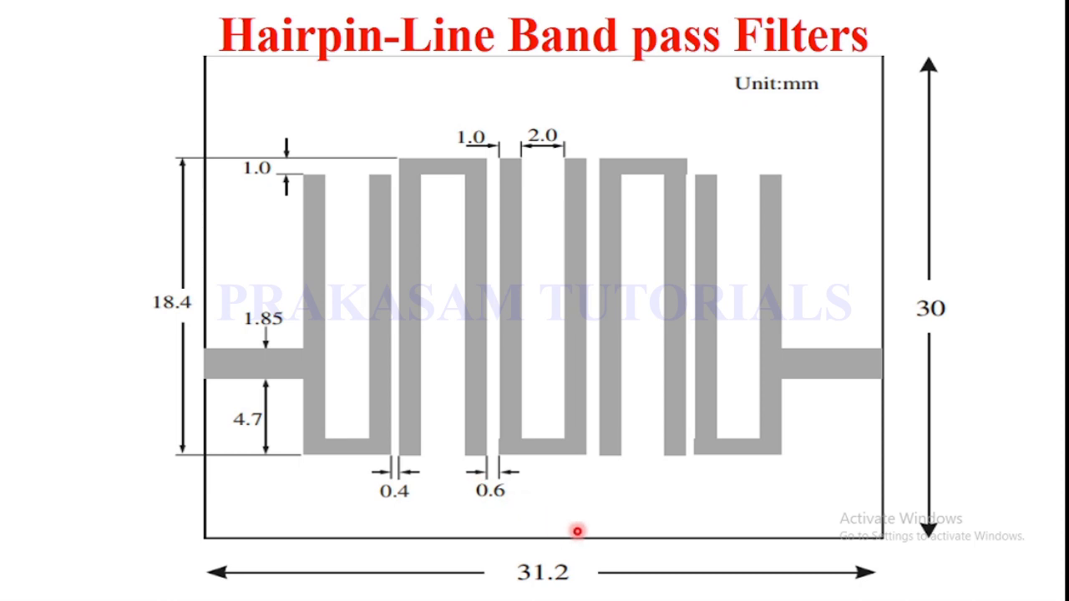
key("super")
left_click(671, 586)
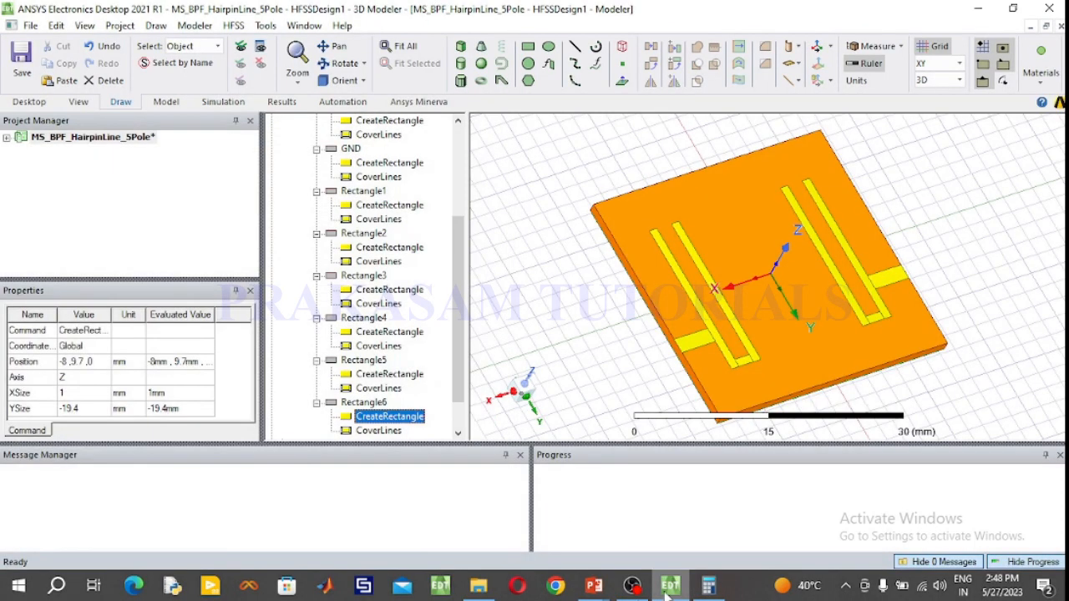
left_click(528, 46)
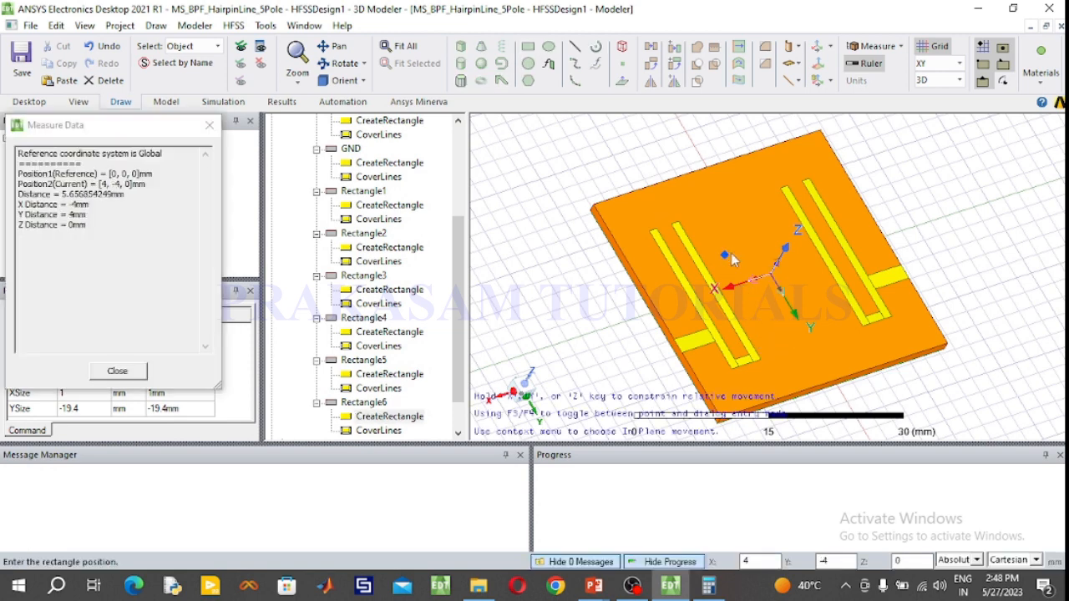
left_click(686, 211)
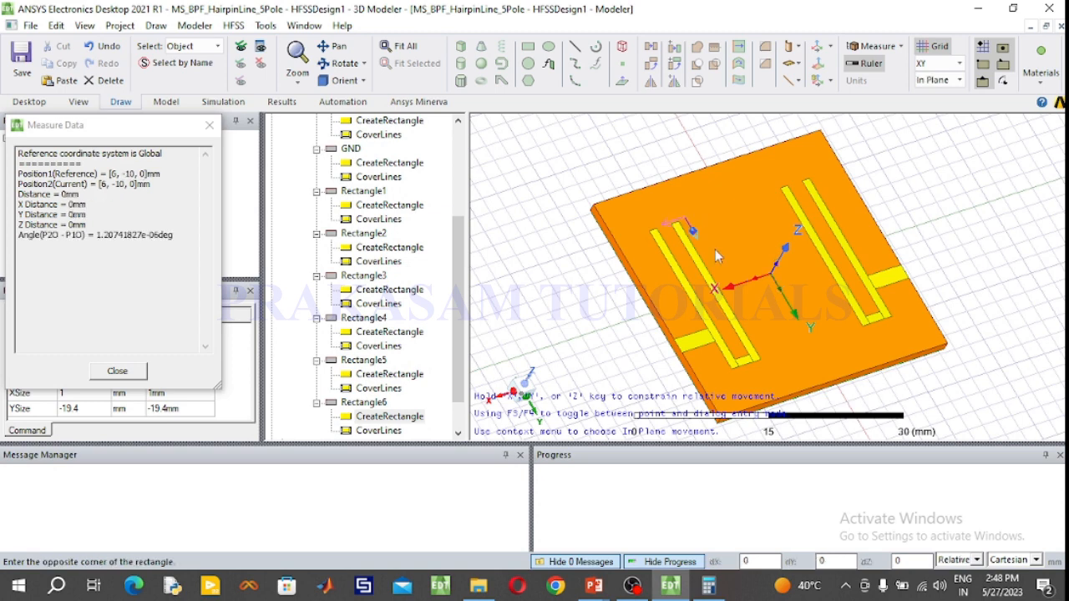
left_click(778, 355)
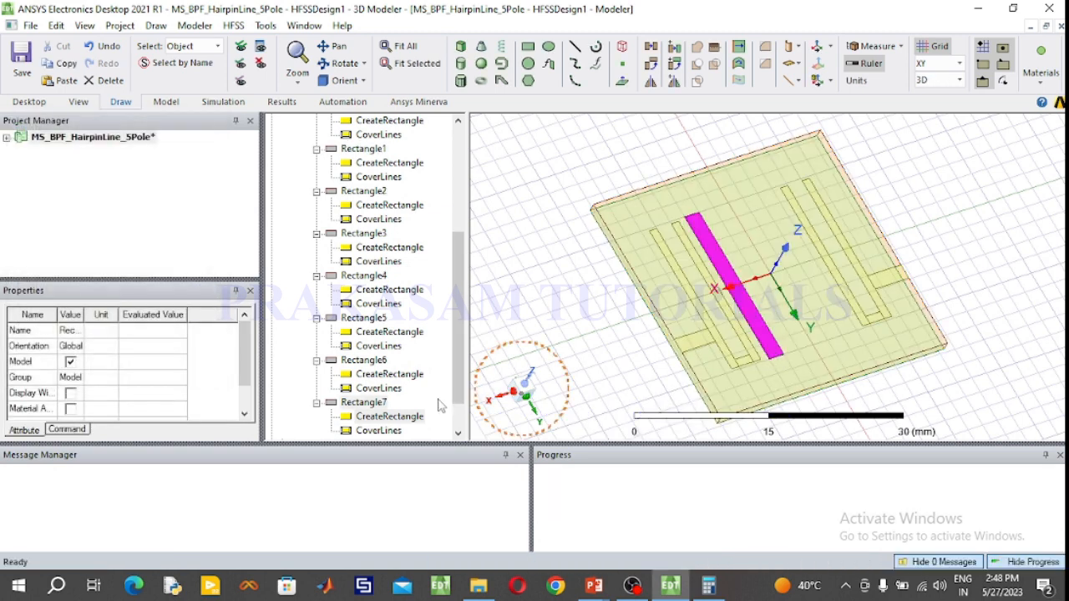
double_click(420, 416)
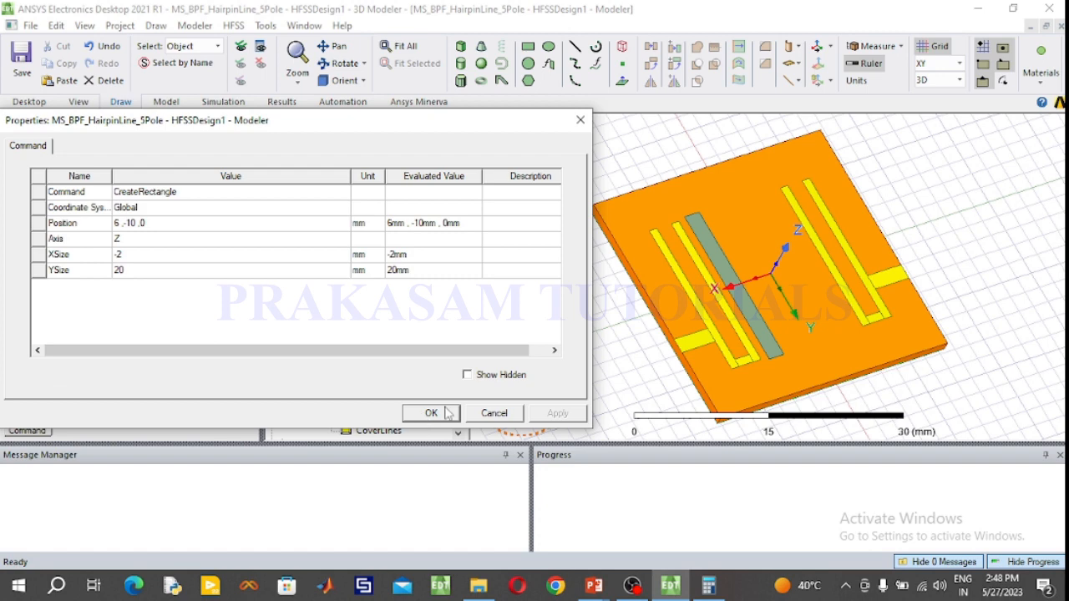
left_click(493, 414)
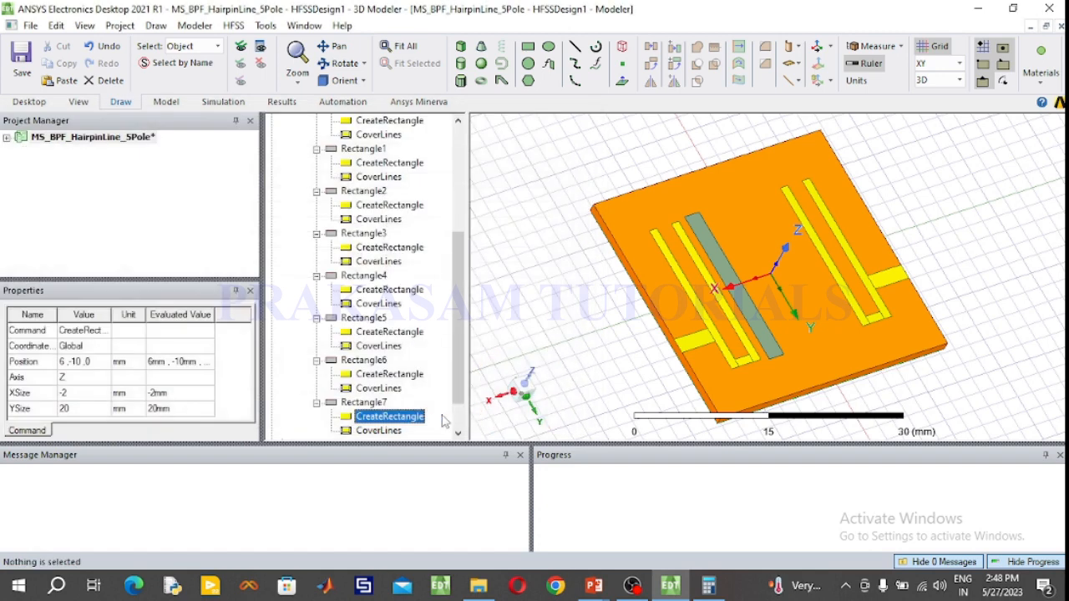
left_click(368, 404)
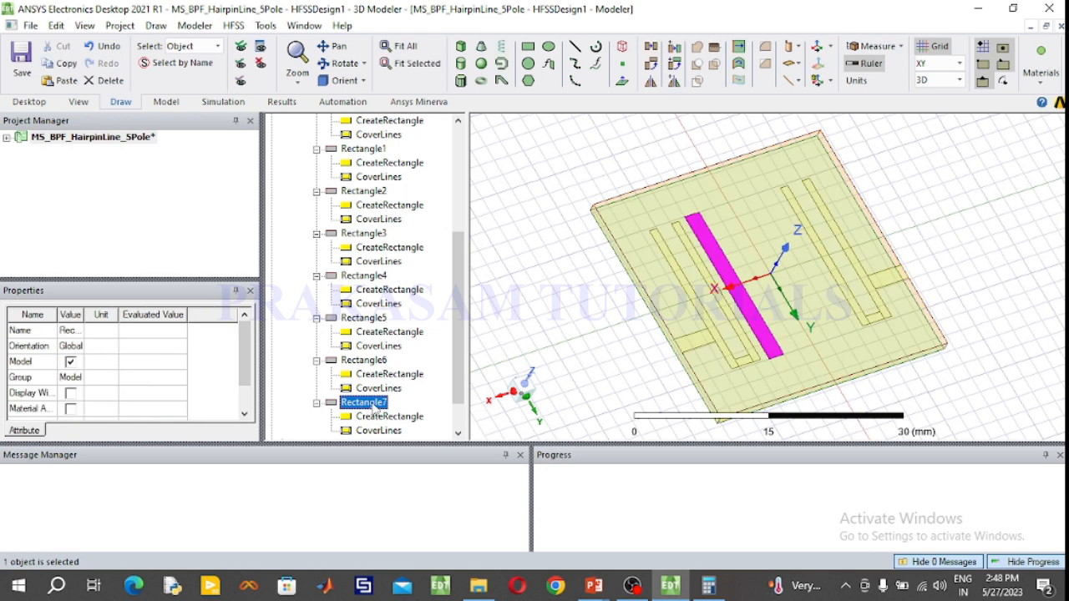
key("Delete")
- Draw a rectangle about 2 mm by 22 mm from 6, 10, 0 mm toward negative Y, beside the positive-X hairpin's inner arm
left_click(529, 47)
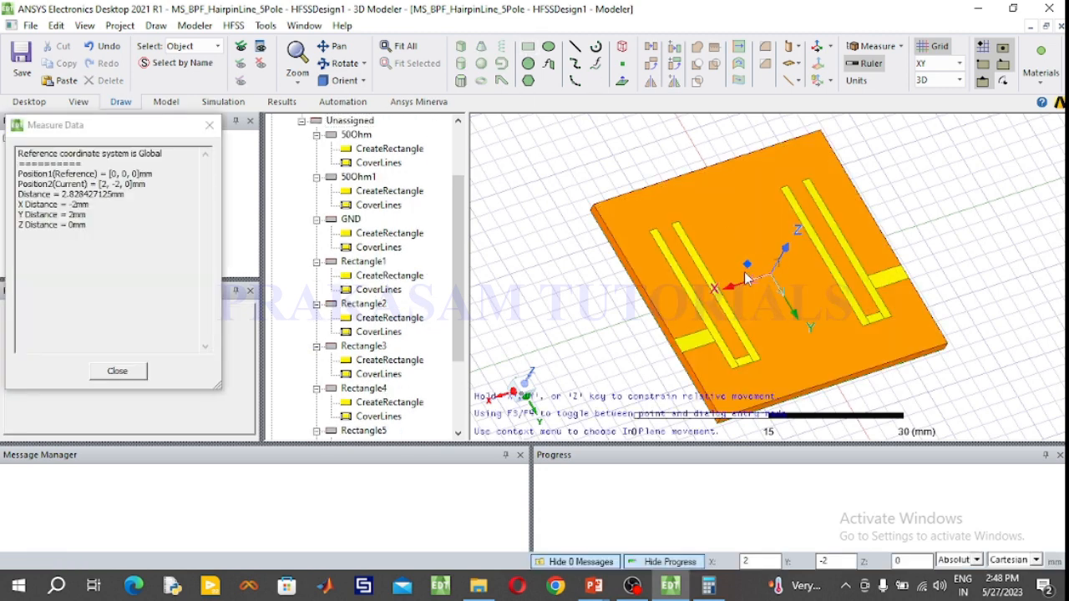
left_click(770, 360)
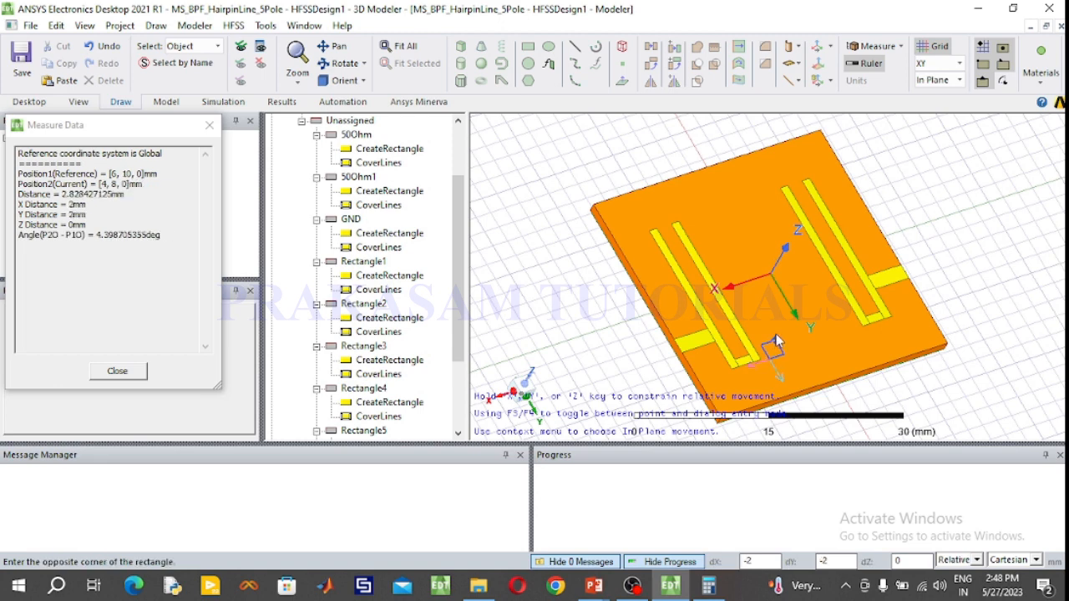
left_click(699, 202)
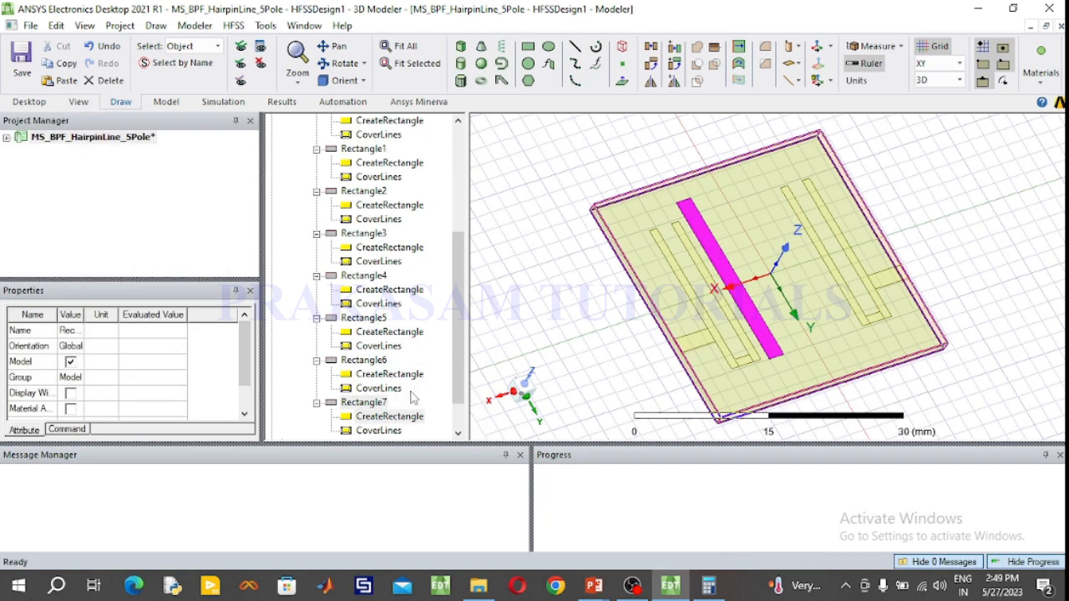
- Check the second hairpin on the PowerPoint drawing, and set the new rectangle's YSize to -20.4 mm and XSize to -1 mm
left_click_drag(460, 334, 465, 407)
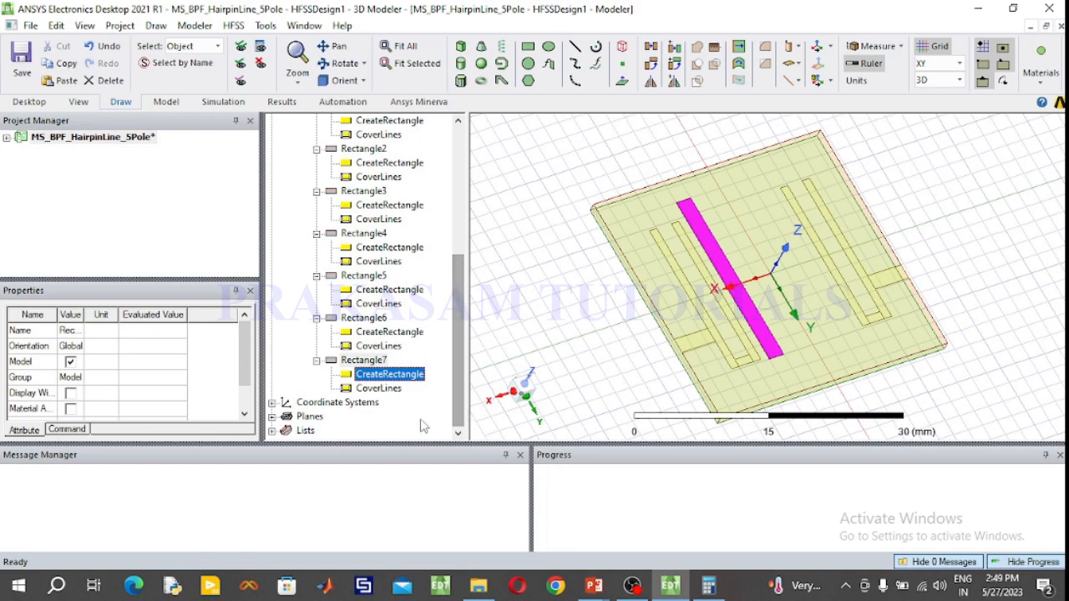
double_click(392, 374)
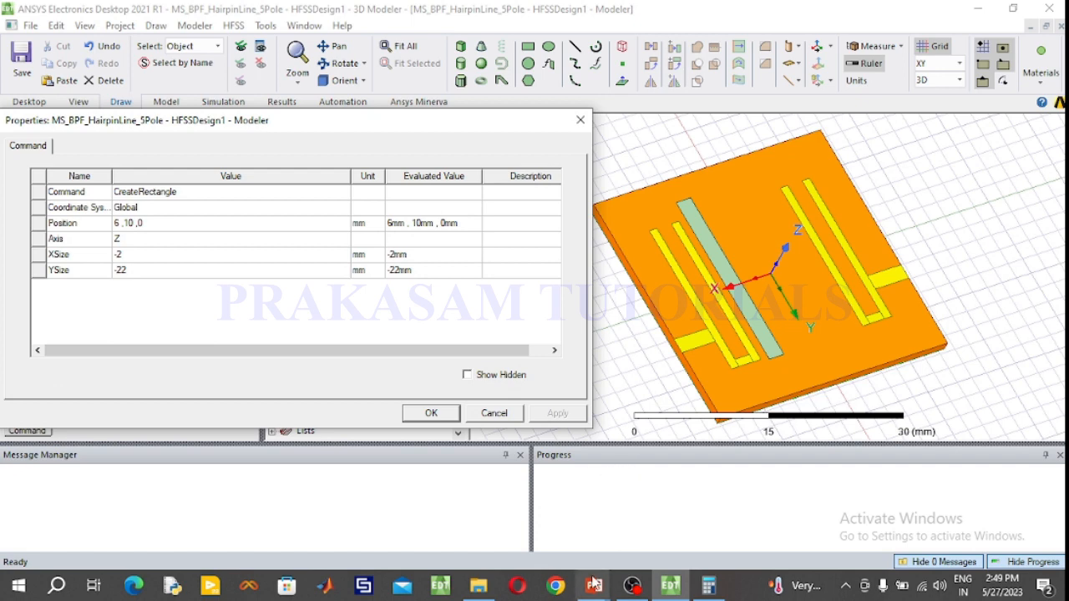
mouse_move(594, 585)
left_click(608, 513)
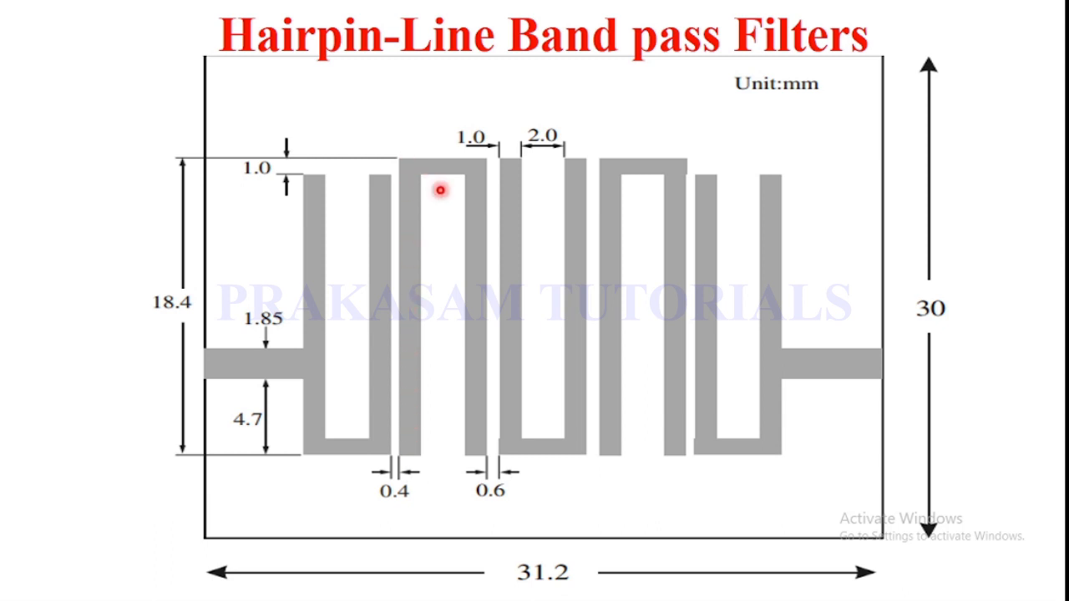
key("super")
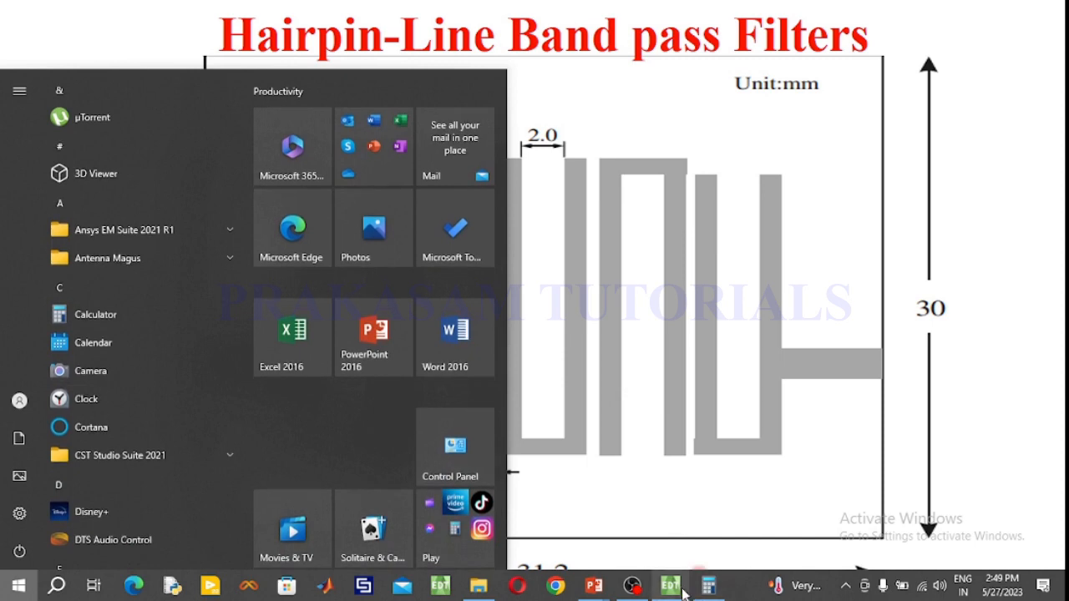
left_click(670, 585)
left_click(163, 271)
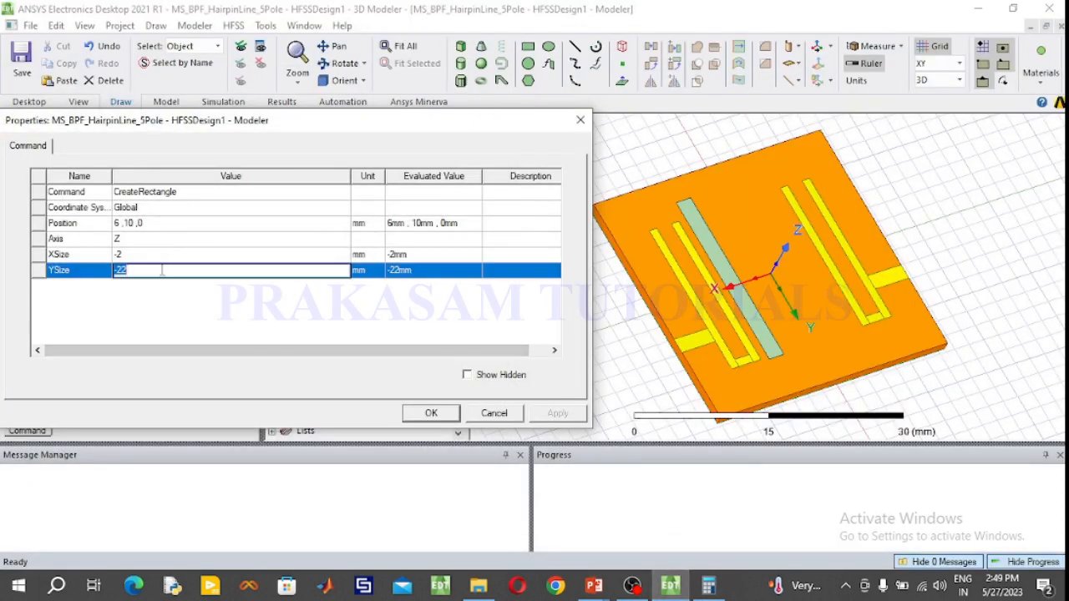
left_click(163, 269)
type("0.4")
left_click(152, 251)
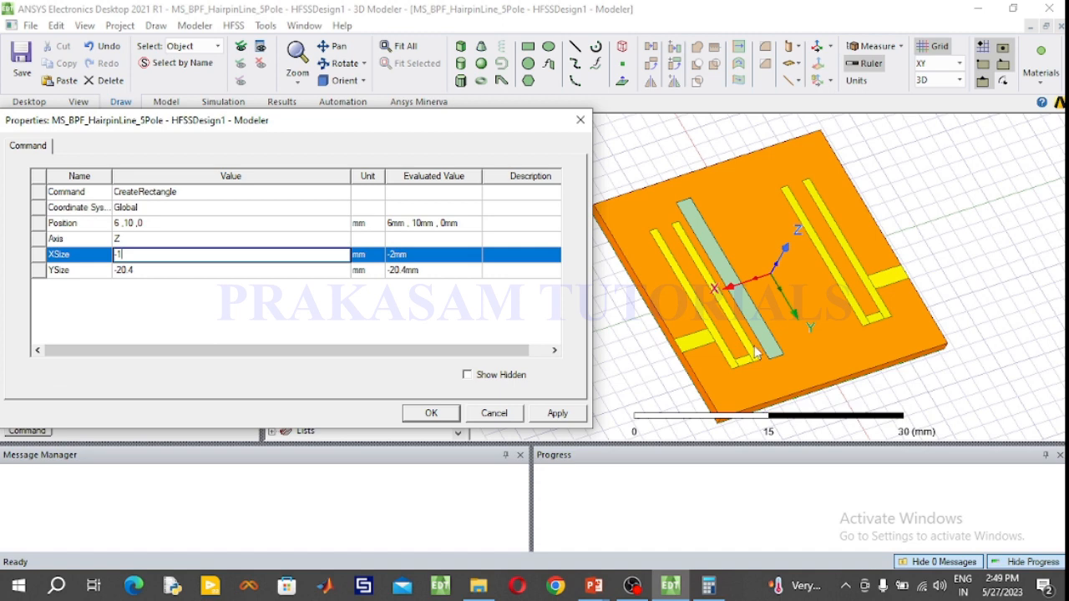
- Calculate 8 - 0.4 in Calculator for the second hairpin's X position, keeping the rectangle's properties in view
left_click(708, 585)
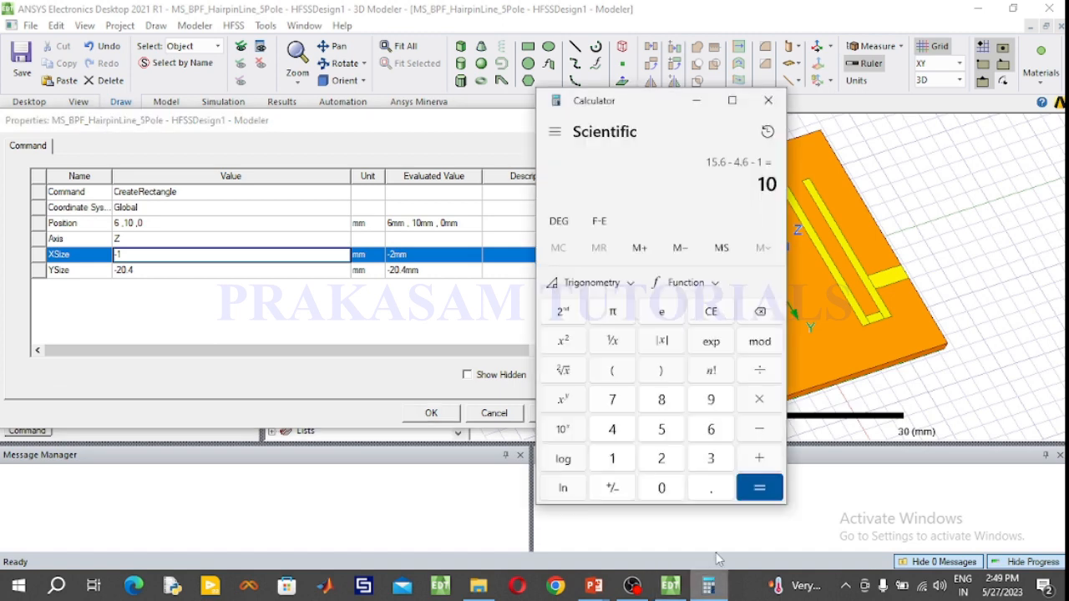
left_click(711, 312)
left_click(662, 401)
left_click(759, 431)
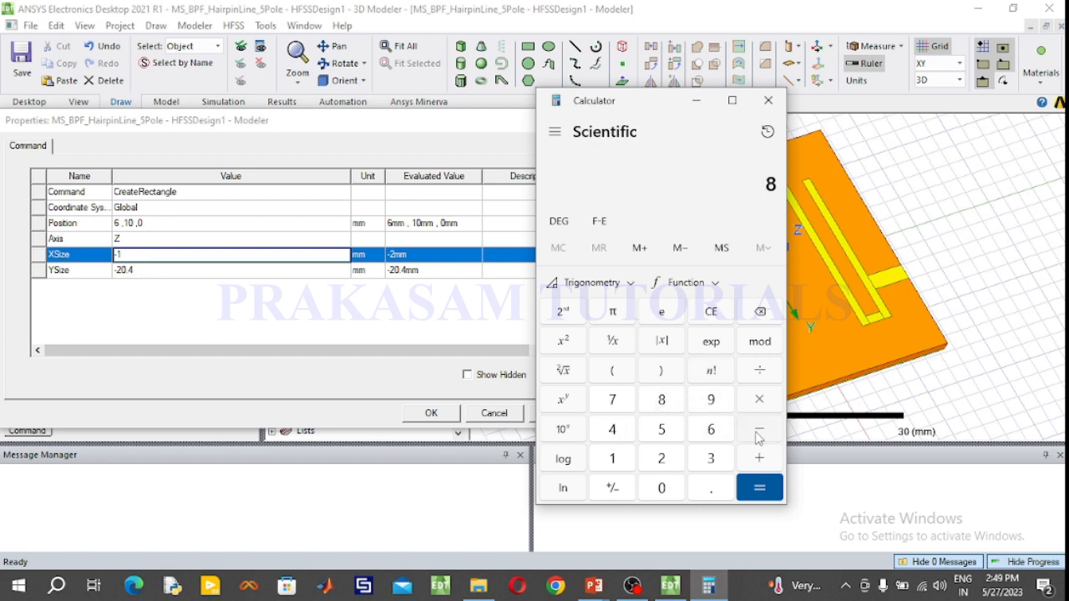
left_click(661, 493)
left_click(709, 489)
left_click(621, 433)
left_click(747, 489)
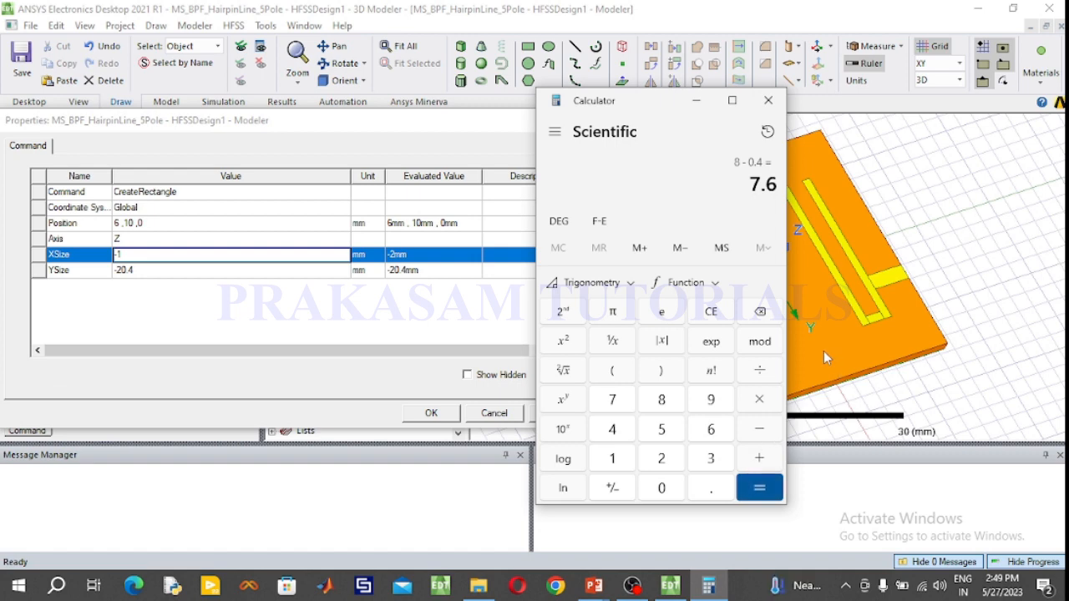
left_click_drag(657, 105, 924, 150)
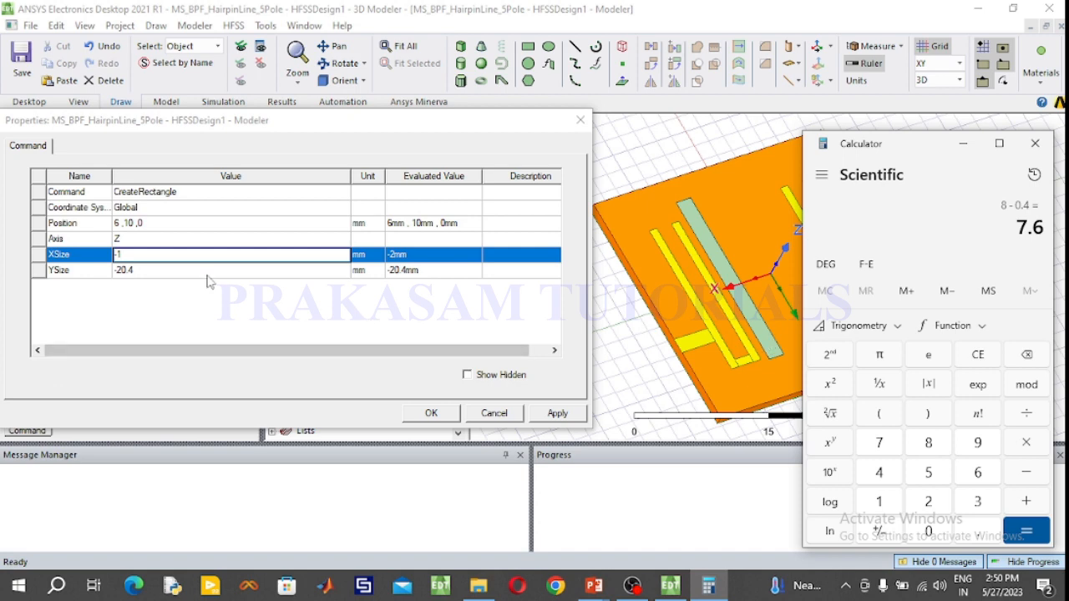
- Set the second hairpin arm's position to 6.6, 9.7, 0 mm and apply its properties
left_click(117, 223)
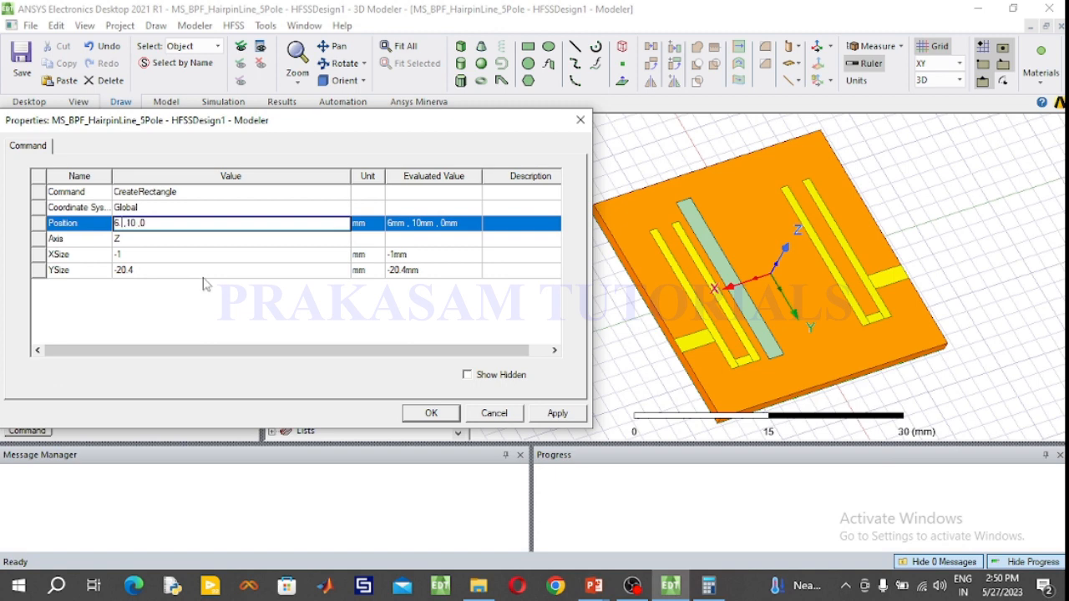
type(".6")
type("9.7")
left_click(451, 416)
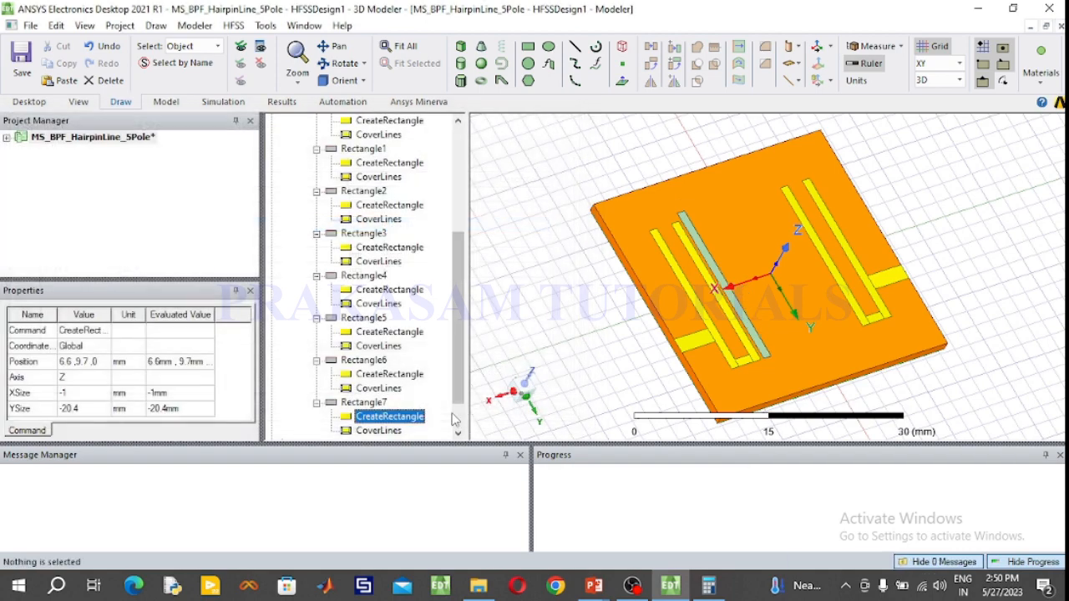
- Change the second hairpin arm's color to yellow and deselect it
left_click(377, 404)
double_click(377, 404)
left_click(203, 287)
left_click(202, 286)
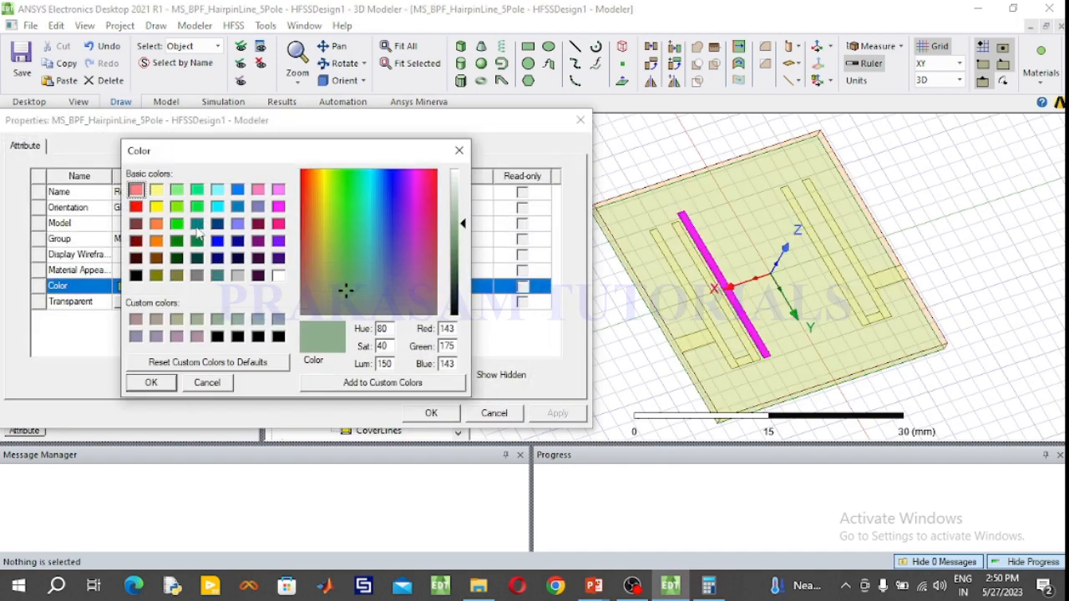
left_click(158, 208)
left_click(151, 383)
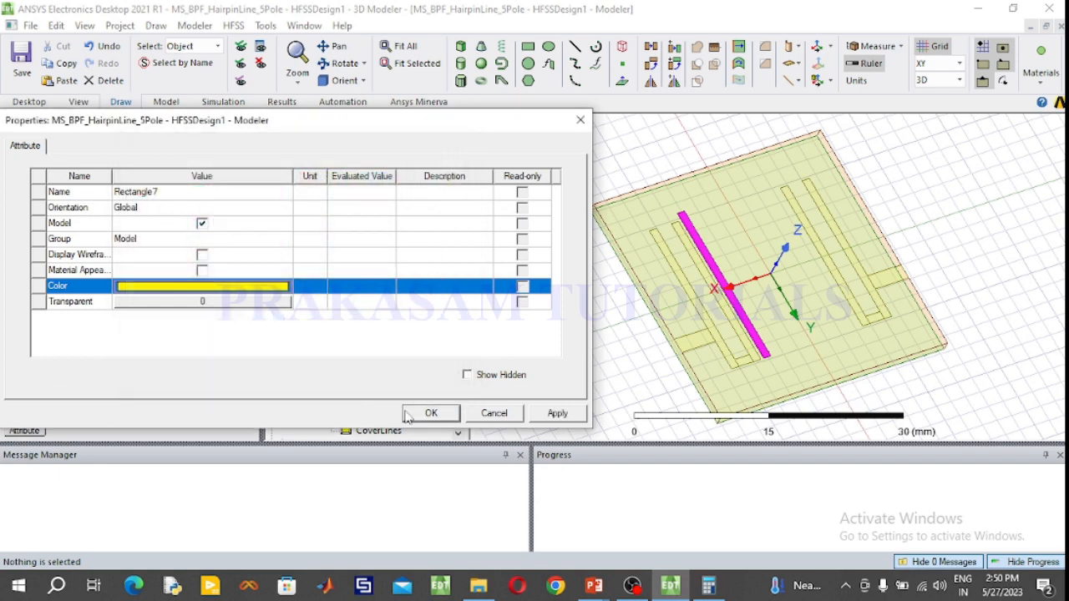
left_click(428, 413)
left_click(1008, 325)
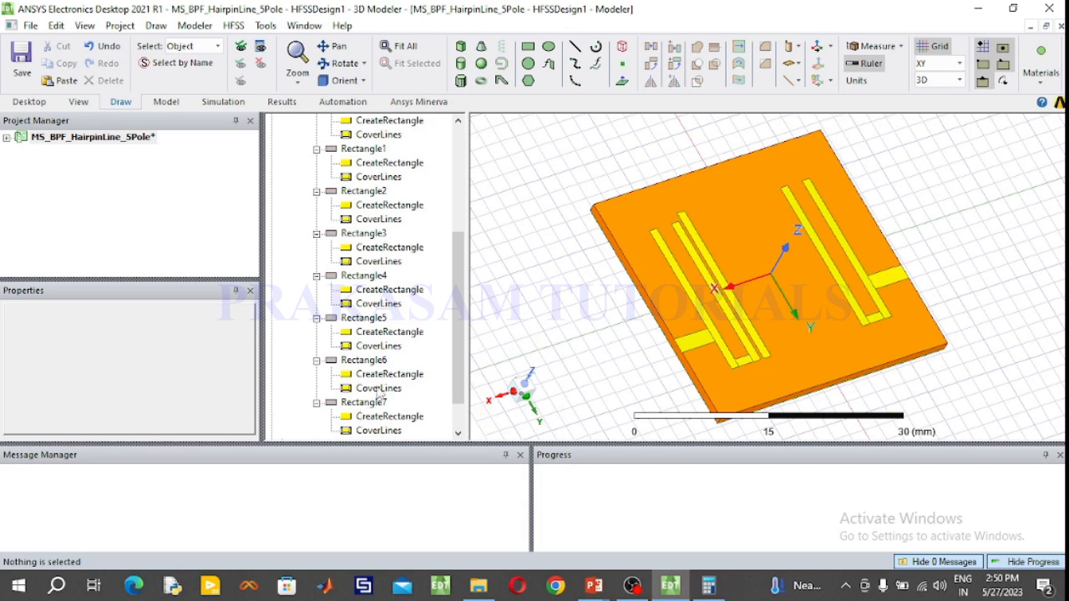
- Collapse Rectangle4 to Rectangle6 in the model tree, and copy and paste a duplicate of the second hairpin's yellow arm
left_click(317, 360)
left_click(316, 319)
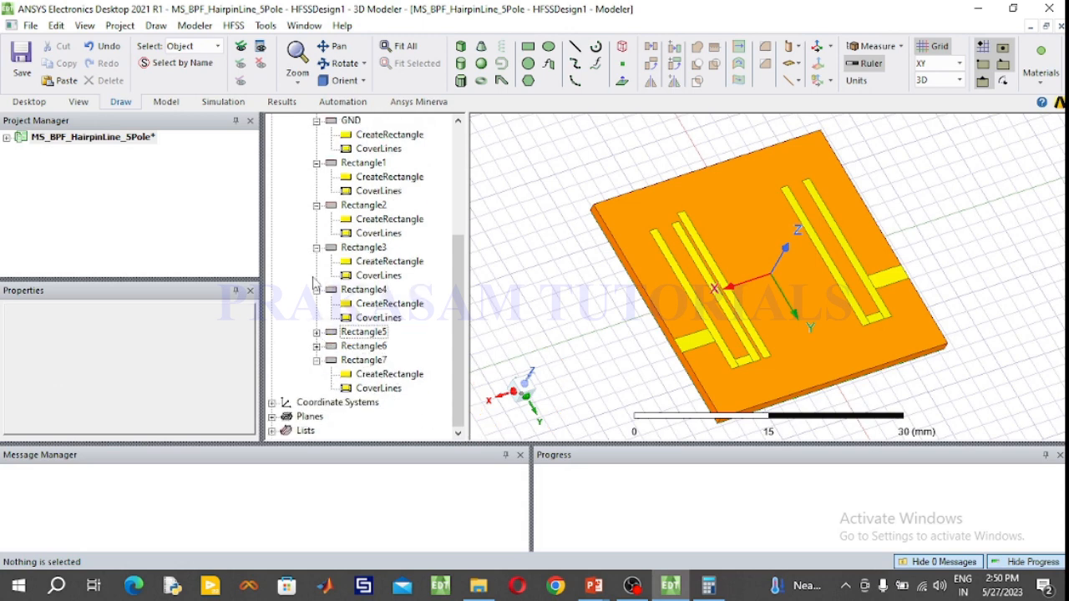
left_click(316, 289)
left_click(372, 361)
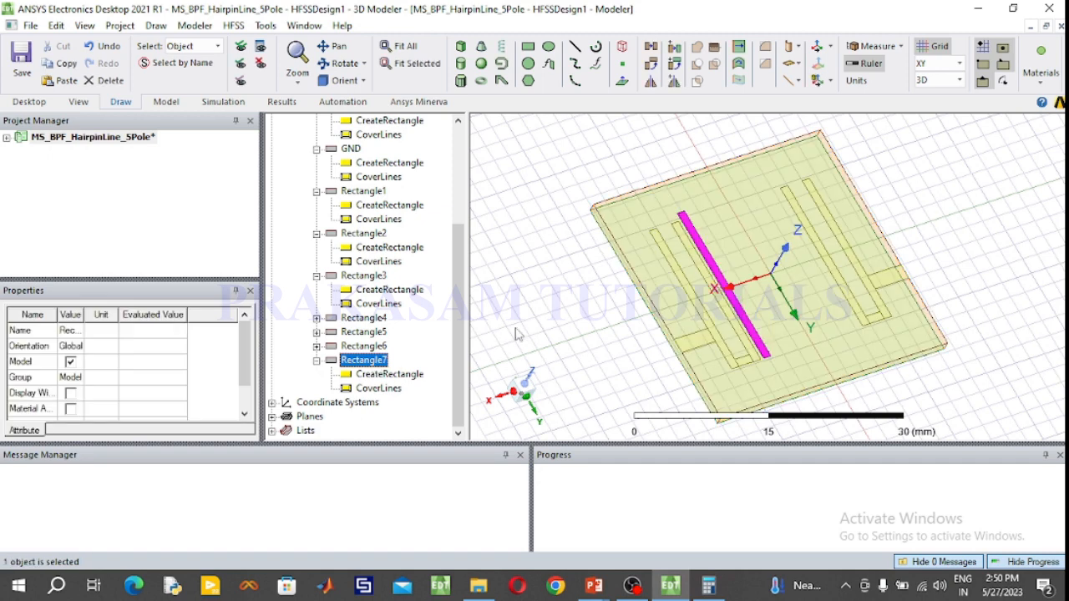
key("ctrl+c")
key("ctrl+v")
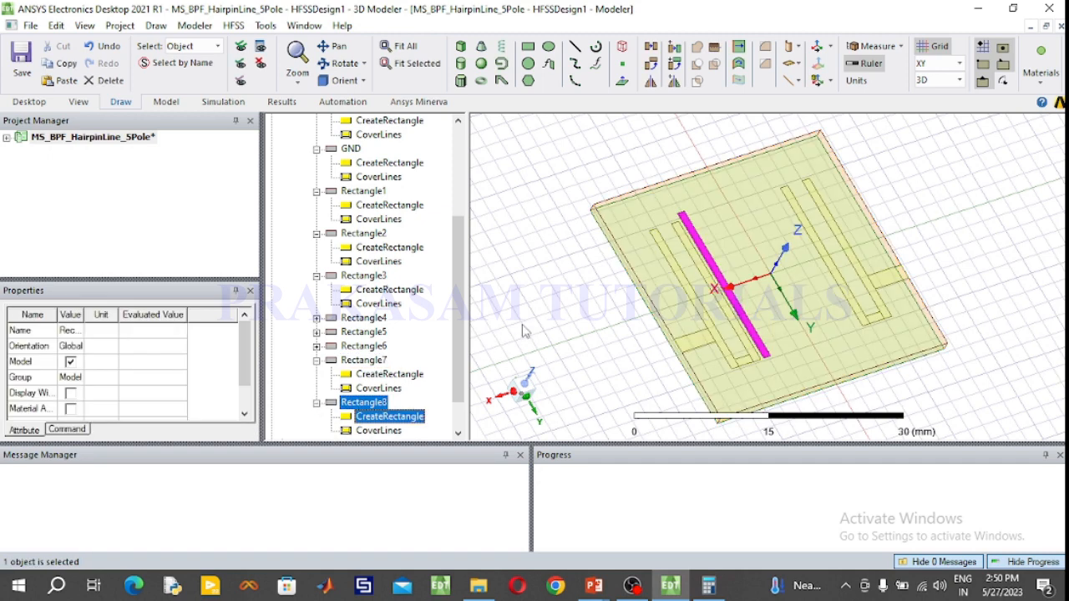
left_click_drag(459, 338, 461, 362)
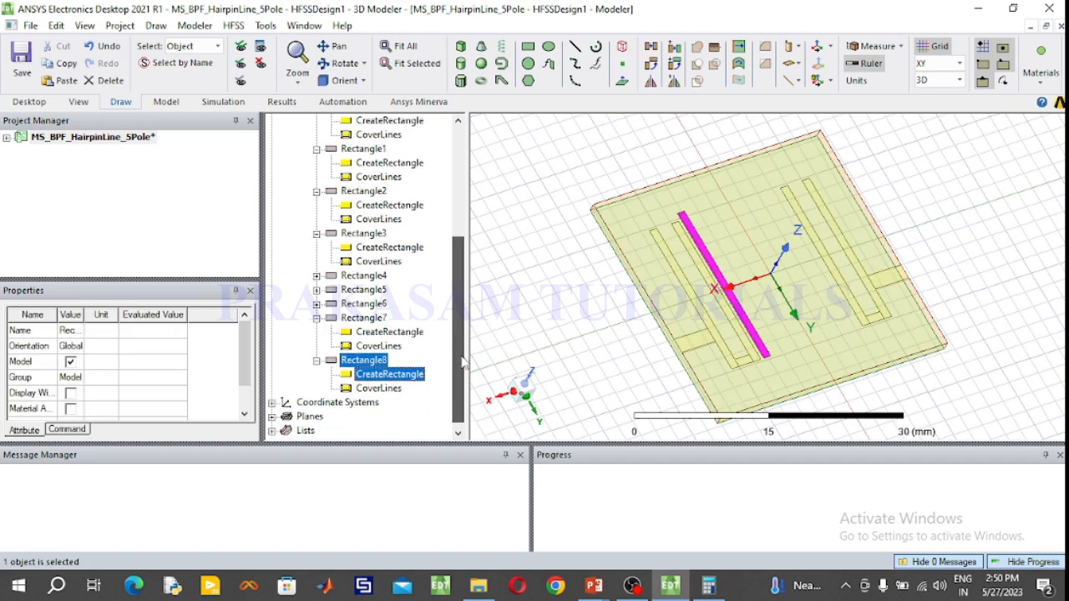
- Set the duplicated second hairpin arm's position to -6.6, 9.7, 0 mm and its X size to 1 mm, and deselect it
double_click(427, 380)
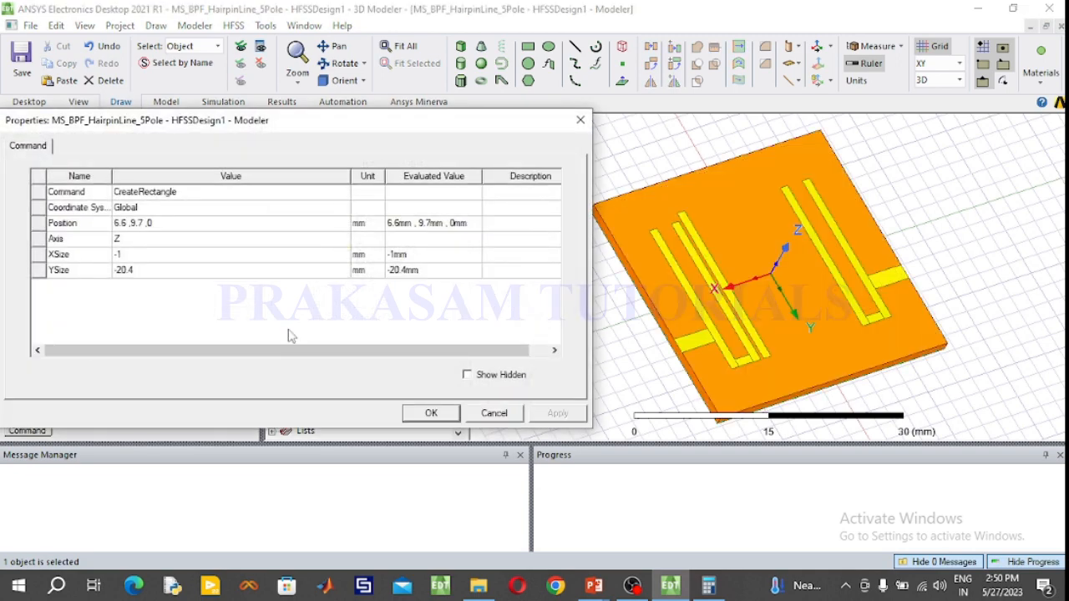
left_click(117, 226)
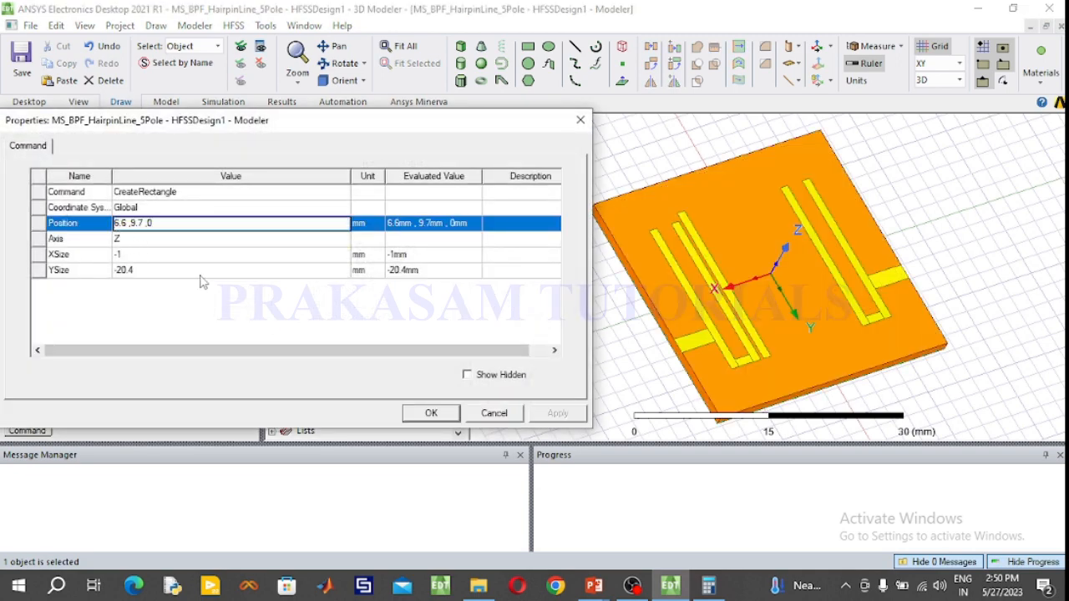
type("-")
left_click(120, 255)
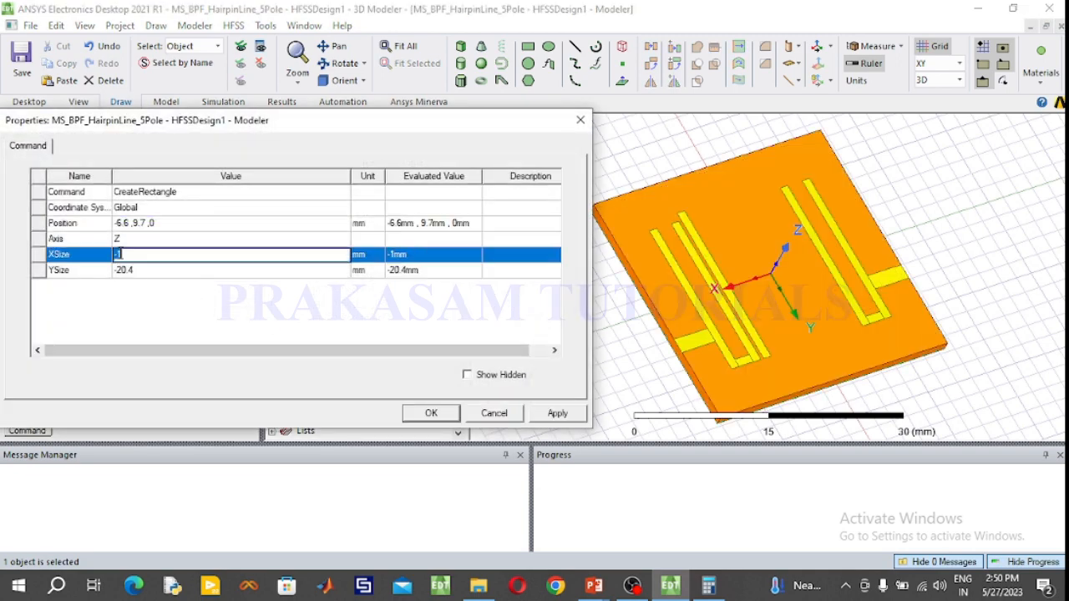
key("Delete")
left_click(428, 412)
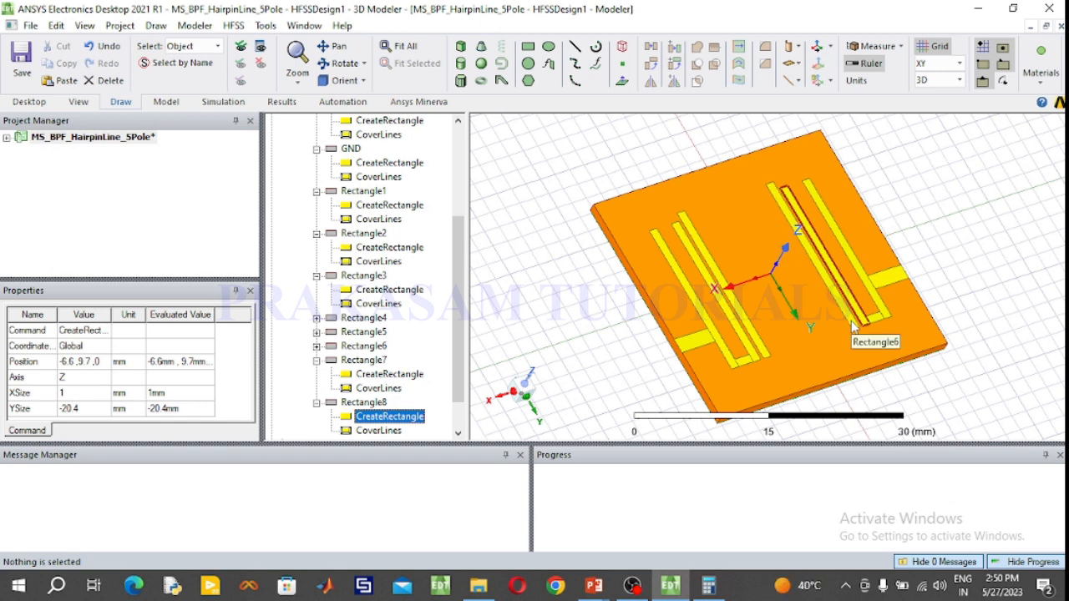
left_click(368, 403)
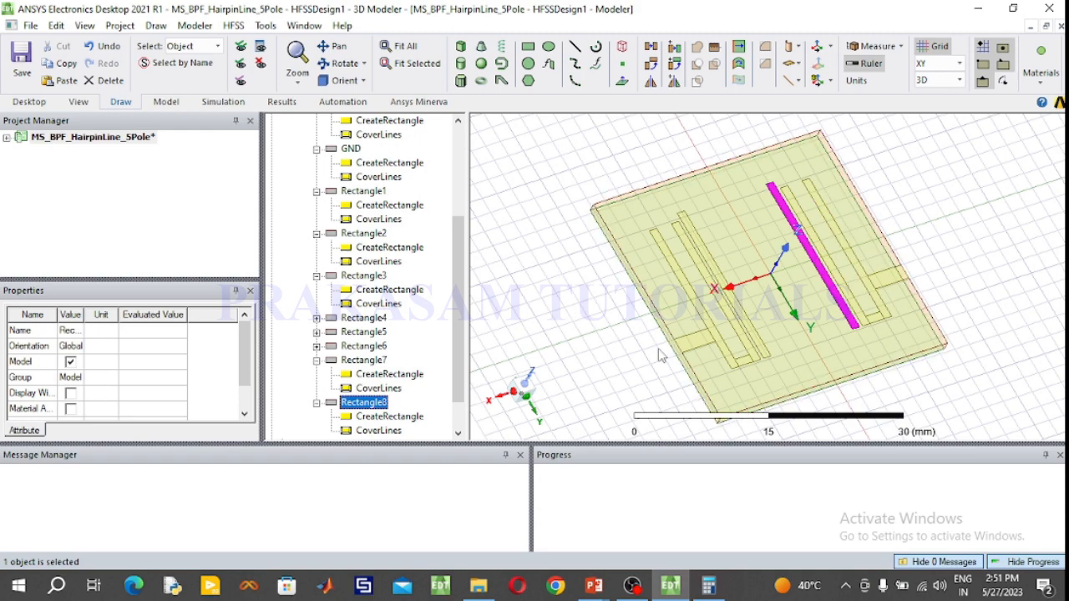
left_click(518, 254)
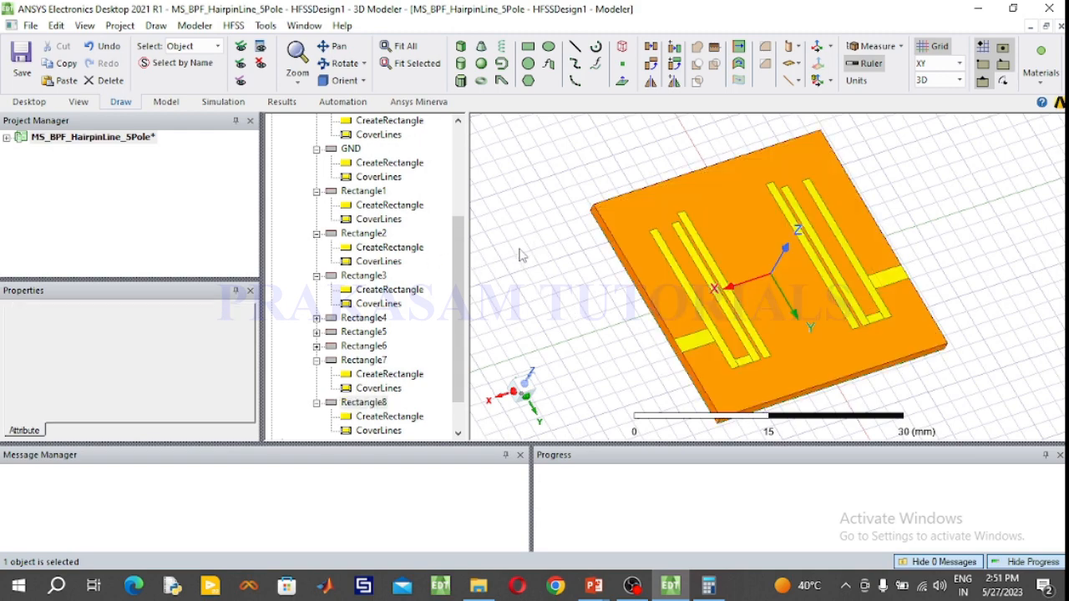
- Draw a rectangle about 3.6 by 0.7 mm inward from the +X second hairpin arm's corner at 5.6, -10.7, 0 mm
left_click(531, 48)
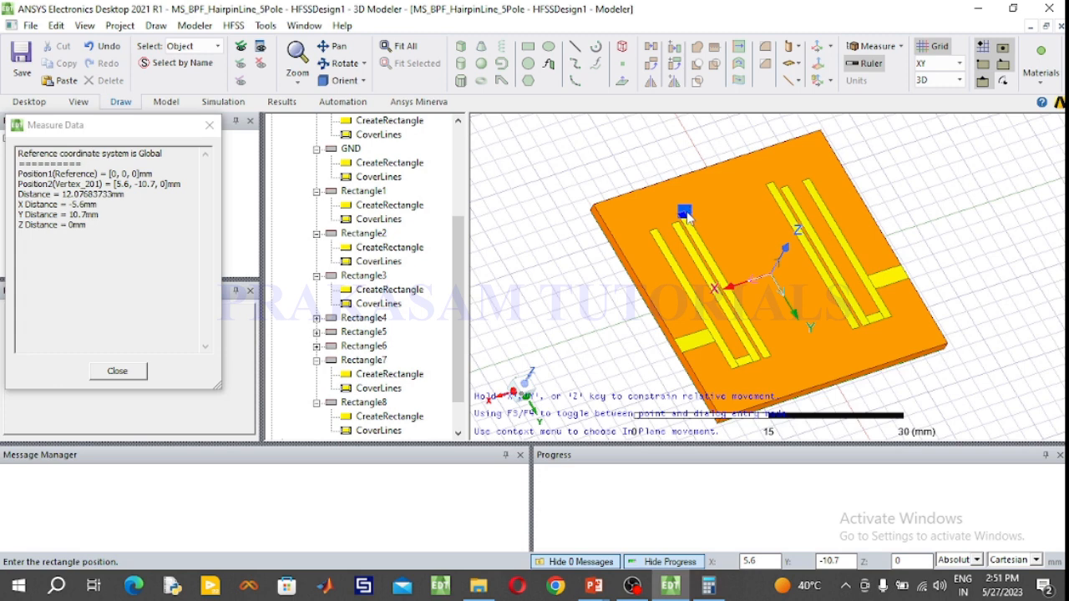
left_click(686, 213)
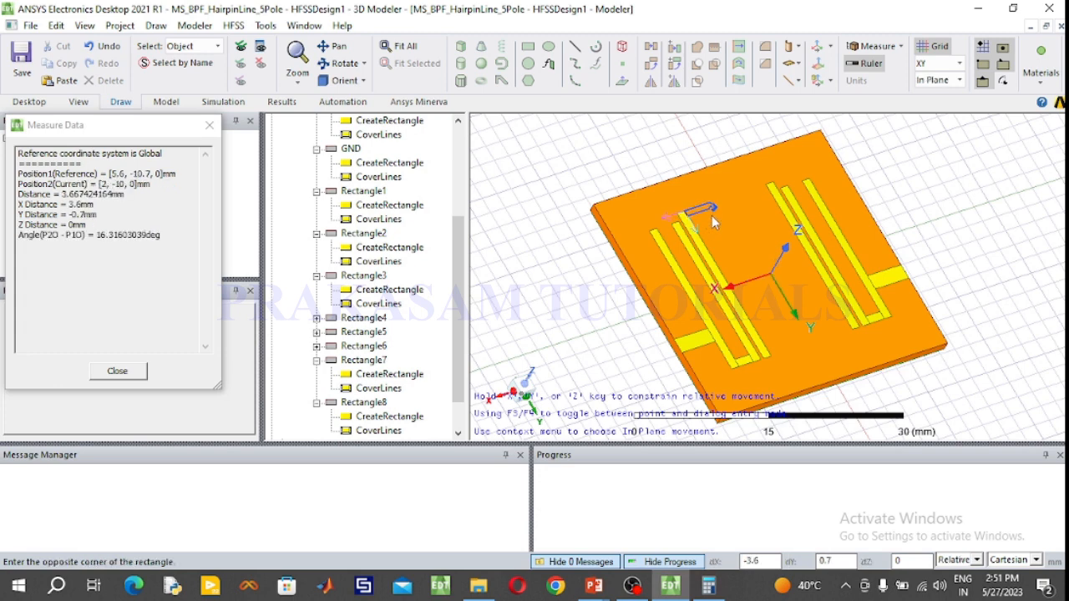
left_click(714, 220)
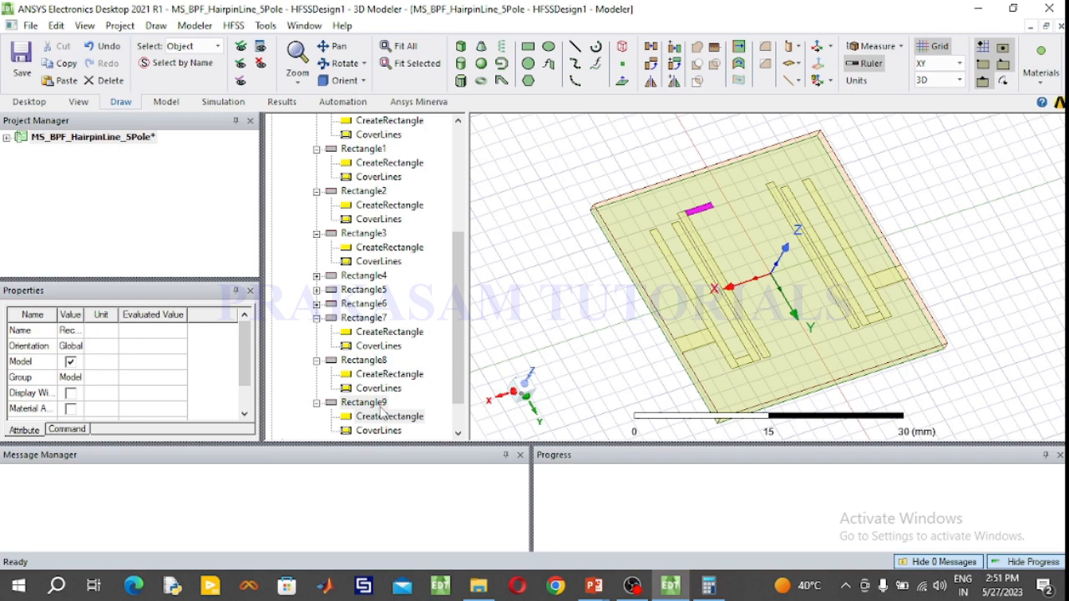
- Set the new connecting rectangle's X size to -2 mm and Y size to 1 mm
scroll(696, 210, "down", 2)
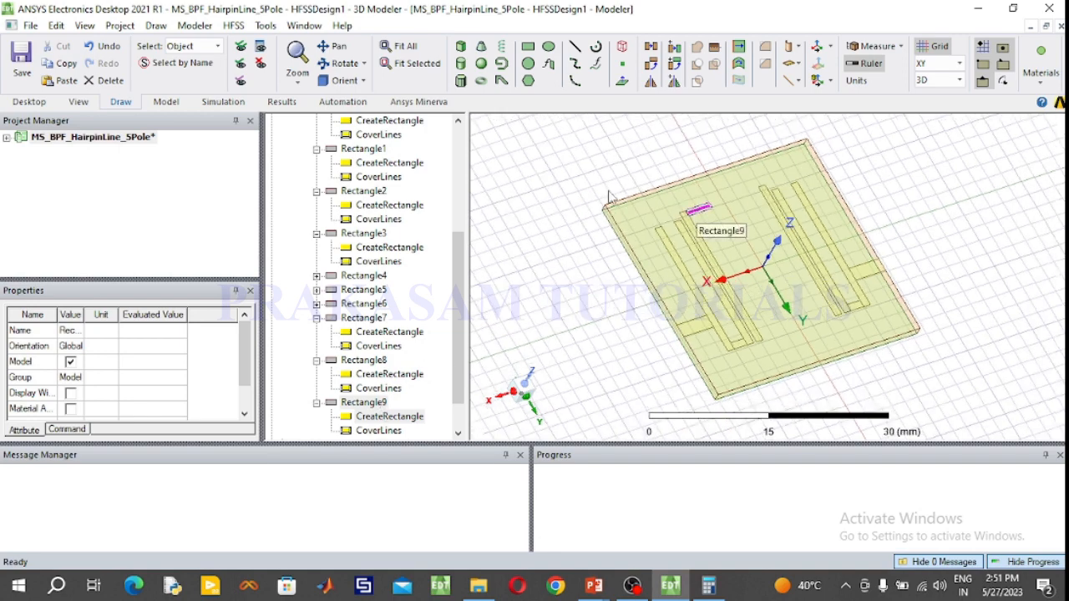
scroll(692, 214, "up", 2)
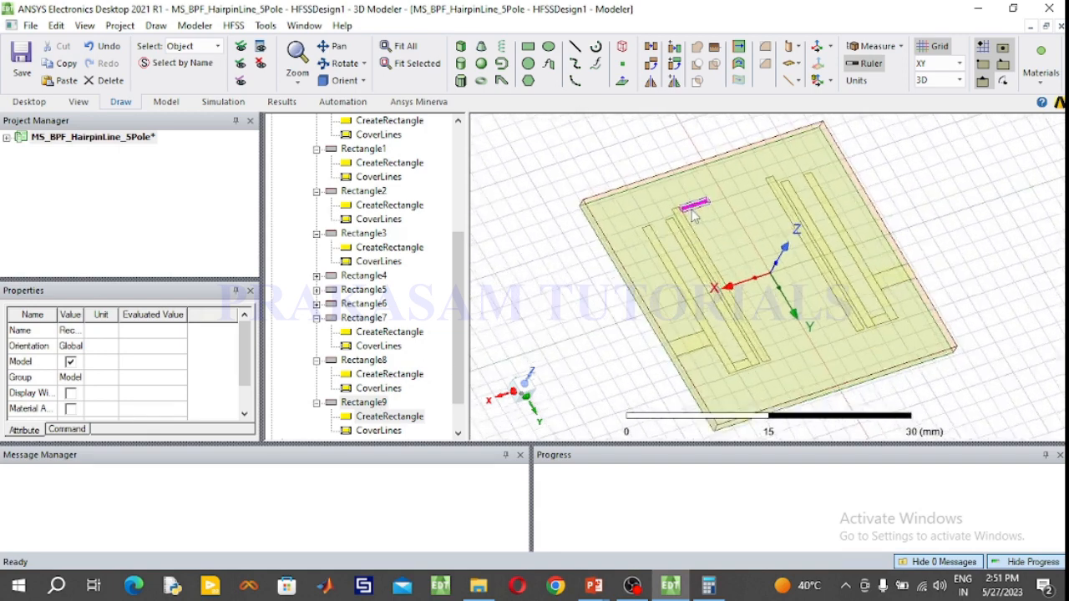
scroll(692, 215, "up", 4)
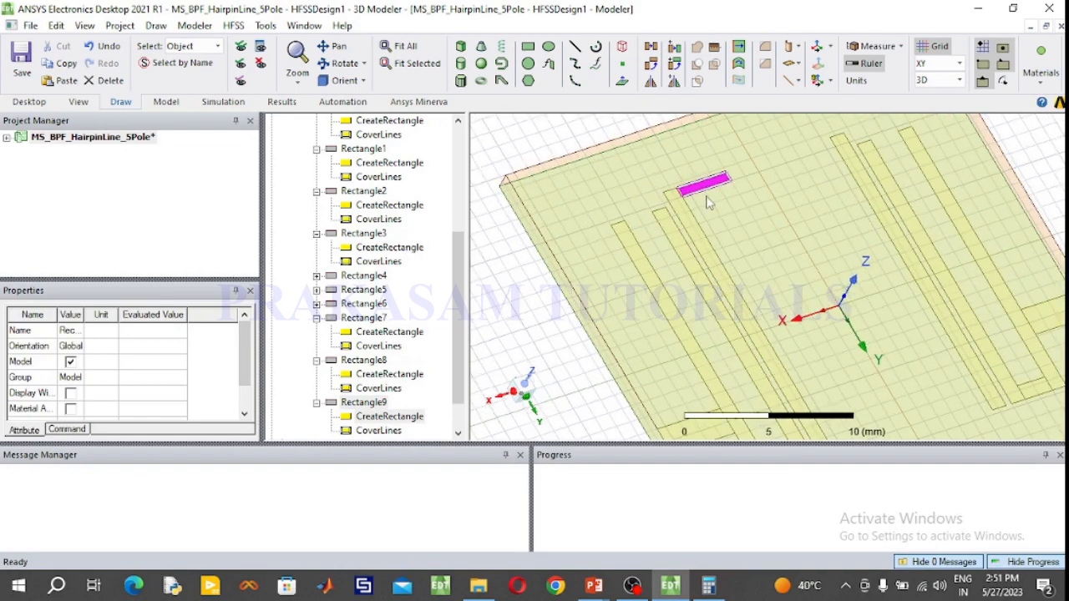
scroll(708, 198, "up", 3)
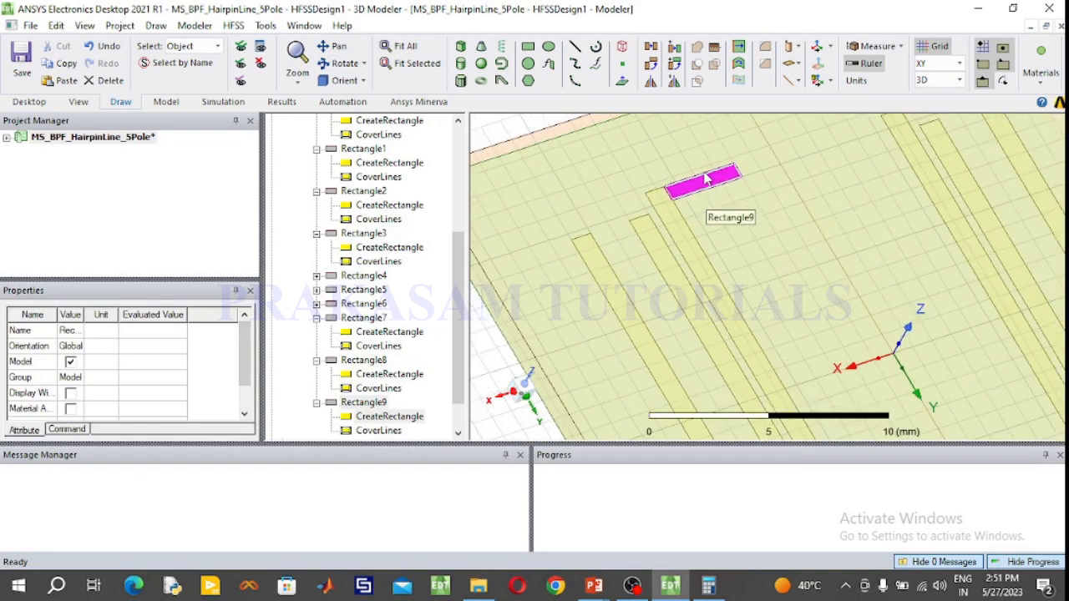
scroll(705, 177, "up", 4)
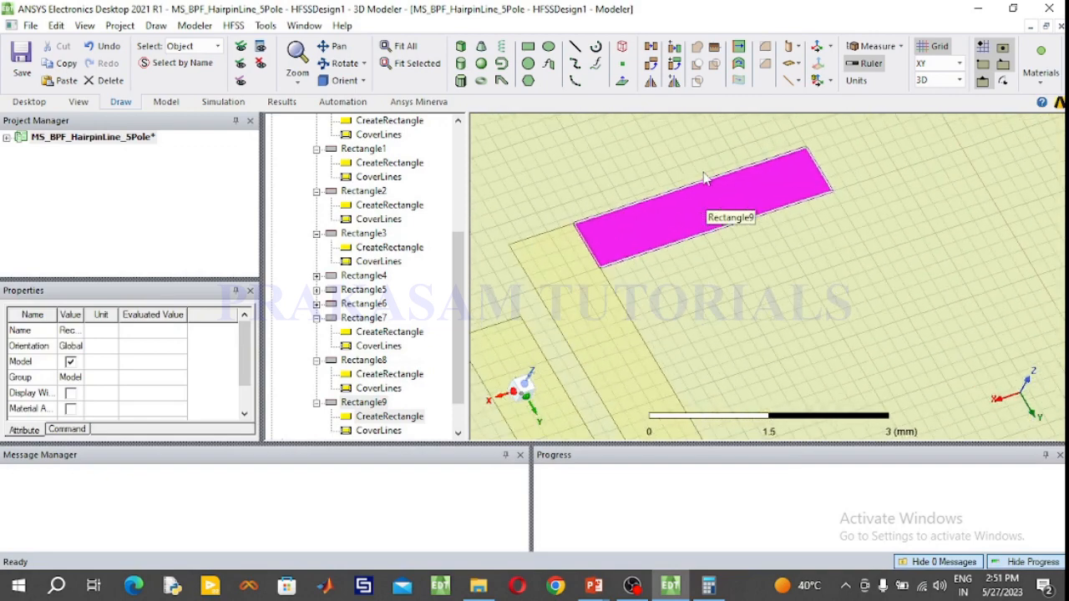
double_click(386, 416)
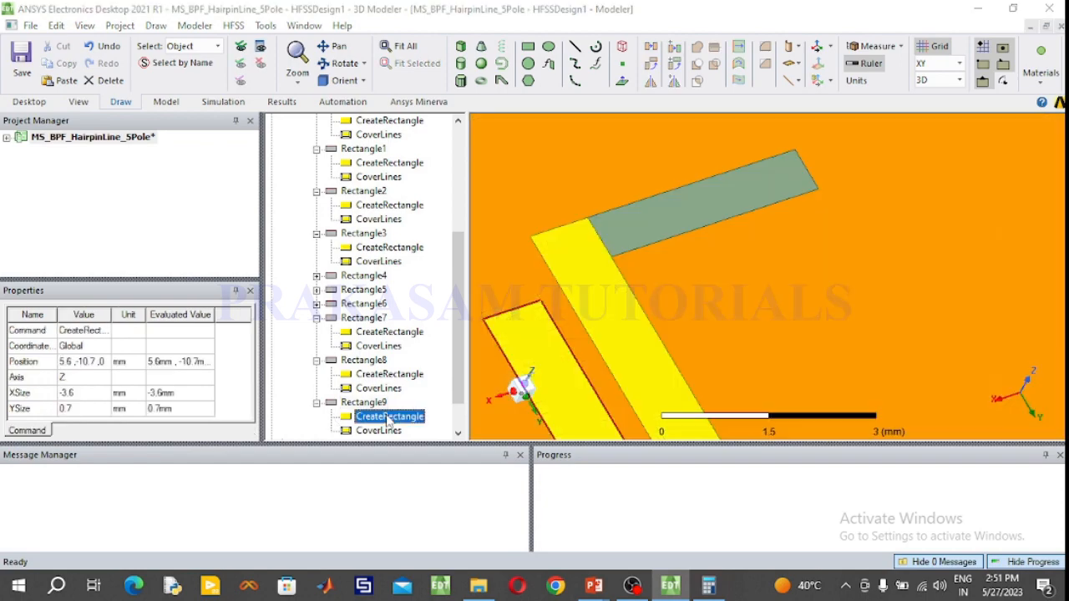
left_click(139, 255)
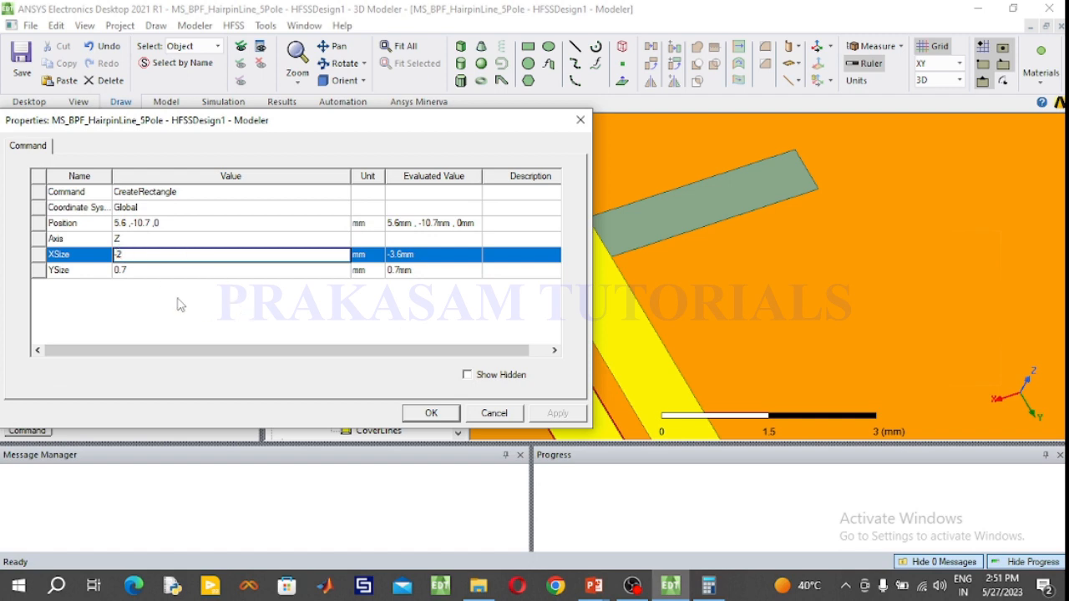
left_click(146, 271)
type("1")
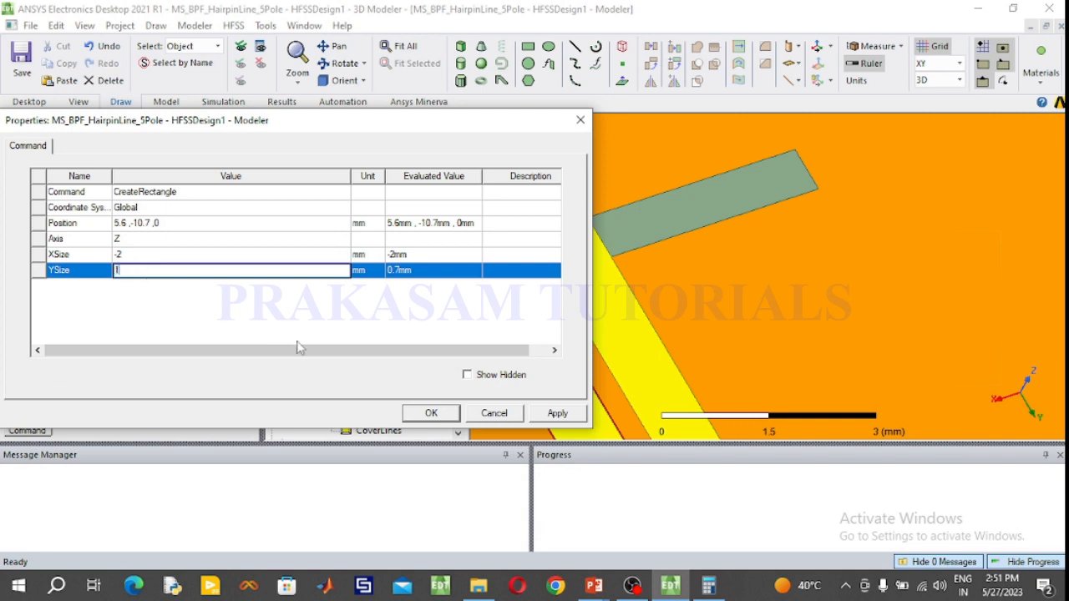
left_click(428, 414)
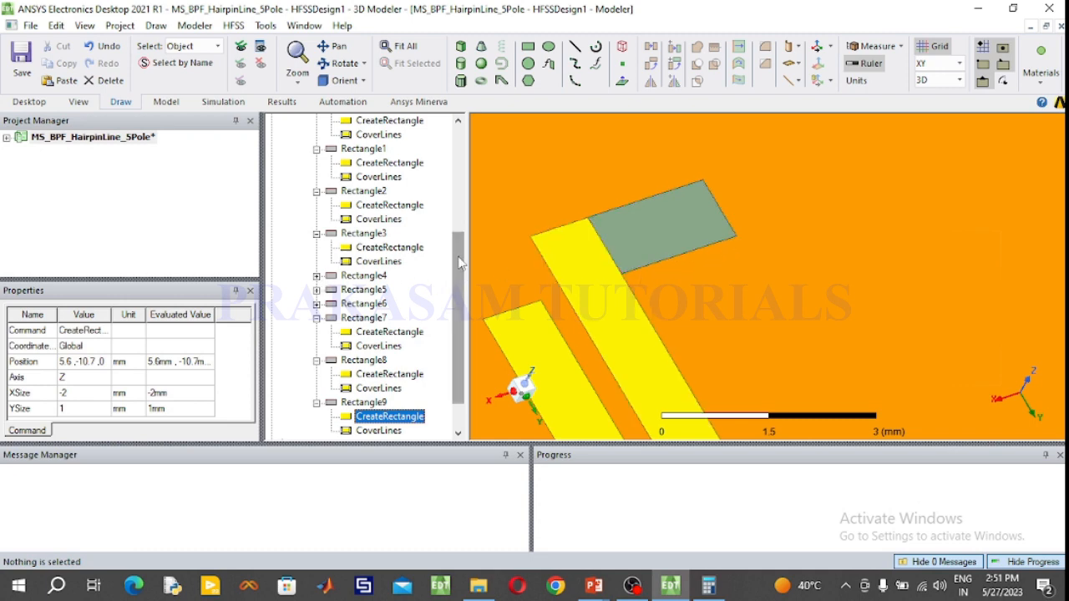
- Change the color of the 2 by 1 mm connecting rectangle to yellow
left_click(399, 46)
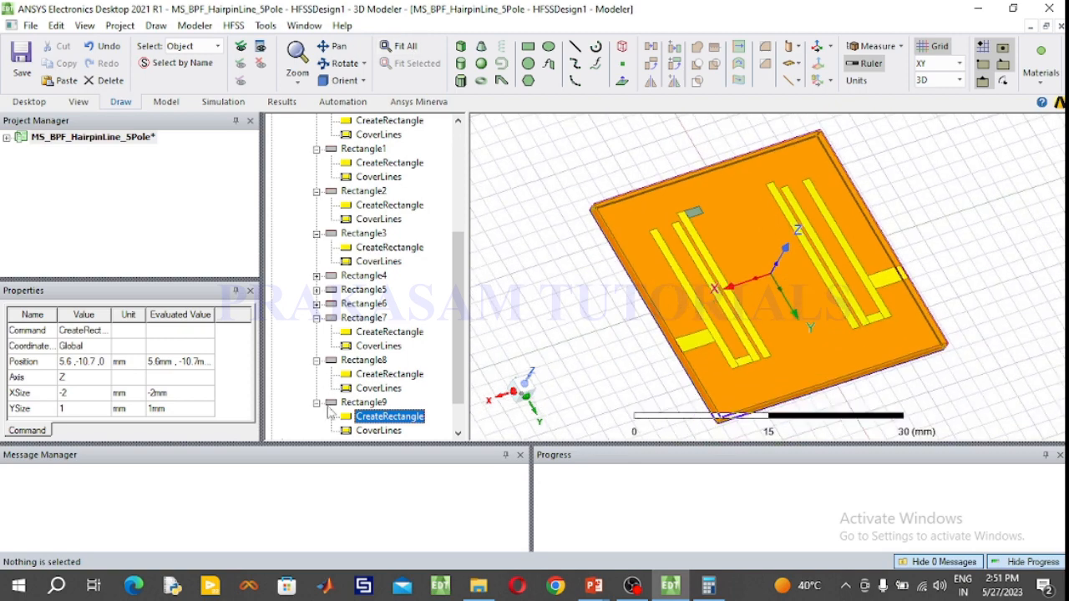
double_click(367, 403)
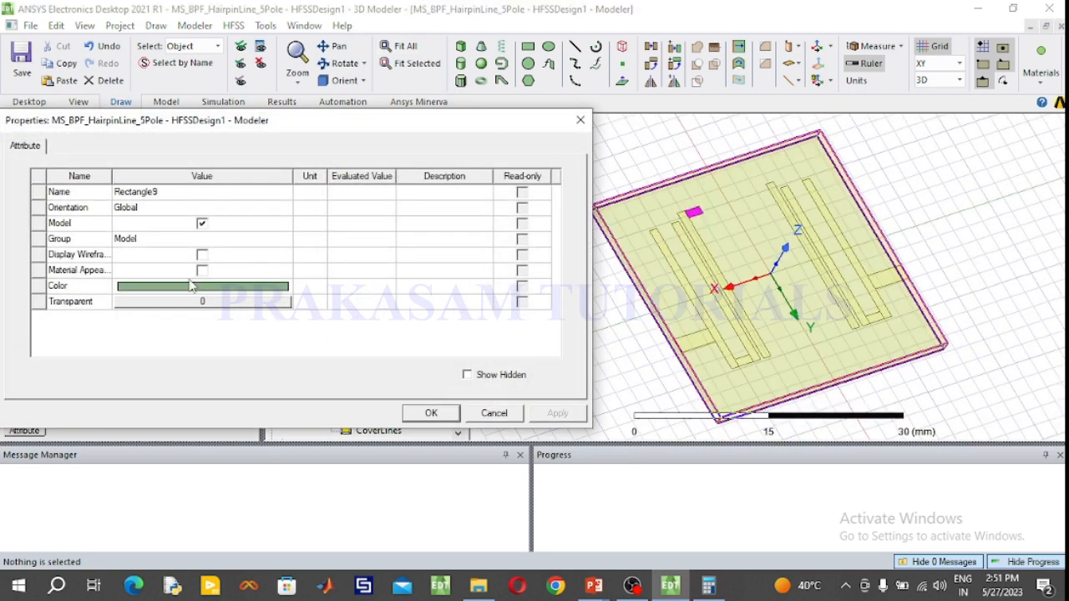
left_click(190, 286)
left_click(156, 207)
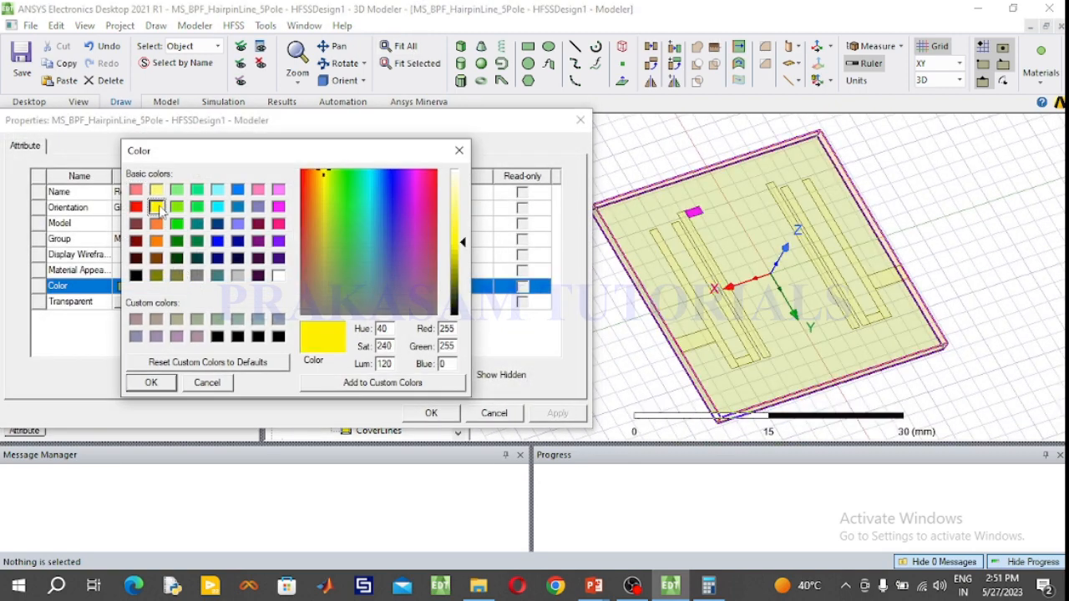
left_click(151, 381)
left_click(438, 413)
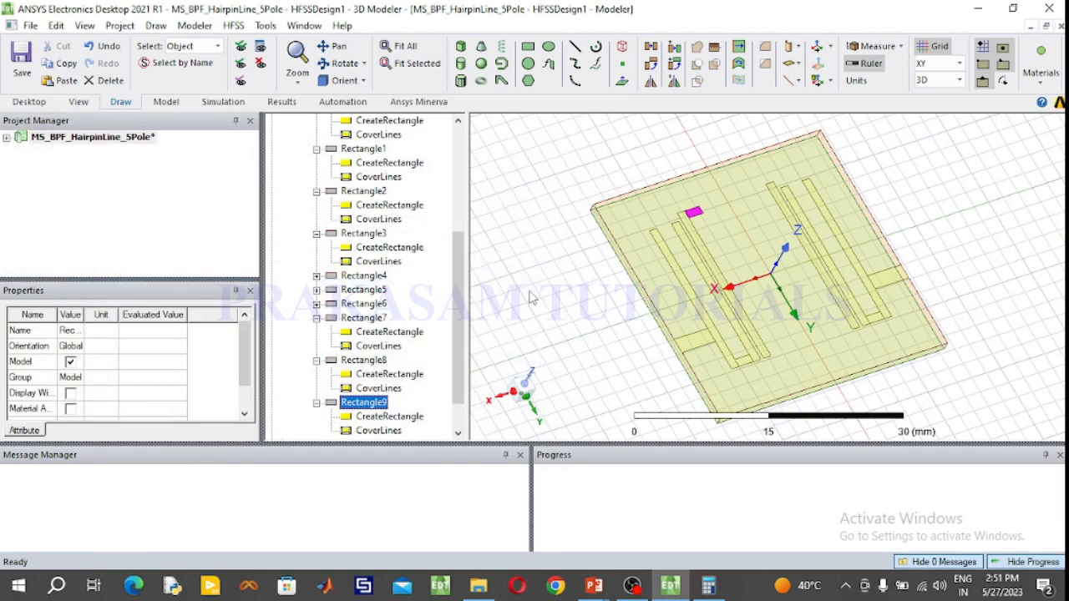
- Collapse Rectangle7 and Rectangle8 in the model tree, and copy and paste a duplicate of the yellow connecting rectangle
left_click(316, 318)
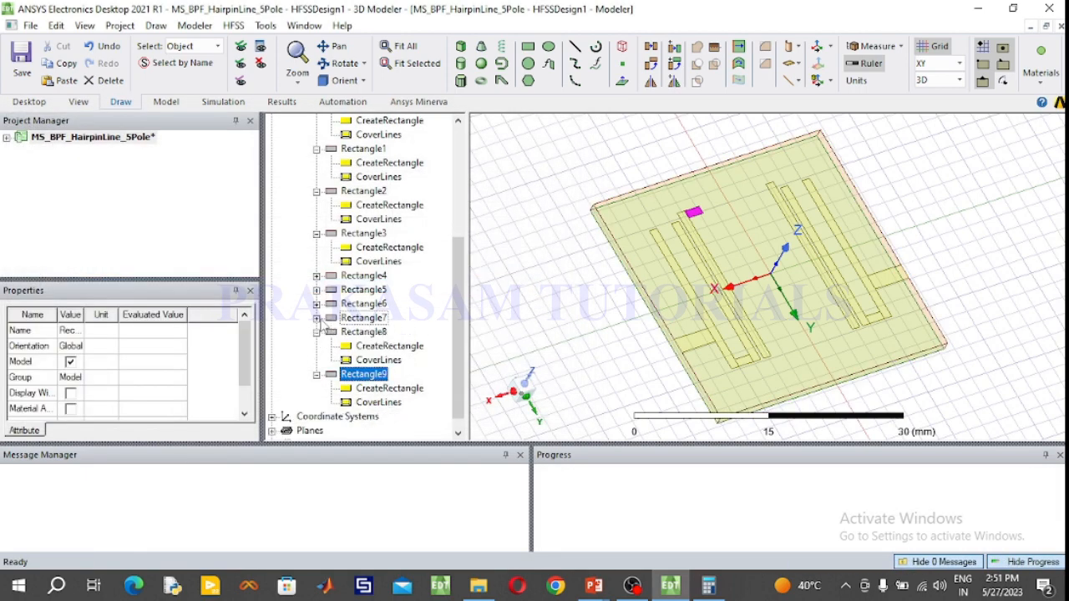
left_click(317, 331)
left_click(394, 362)
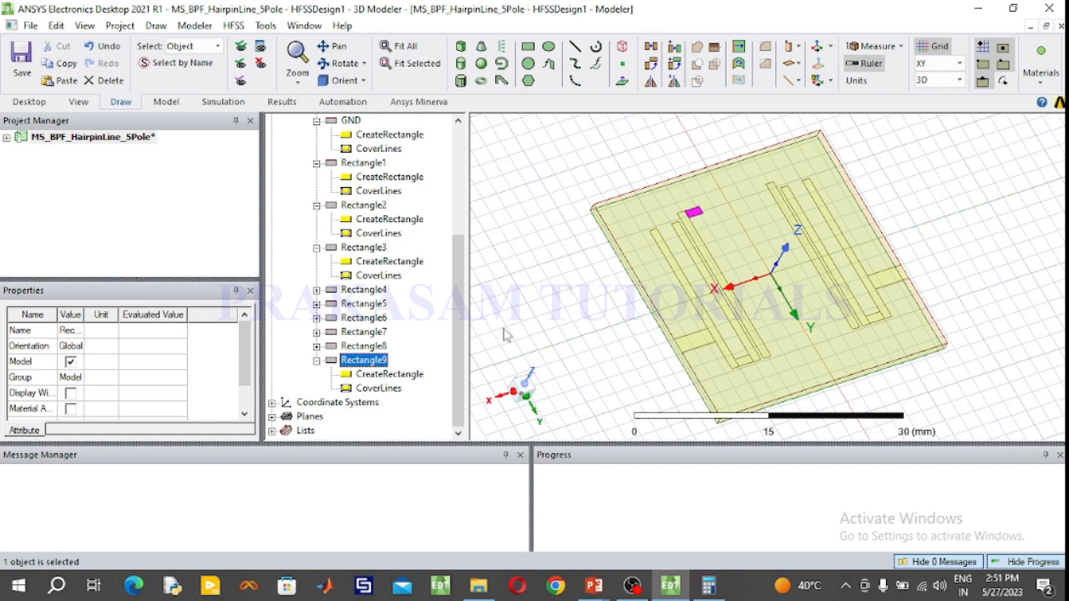
scroll(393, 384, "up", 1)
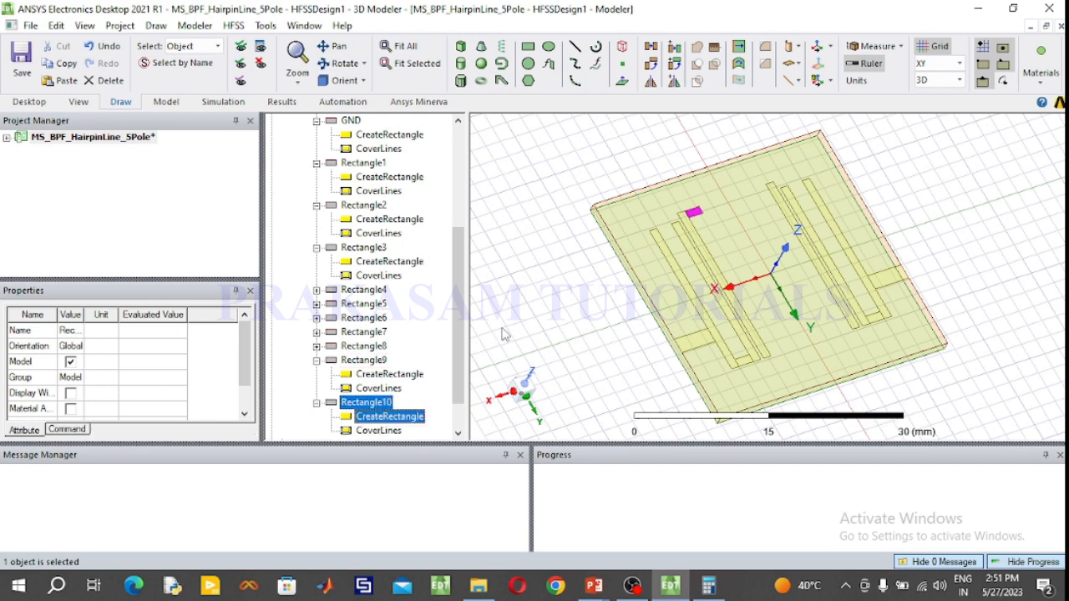
- Set the duplicated connecting rectangle's position to -5.6, -10.7, 0 mm and its X size to 2 mm
double_click(401, 417)
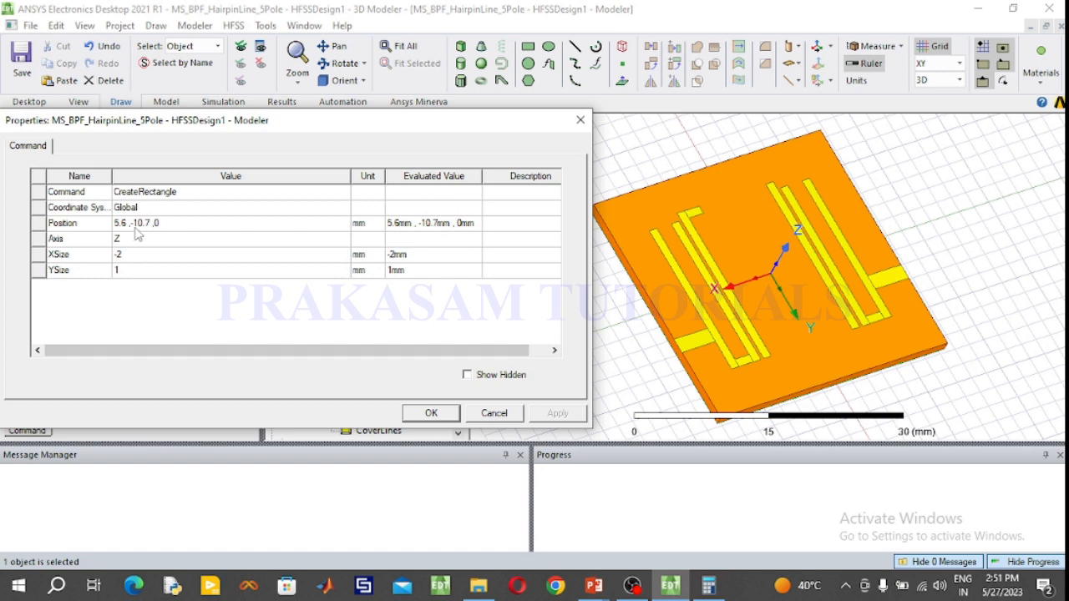
left_click(116, 224)
type("-")
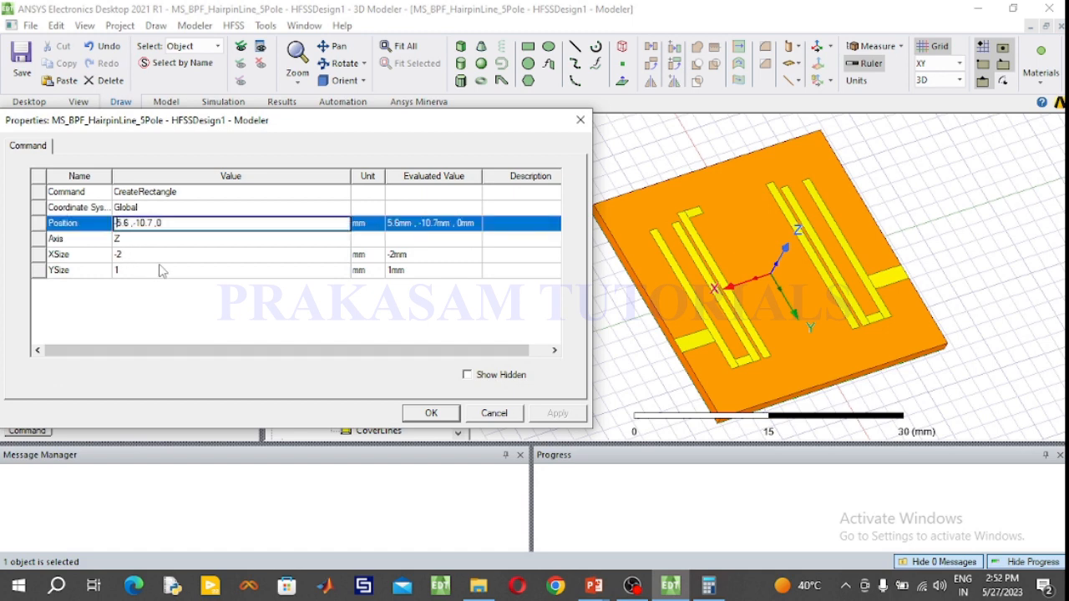
left_click(119, 257)
left_click(119, 256)
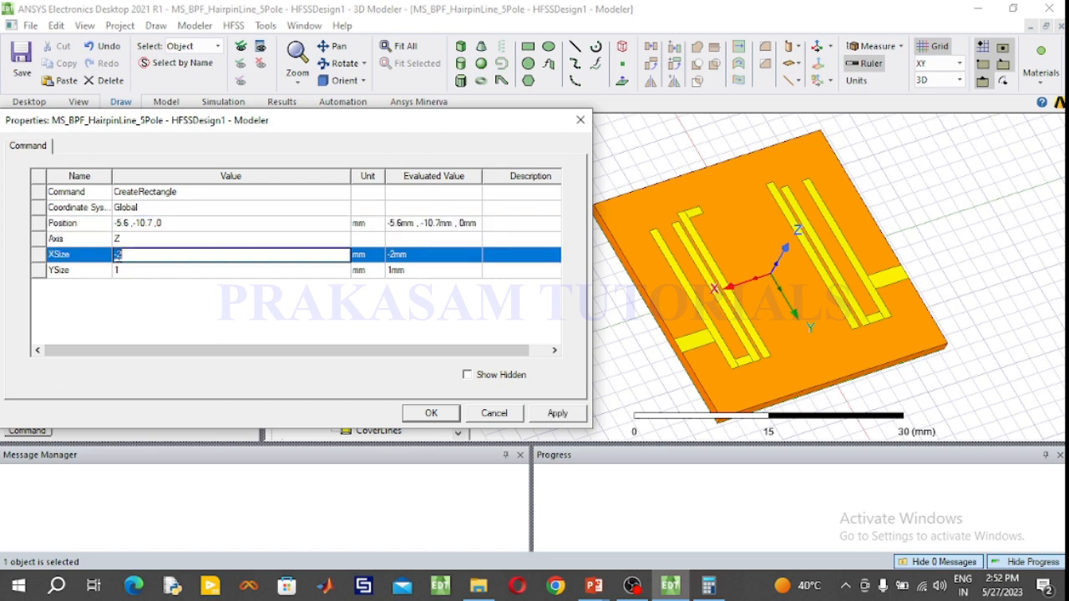
type("2")
left_click(431, 414)
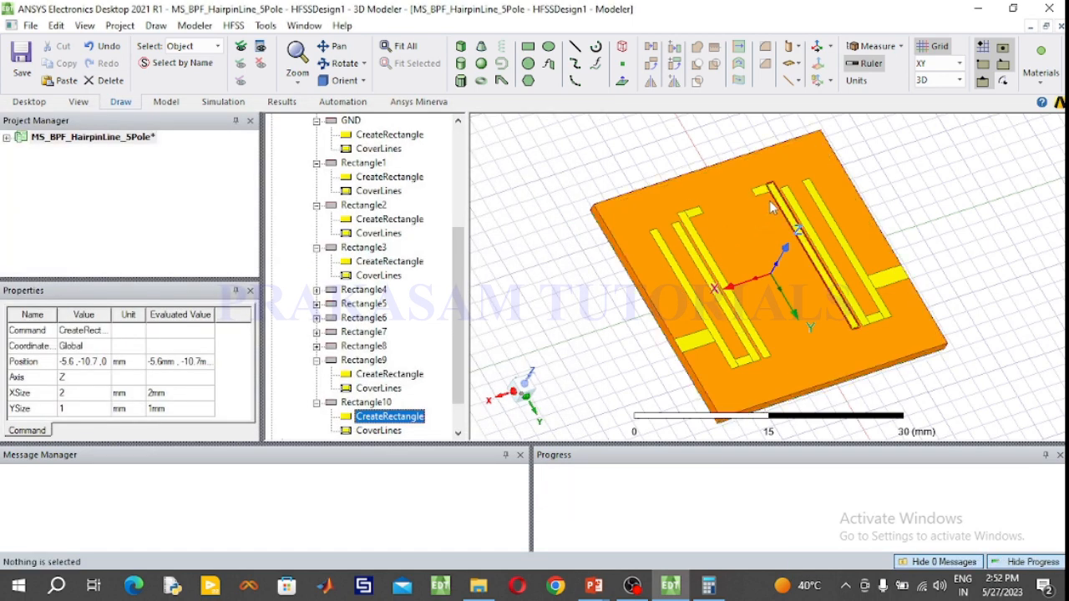
- Draw the +X second hairpin's inner arm as a rectangle about 1.6 by 20.7 mm from the connecting strip's corner at 3.6, -10.7, 0 mm
scroll(687, 192, "up", 3)
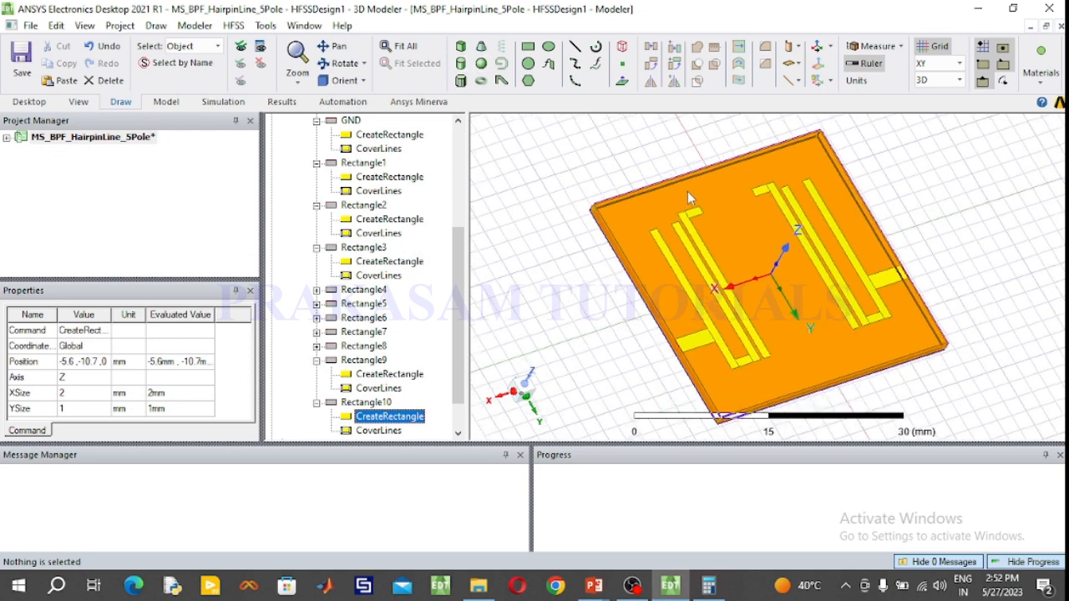
scroll(728, 214, "up", 1)
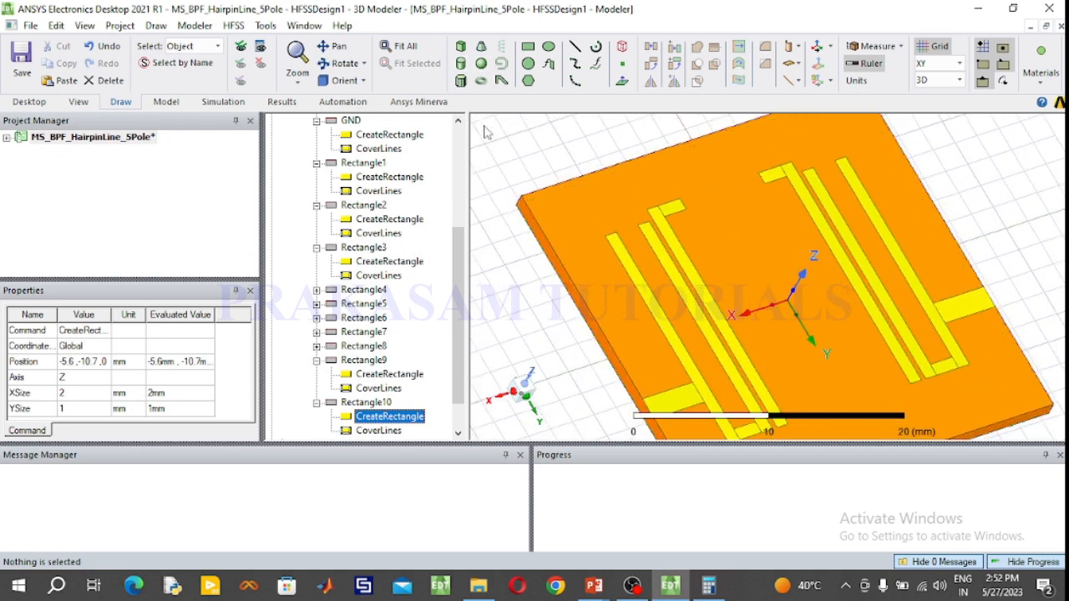
left_click(531, 48)
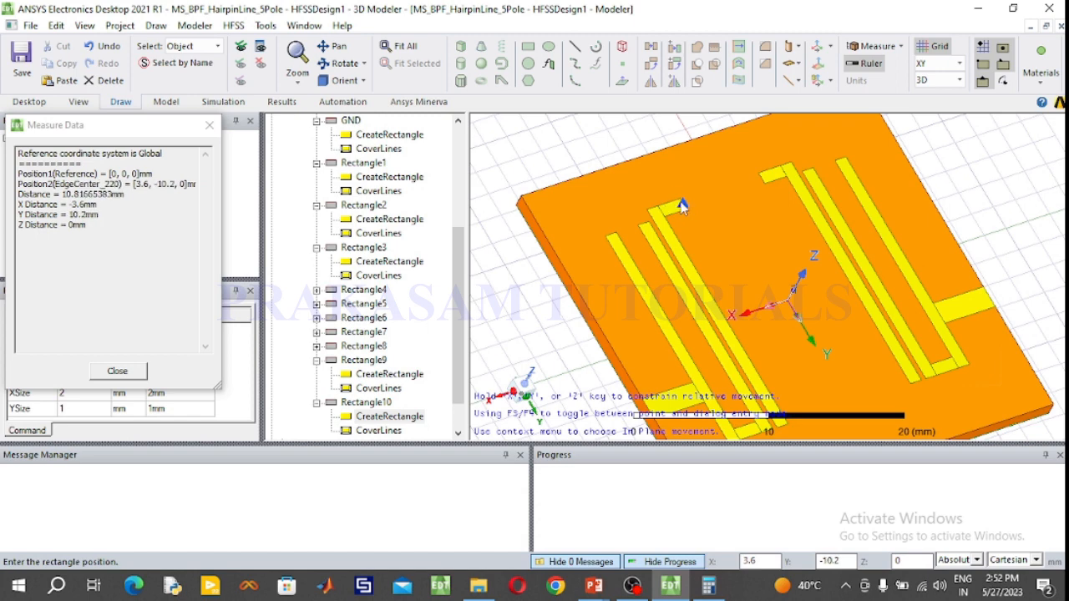
left_click(682, 202)
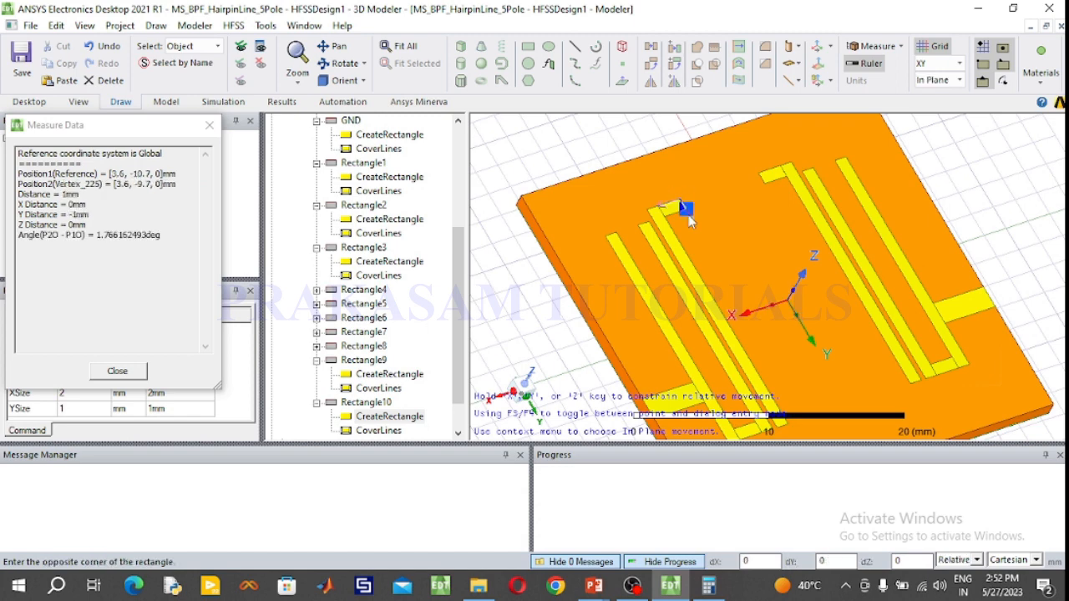
left_click(819, 410)
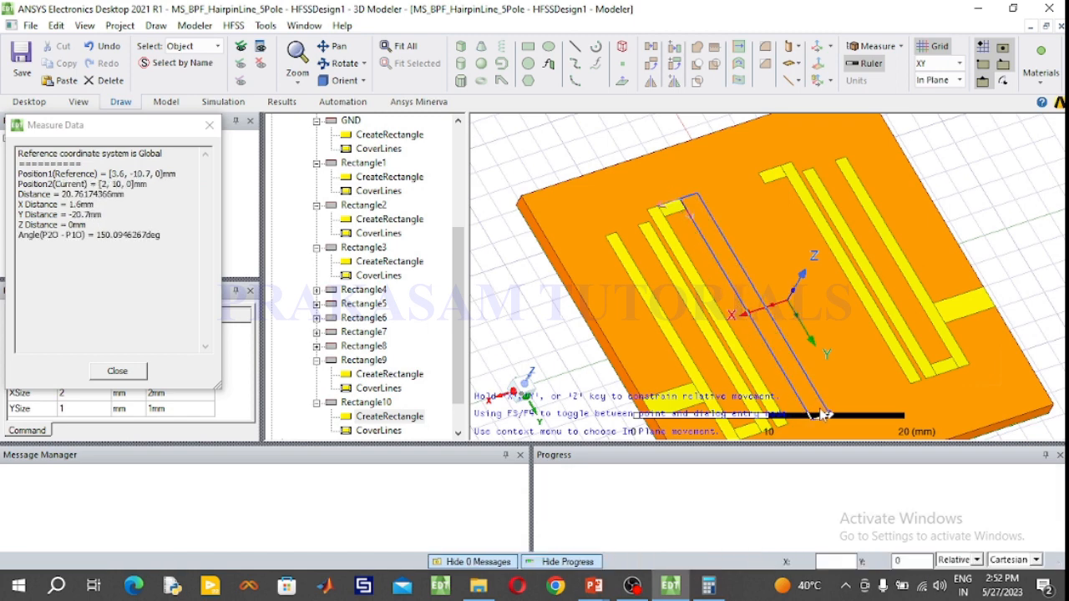
scroll(464, 328, "down", 1)
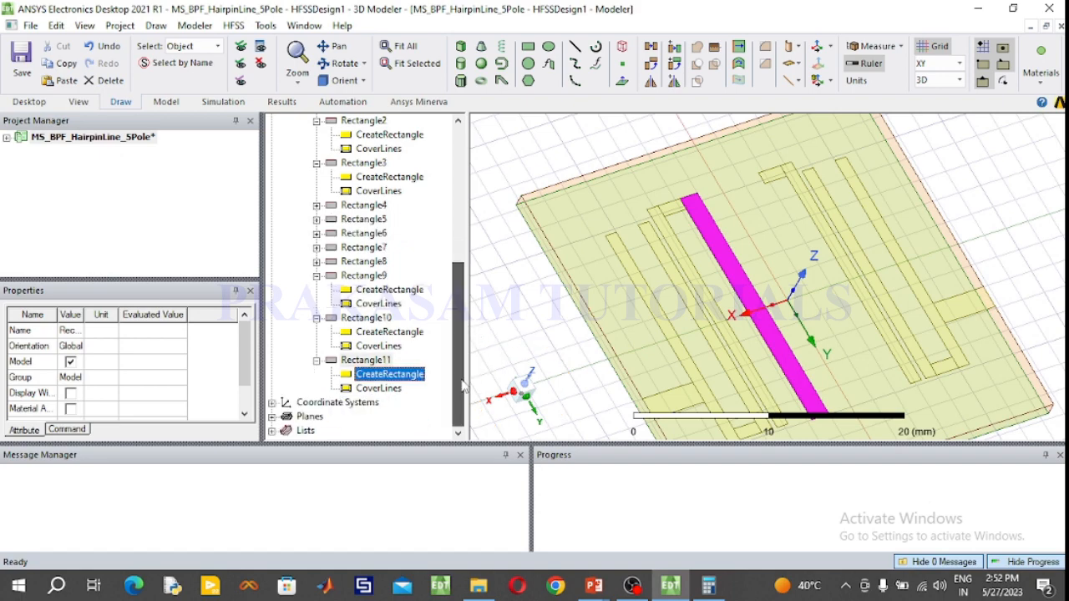
- Set the new inner arm rectangle's X size to -1 mm and its Y size to 20.4 mm
double_click(389, 375)
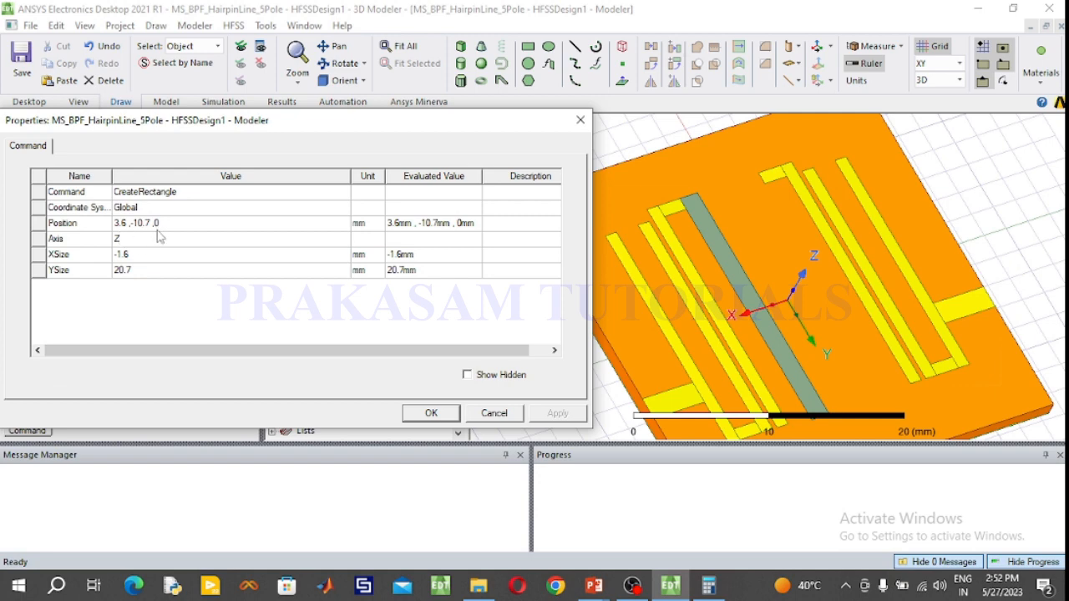
left_click(142, 259)
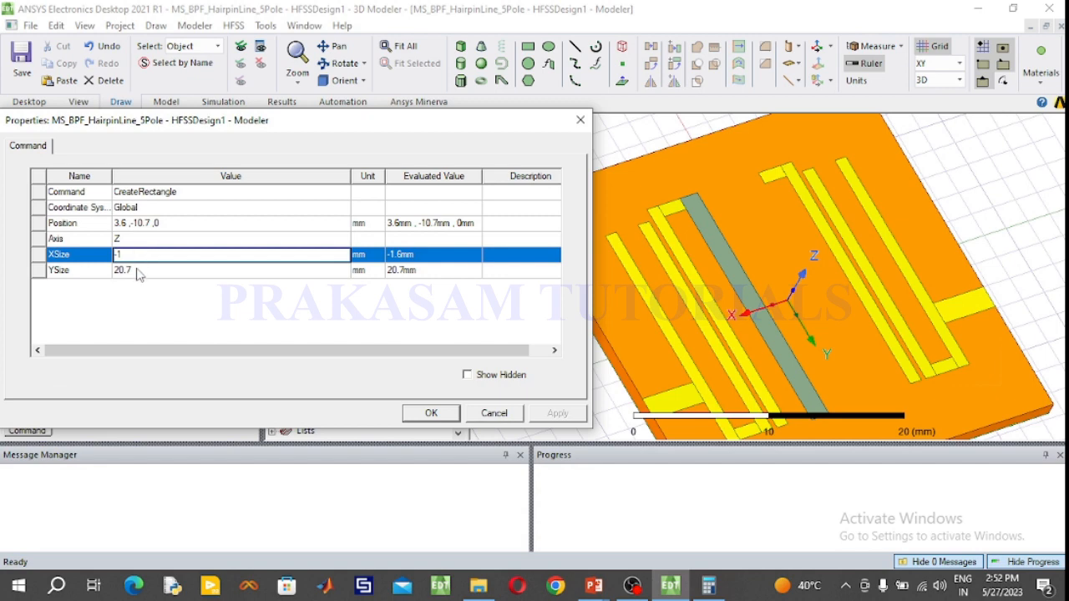
left_click(138, 270)
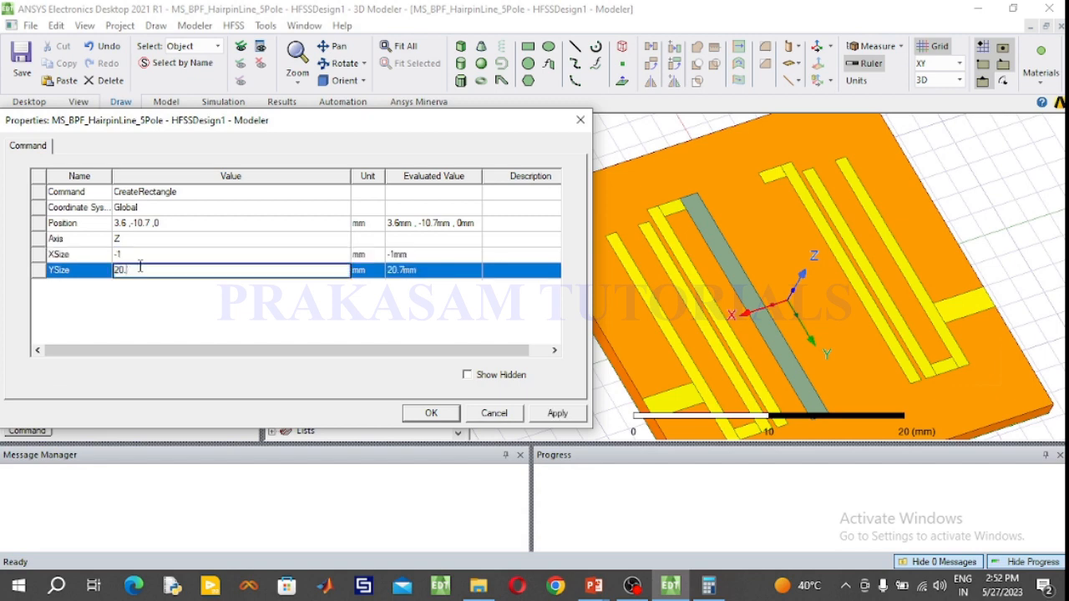
left_click(432, 412)
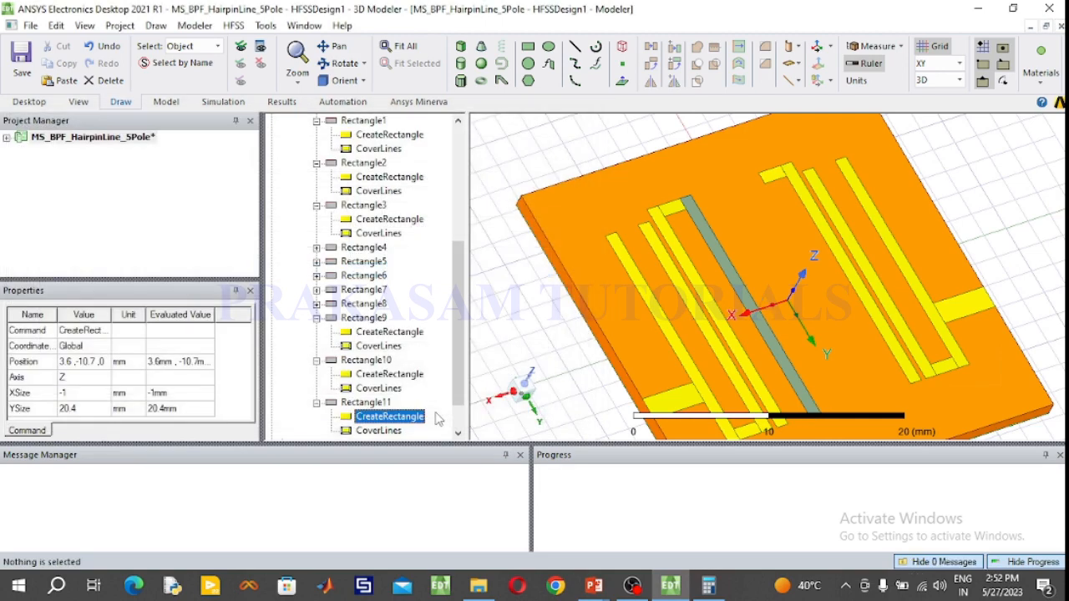
- Change the color of the +X second hairpin's inner arm, Rectangle11, to yellow
left_click(368, 404)
double_click(371, 409)
left_click(213, 286)
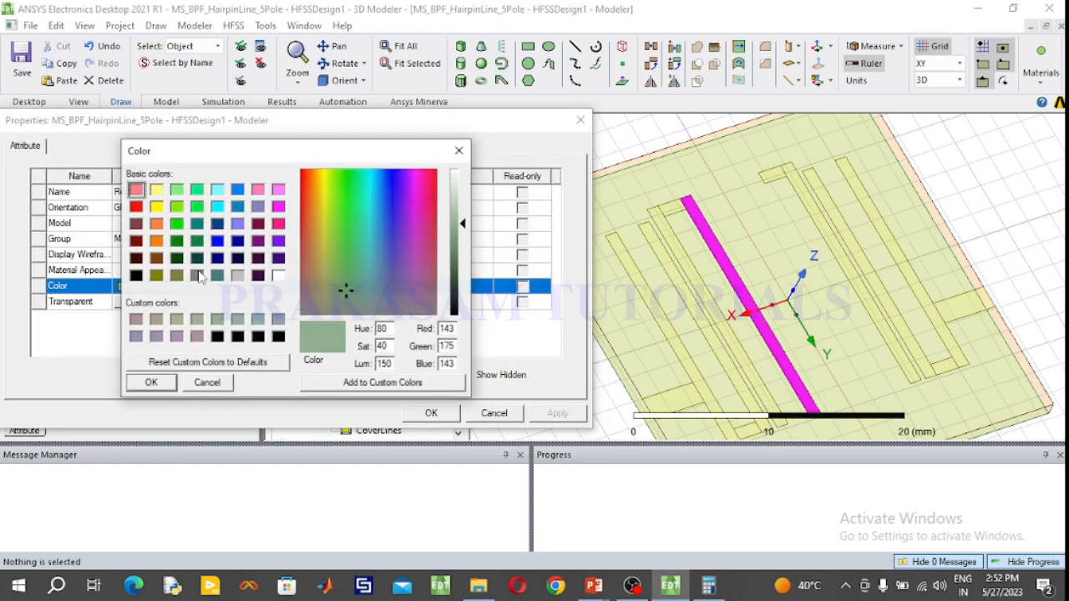
left_click(157, 208)
left_click(151, 382)
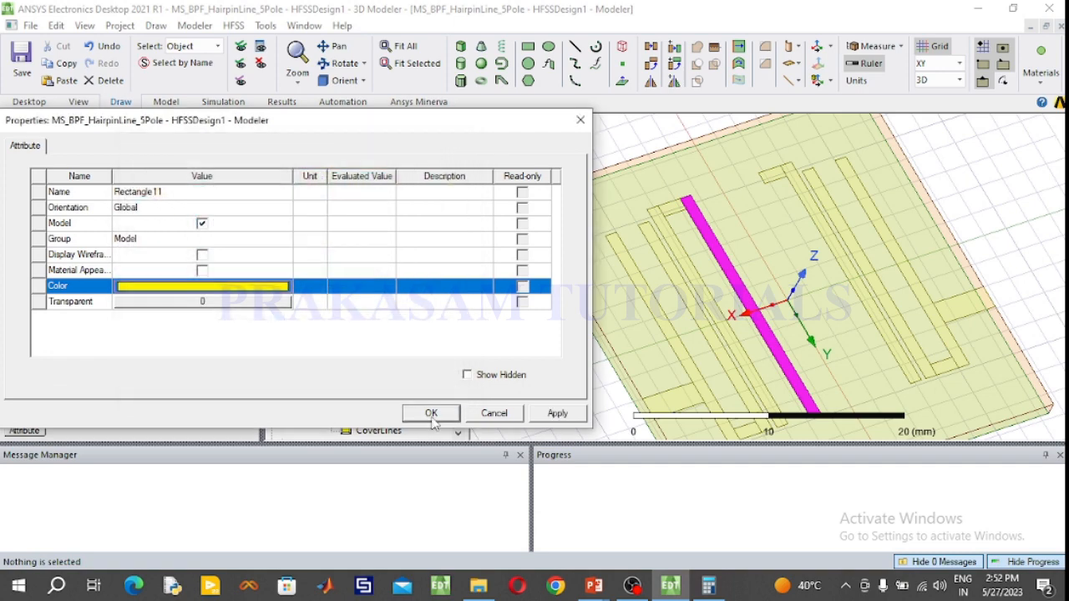
left_click(431, 413)
left_click(553, 144)
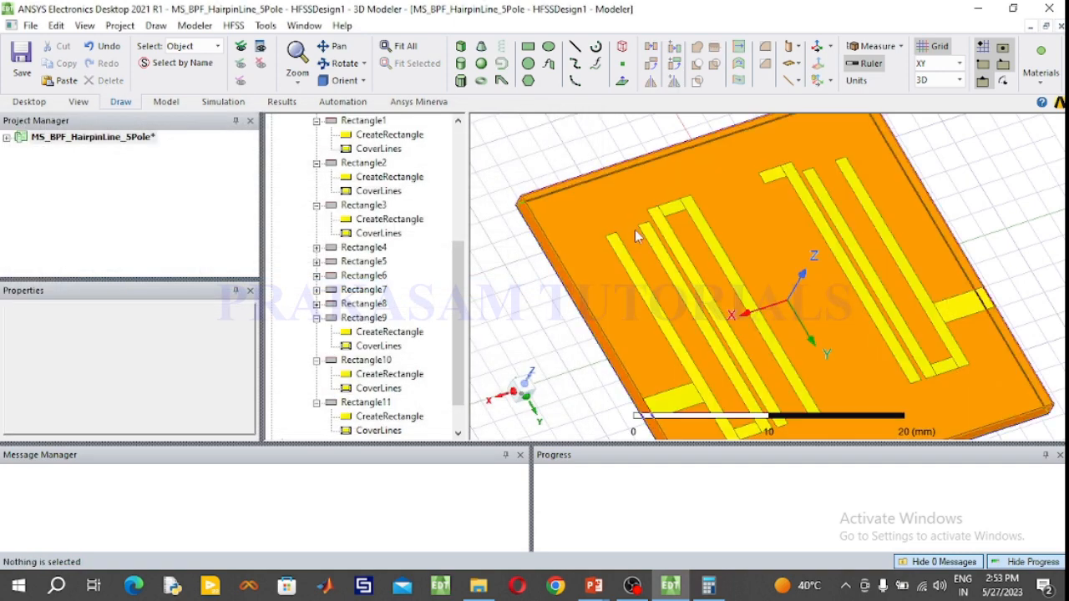
- Collapse Rectangle9 and Rectangle10 in the model tree, and copy and paste a duplicate of the yellow inner arm Rectangle11
left_click(316, 360)
left_click(317, 319)
left_click(365, 360)
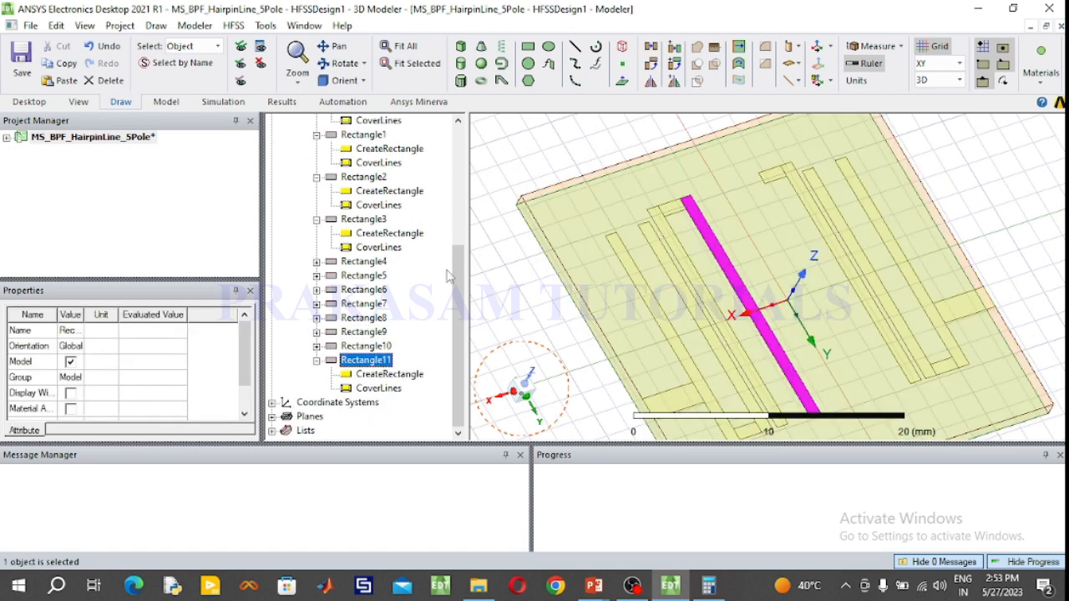
key("ctrl+v")
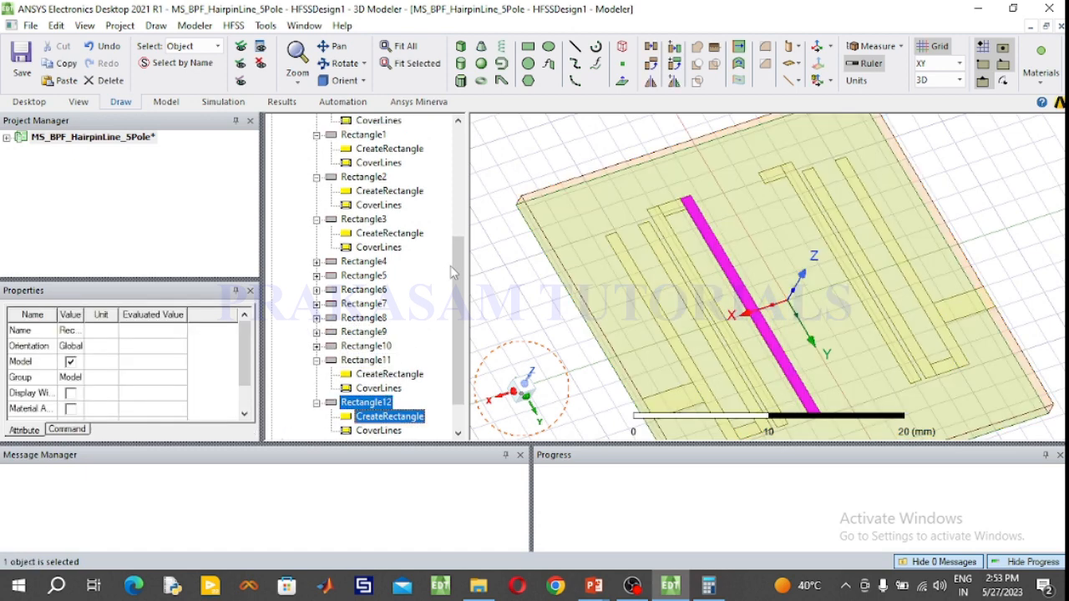
- Set the duplicated inner arm's position to -3.6, -10.7, 0 mm and its X size to 1 mm
double_click(389, 419)
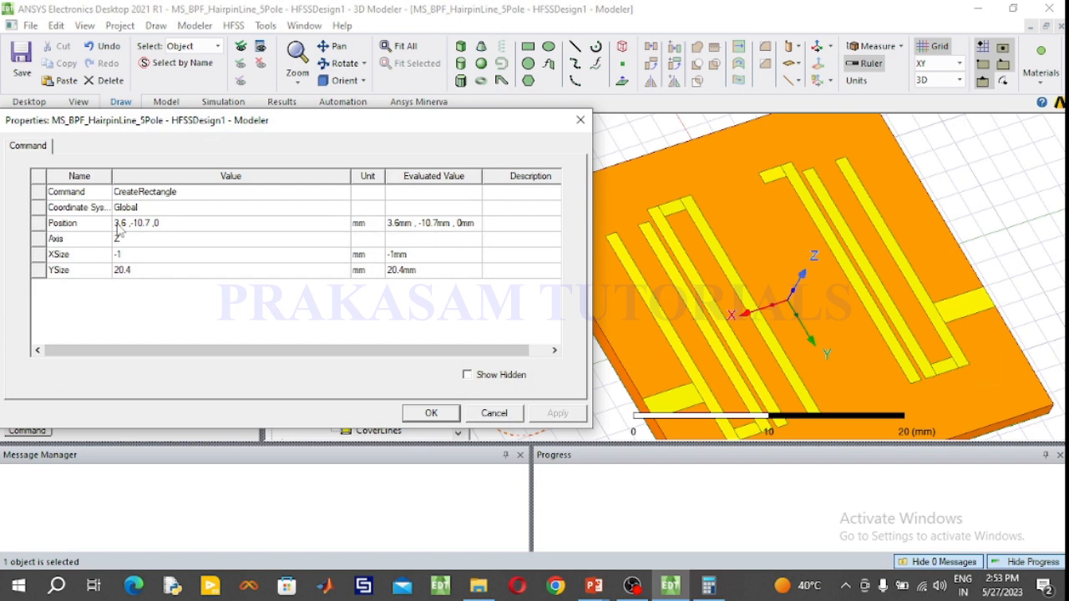
left_click(117, 225)
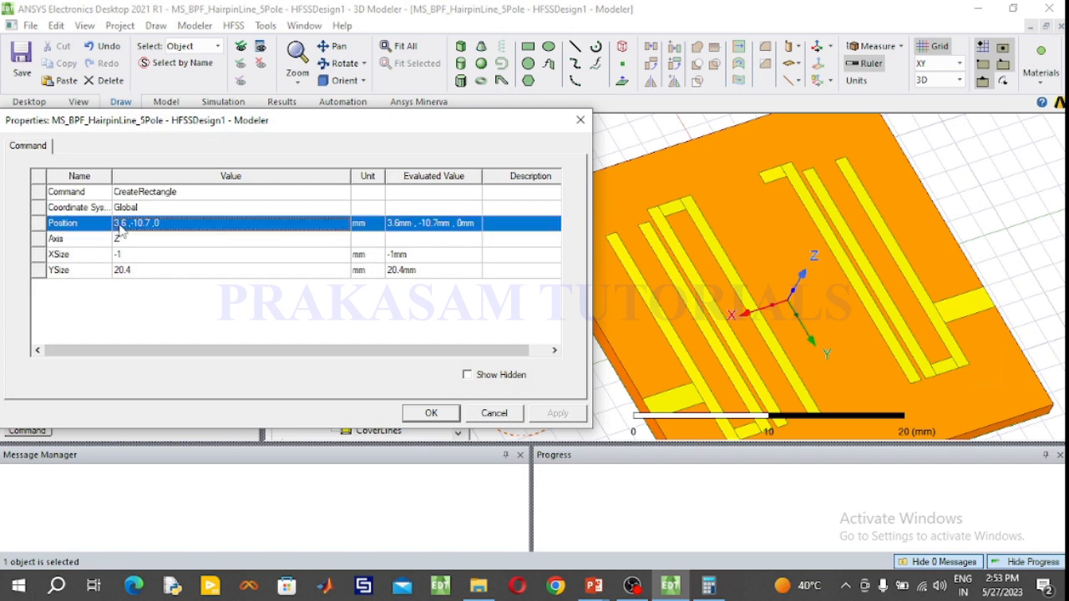
left_click(122, 226)
left_click(128, 224)
type("-")
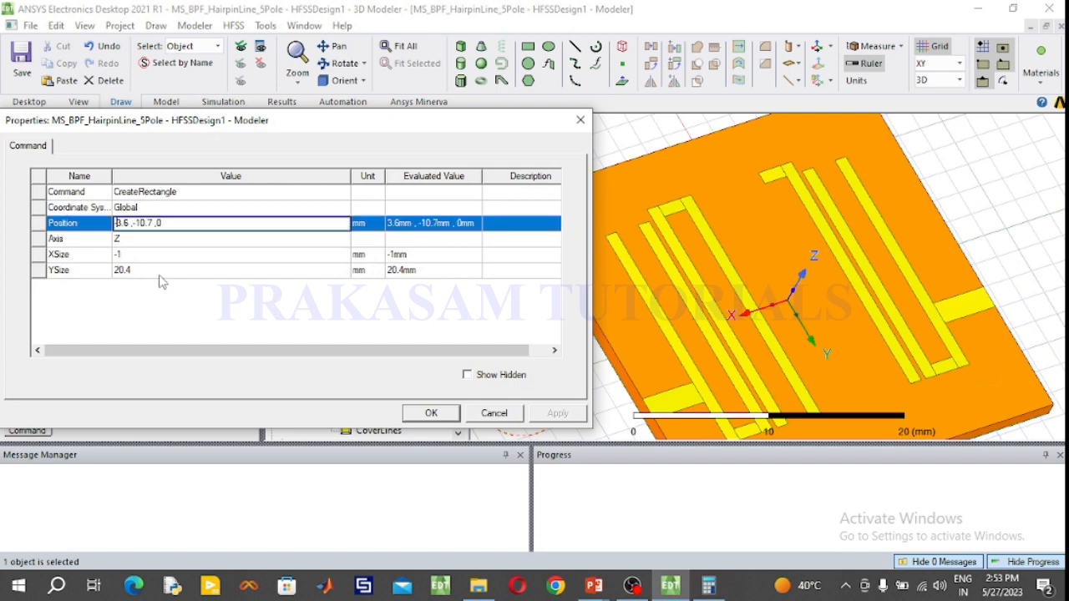
left_click(119, 255)
key("BackSpace")
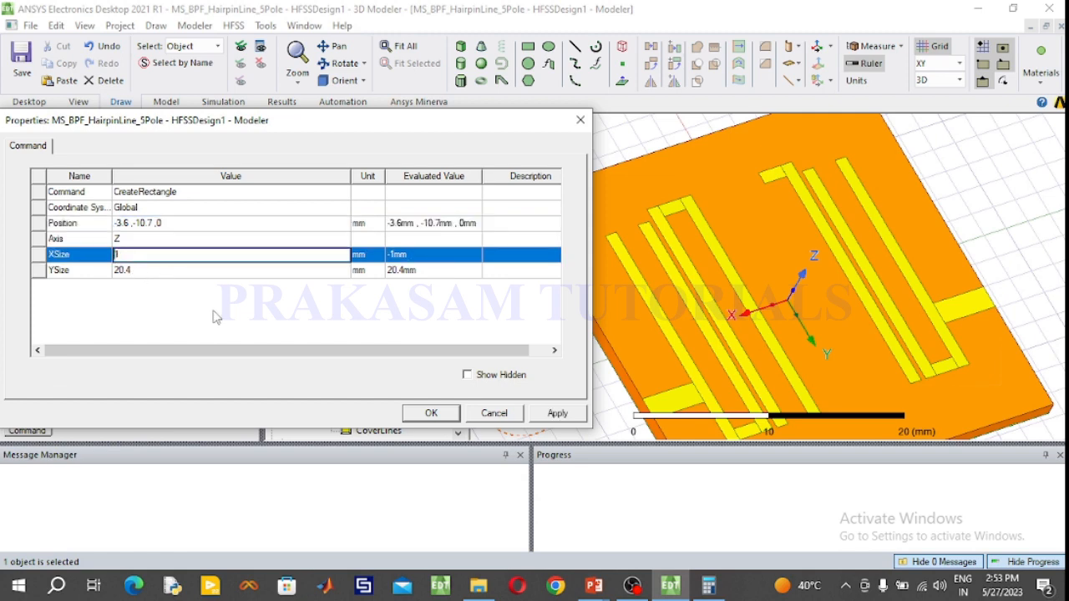
left_click(441, 417)
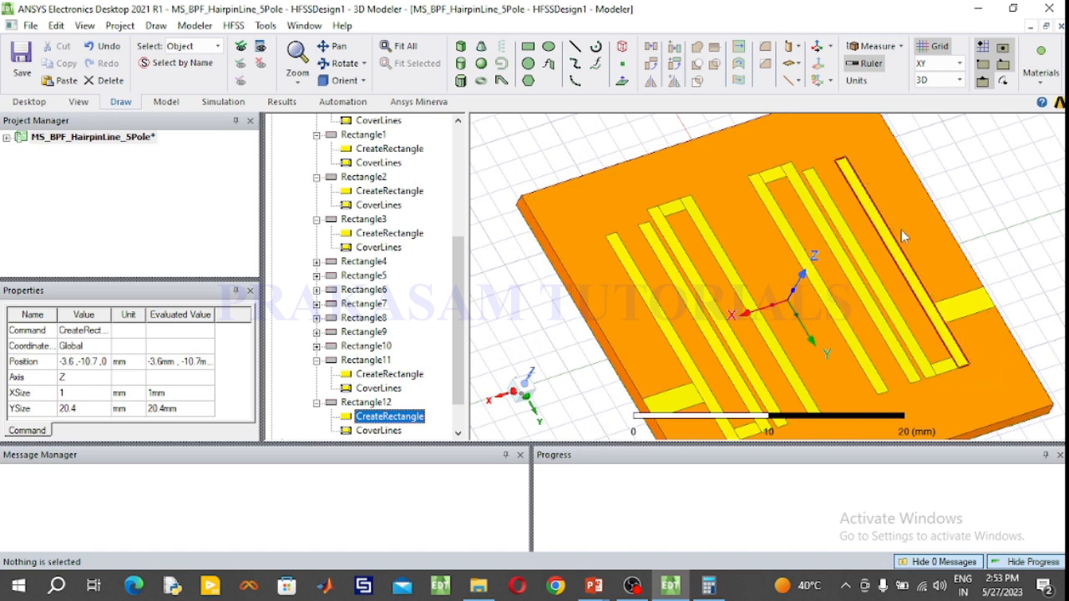
- Examine the hairpin-line filter's dimension drawing in the PowerPoint slide show, and return to the ANSYS model
left_click(400, 47)
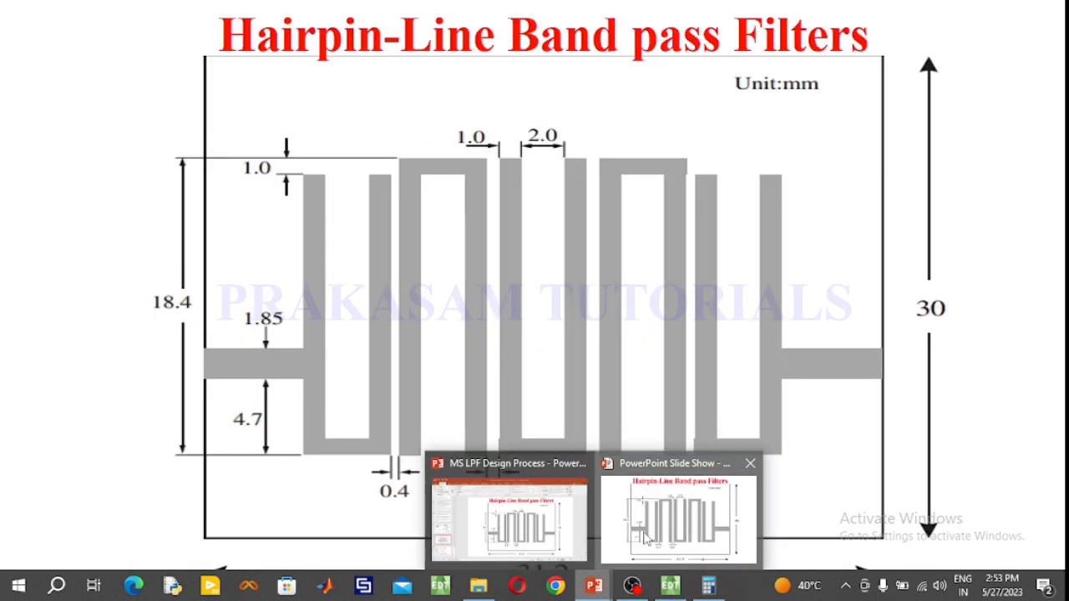
left_click(645, 530)
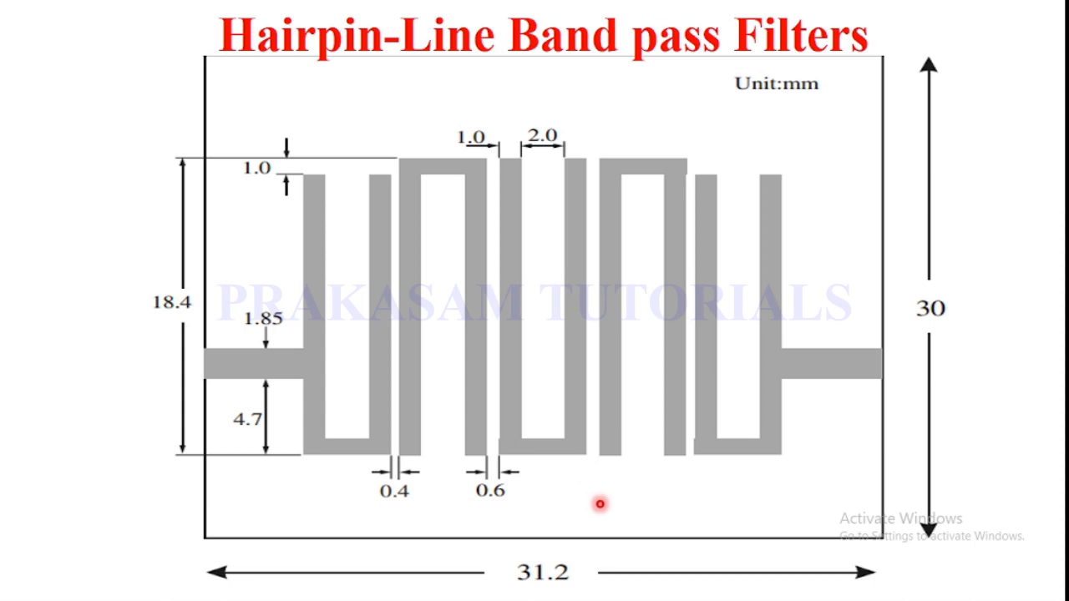
key("super")
left_click(670, 585)
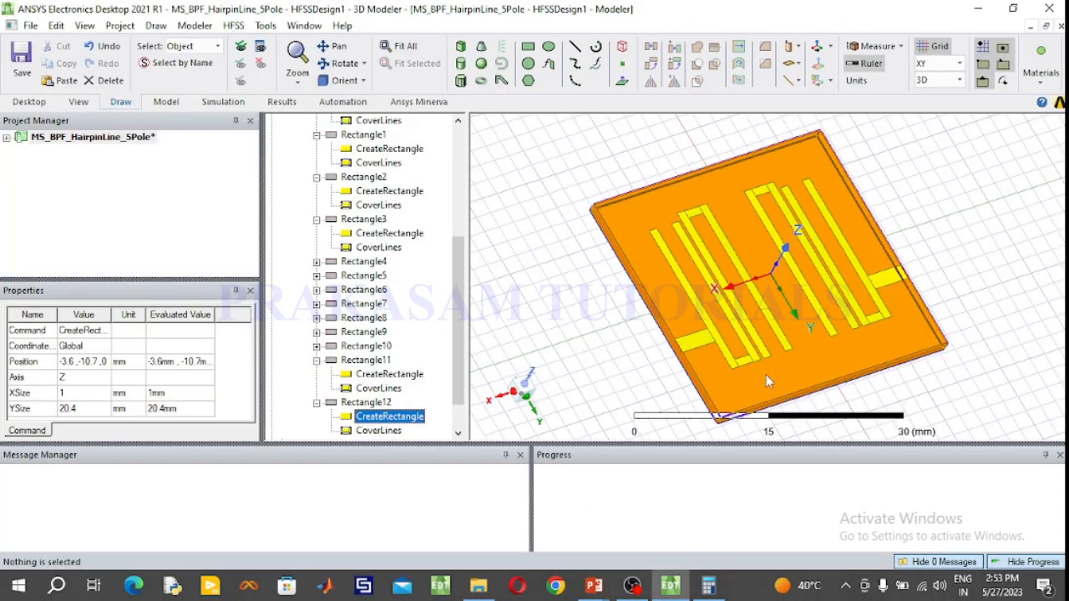
- Draw a rectangle about 2.6 by 19.7 mm in the middle gap of the filter, starting at 2.6, 9.7, 0 mm
left_click(528, 46)
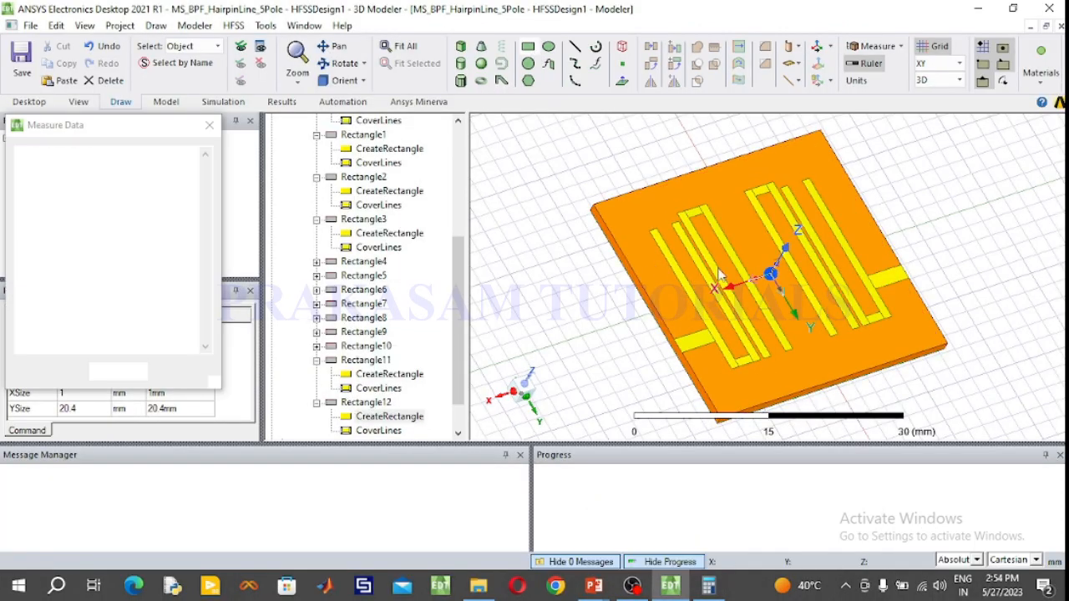
left_click(803, 347)
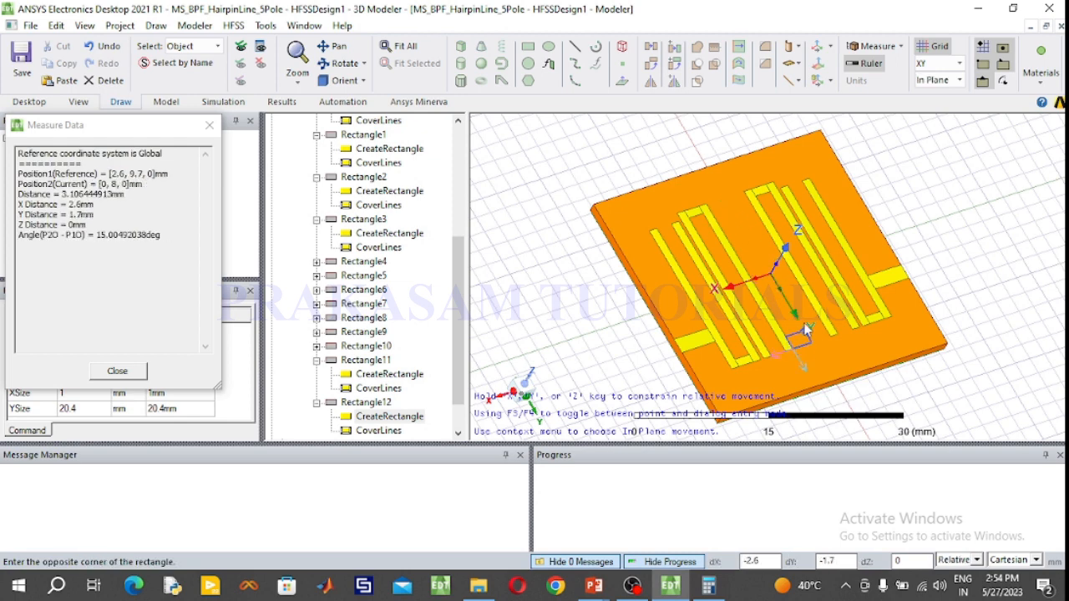
left_click(729, 204)
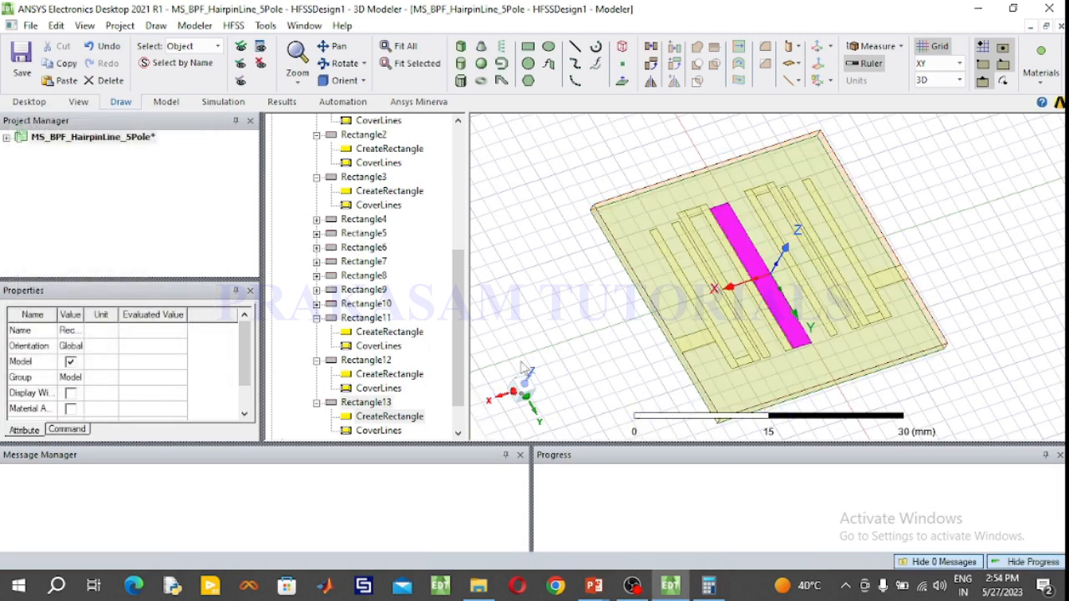
- Set the new middle rectangle's XSize to -1 mm and YSize to -20.4 mm
left_click(388, 418)
double_click(388, 418)
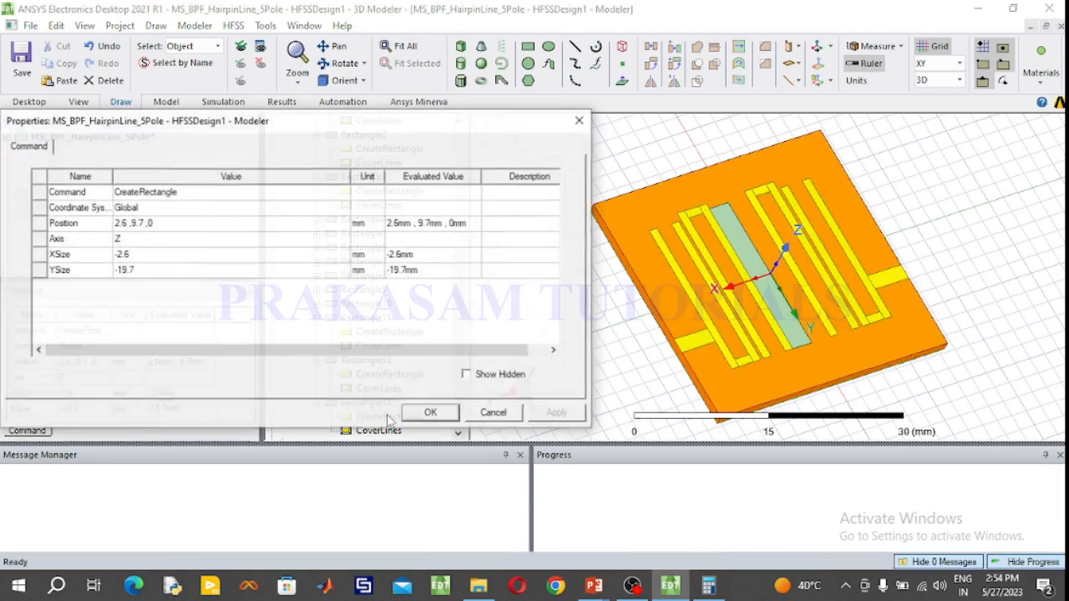
left_click(142, 253)
left_click(139, 254)
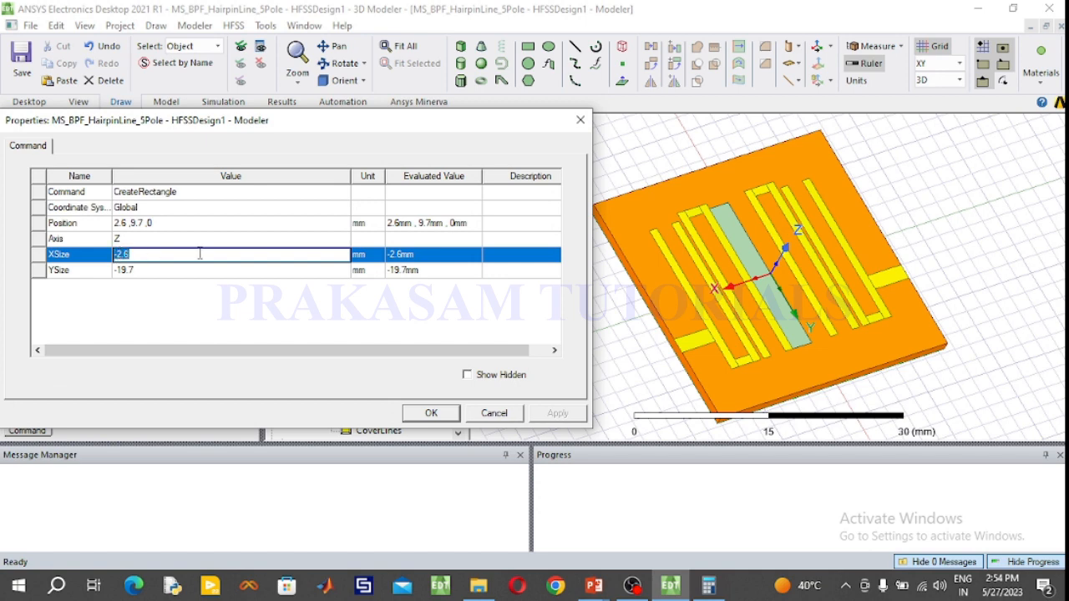
key("BackSpace")
type("-1")
left_click(153, 272)
left_click(154, 273)
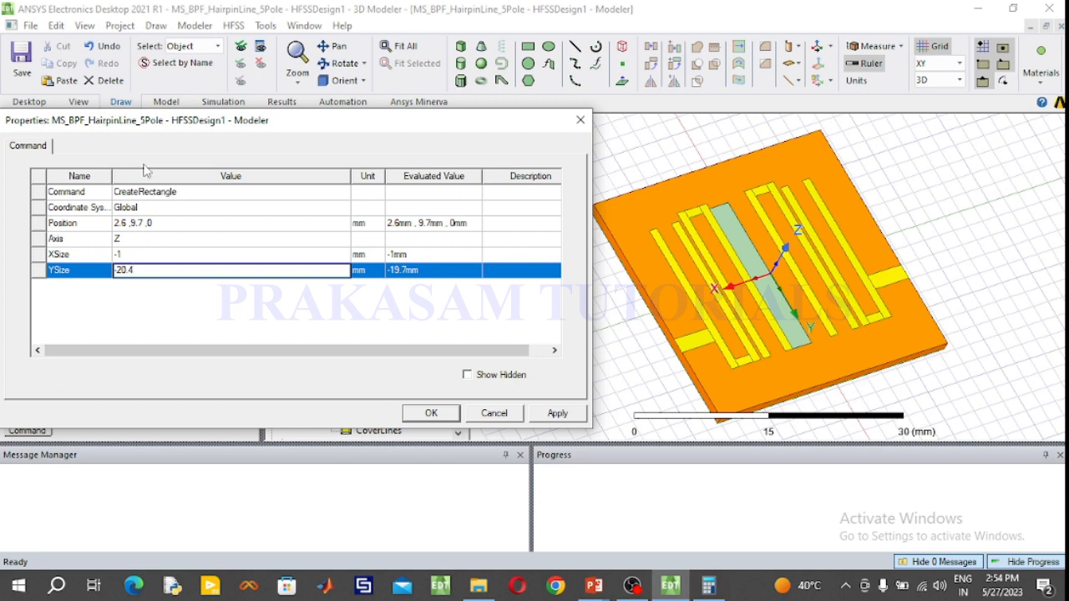
- Set the middle rectangle's position to 2, 9.7, 0 mm and apply the changes
left_click(125, 227)
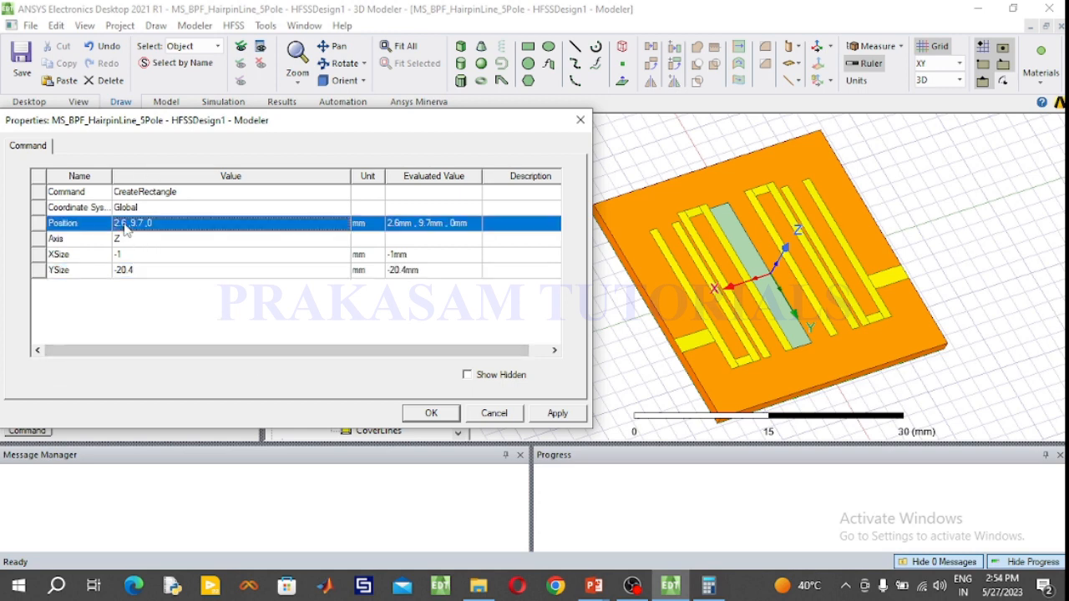
left_click(125, 227)
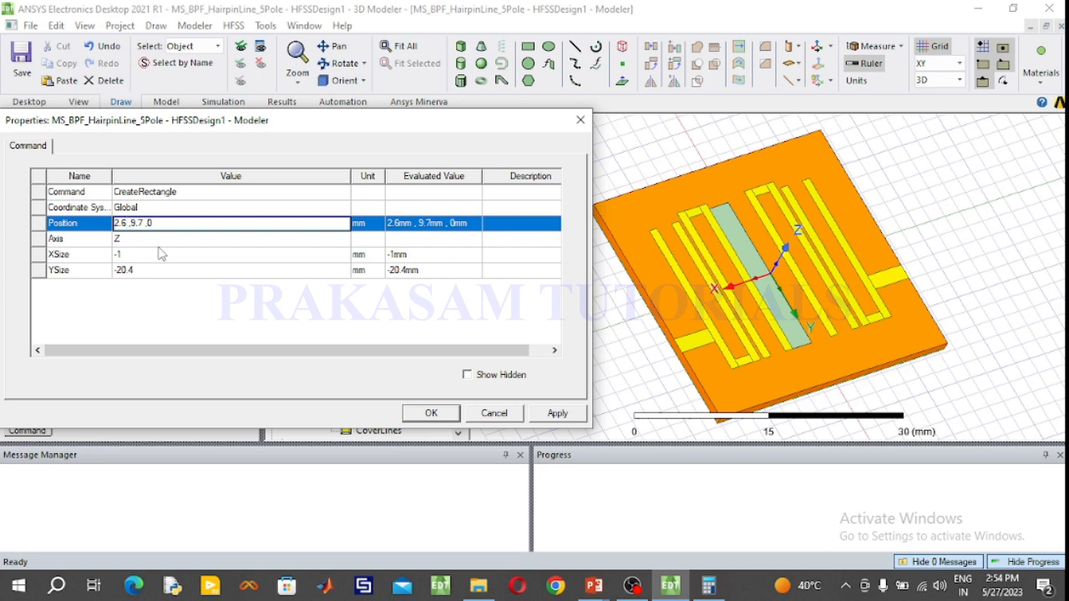
key("Delete")
key("Delete")
key("Delete")
left_click(451, 413)
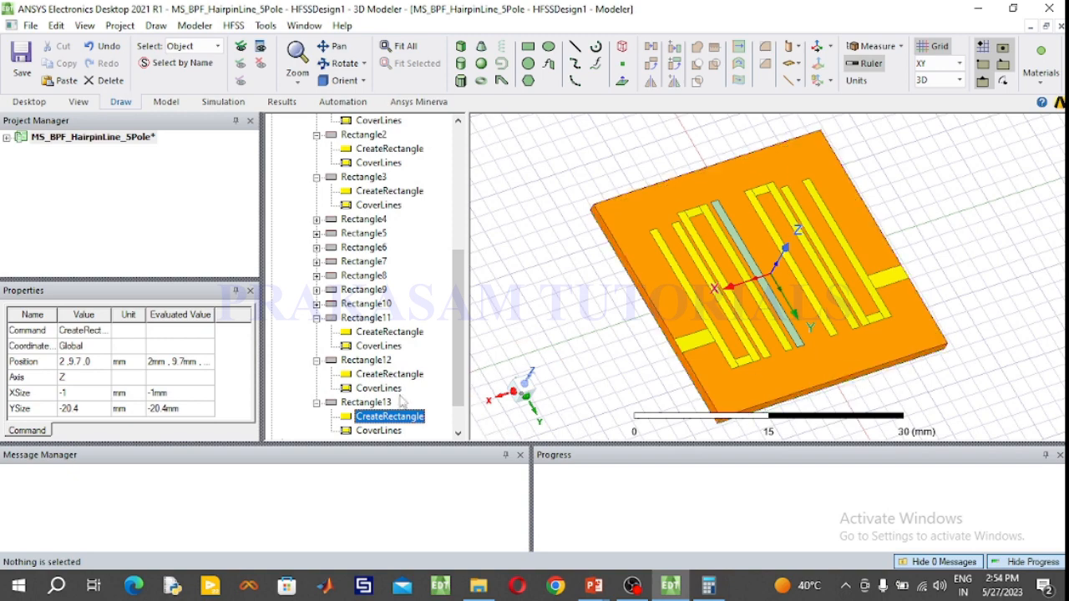
- Change the color of Rectangle13 to yellow and deselect it
double_click(366, 402)
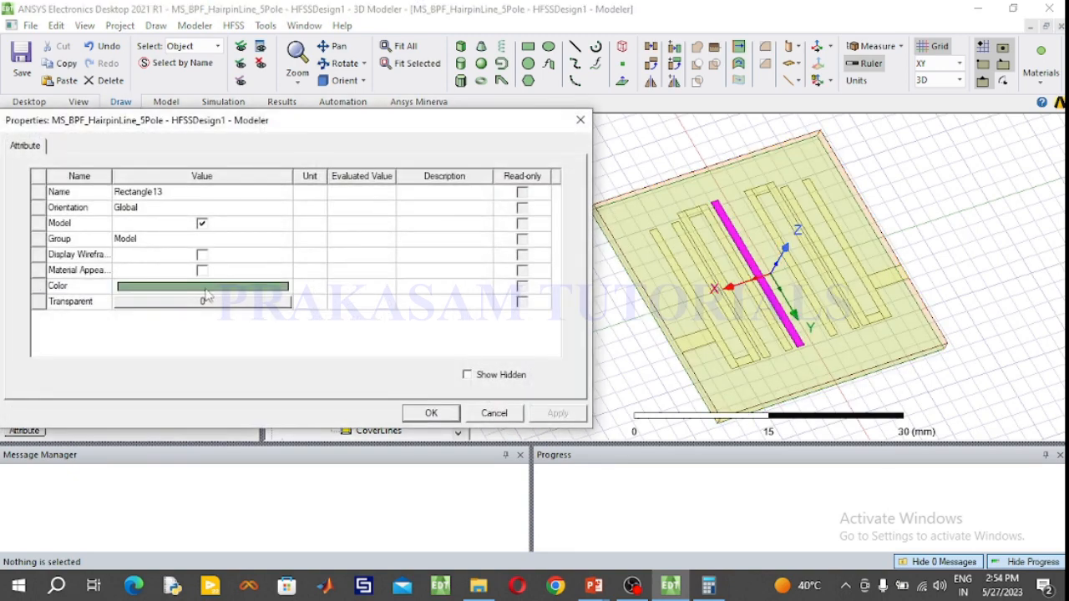
left_click(206, 287)
left_click(156, 207)
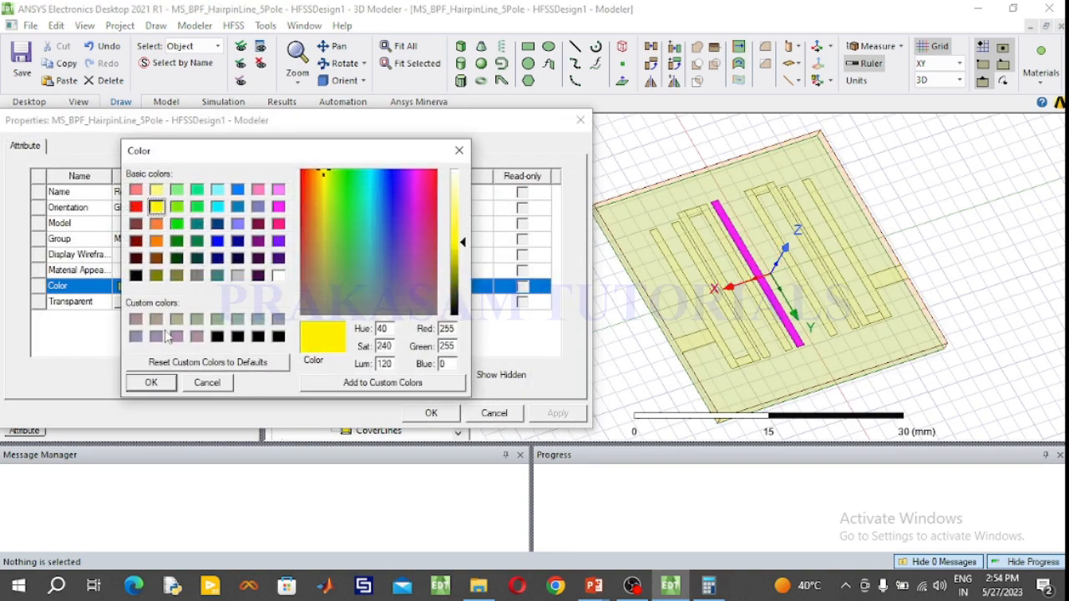
left_click(153, 382)
left_click(431, 412)
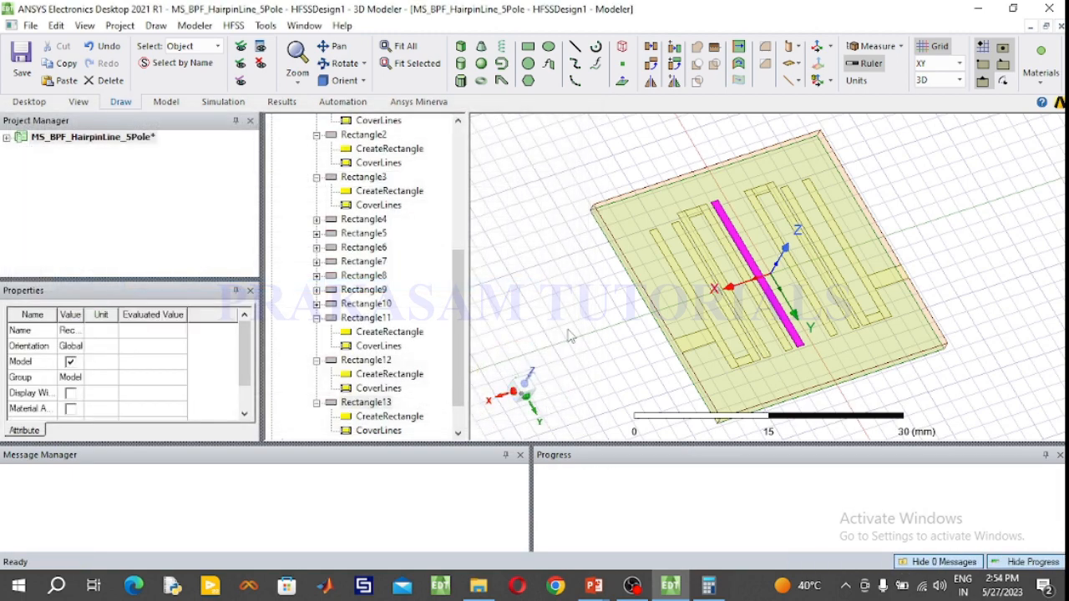
left_click(584, 339)
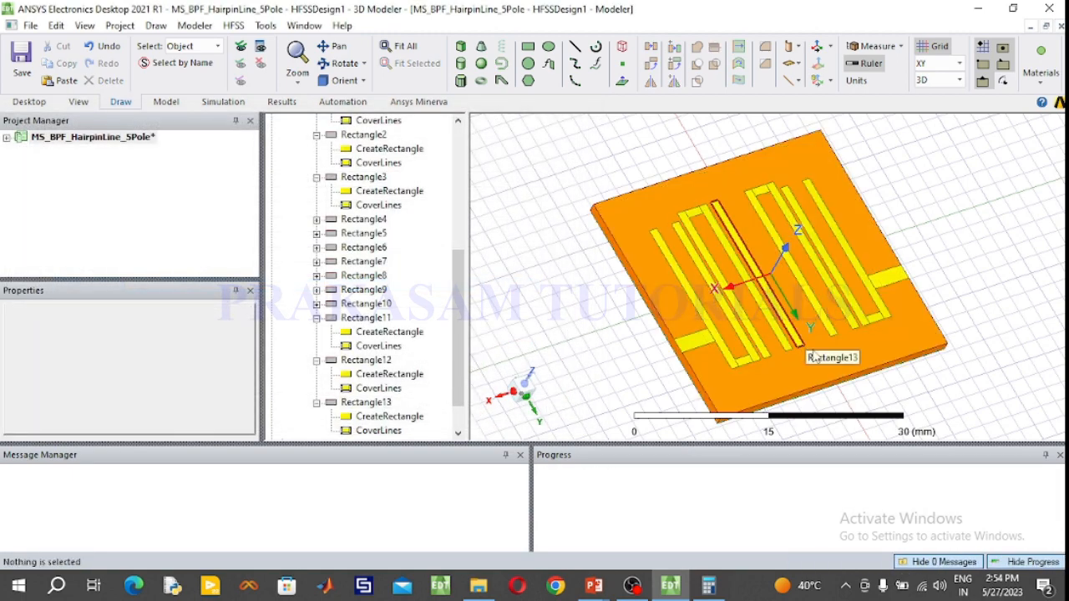
left_click(340, 62)
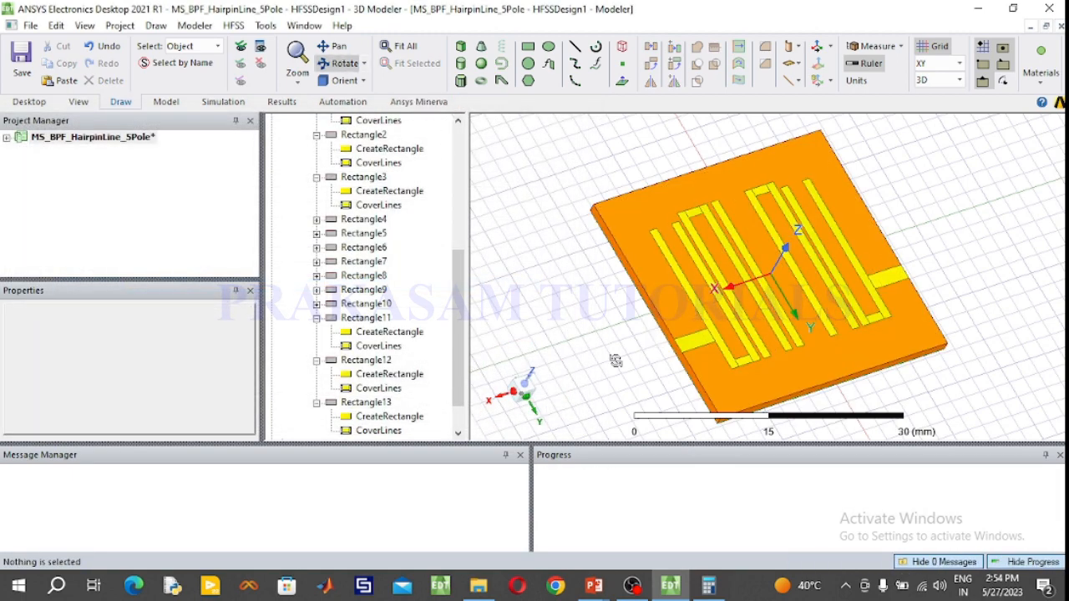
left_click_drag(638, 315, 755, 372)
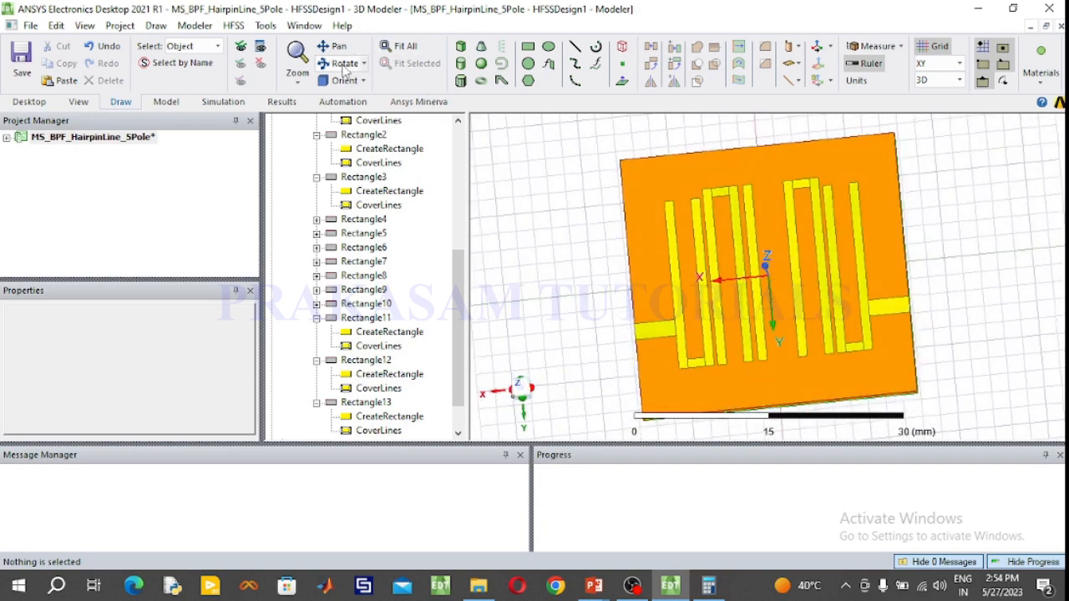
left_click(341, 63)
left_click(528, 46)
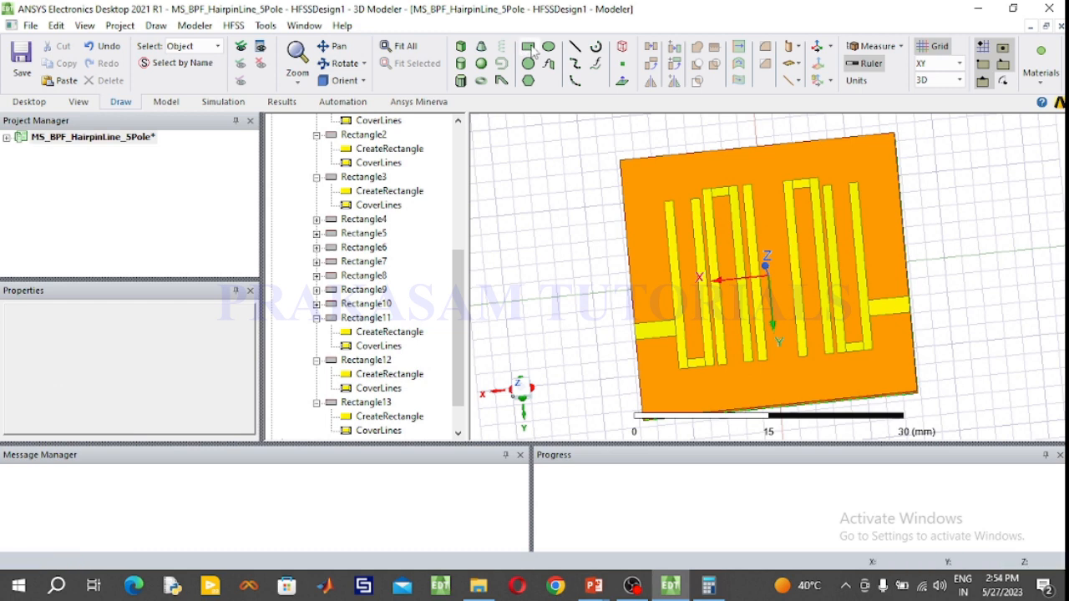
left_click(768, 361)
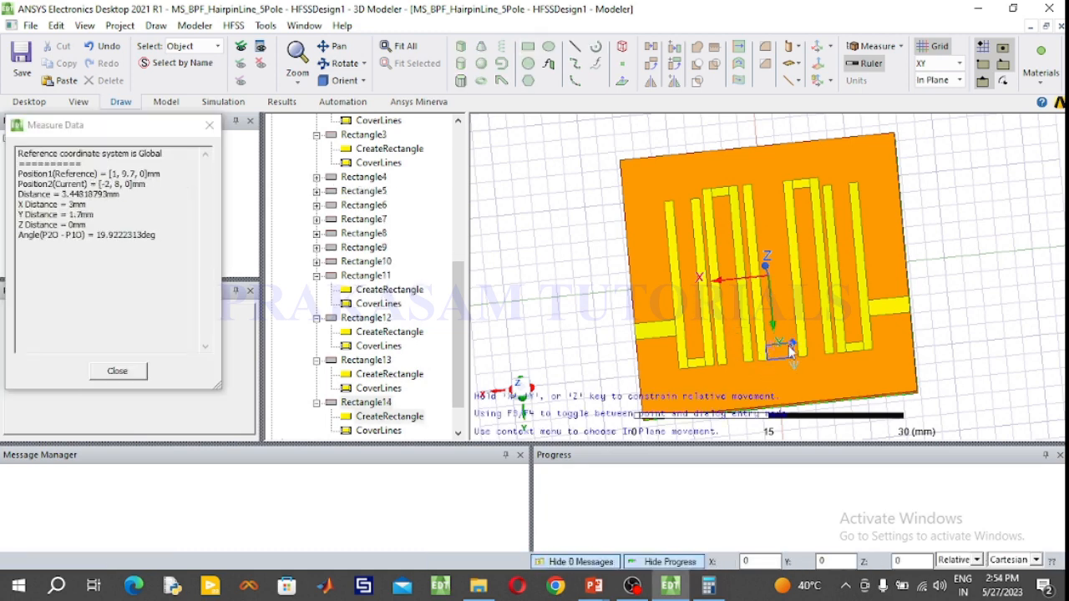
left_click(788, 345)
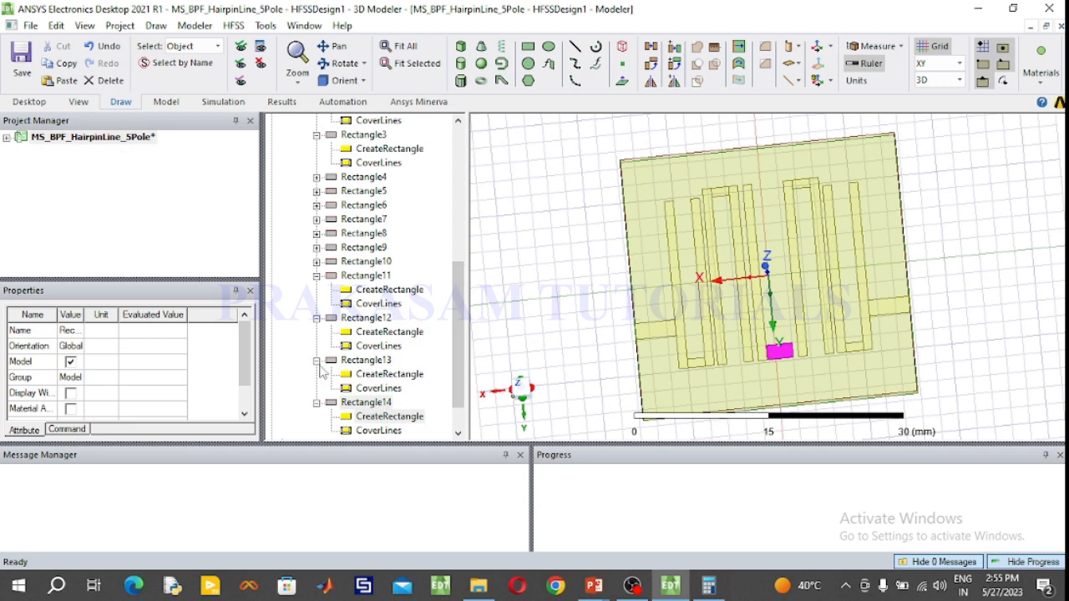
left_click(372, 403)
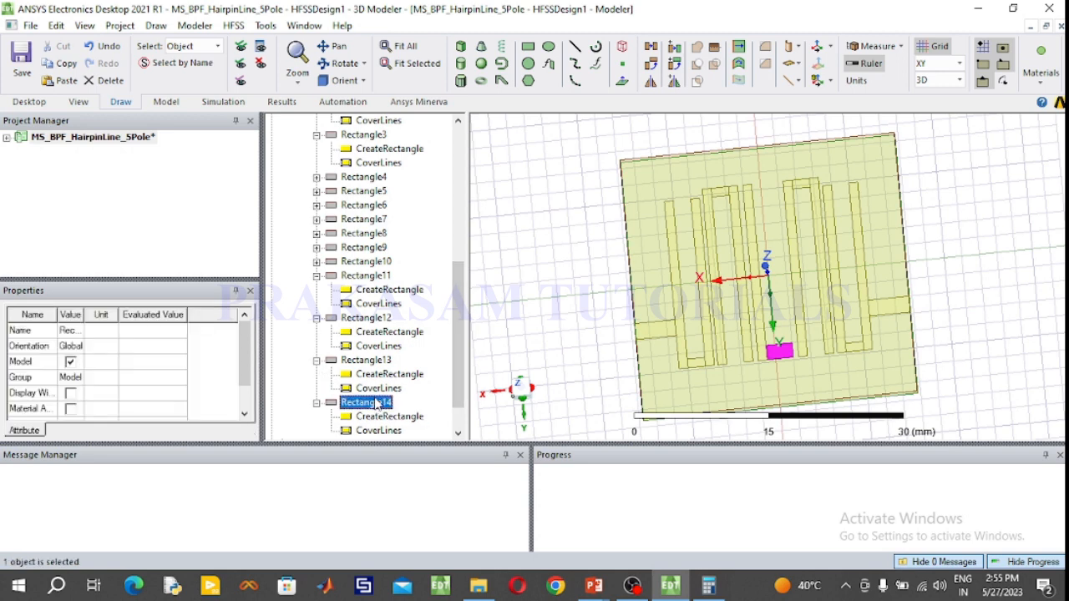
key("Delete")
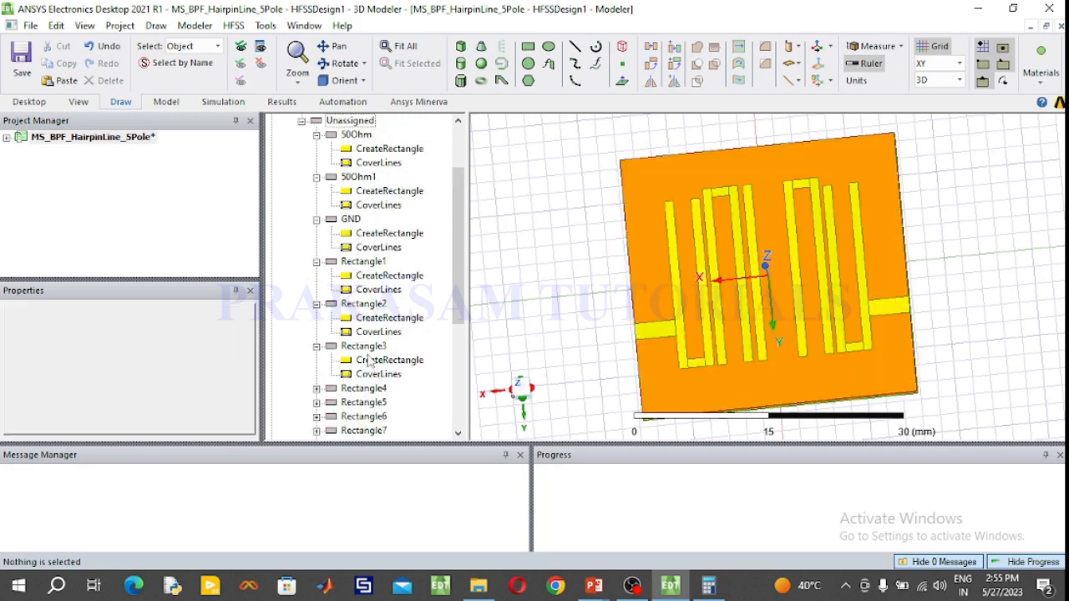
- Collapse the model tree entries of Rectangle3, Rectangle2, Rectangle1, GND, 50Ohm1 and 50Ohm
left_click(364, 346)
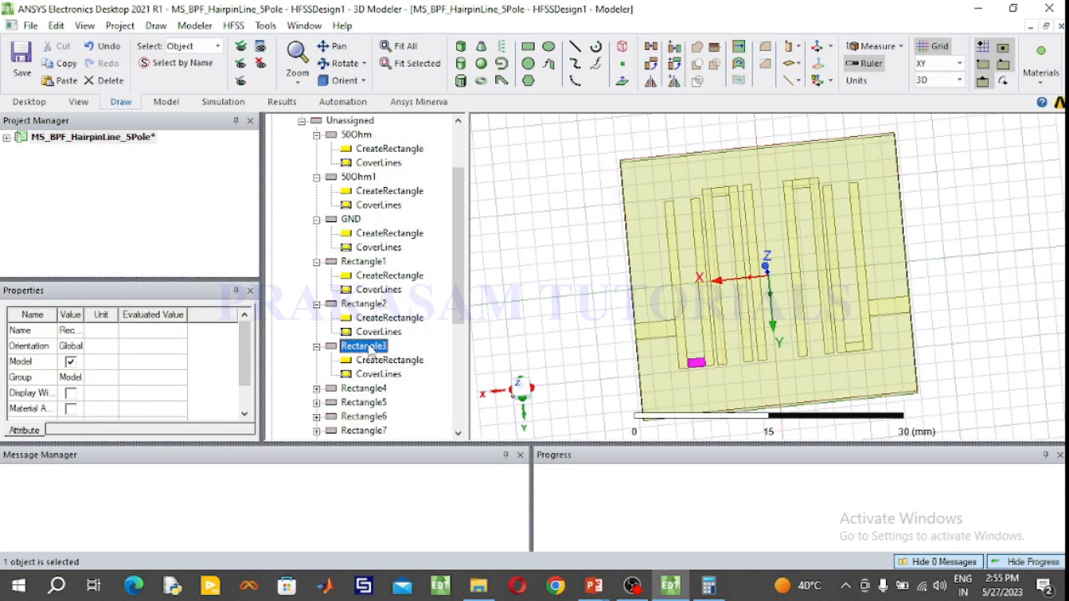
left_click(316, 345)
left_click(316, 304)
left_click(317, 262)
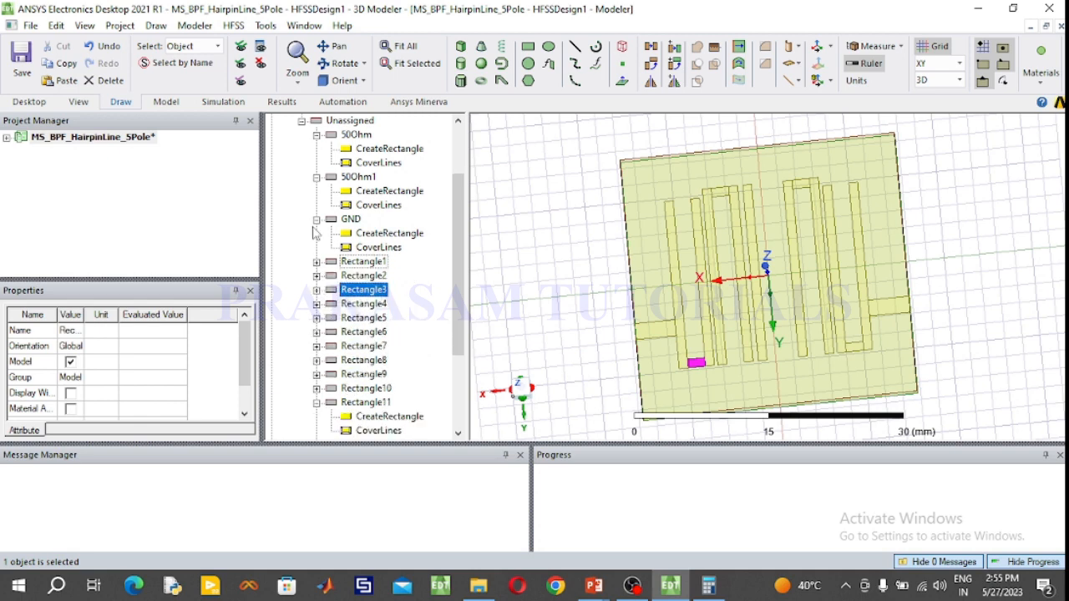
left_click(317, 218)
left_click(316, 177)
left_click(317, 135)
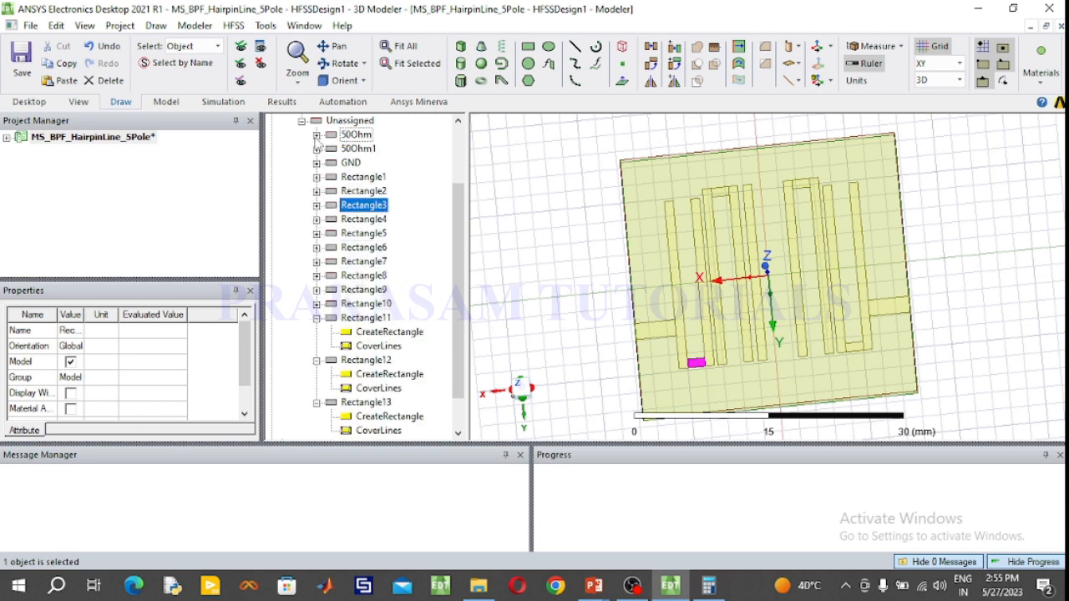
left_click(538, 324)
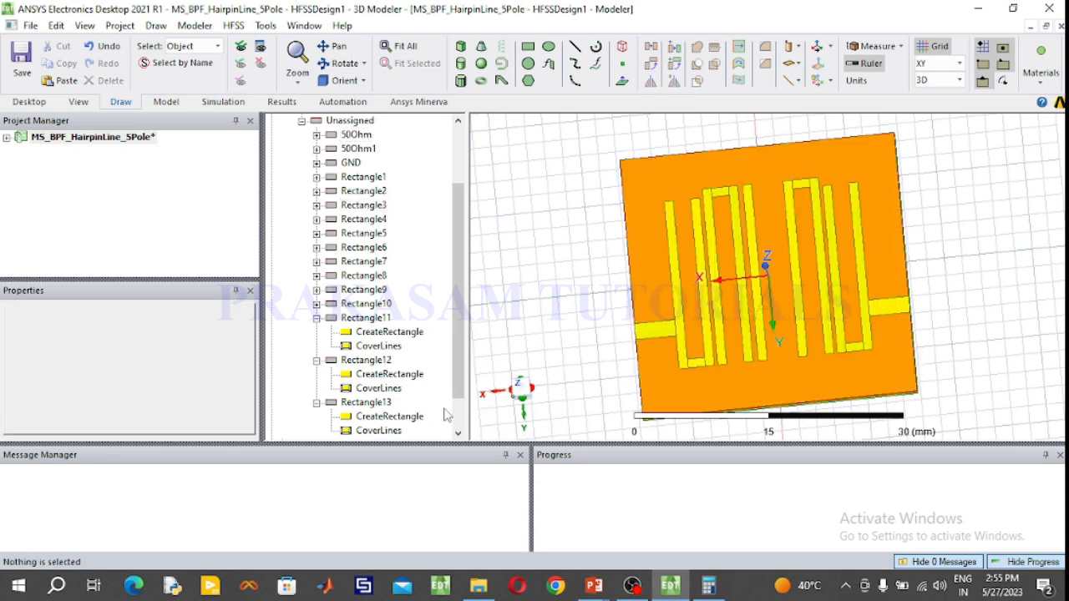
- Duplicate Rectangle13 and set the copy's position to -2, 9.7, 0 mm and its XSize to 1 mm
left_click(367, 402)
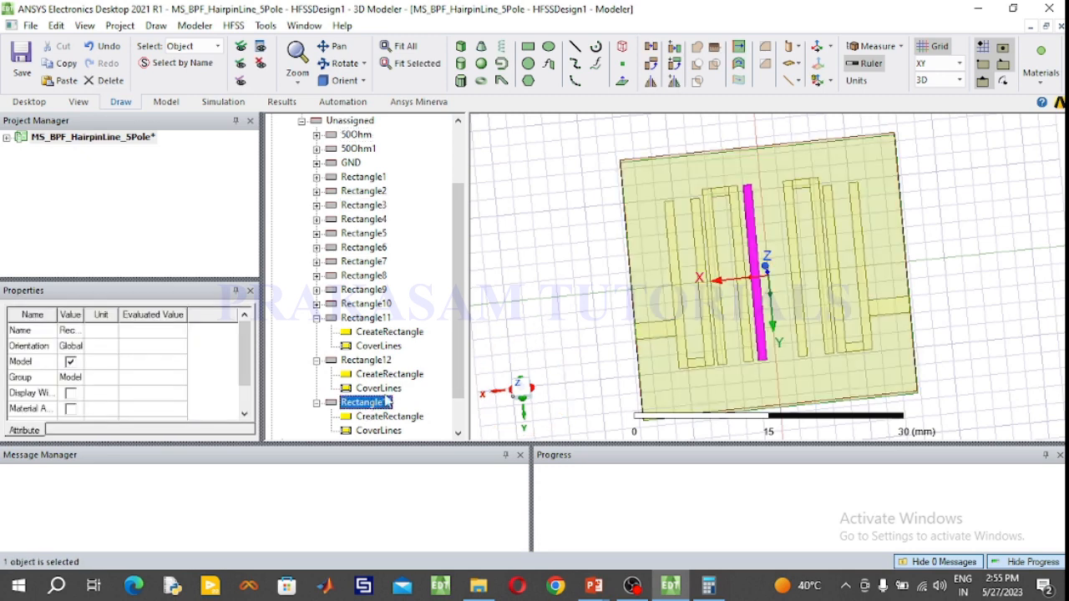
key("ctrl+v")
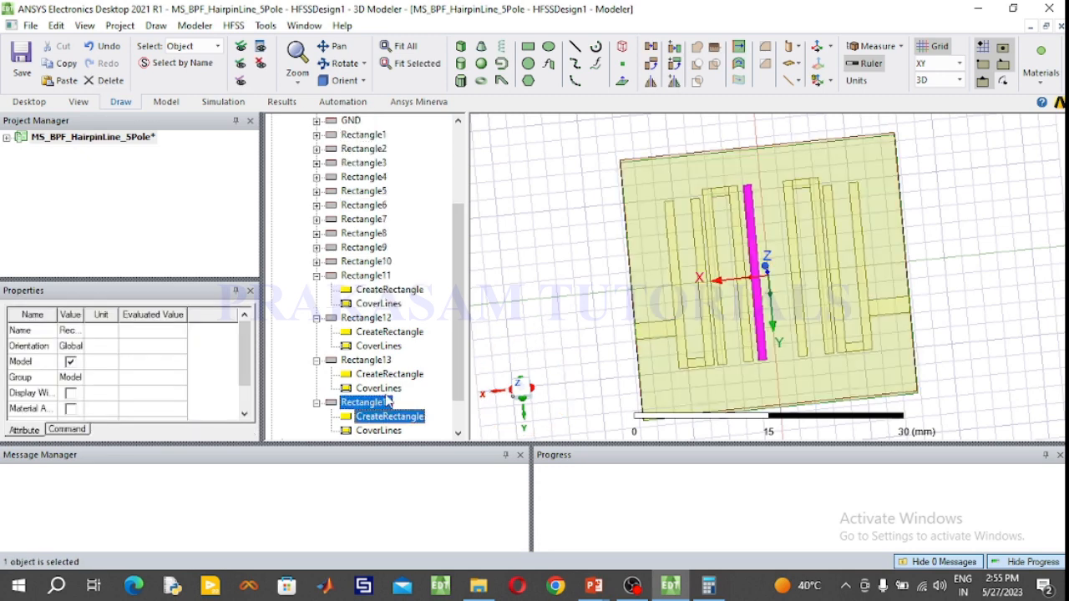
double_click(393, 417)
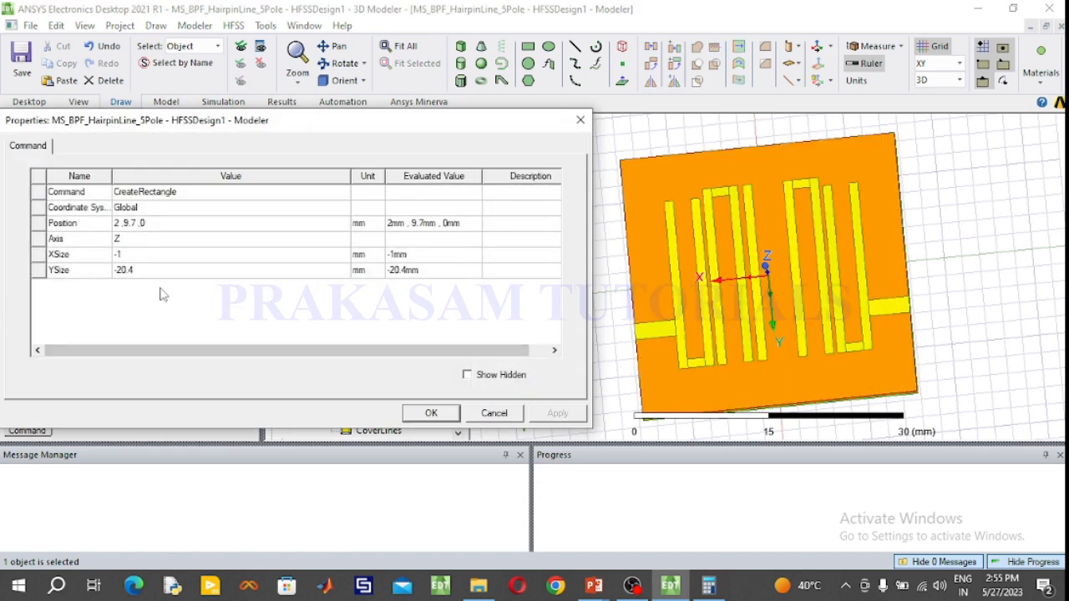
left_click(117, 227)
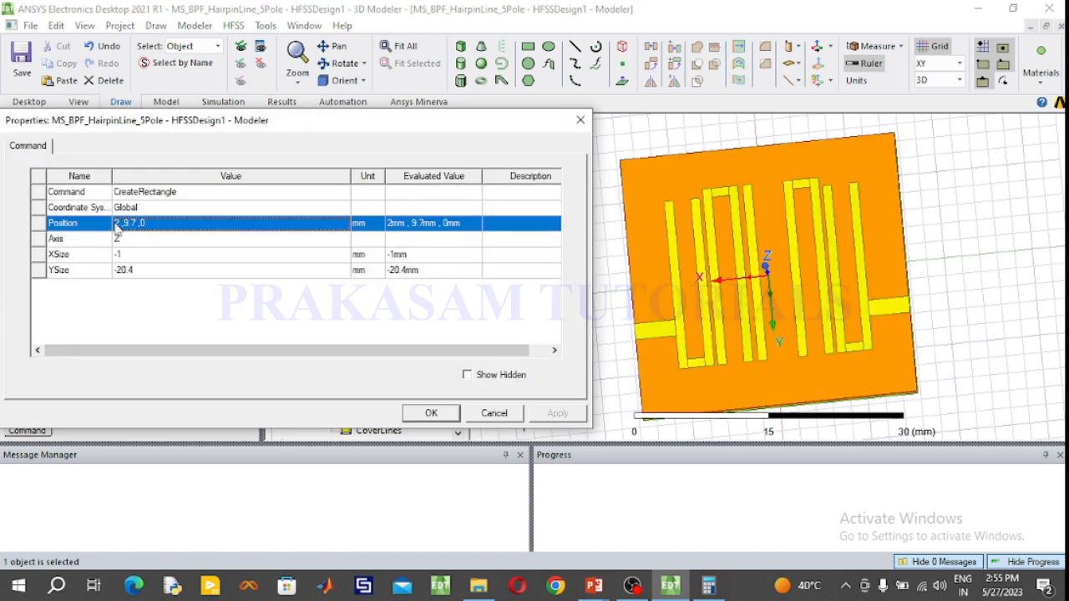
left_click(117, 223)
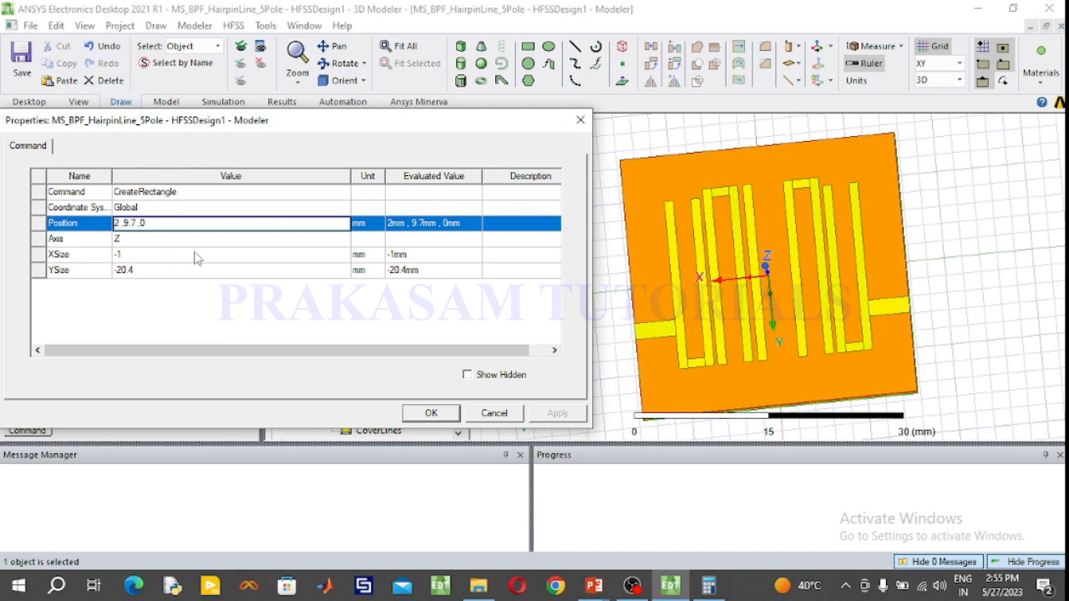
type("-")
left_click(118, 254)
key("Delete")
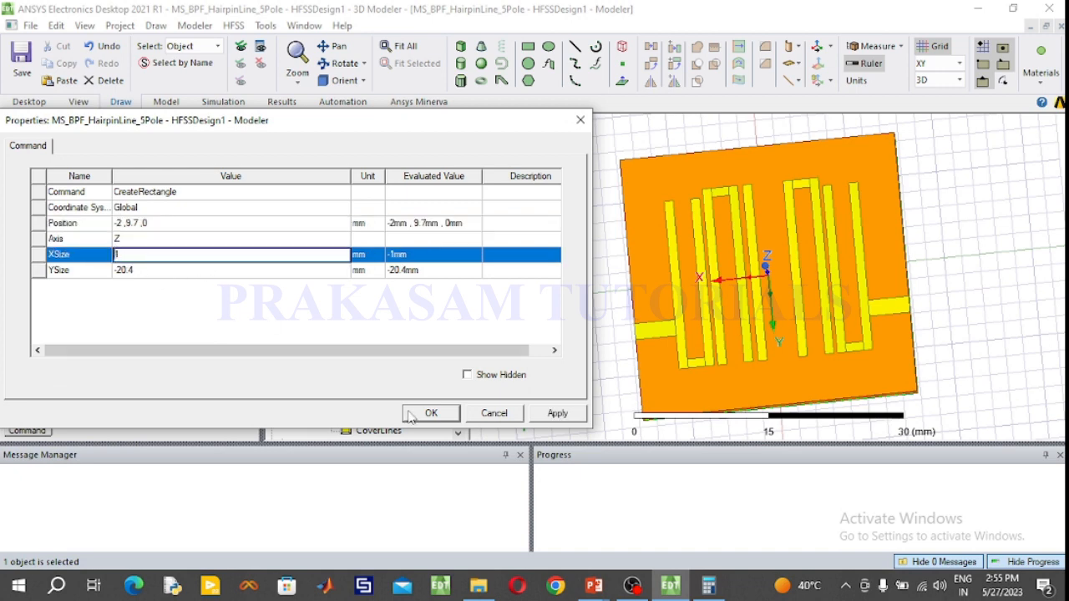
left_click(415, 415)
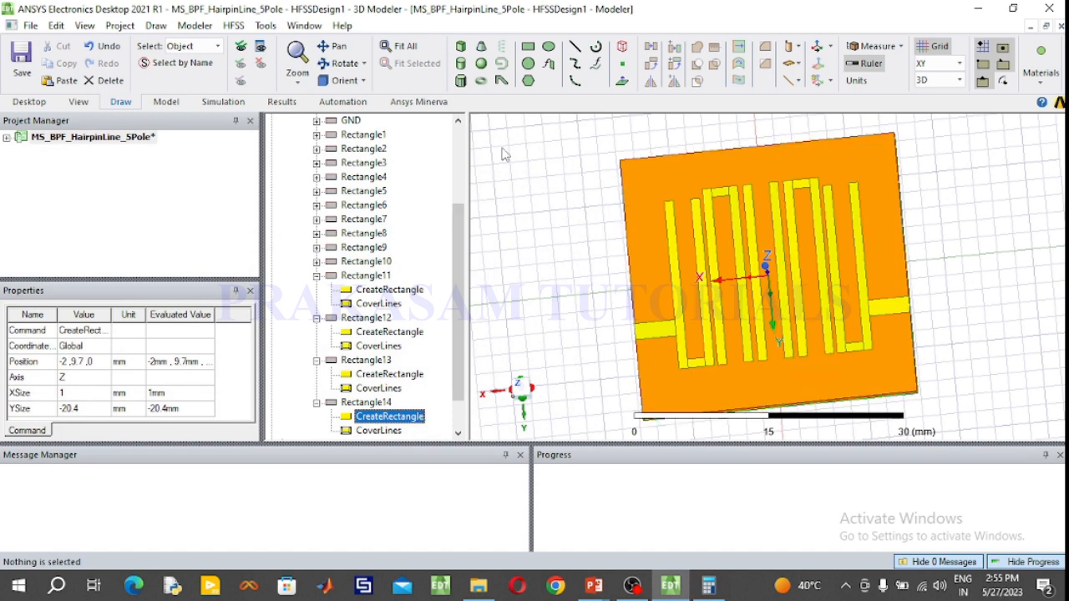
- Draw a rectangle of about 3 by 1.7 mm from 1, 9.7, 0 mm toward -X and -Y, between the middle strips' +Y ends
left_click(527, 49)
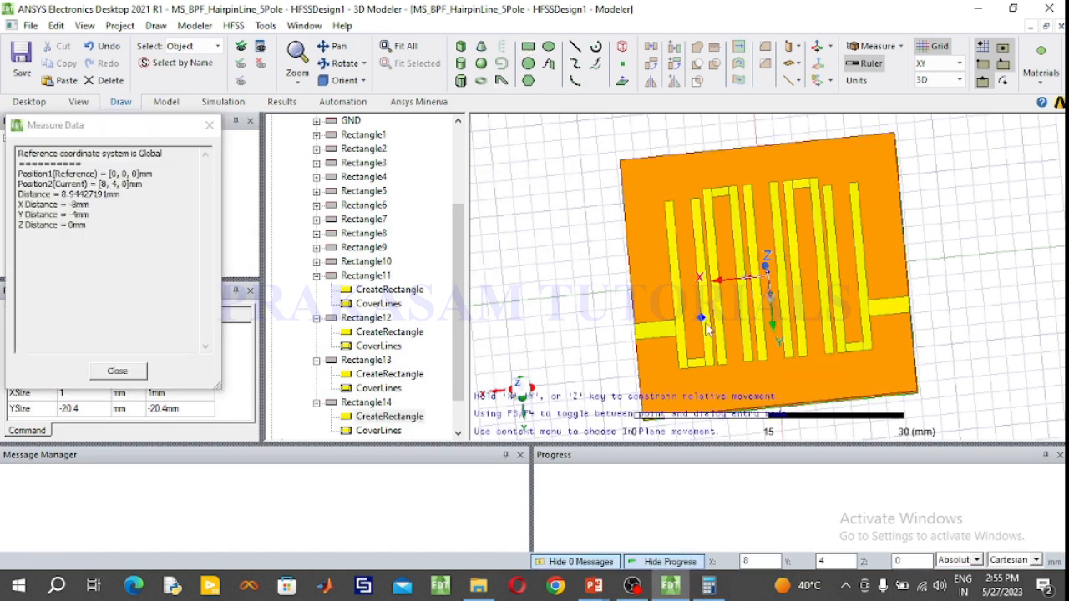
left_click(766, 360)
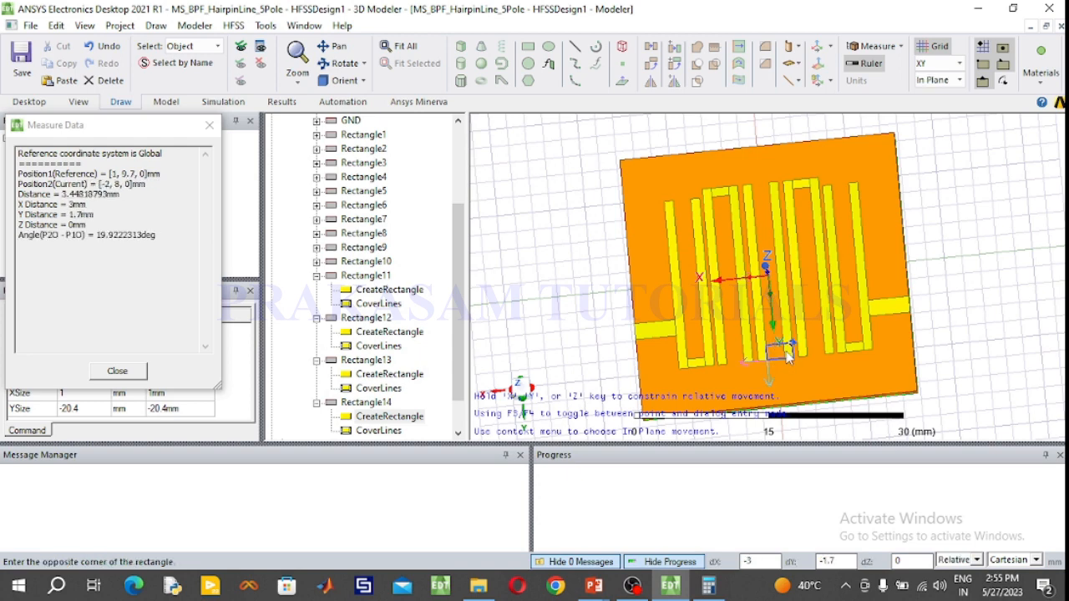
left_click(785, 356)
- Set the new connecting rectangle's XSize to -2 mm and YSize to -1 mm
double_click(391, 415)
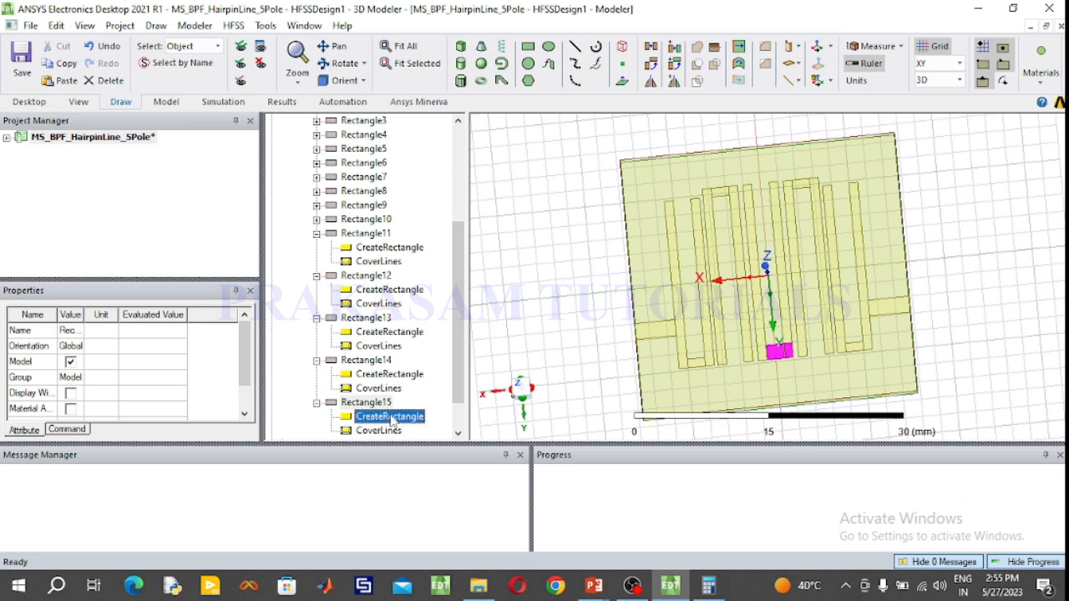
left_click(138, 256)
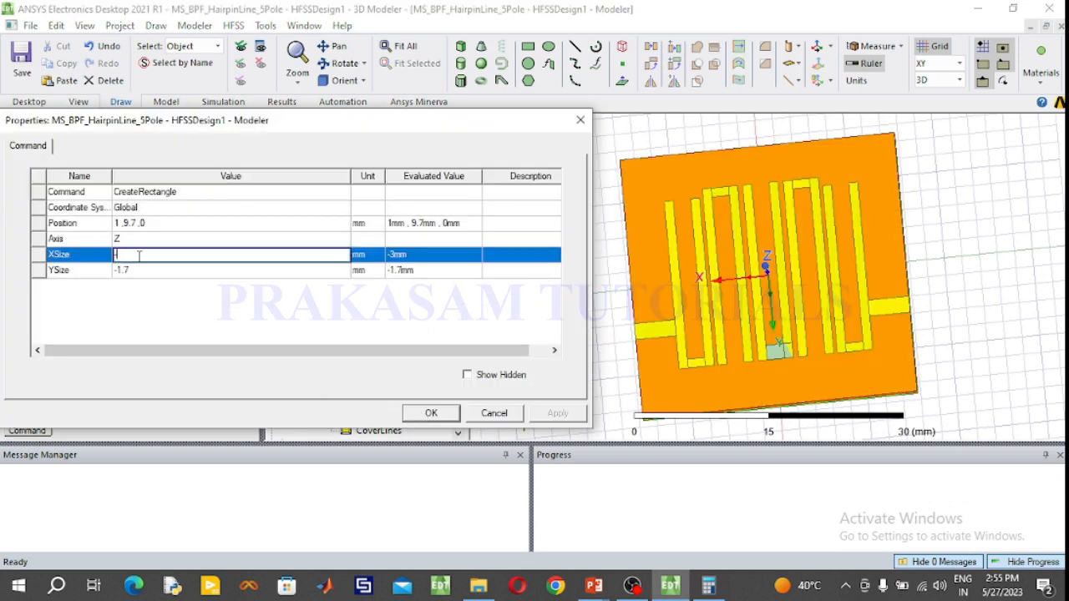
type("2")
left_click(148, 271)
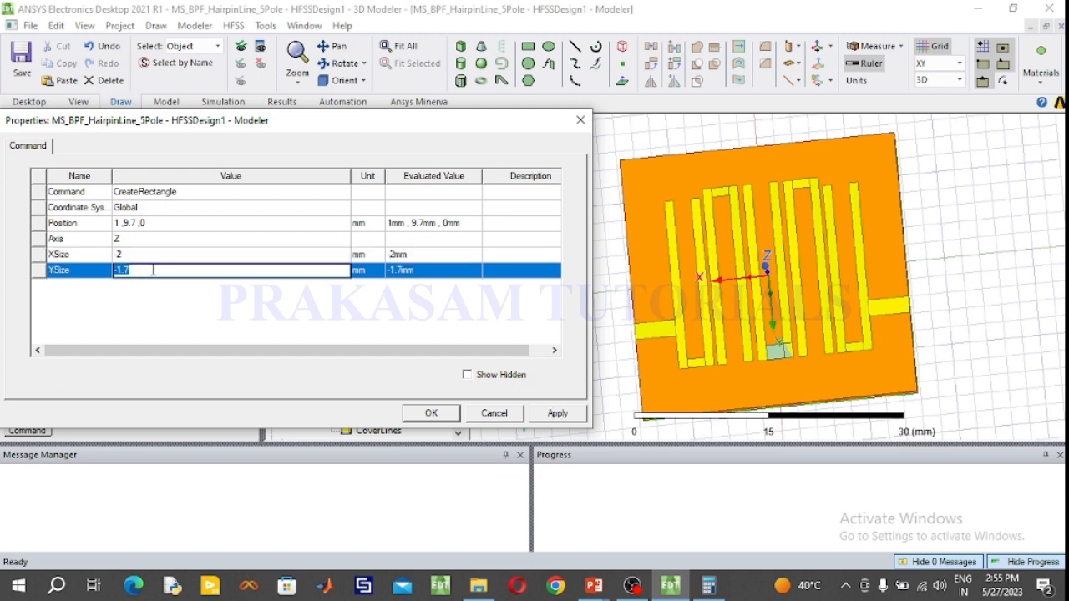
left_click(153, 269)
left_click(421, 415)
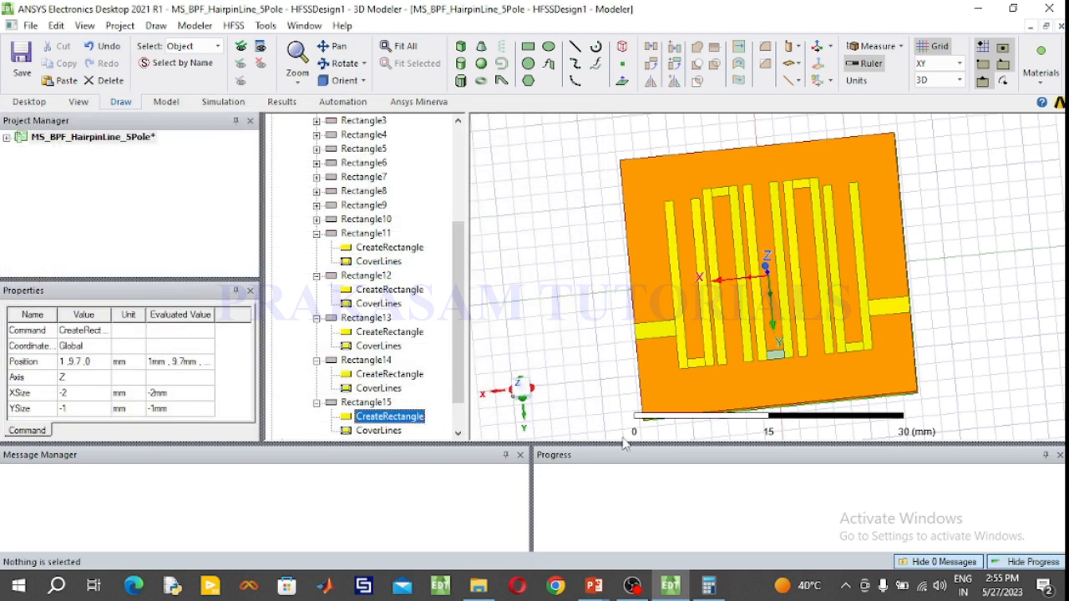
- Change the color of the middle resonator's connecting rectangle to yellow and deselect it
scroll(785, 361, "up", 5)
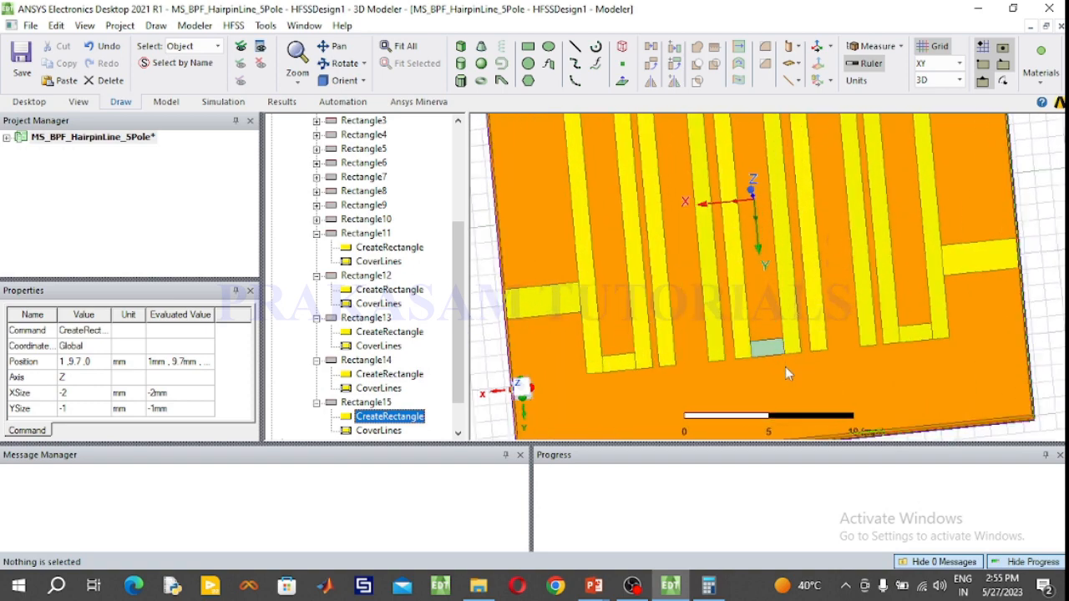
double_click(766, 347)
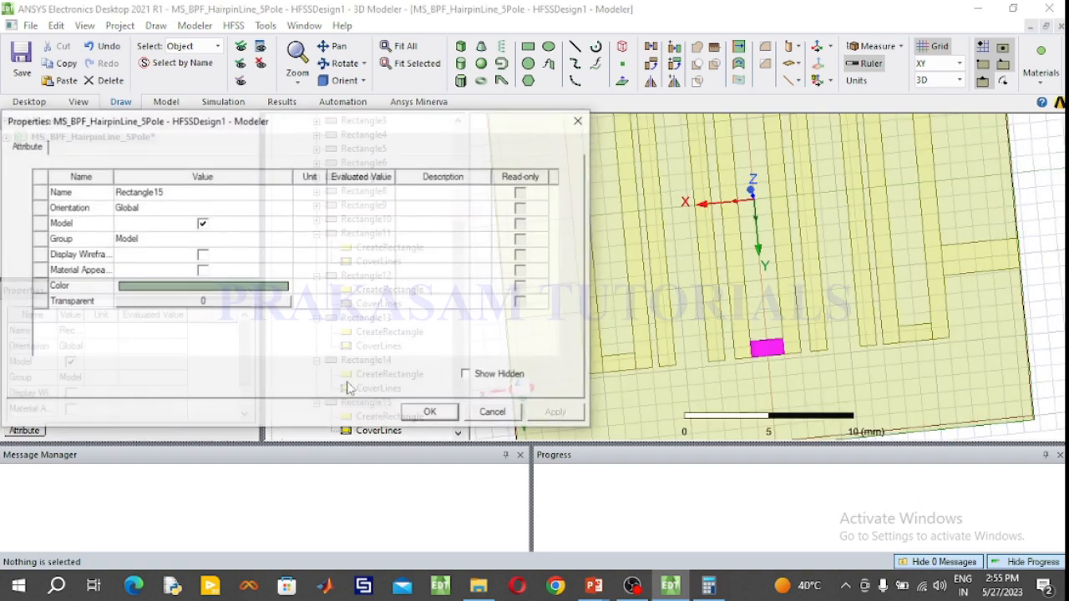
left_click(152, 286)
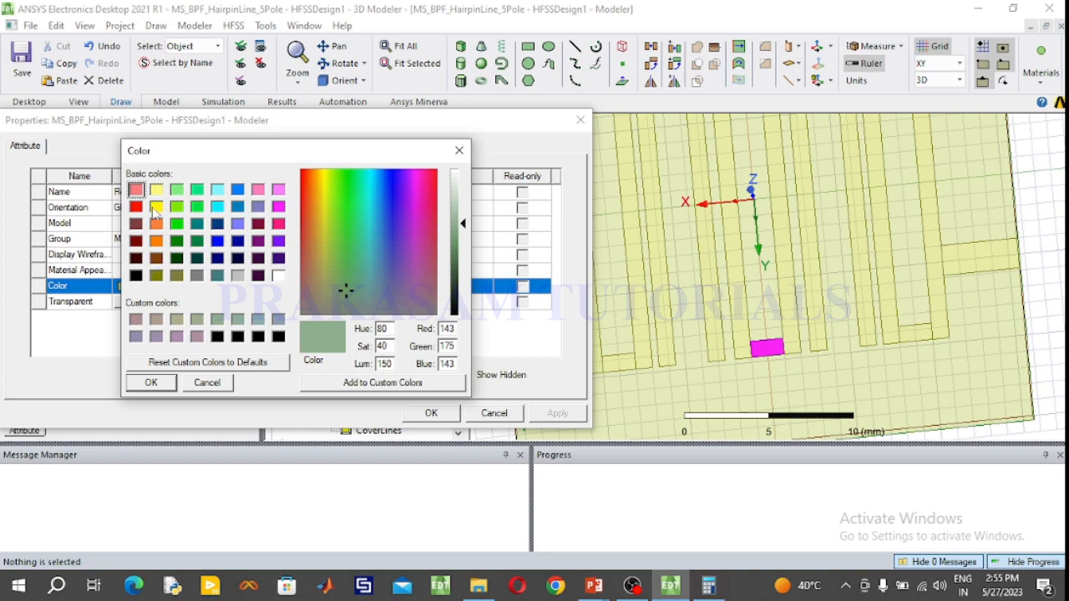
left_click(156, 207)
left_click(152, 382)
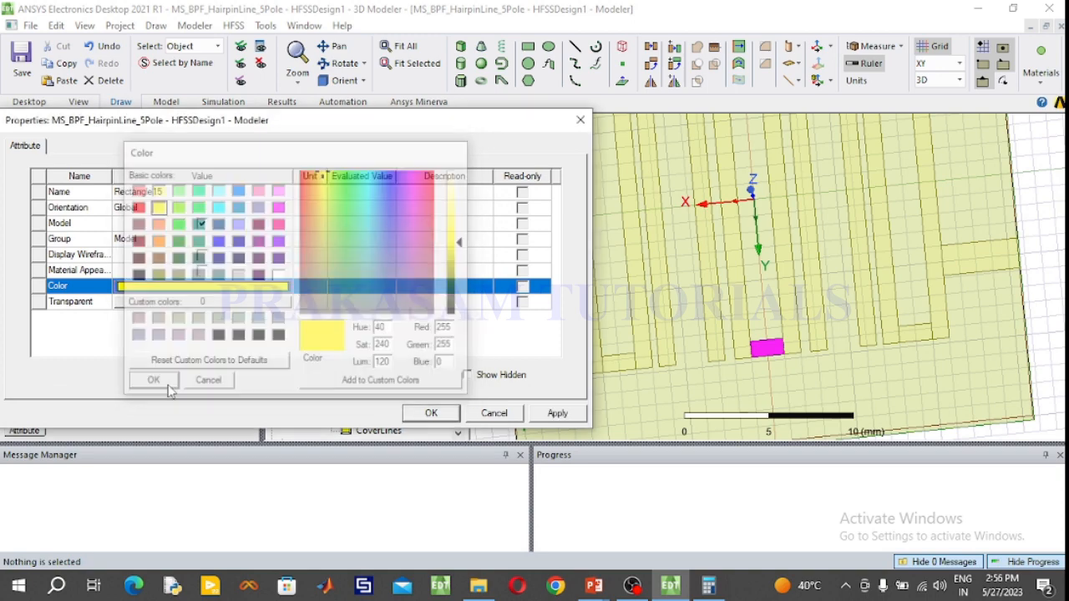
left_click(431, 413)
left_click(1058, 306)
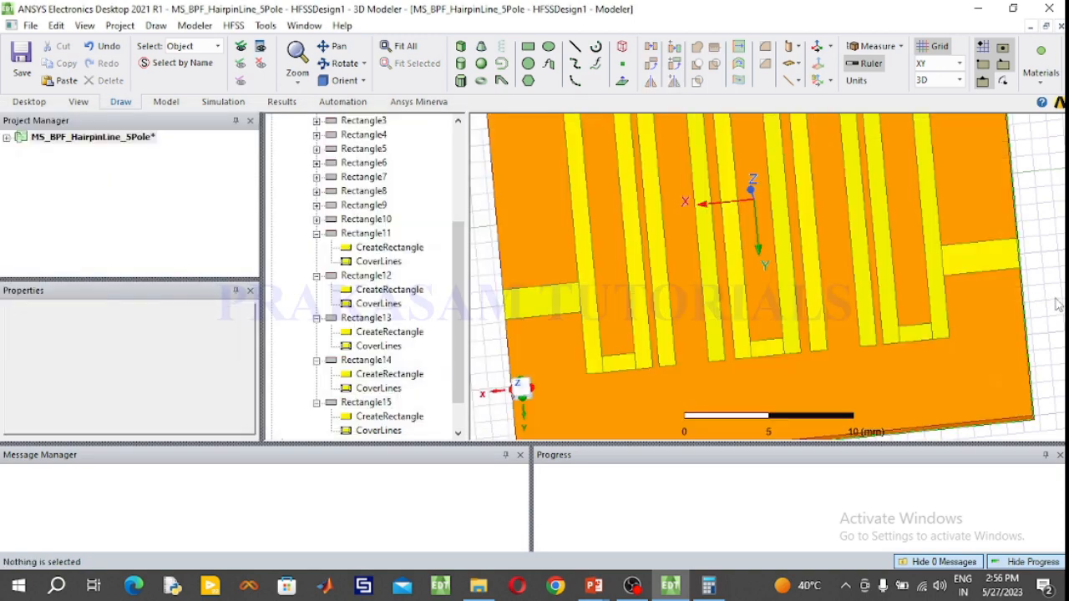
- Collapse the model tree entries of Rectangle11, Rectangle12, Rectangle13, Rectangle14 and Rectangle15
left_click(402, 46)
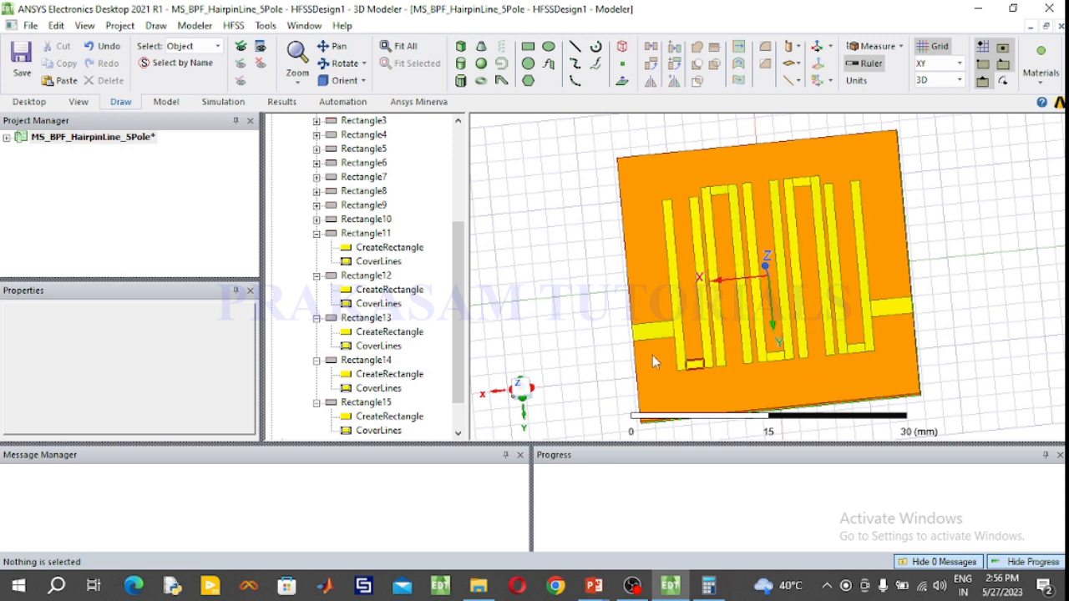
left_click(317, 234)
left_click(318, 249)
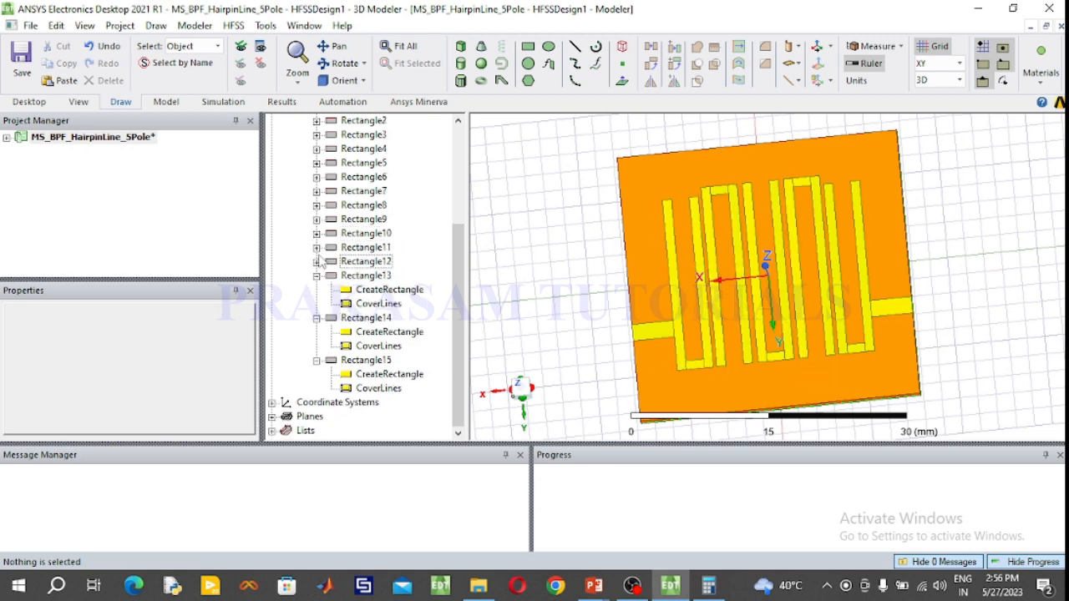
left_click(316, 276)
left_click(317, 318)
left_click(316, 361)
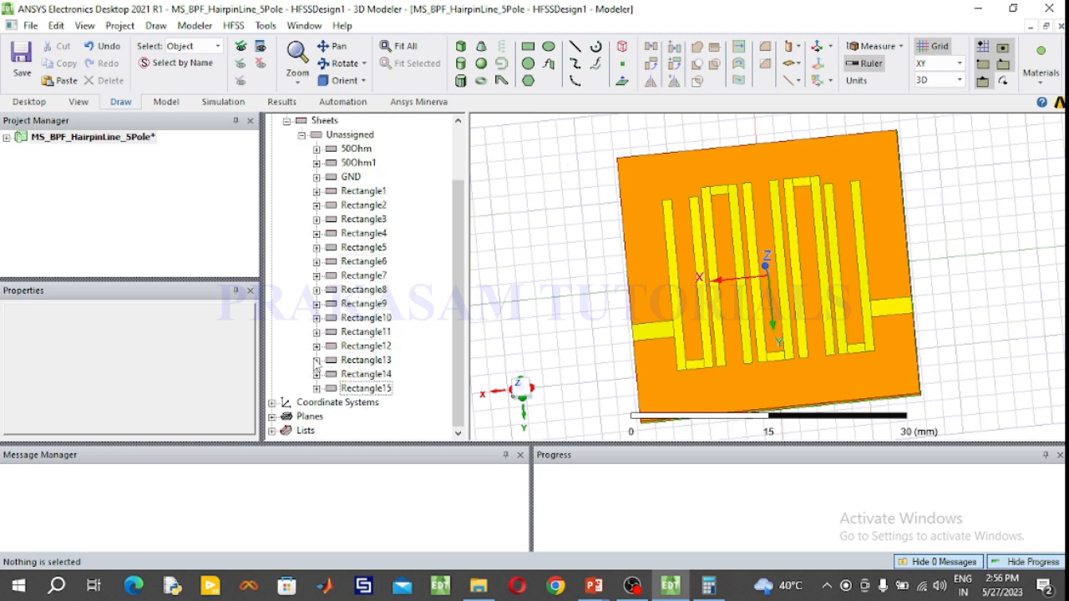
left_click(355, 149)
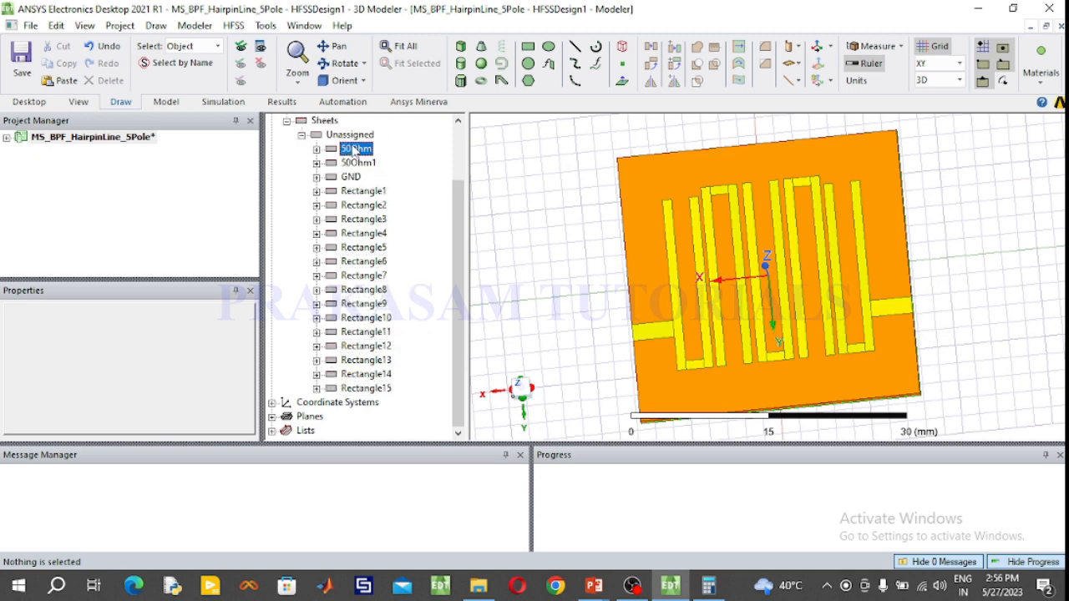
left_click(363, 191, "ctrl")
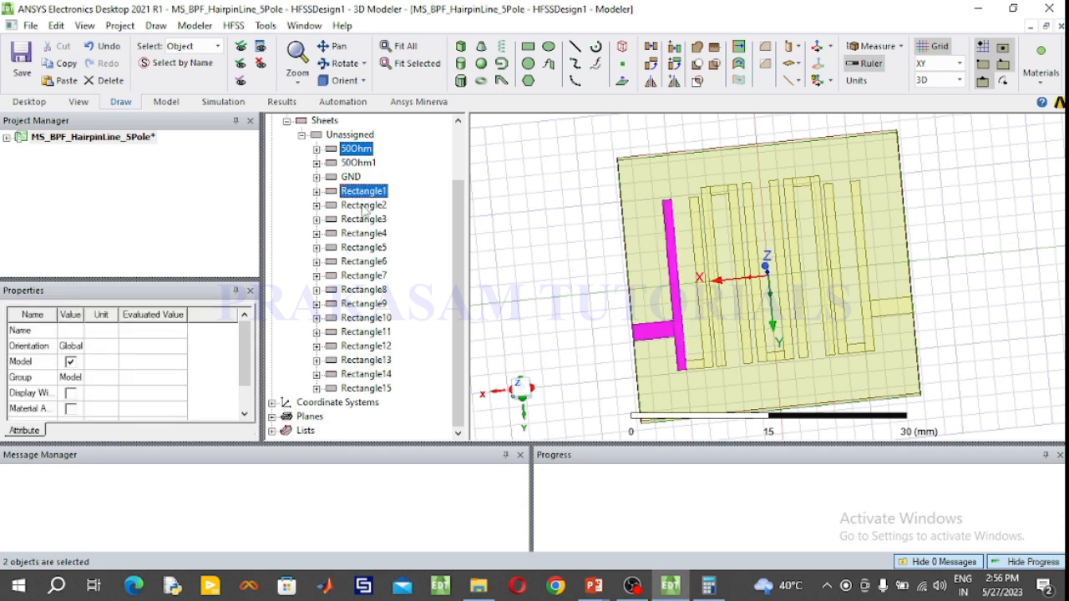
left_click(364, 206, "ctrl")
left_click(363, 207, "ctrl")
left_click(373, 321, "ctrl")
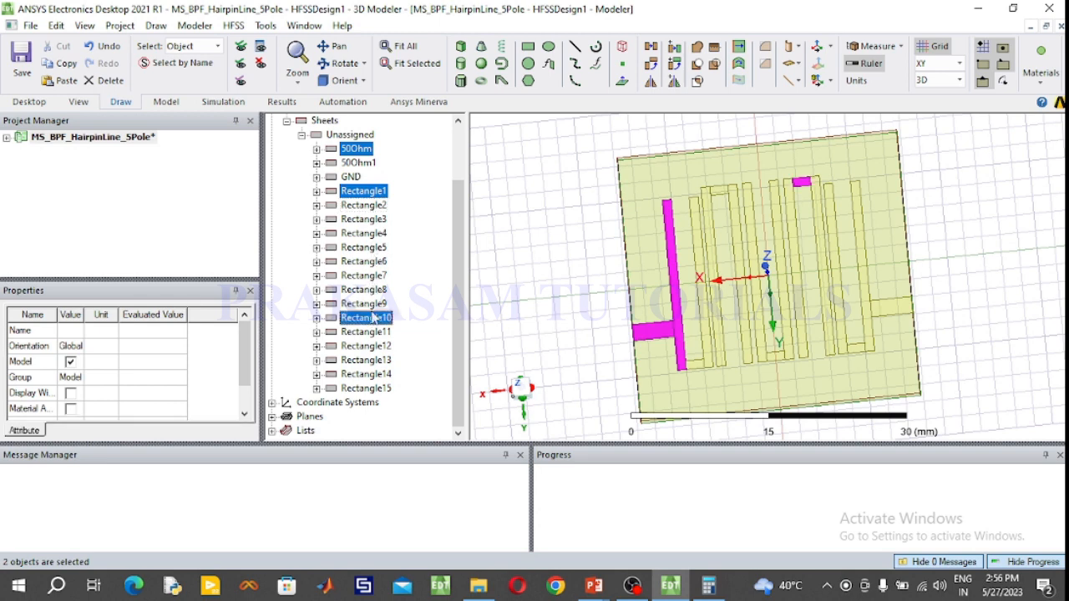
left_click(374, 319, "ctrl")
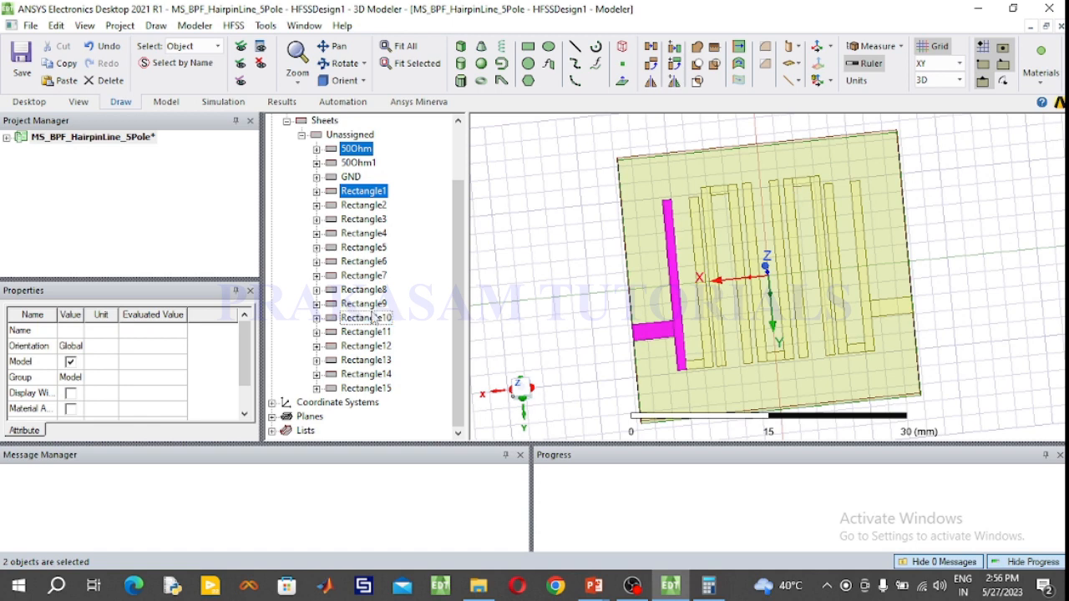
left_click(577, 306)
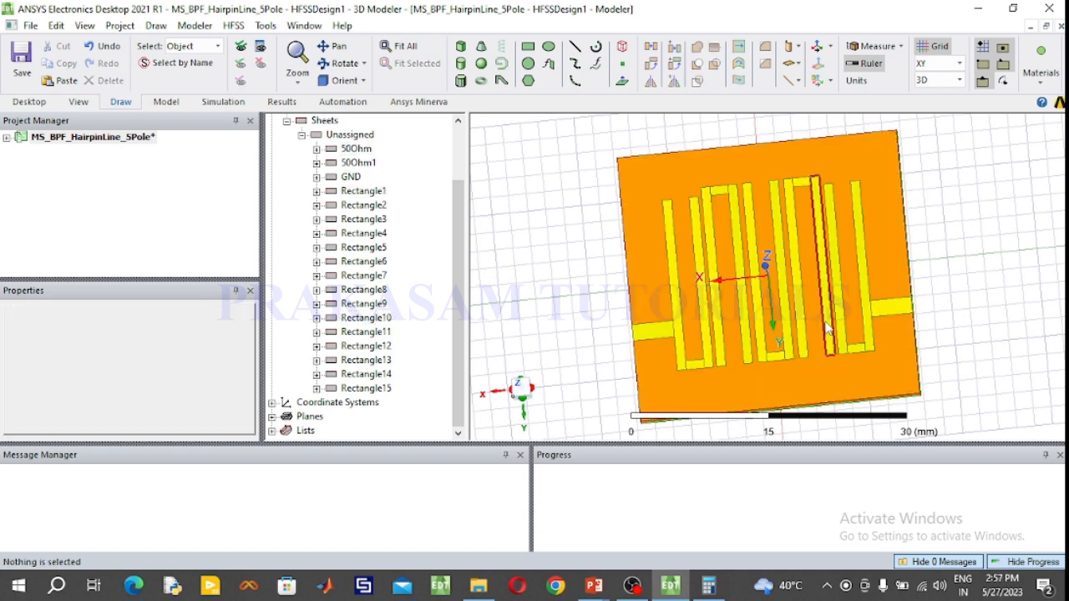
left_click(870, 334)
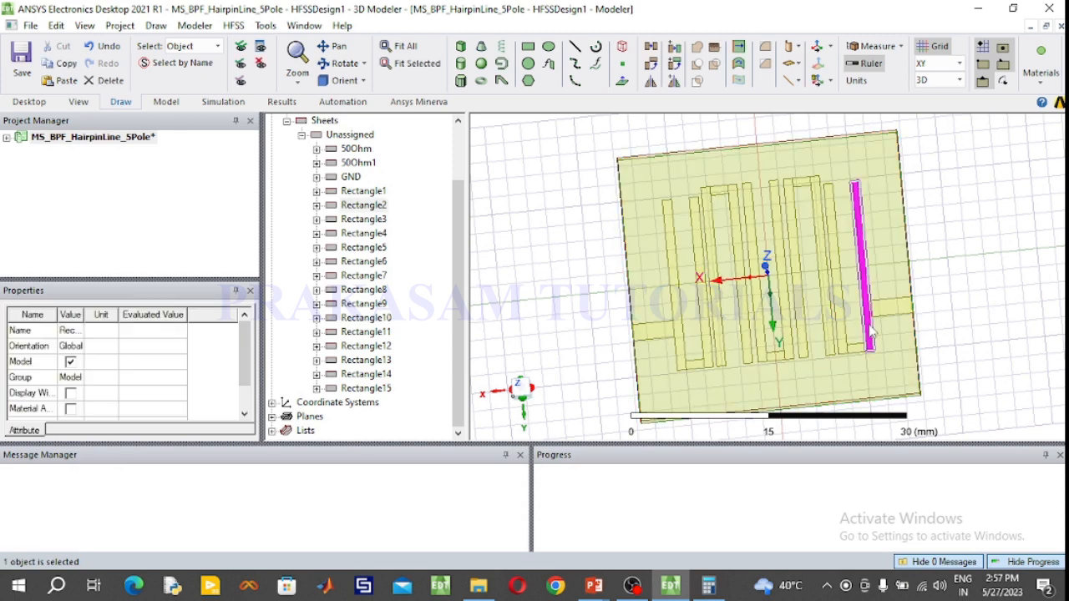
left_click(683, 339)
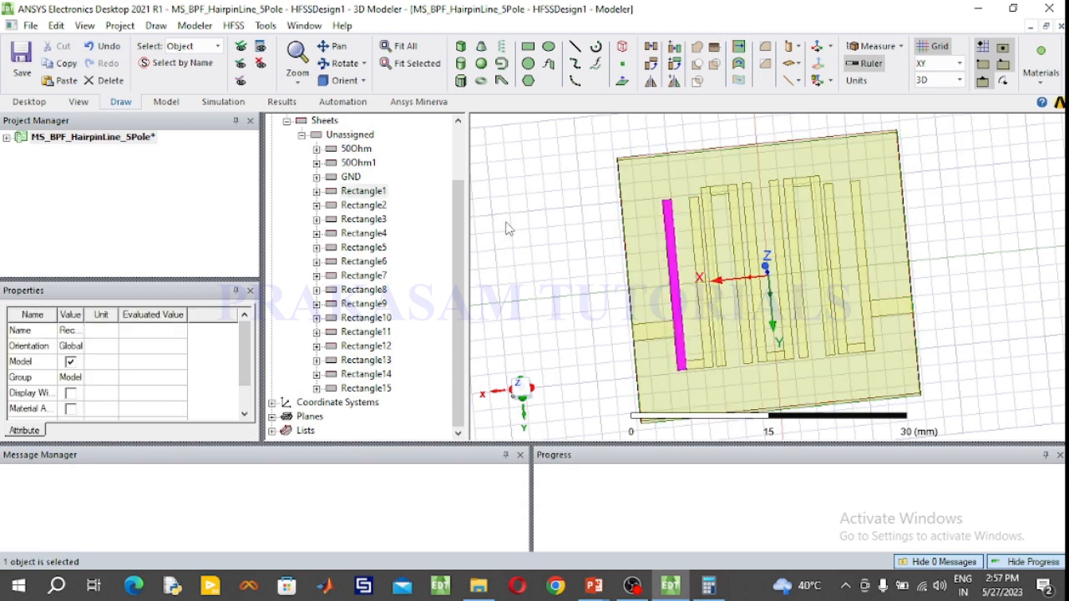
left_click(527, 193)
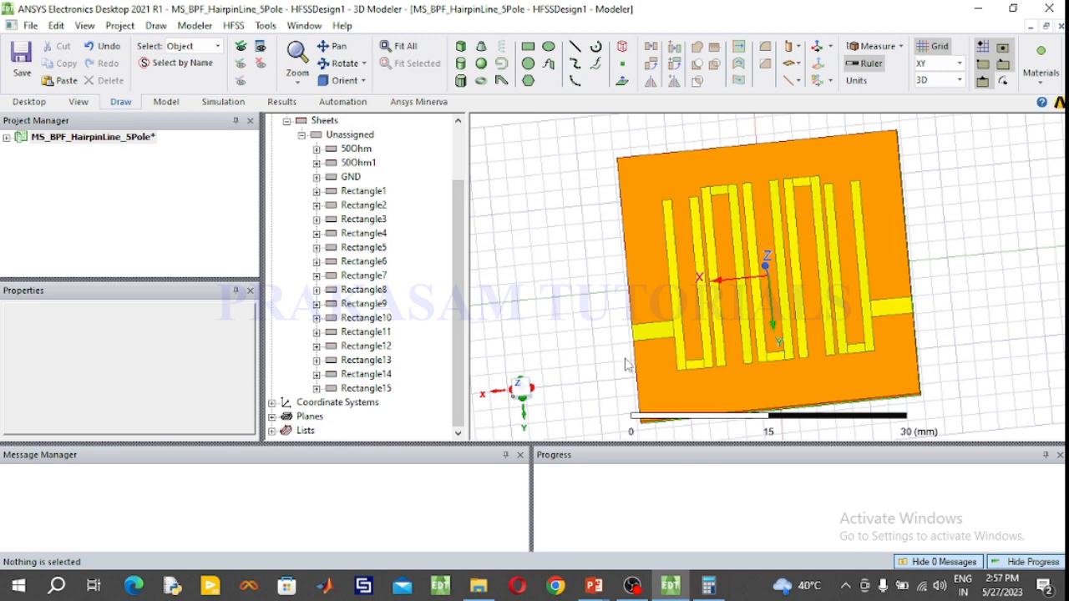
left_click(658, 335)
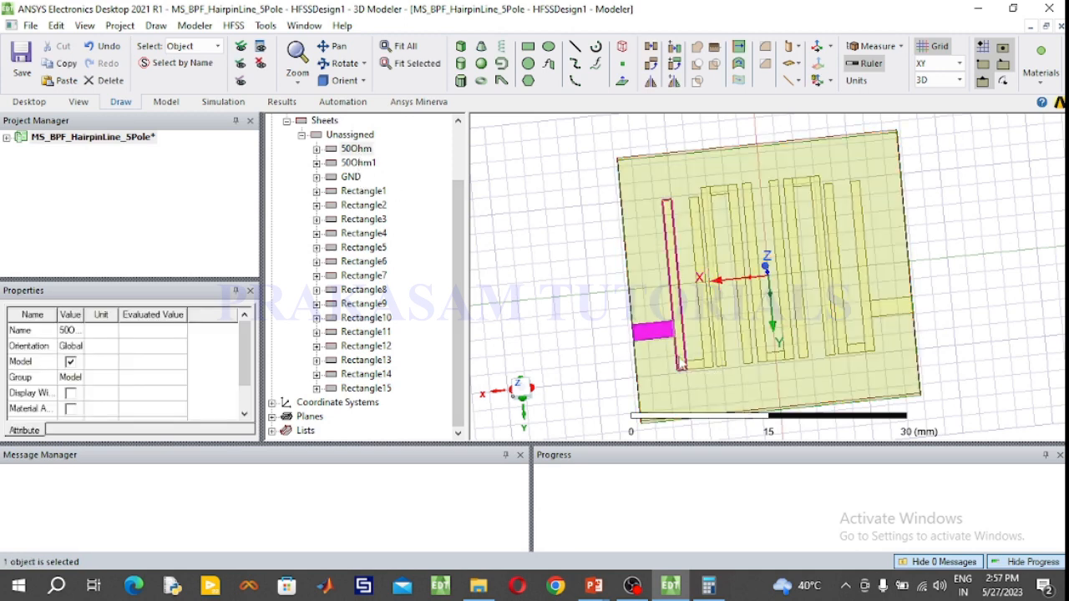
left_click(679, 360, "ctrl")
left_click(676, 302, "ctrl")
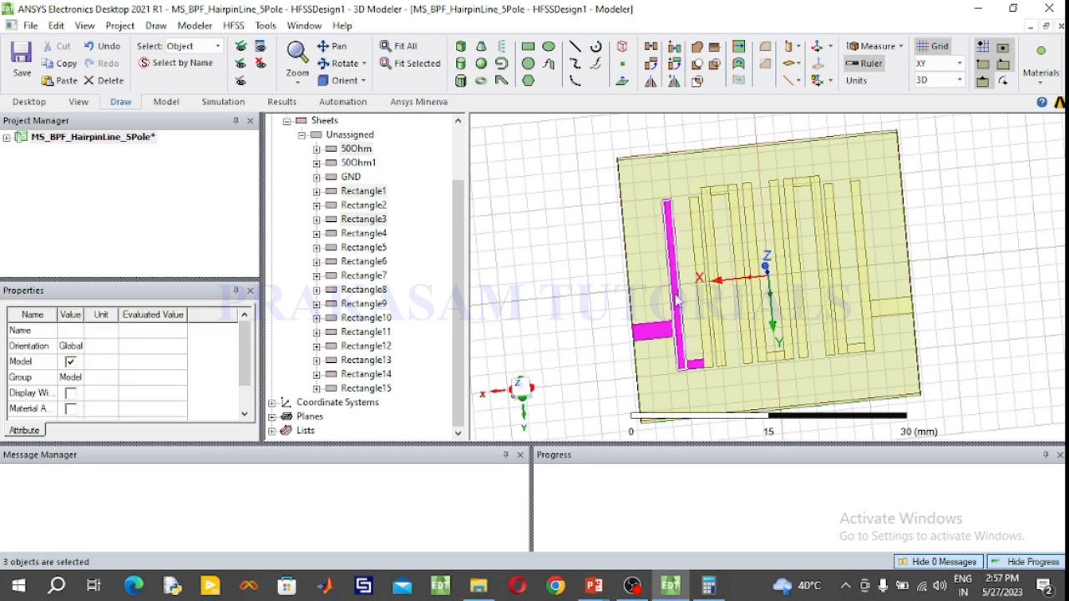
left_click(690, 365, "ctrl")
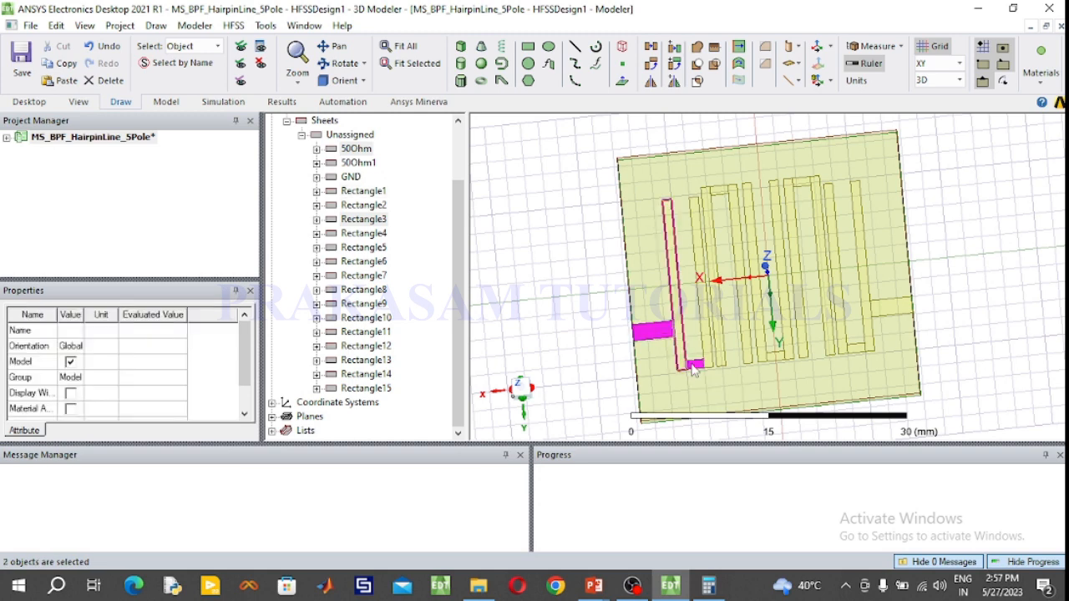
left_click(694, 365, "ctrl")
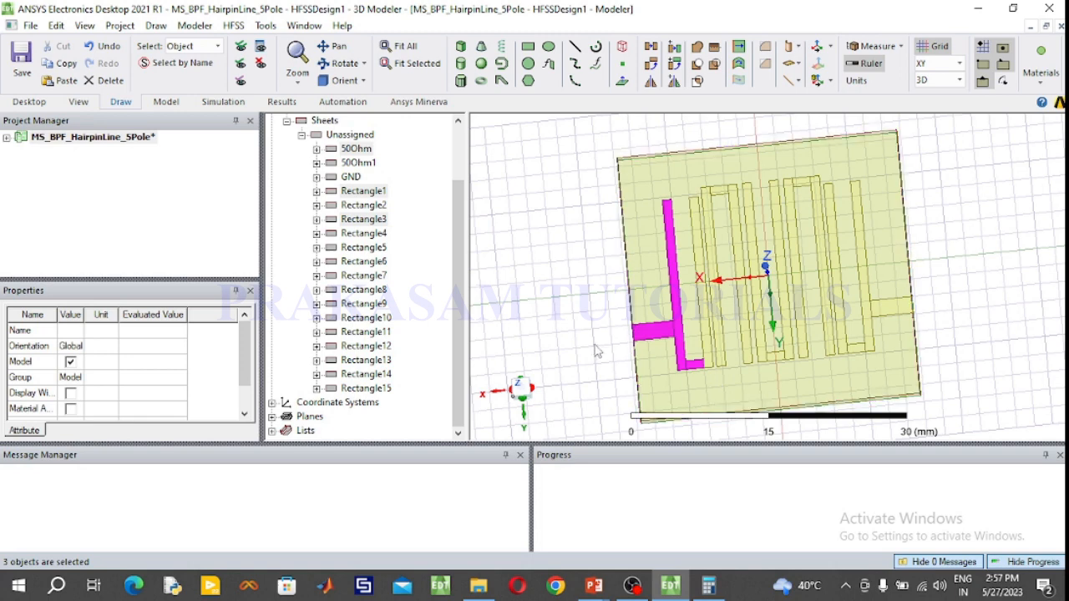
left_click(597, 351)
left_click(668, 334)
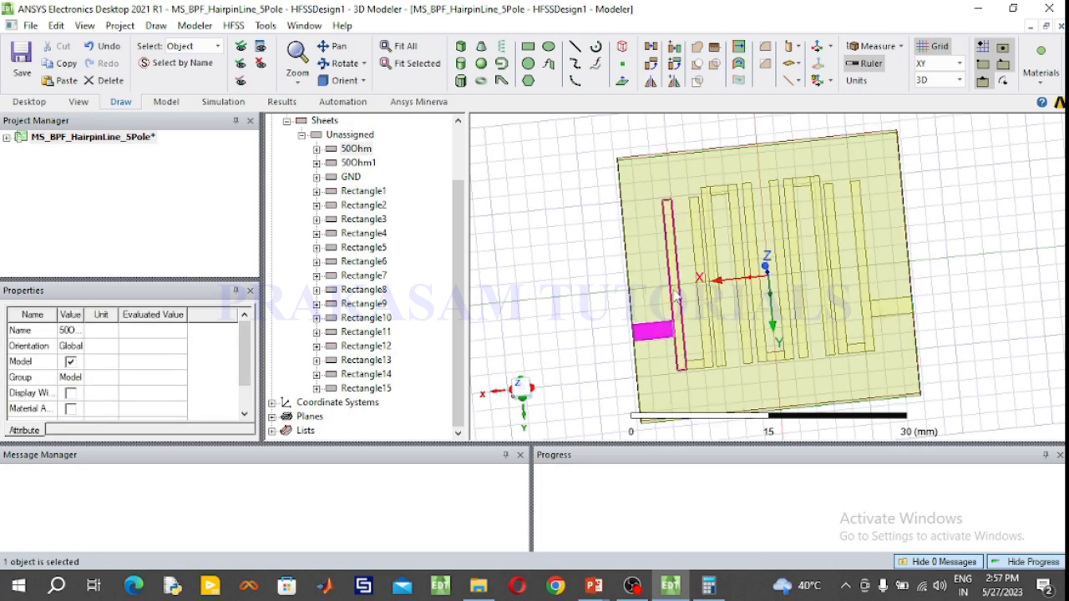
left_click(677, 299, "ctrl")
left_click(698, 368, "ctrl")
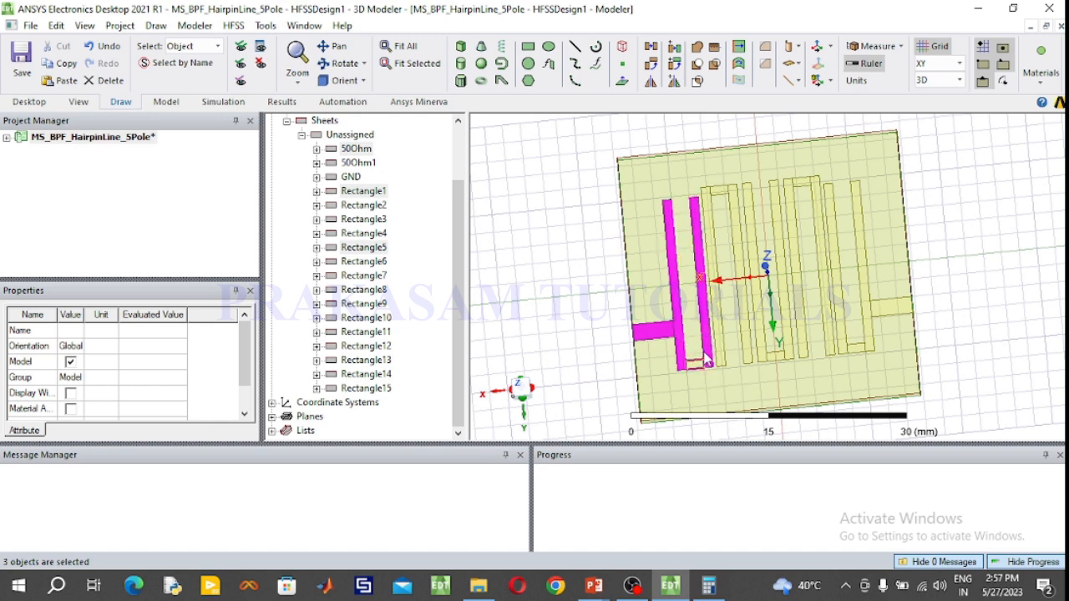
left_click(705, 366, "ctrl")
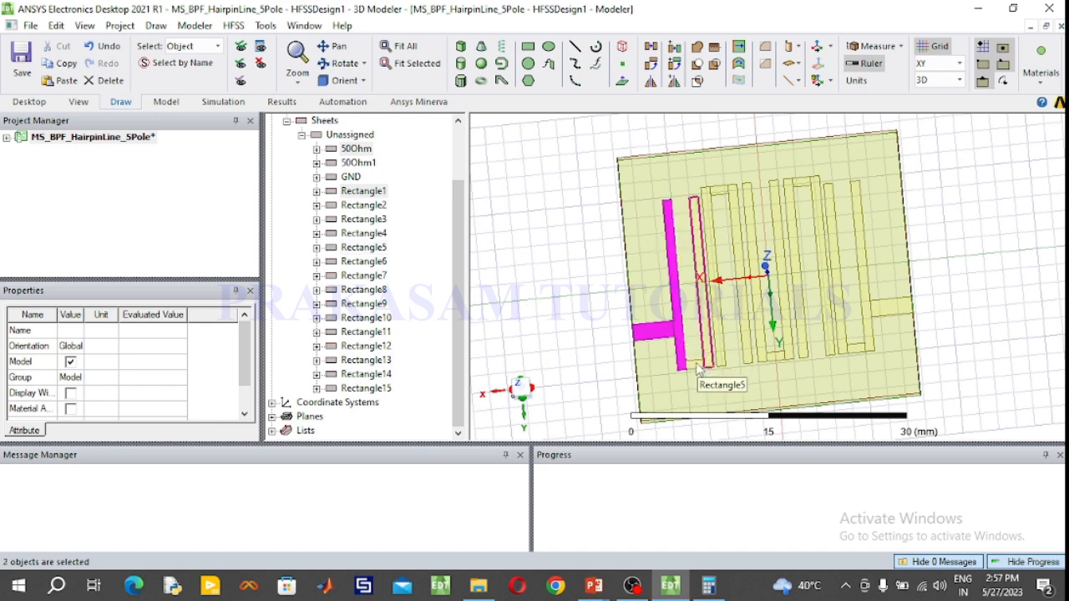
left_click(694, 370, "ctrl")
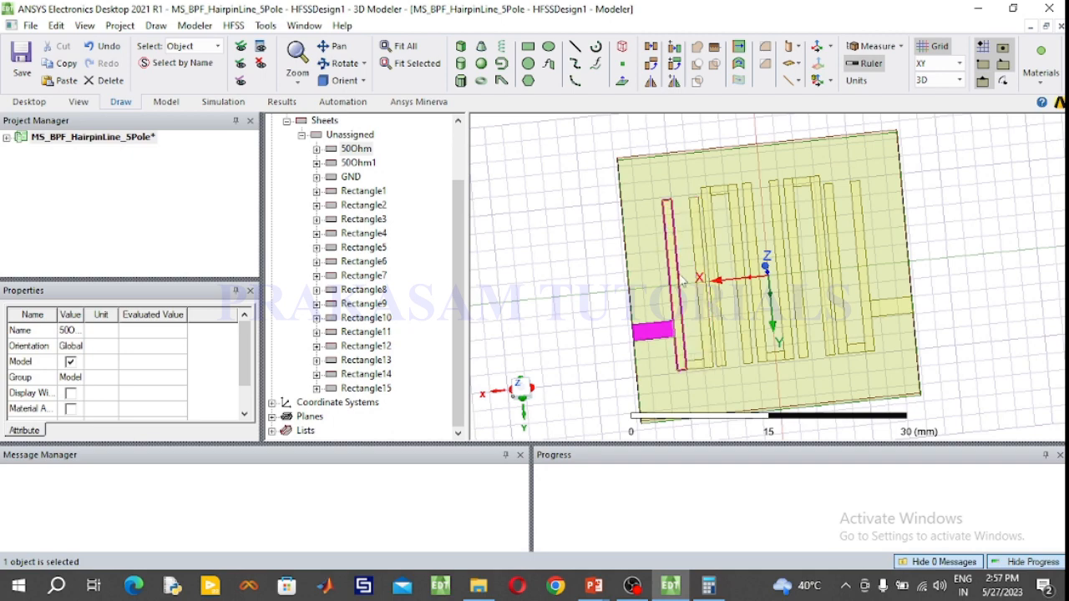
- Unite the +X feed line 50Ohm with the outer resonator's sheets Rectangle1, Rectangle3 and Rectangle5
scroll(694, 309, "up", 3)
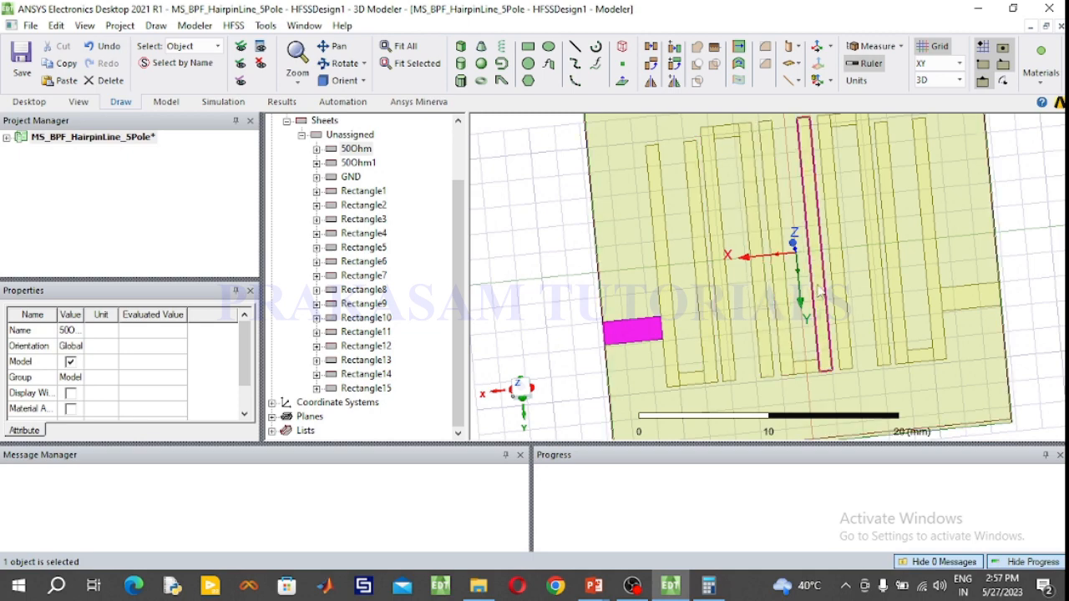
scroll(842, 280, "down", 1)
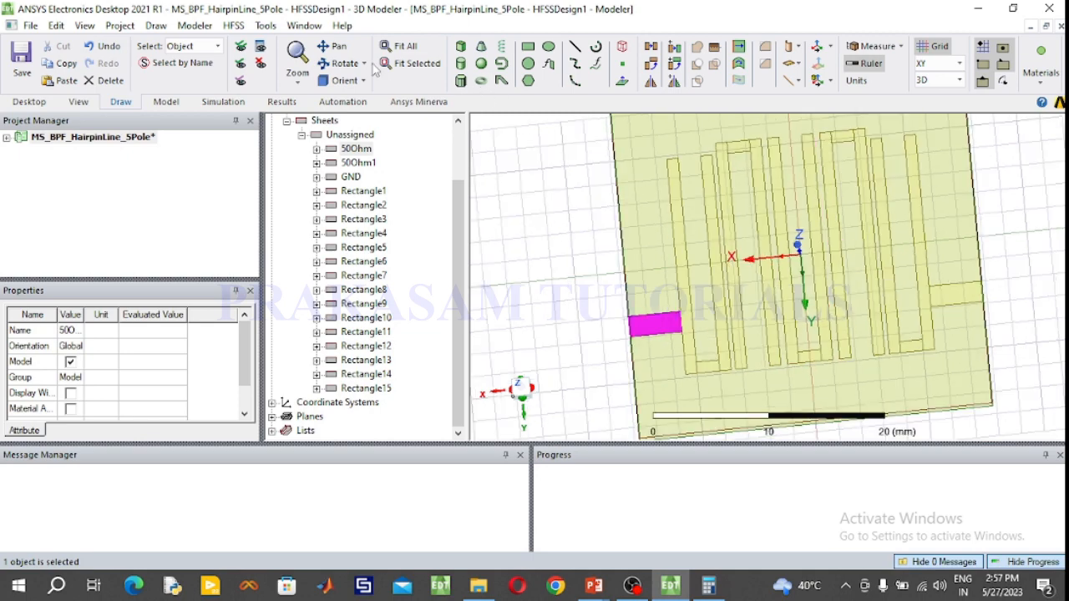
left_click(342, 64)
left_click_drag(532, 240, 487, 224)
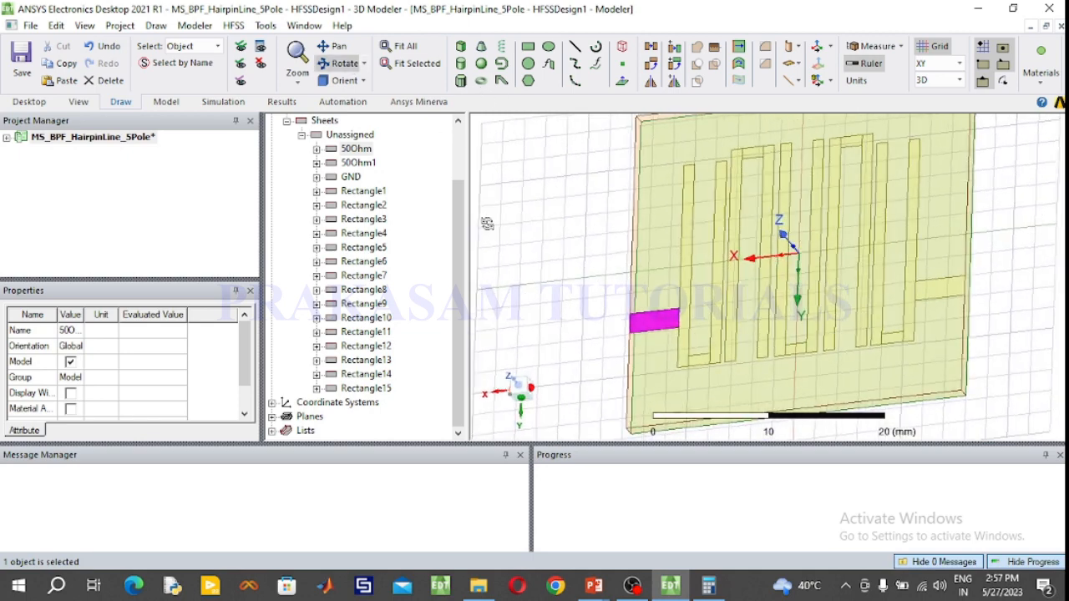
left_click_drag(1019, 253, 1021, 280)
left_click_drag(786, 267, 813, 303)
left_click_drag(554, 166, 716, 160)
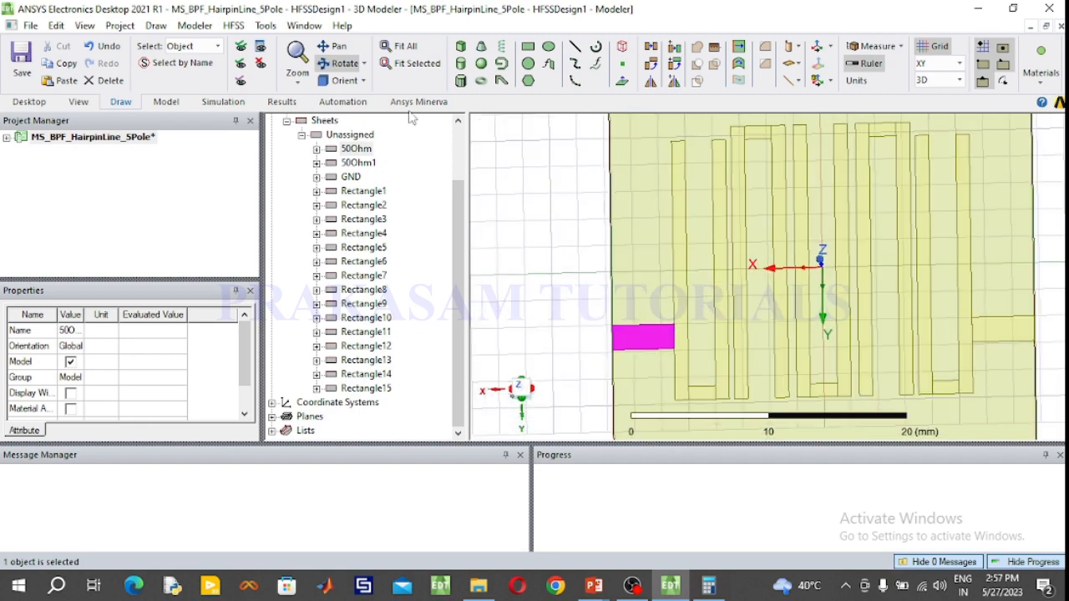
left_click(342, 63)
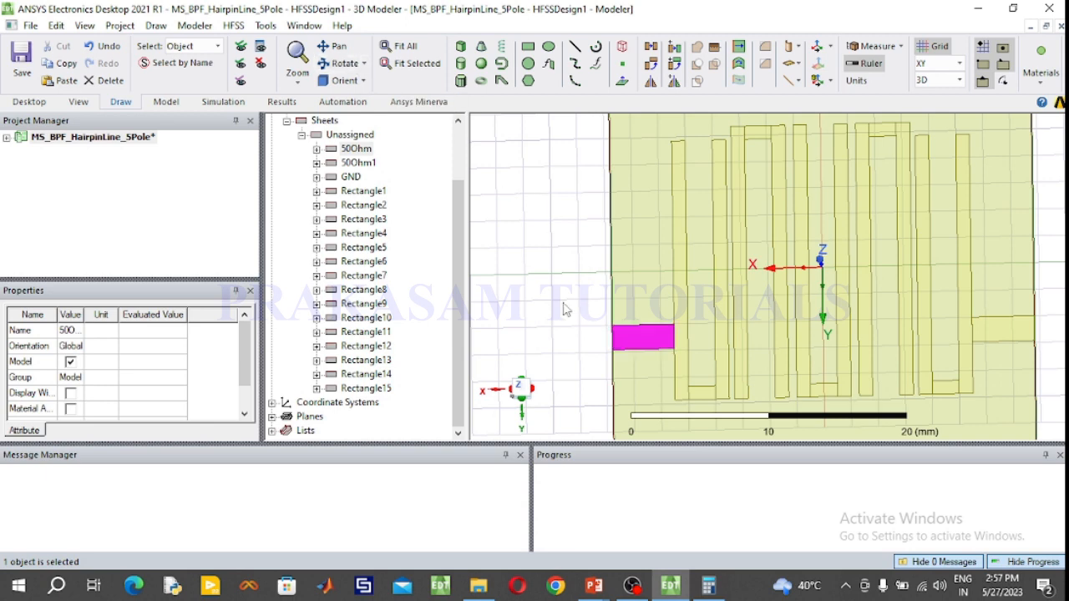
left_click(683, 296, "ctrl")
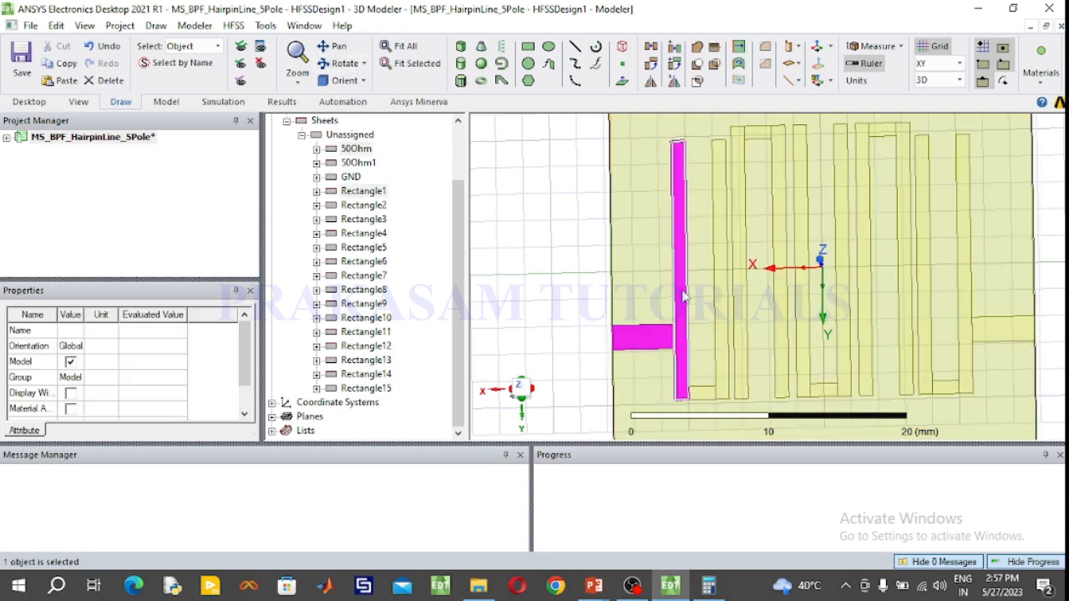
left_click(718, 393, "ctrl")
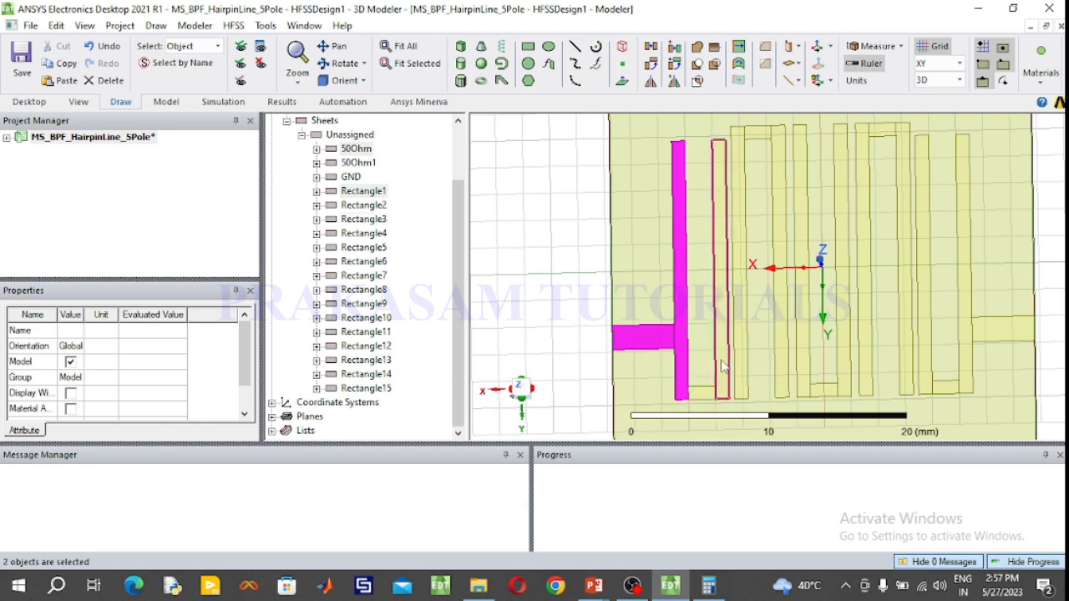
left_click(707, 388, "ctrl")
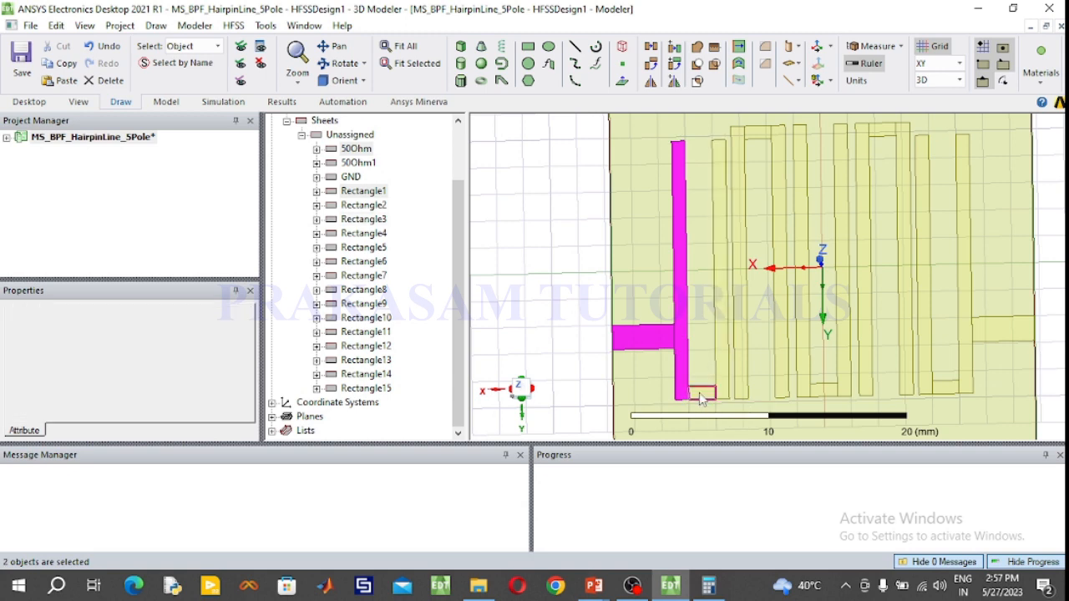
left_click(723, 309, "ctrl")
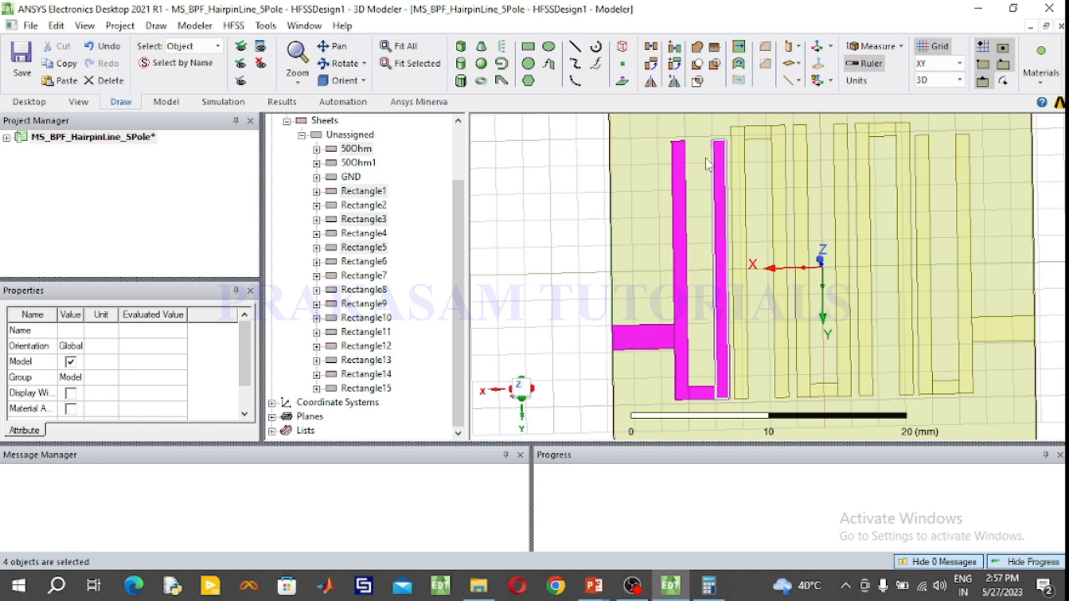
left_click(698, 48)
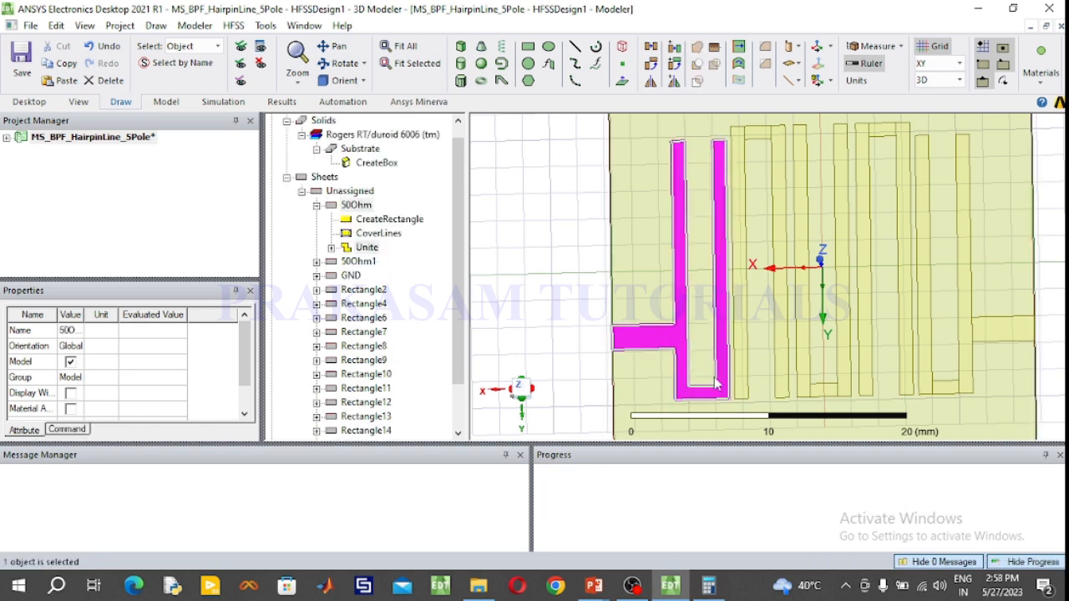
- Unite the -X feed line 50Ohm1 with its adjoining resonator sheets Rectangle2, Rectangle4 and Rectangle6
left_click(1010, 328)
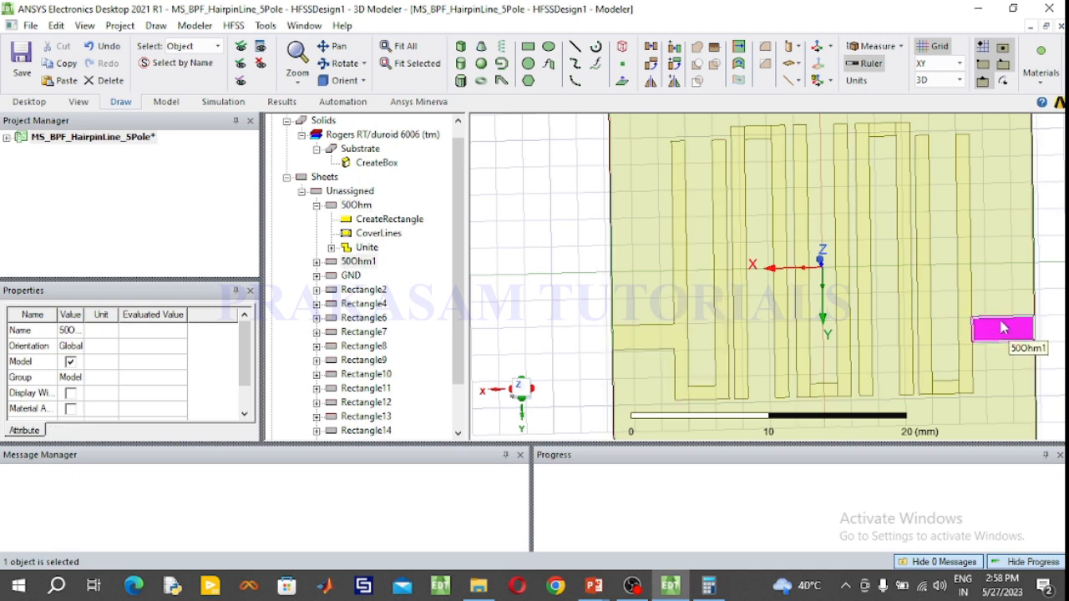
left_click(964, 259, "ctrl")
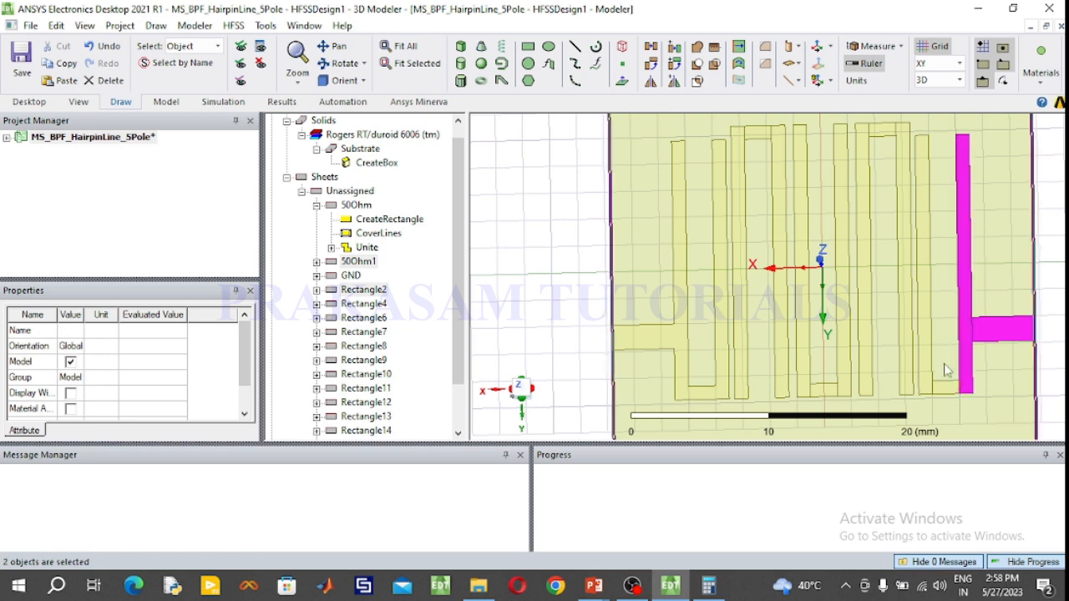
left_click(933, 302, "ctrl")
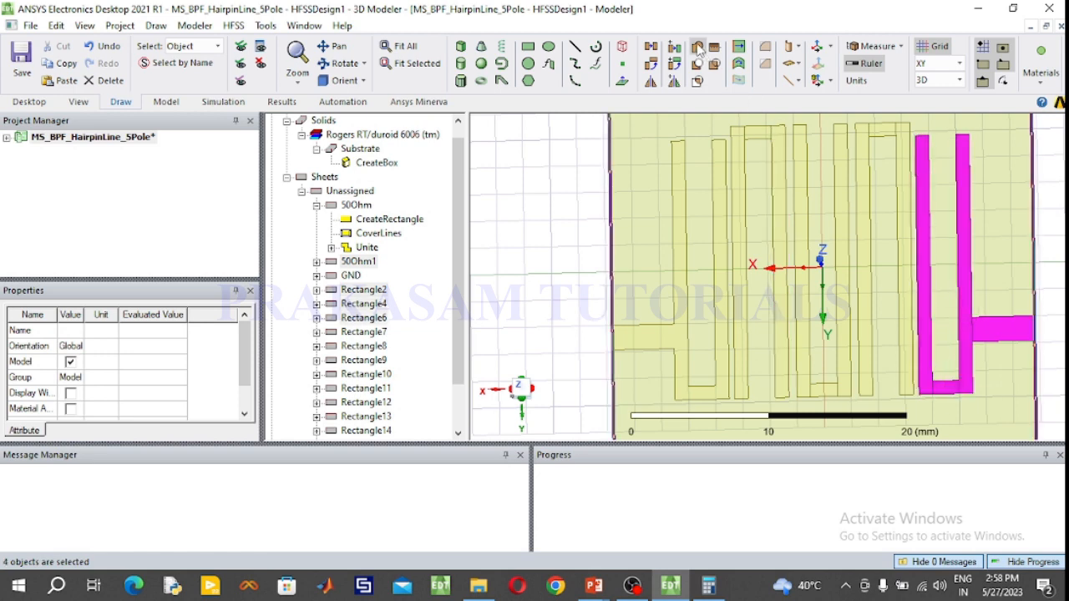
left_click(734, 75)
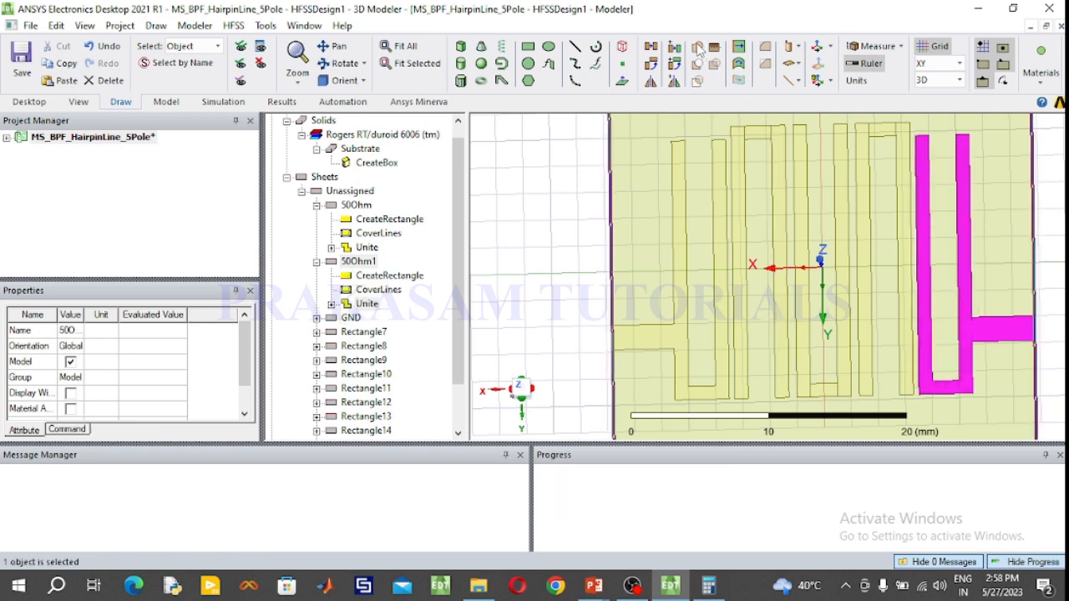
- Unite Rectangle7, Rectangle9 and Rectangle11 into the hairpin resonator second from the +X side
left_click(744, 380)
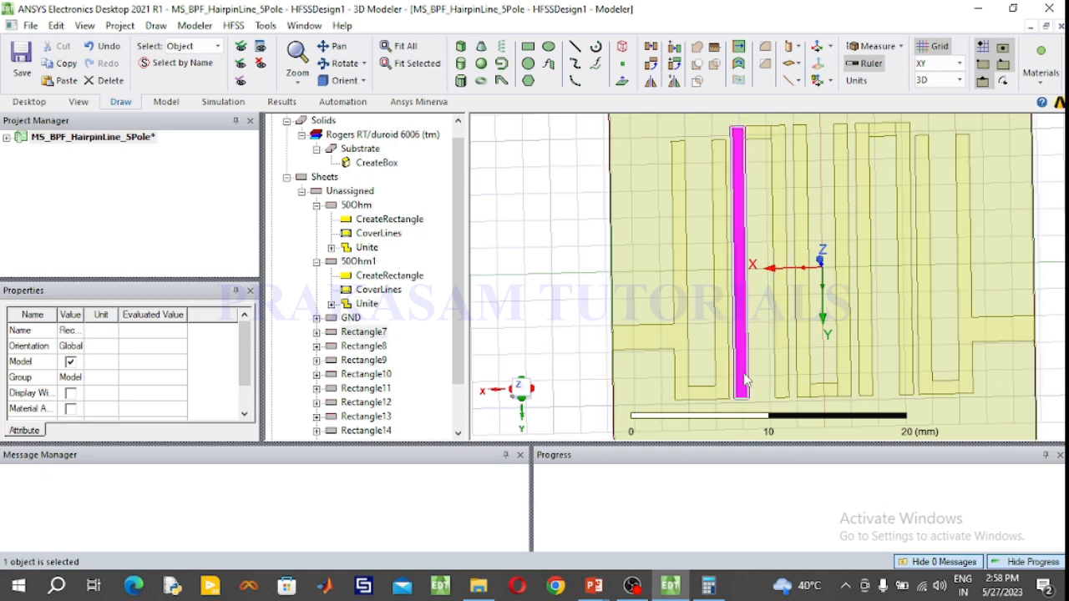
left_click(759, 133, "ctrl")
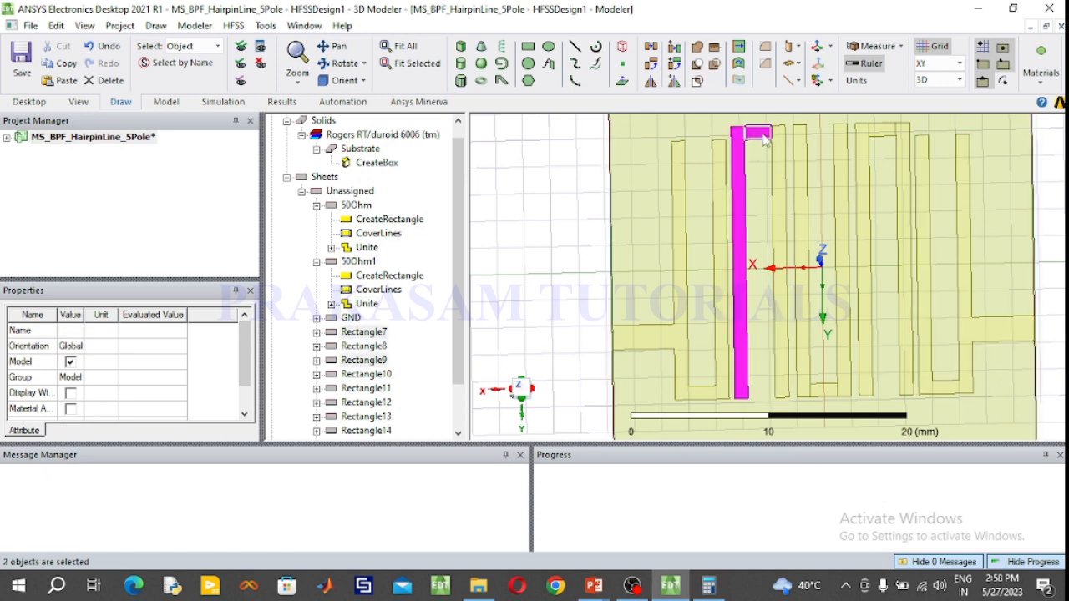
left_click(781, 175, "ctrl")
left_click(698, 51)
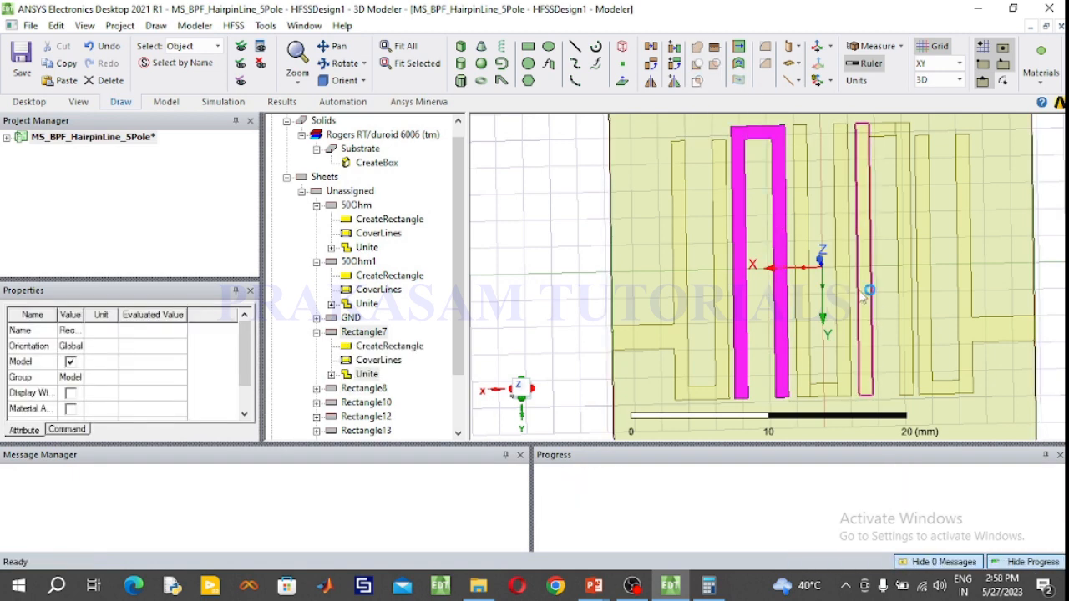
- Unite Rectangle8 with its parallel strip and connecting strip into the hairpin resonator second from the -X side
left_click(904, 302)
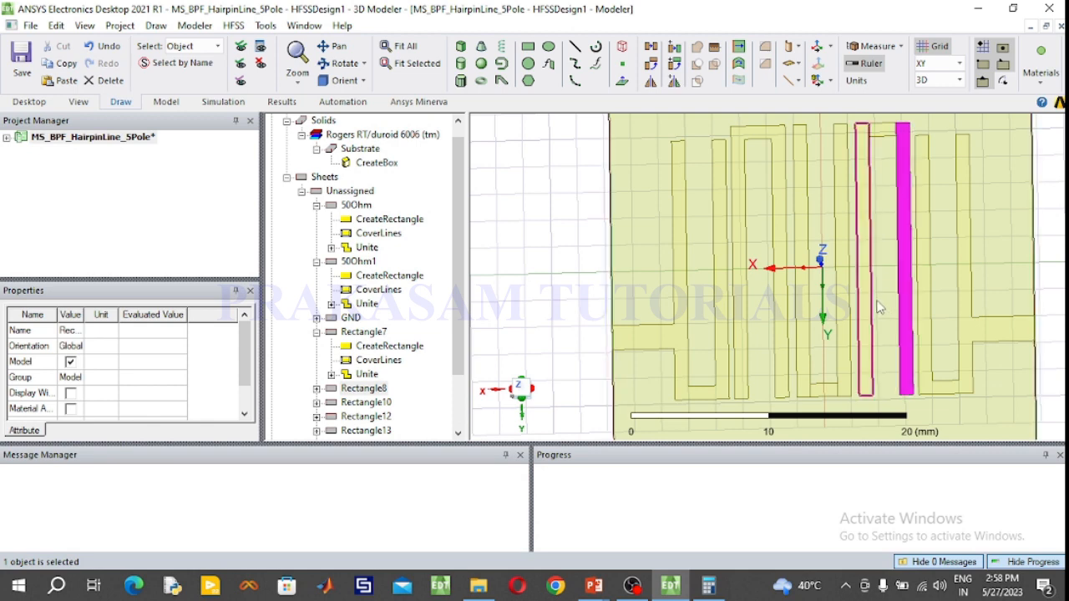
left_click(885, 132, "ctrl")
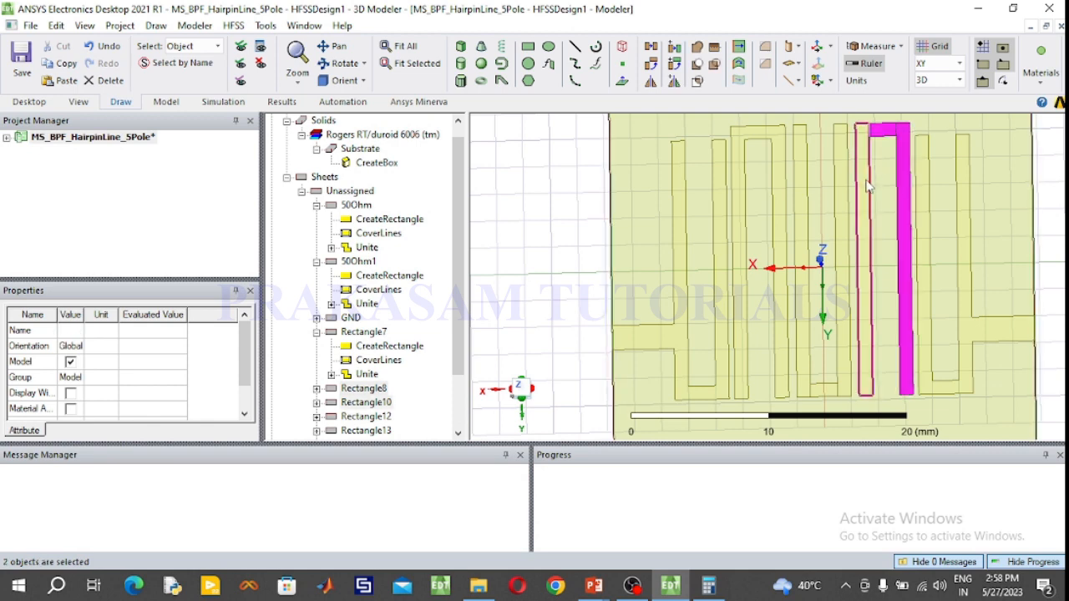
left_click(865, 196, "ctrl")
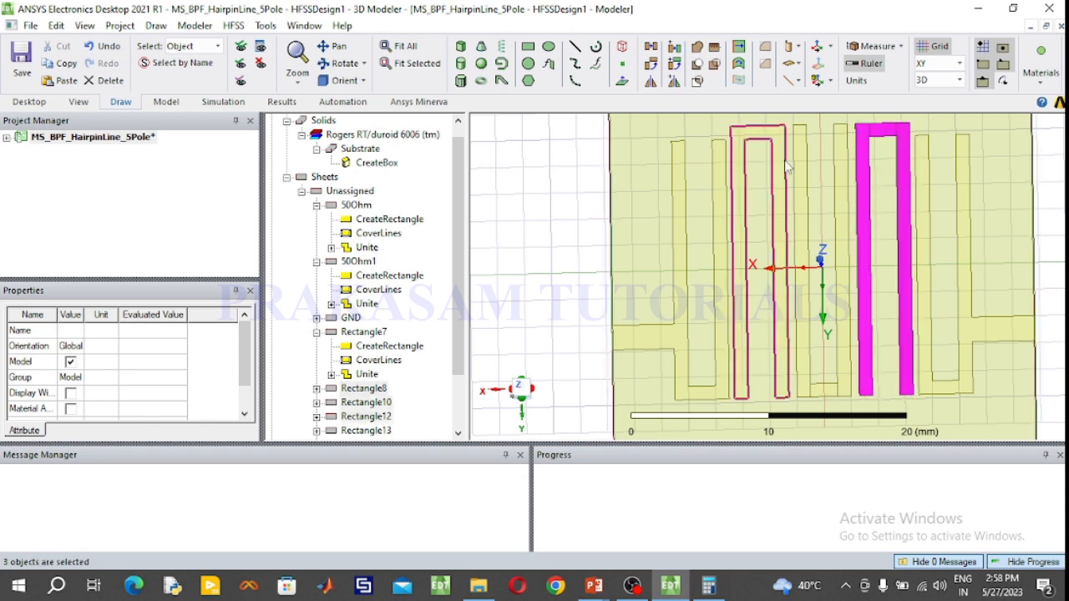
left_click(698, 49)
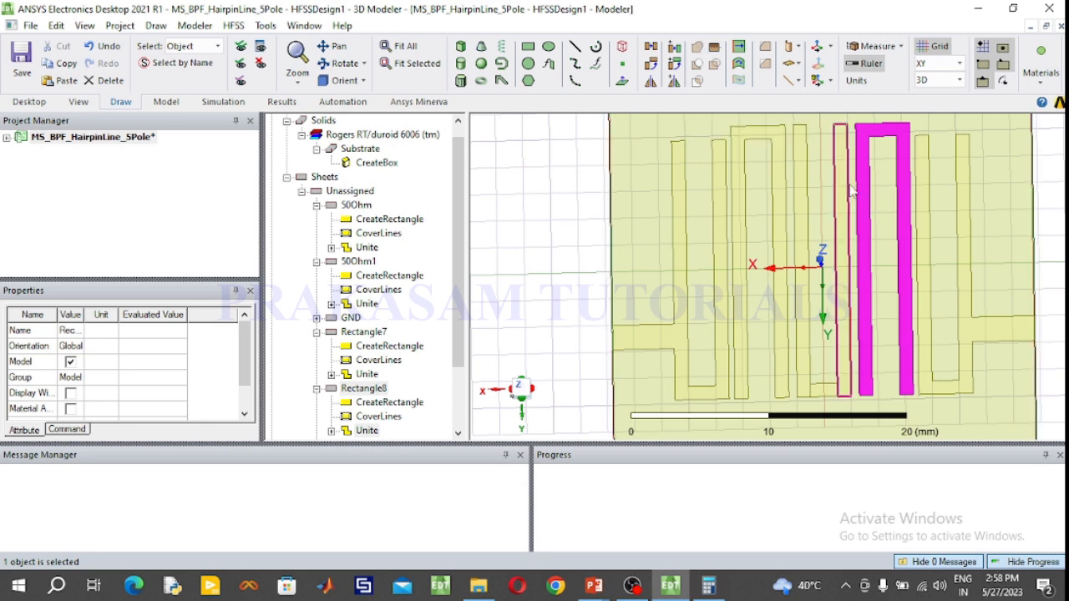
- Unite Rectangle13, Rectangle14 and Rectangle15 into the middle hairpin resonator and clear the selection
left_click(799, 202)
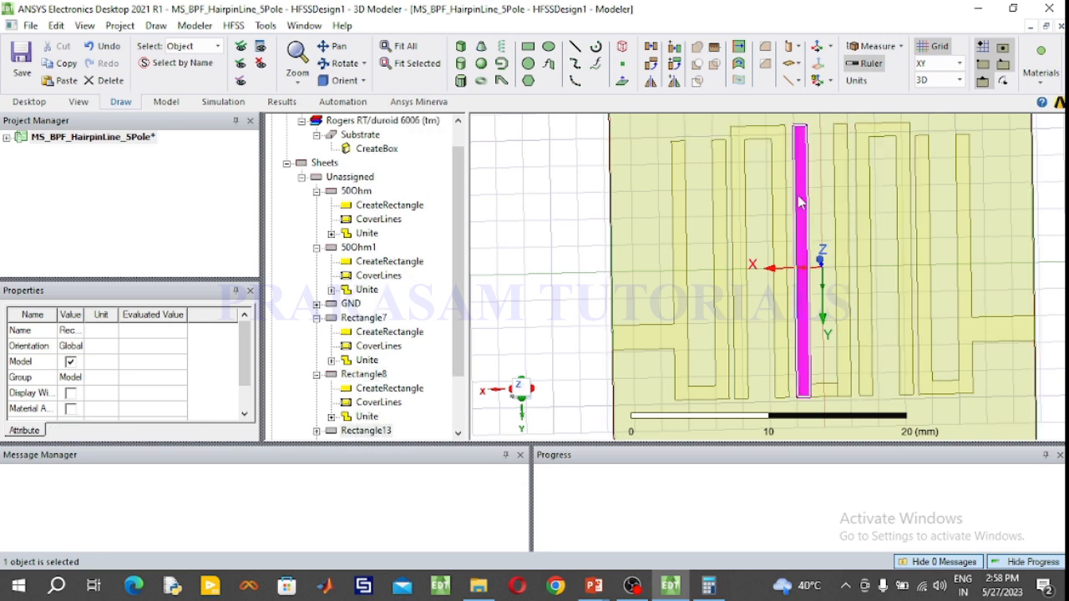
left_click(838, 390, "ctrl")
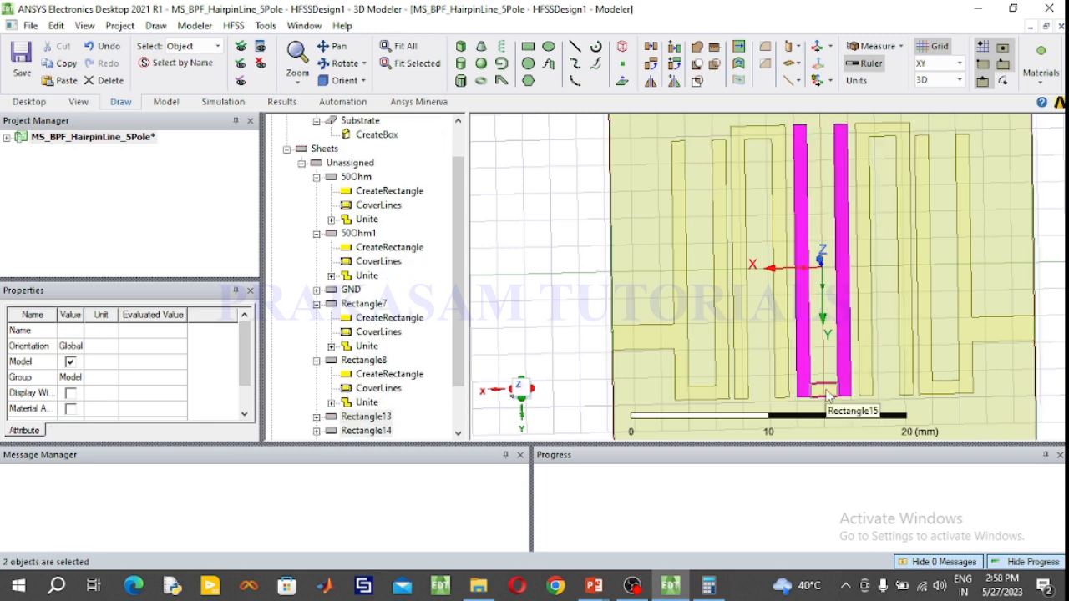
left_click(841, 383, "ctrl")
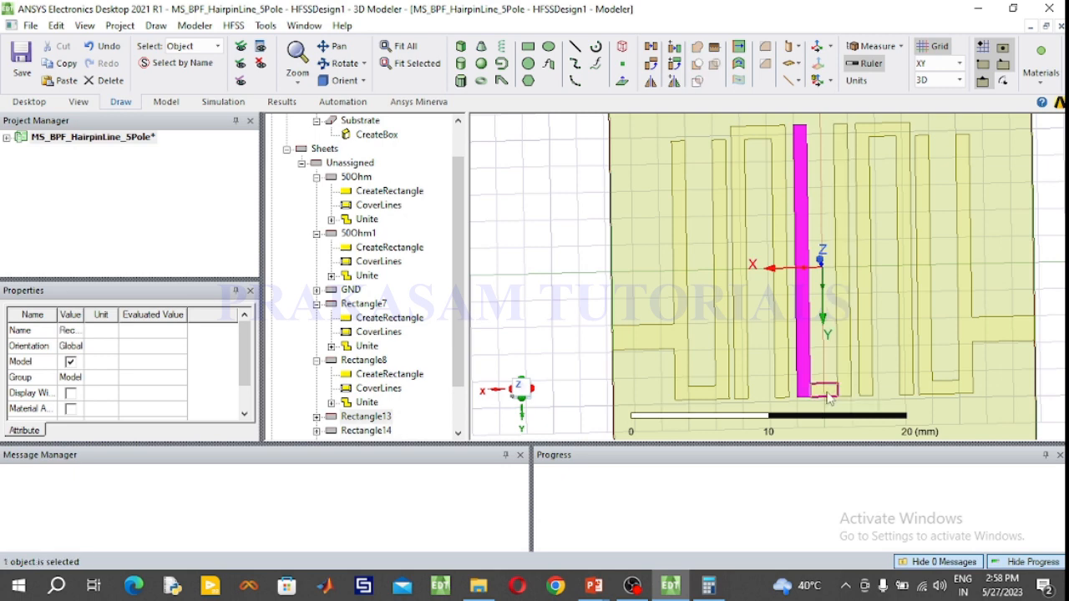
left_click(828, 394, "ctrl")
left_click(846, 314, "ctrl")
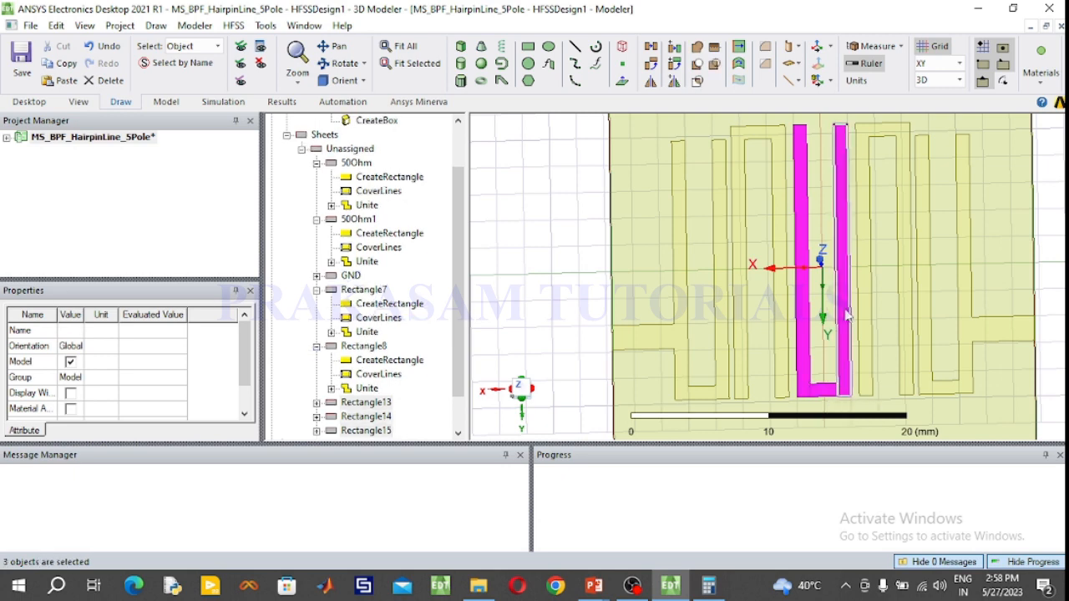
left_click(698, 50)
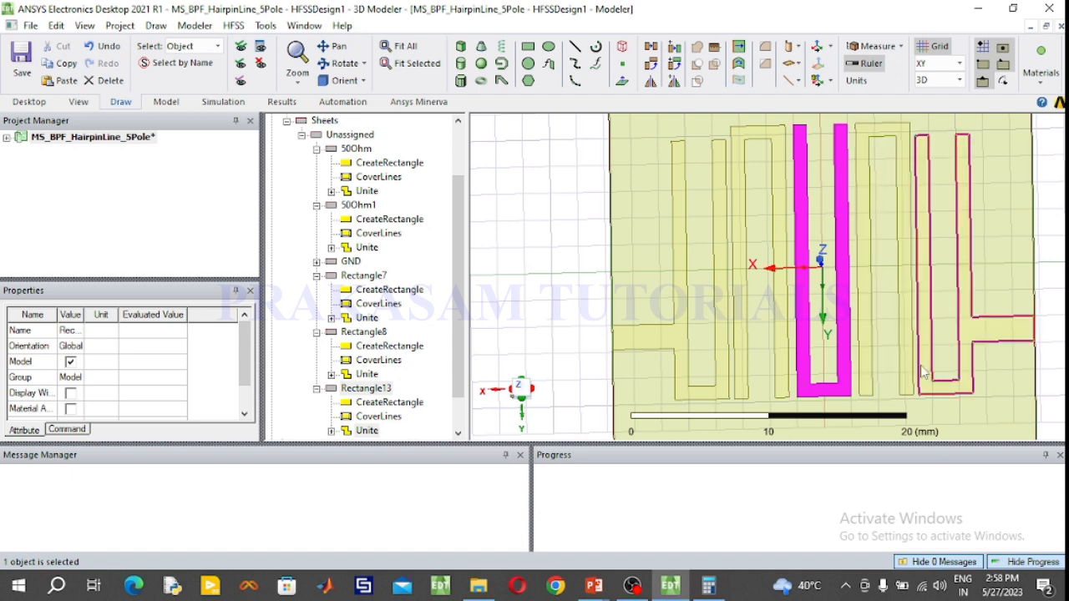
left_click(547, 280)
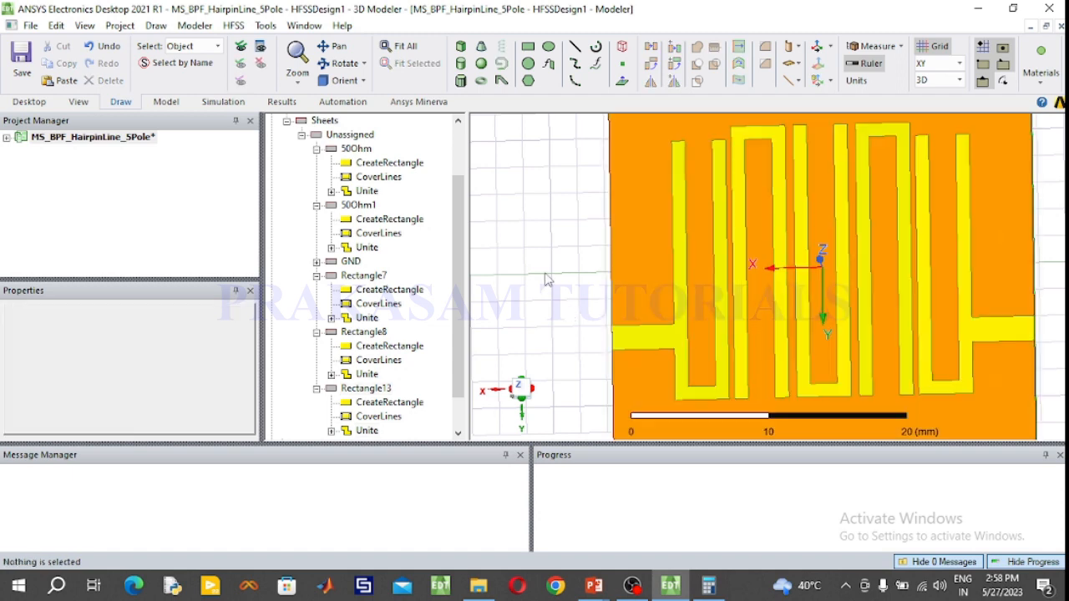
- Set the active drawing plane to YZ, with the substrate's +X edge and its feed line end facing the viewer
left_click(401, 45)
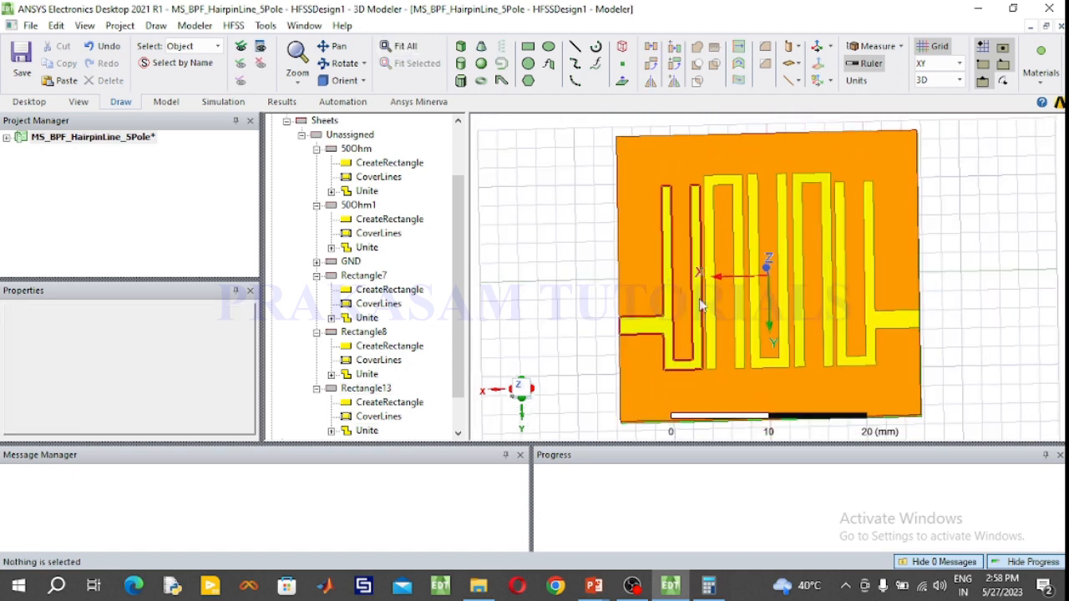
left_click(347, 63)
mouse_move(804, 357)
left_mouse_down()
mouse_move(811, 313)
mouse_move(824, 329)
mouse_move(804, 357)
left_mouse_up()
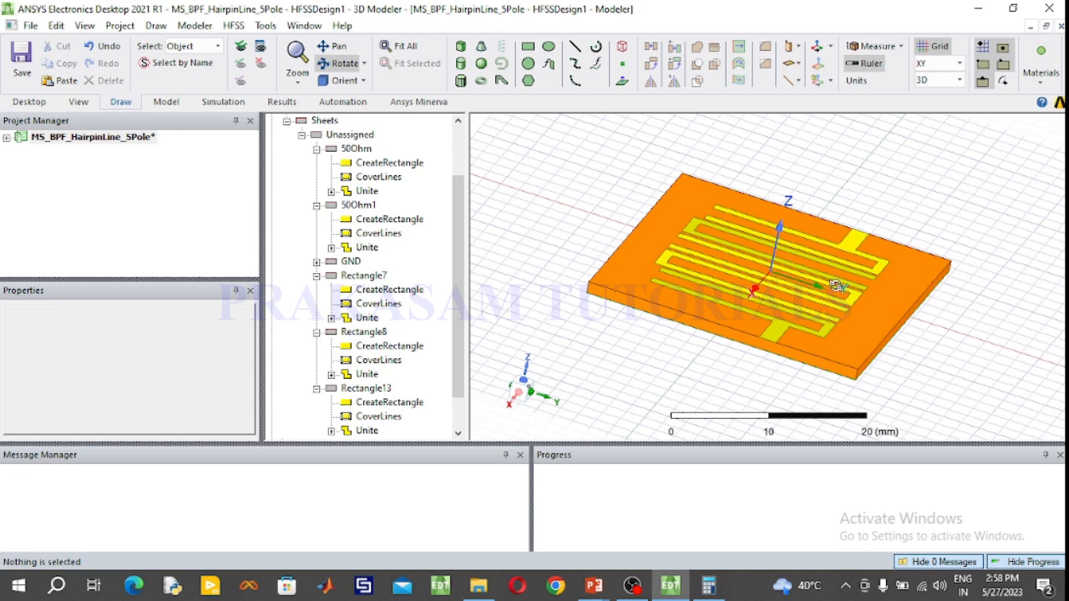
left_click(958, 63)
left_click(942, 87)
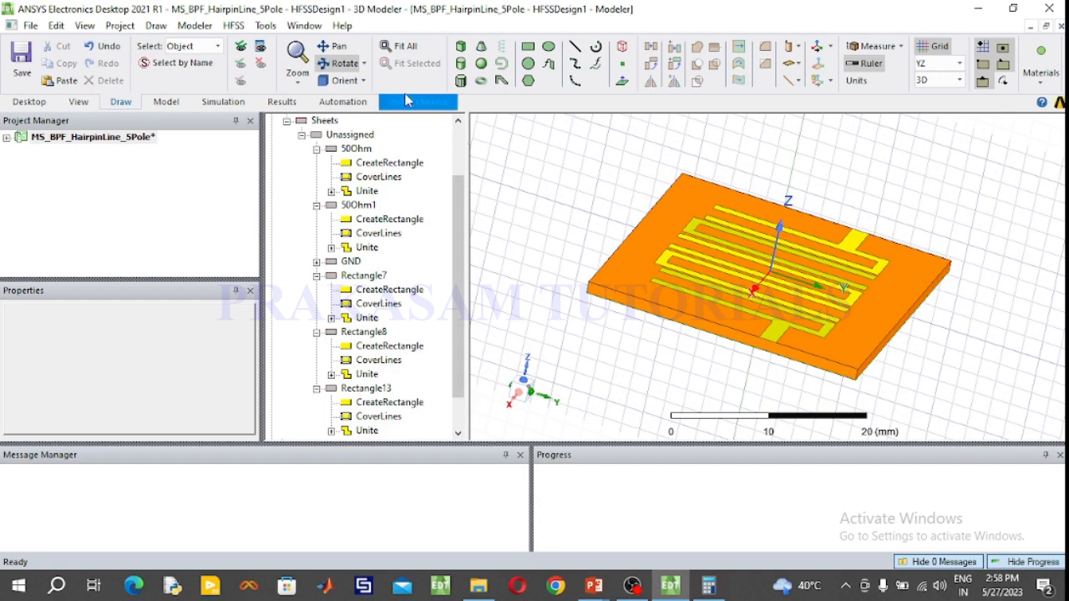
scroll(762, 365, "up", 1)
scroll(762, 365, "up", 4)
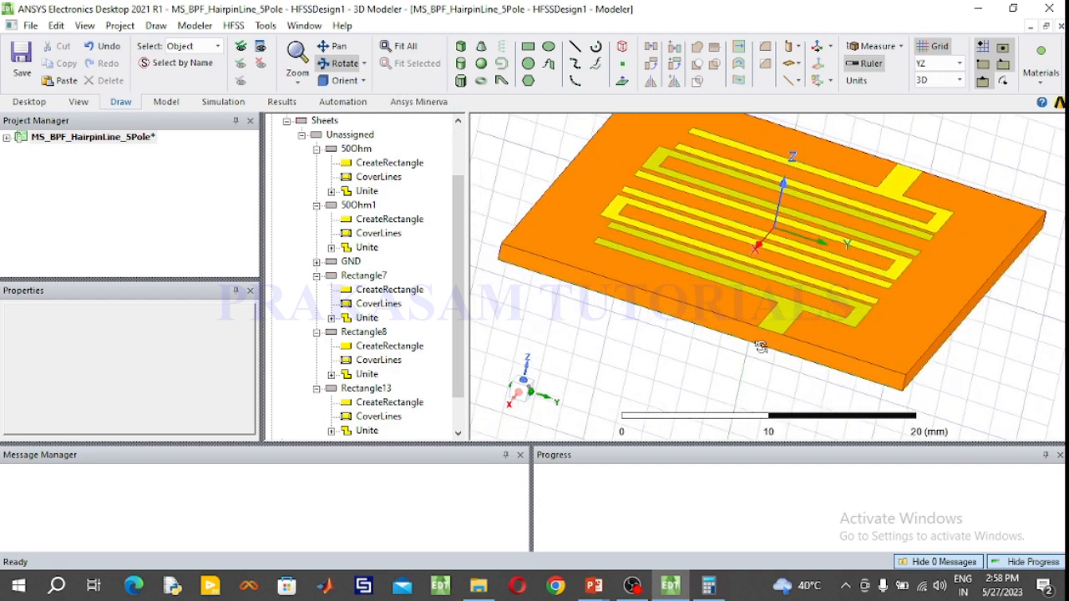
- Draw a YZ-plane rectangle about 1.8 by 1.2 mm on the substrate's +X face, down from the feed line corner at 15.6, 4, 0
scroll(758, 345, "up", 4)
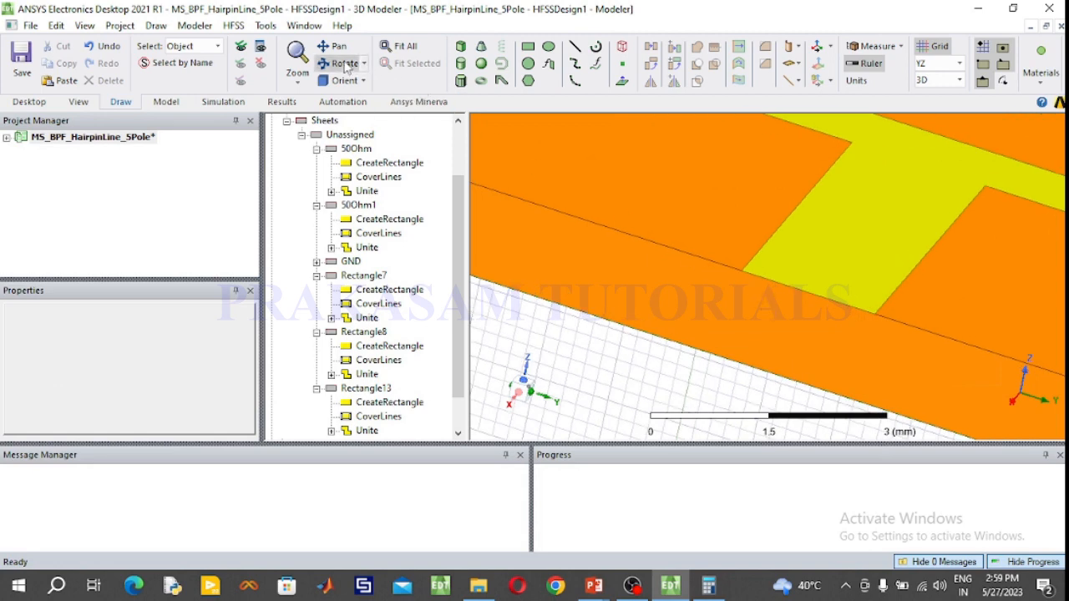
left_click(527, 46)
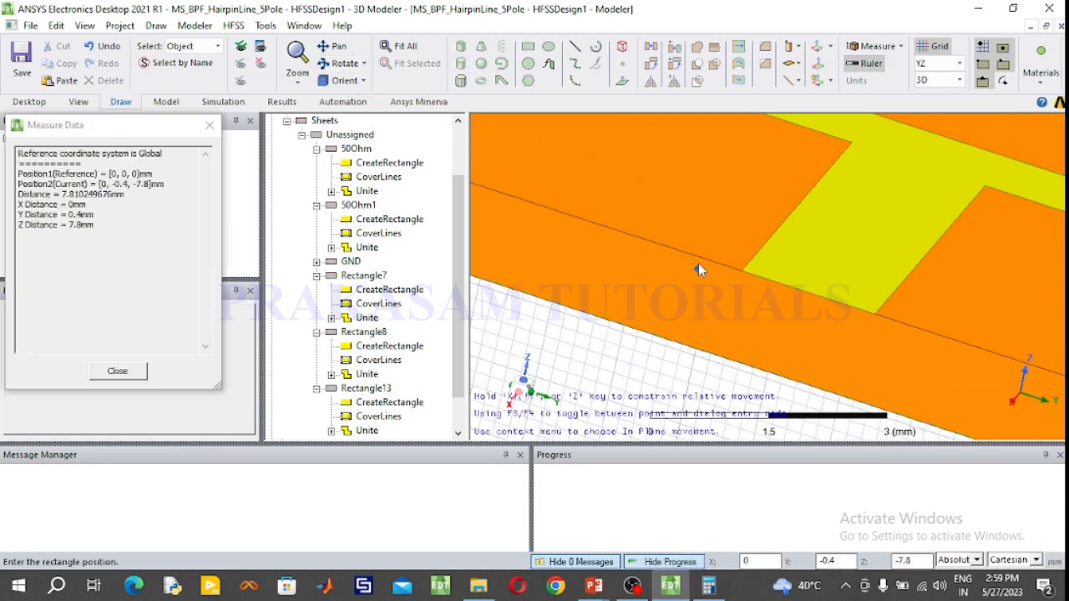
left_click(744, 272)
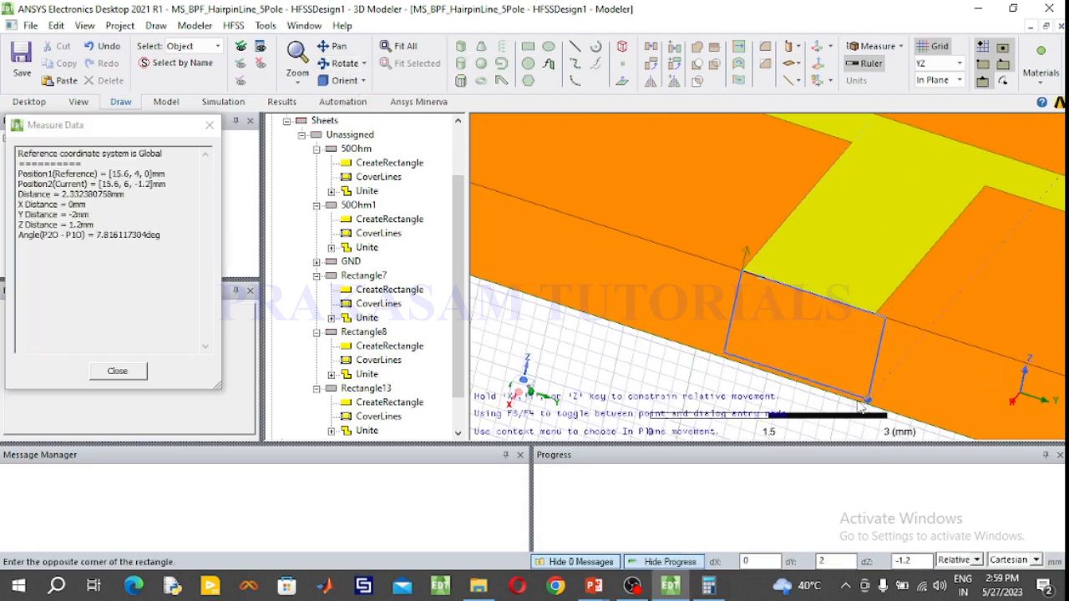
left_click(847, 402)
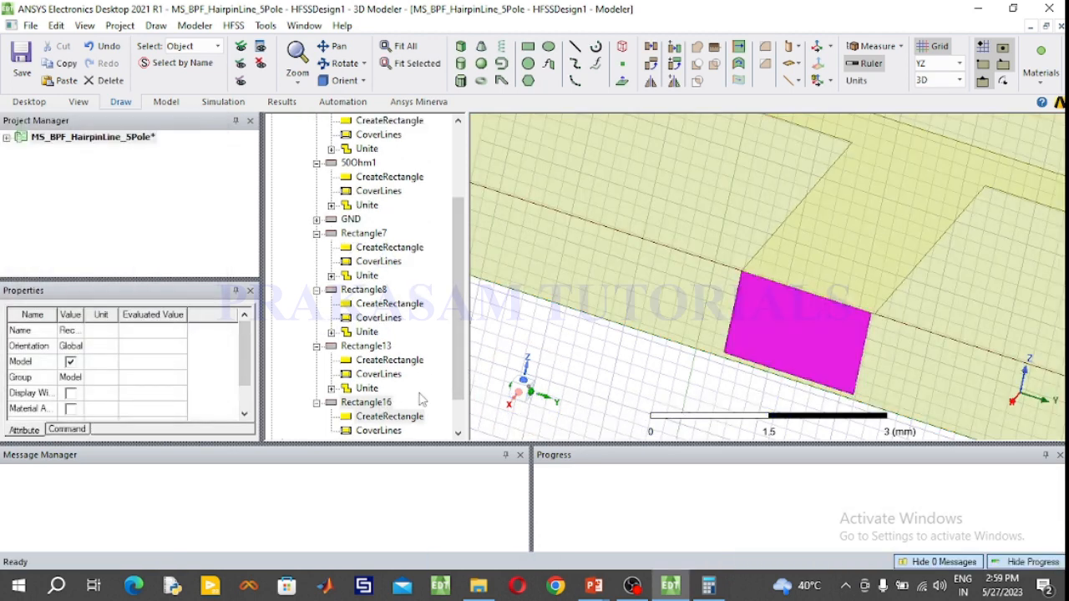
left_click(779, 313)
- Rename the new rectangle below the feed line P1 and set its colour to light yellow
left_click(387, 405)
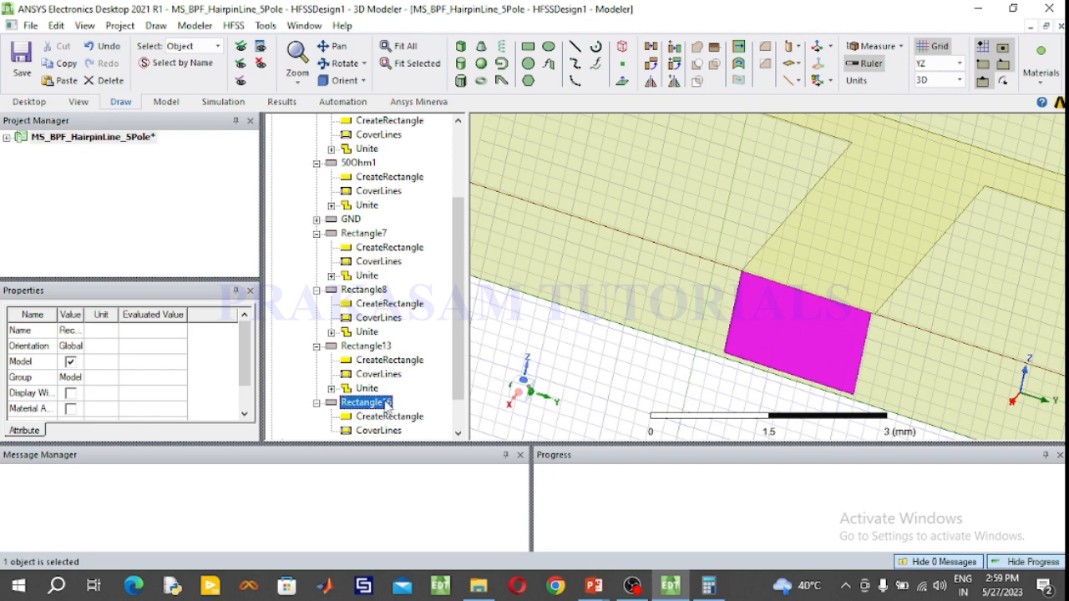
double_click(387, 405)
left_click(207, 192)
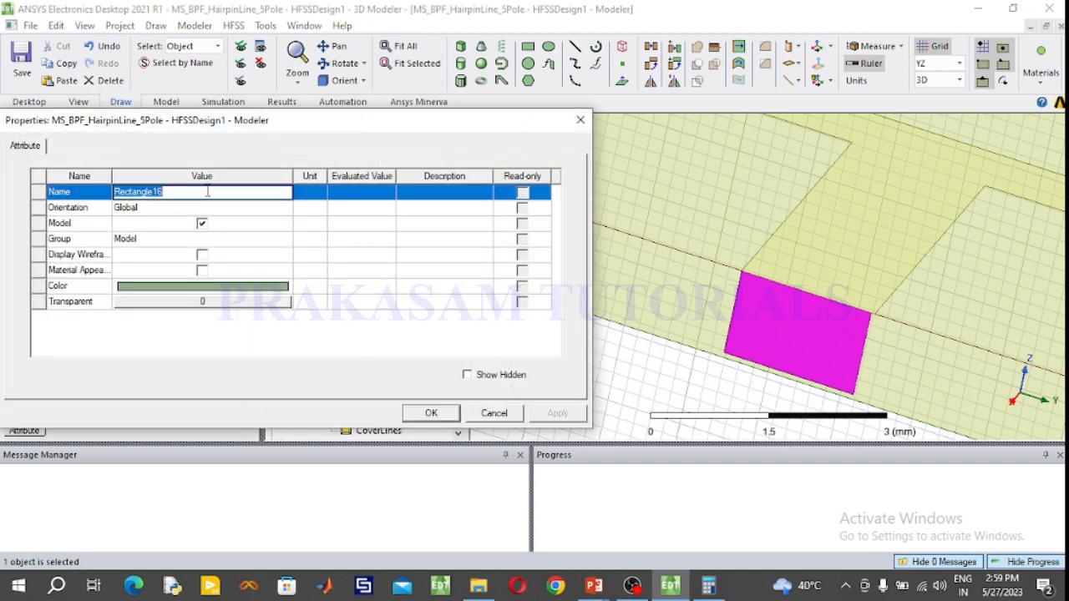
type("P")
left_click(202, 286)
left_click(156, 190)
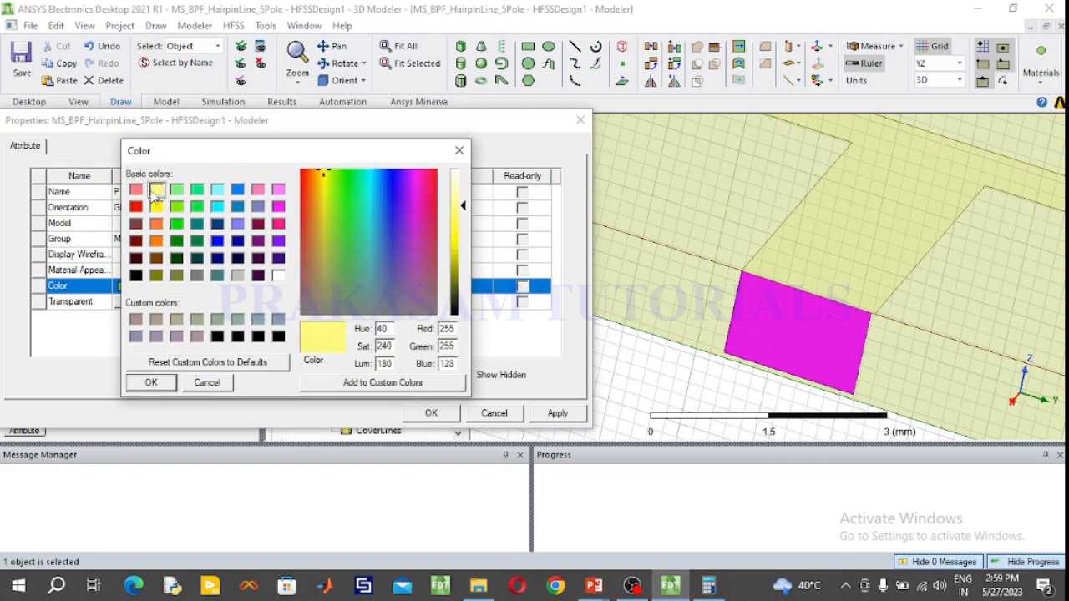
left_click(167, 381)
left_click(431, 412)
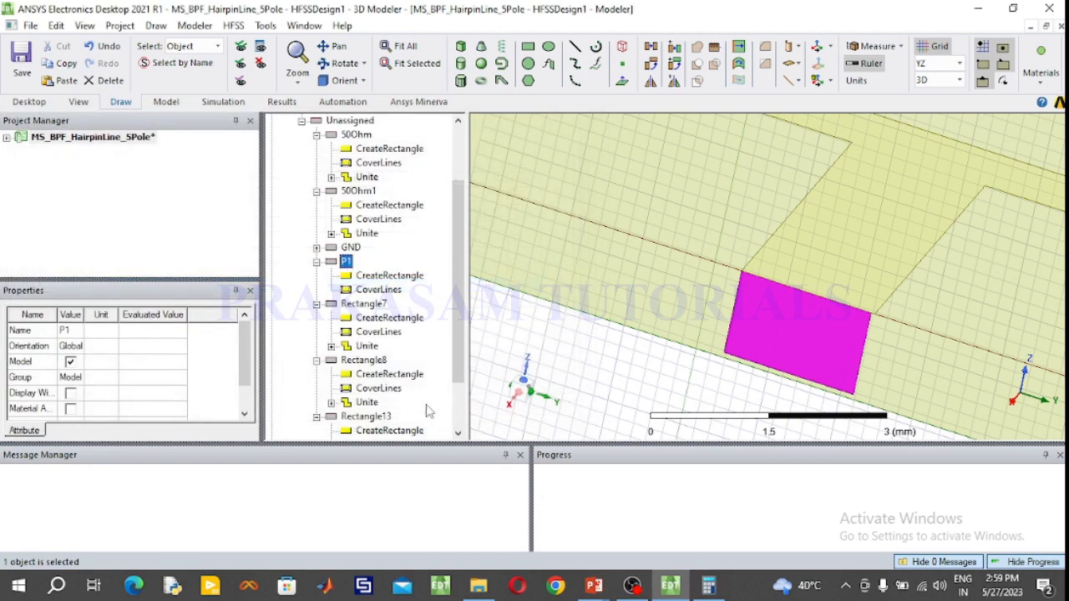
- Set the P1 rectangle's YSize to 1.88 mm and ZSize to -1.27 mm
double_click(389, 275)
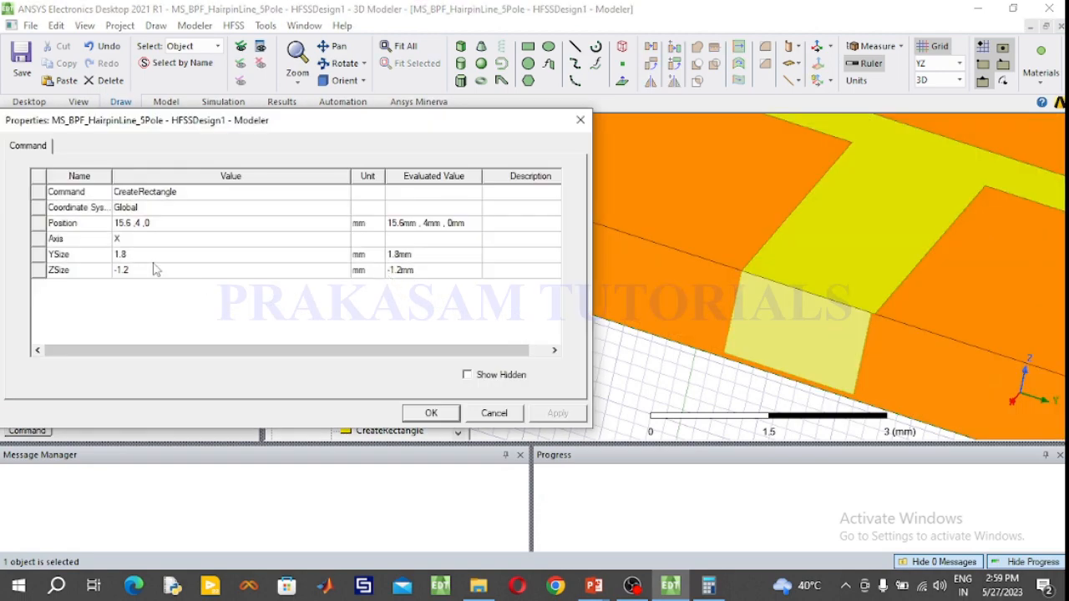
left_click(146, 255)
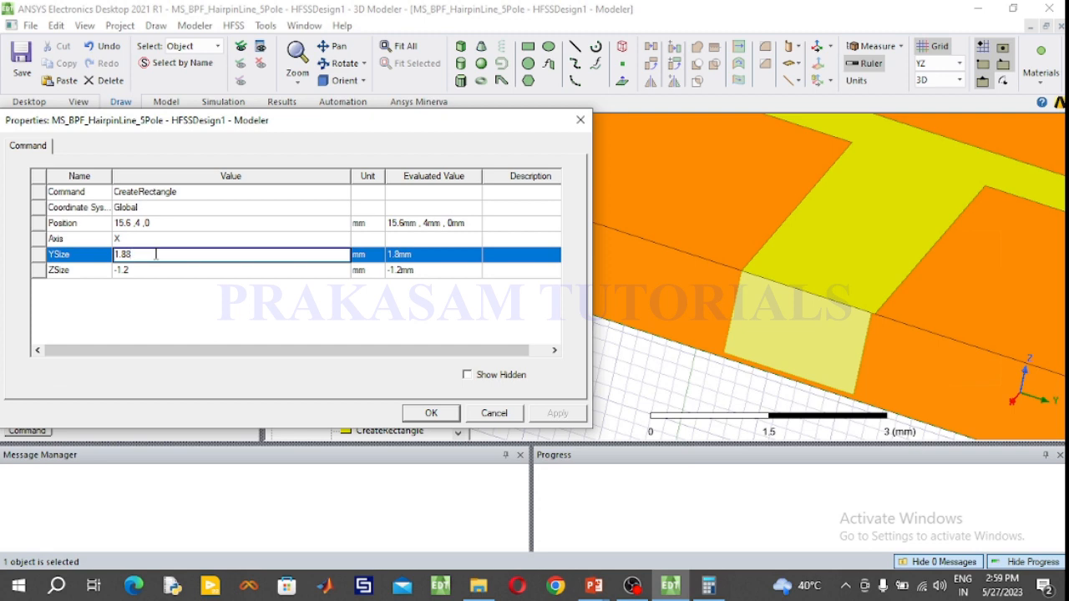
left_click(147, 270)
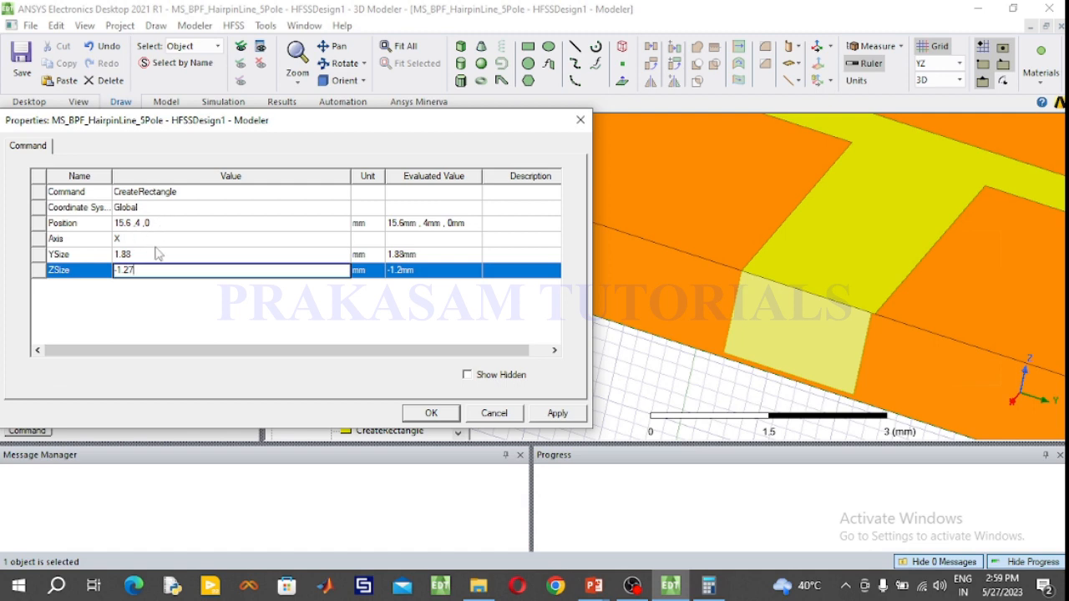
left_click(424, 413)
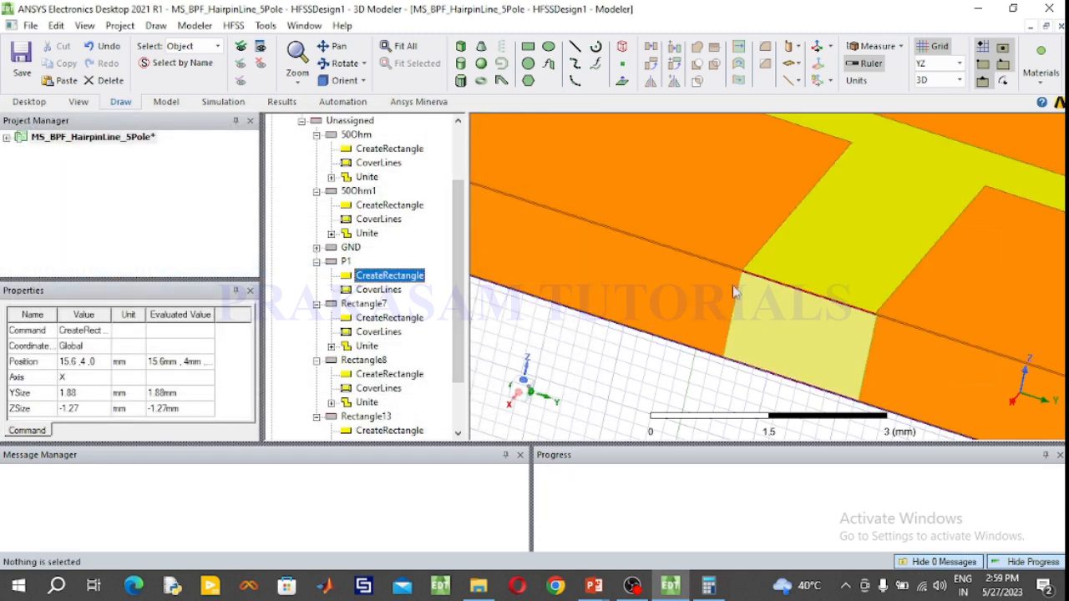
- Duplicate the P1 sheet in place and check the copy's rectangle dimensions without changing them
left_click(345, 262)
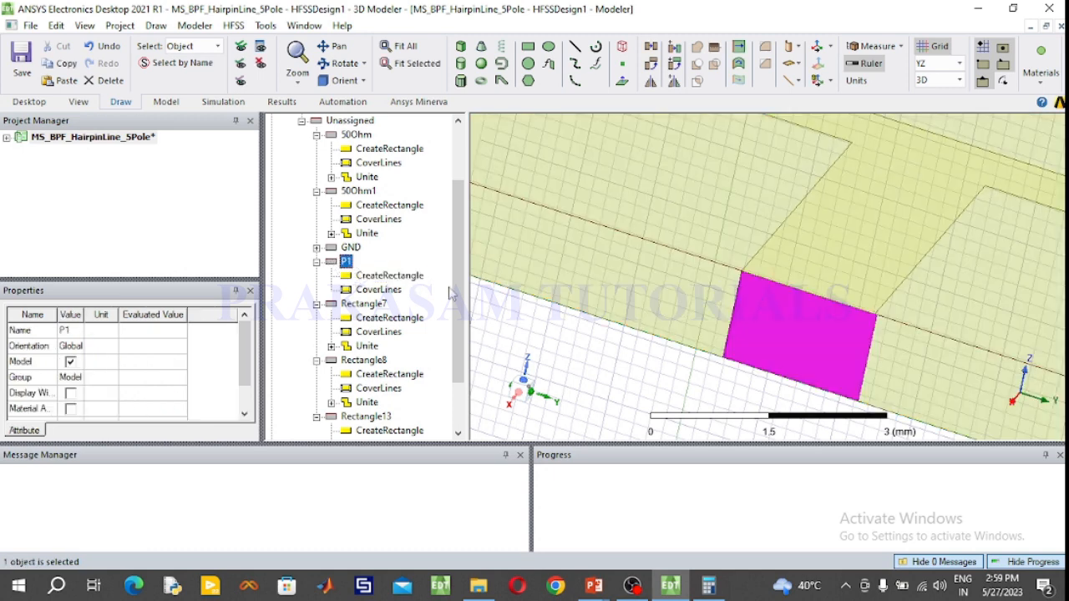
key("ctrl+v")
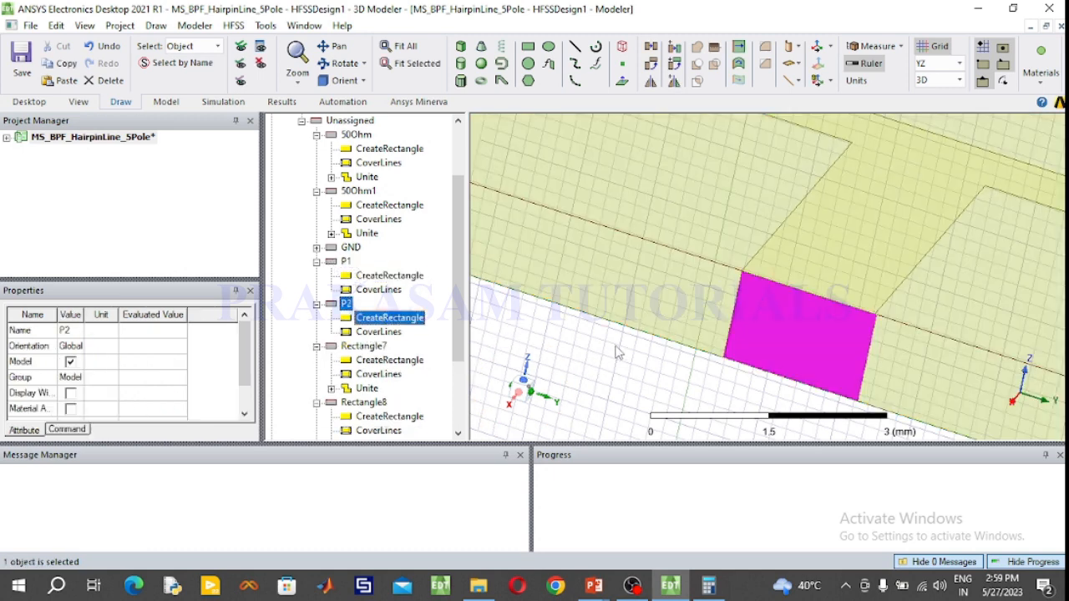
double_click(412, 324)
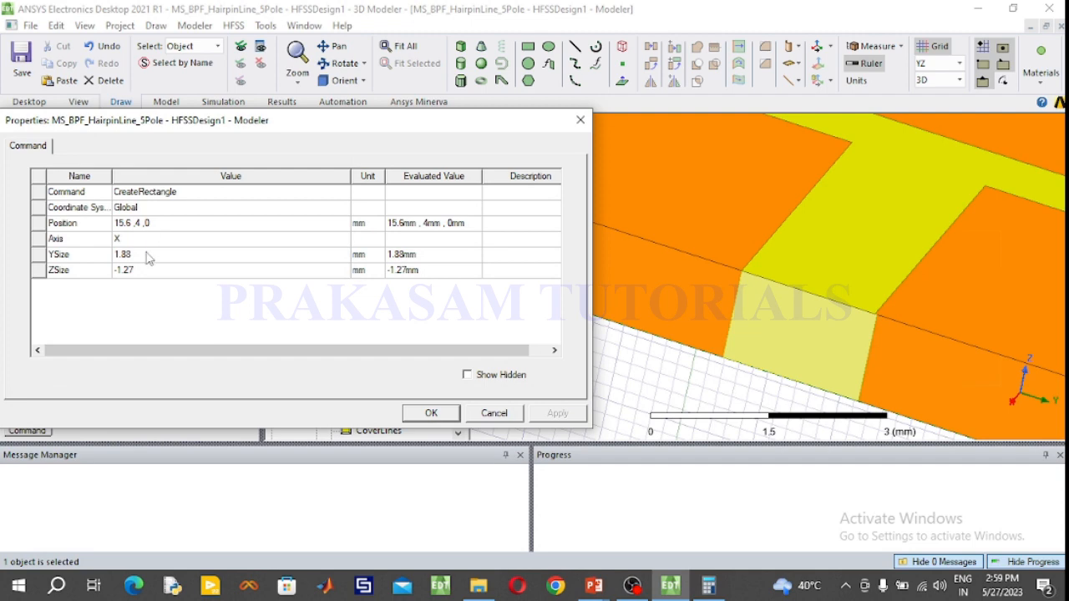
left_click(496, 415)
- Correct the P1 rectangle's YSize to 1.85 mm
double_click(391, 278)
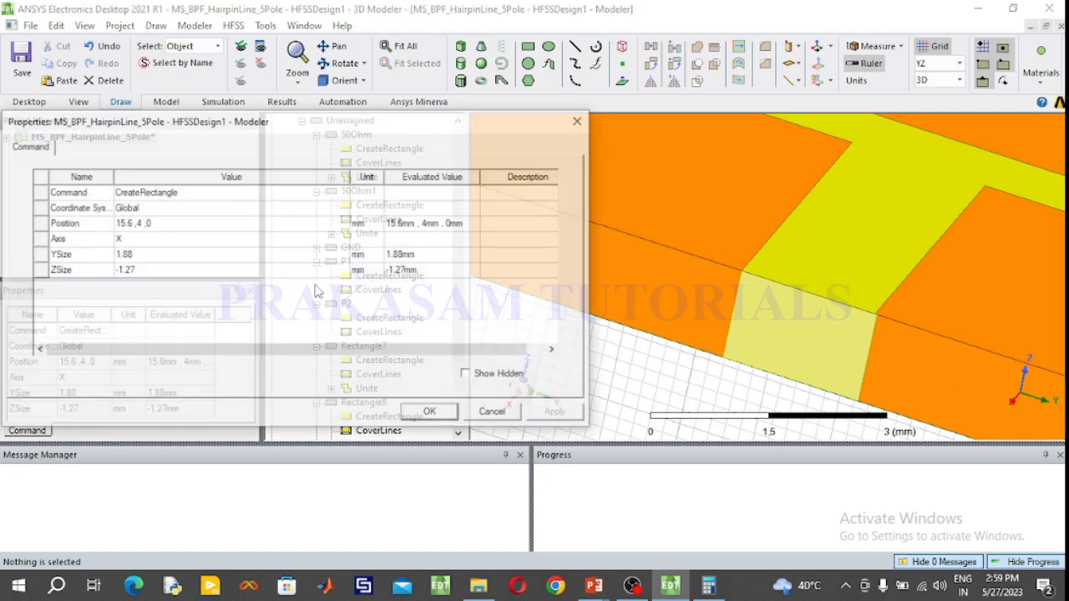
left_click(153, 257)
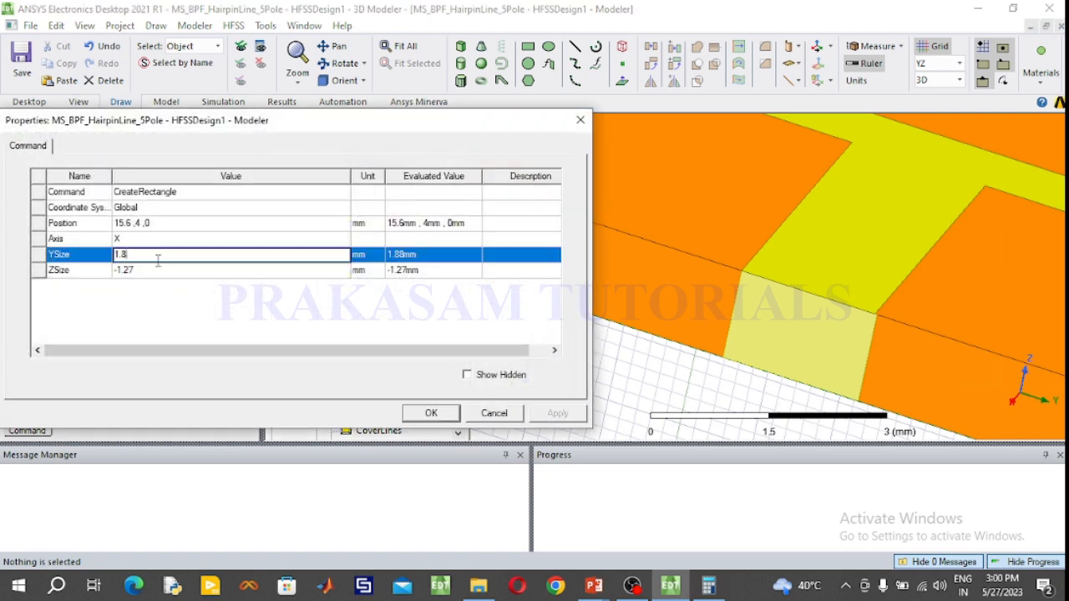
left_click(430, 412)
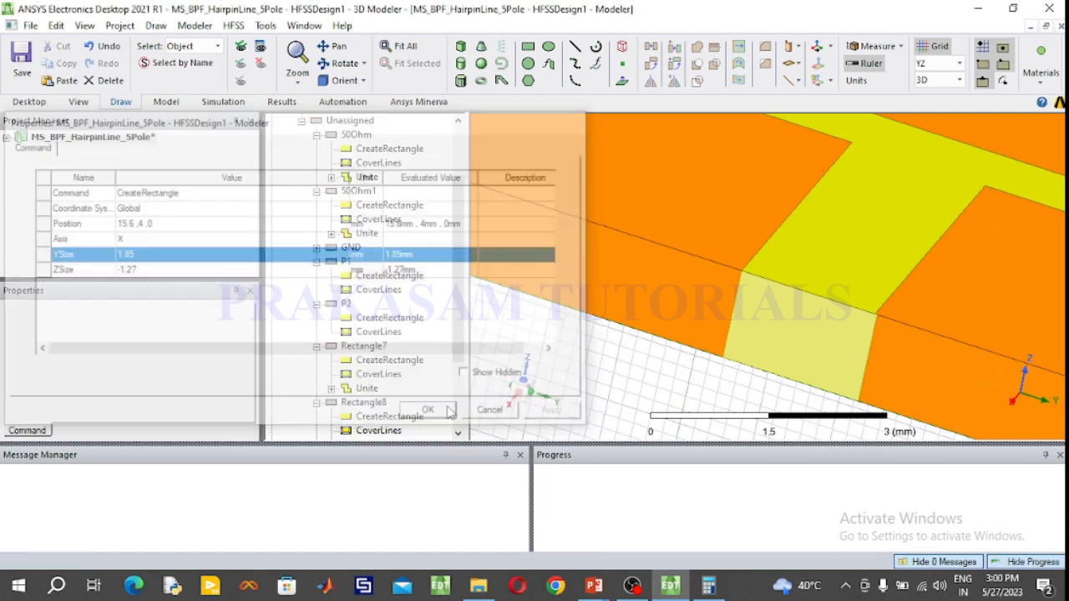
- Set the P2 rectangle's YSize to 1.85 mm and its position to -15.6, 4, 0 mm on the opposite substrate face
double_click(389, 318)
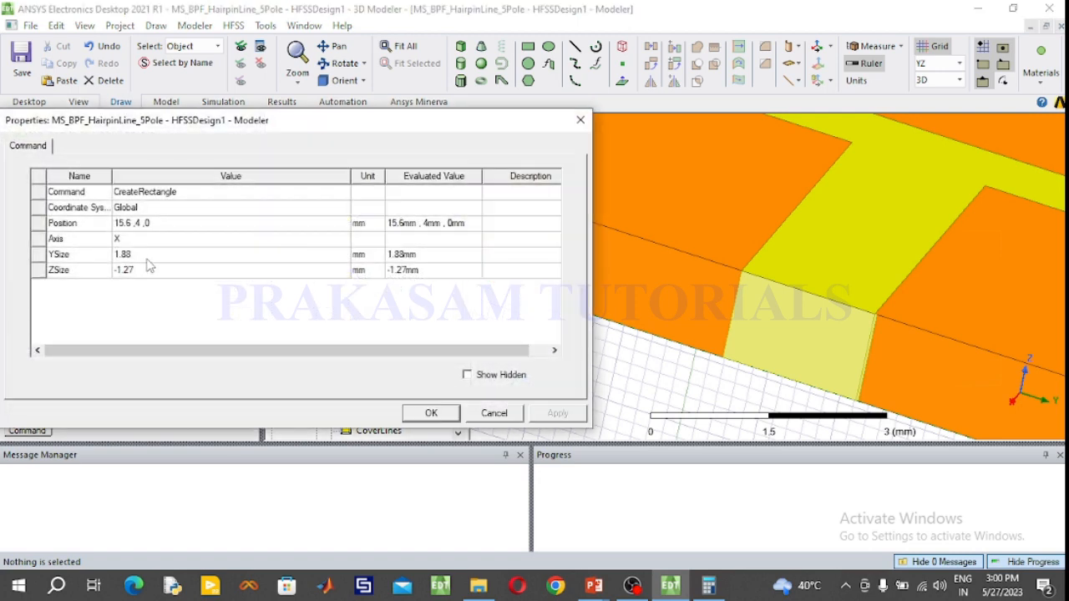
left_click(148, 255)
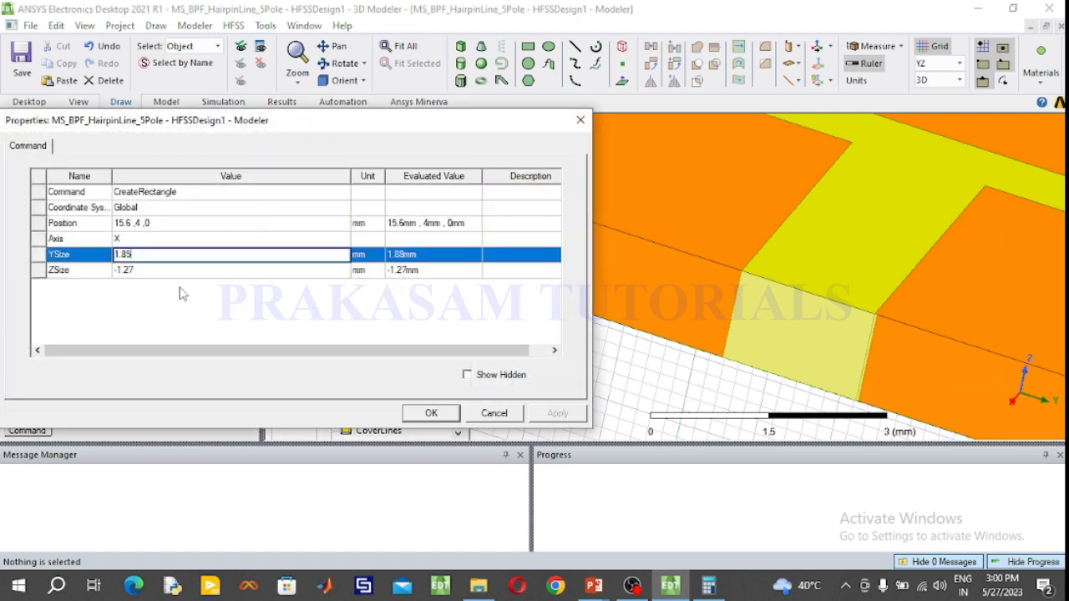
left_click(117, 223)
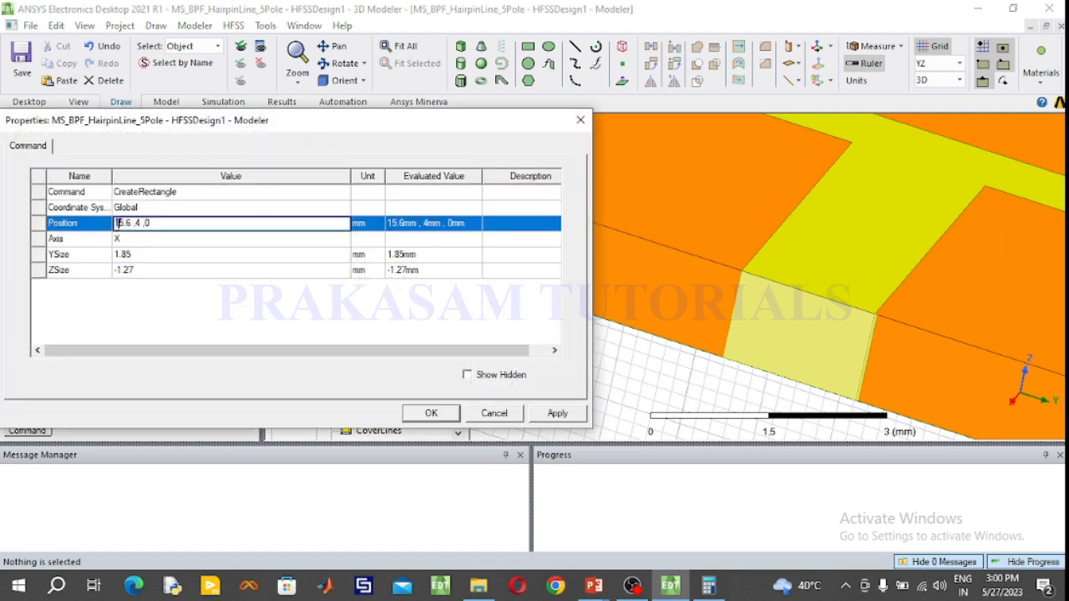
type("-")
left_click(418, 413)
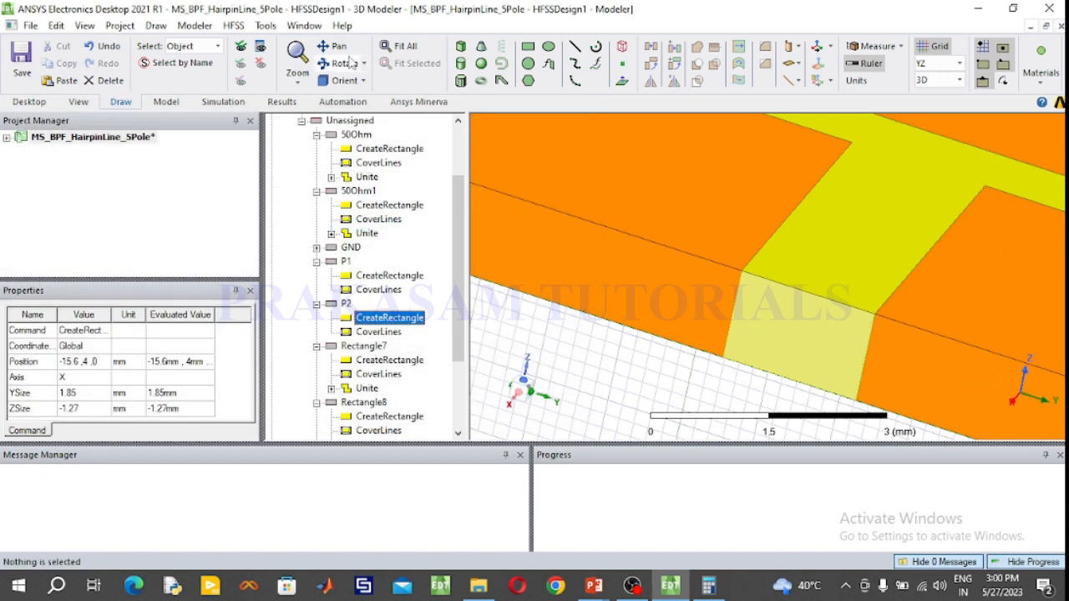
- Start assigning a lumped port named 1 with 50 ohm full port impedance to the P1 sheet
left_click(402, 46)
left_click(343, 64)
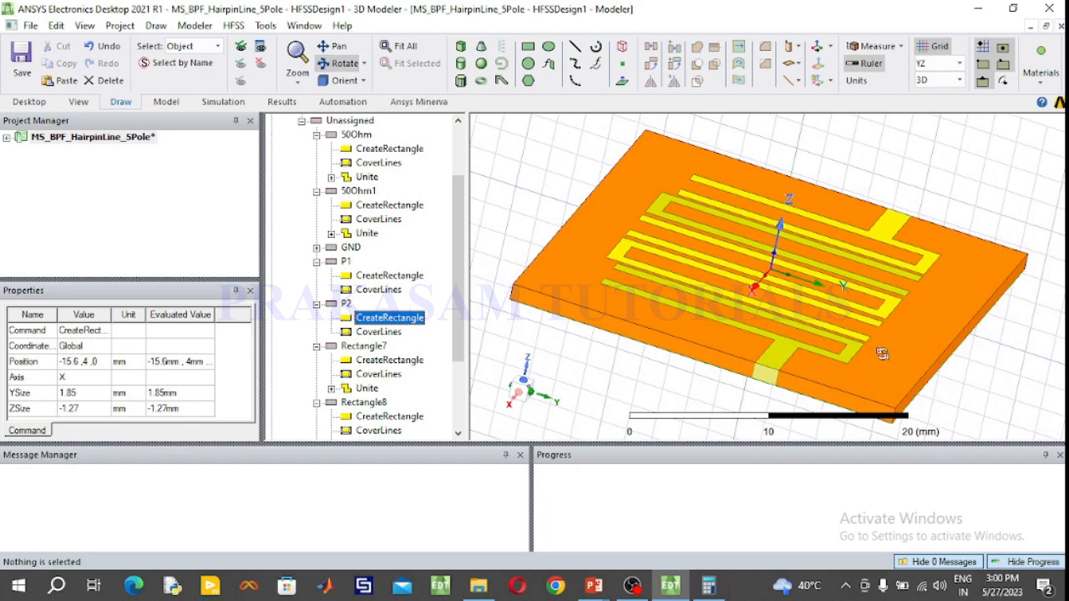
left_click_drag(882, 354, 877, 308)
left_click(345, 66)
left_click(346, 68)
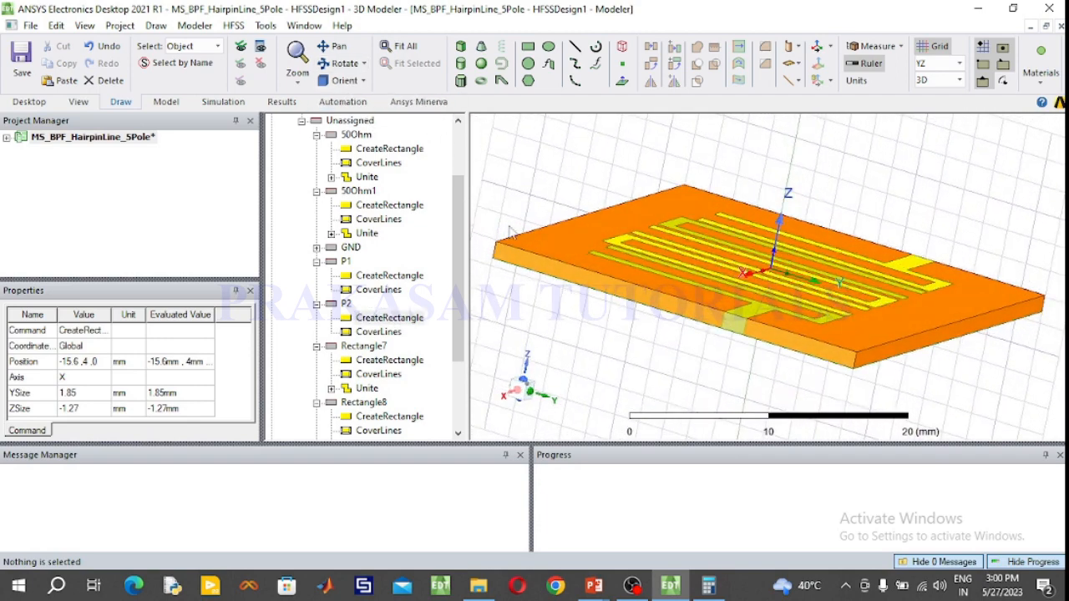
scroll(715, 336, "up", 2)
scroll(715, 316, "up", 5)
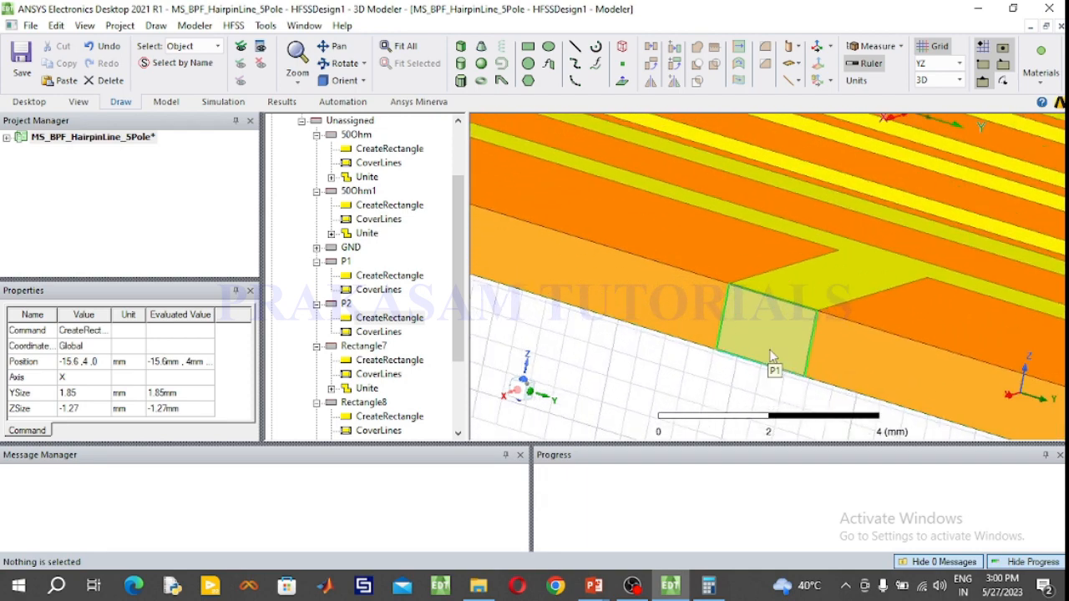
scroll(769, 349, "up", 3)
left_click(769, 315)
right_click(770, 317)
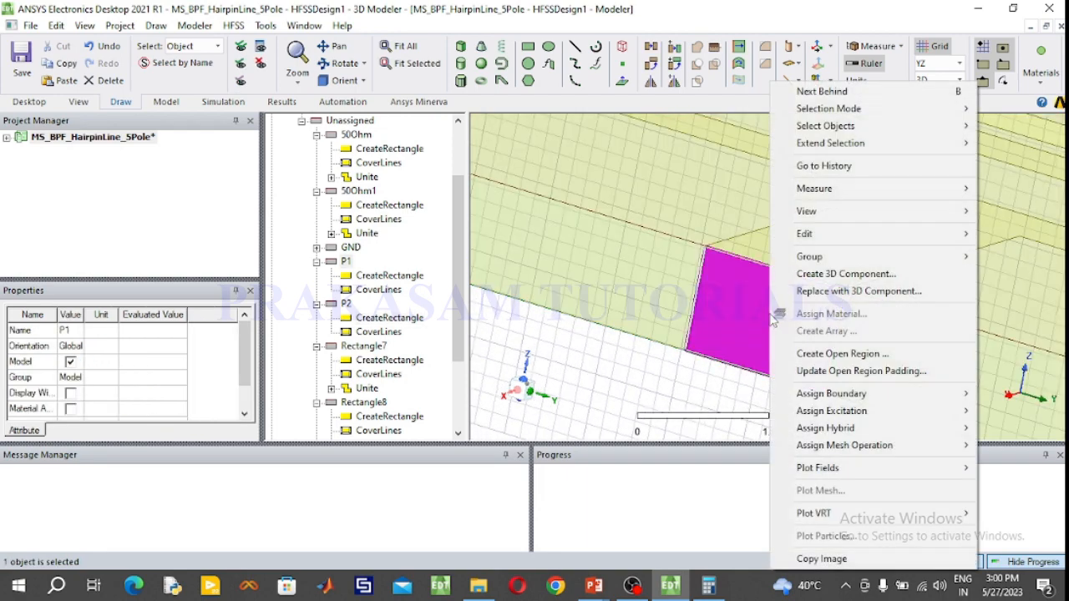
mouse_move(809, 412)
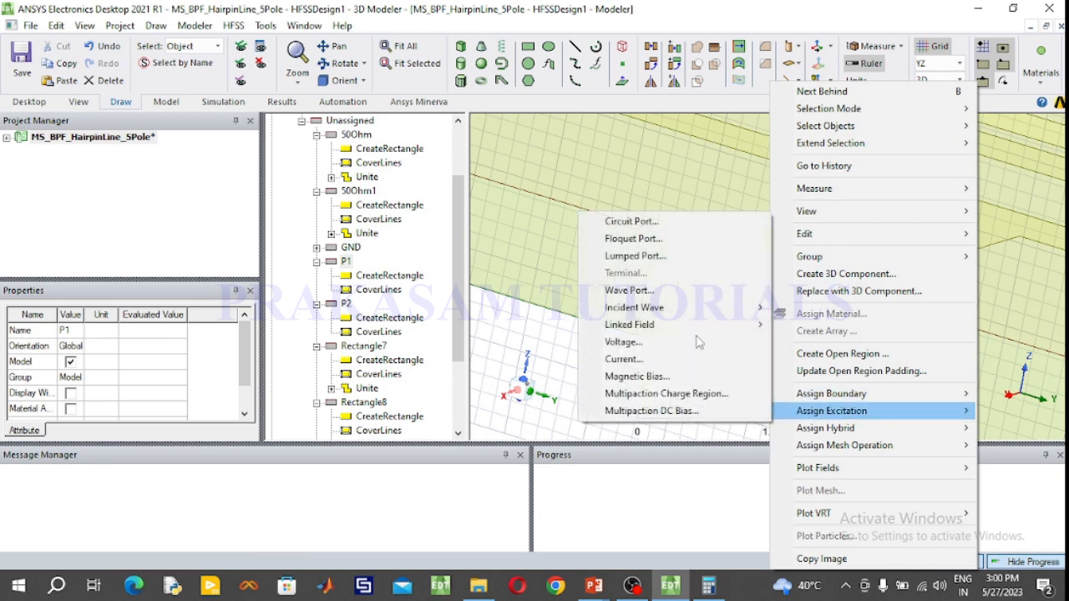
left_click(652, 256)
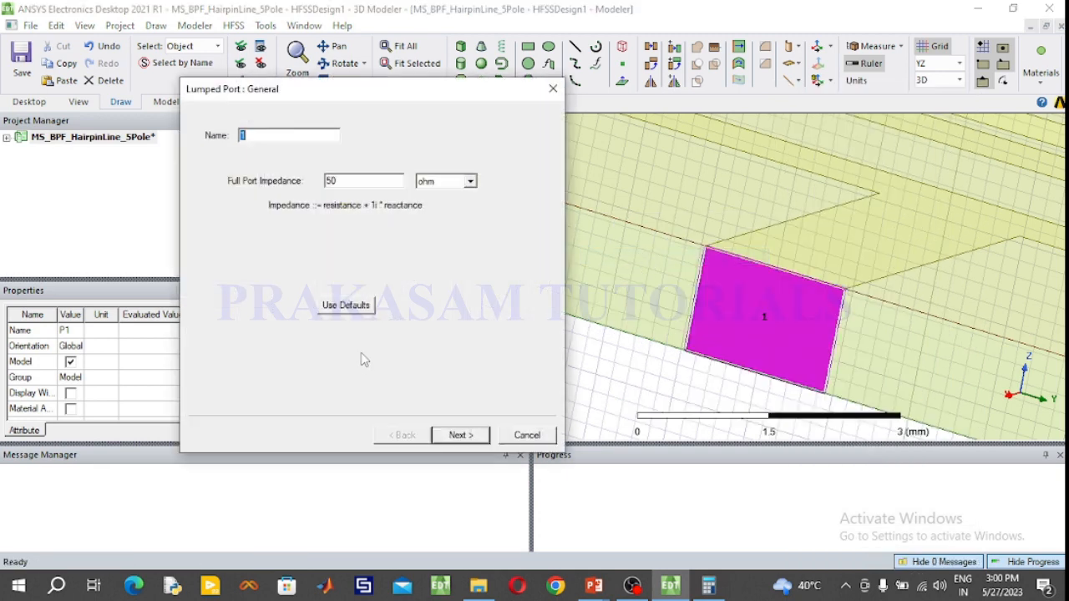
left_click(460, 435)
- Define the port's integration line from the middle of its lower edge up to the feed line edge, and complete the port
left_click(340, 197)
left_click(340, 225)
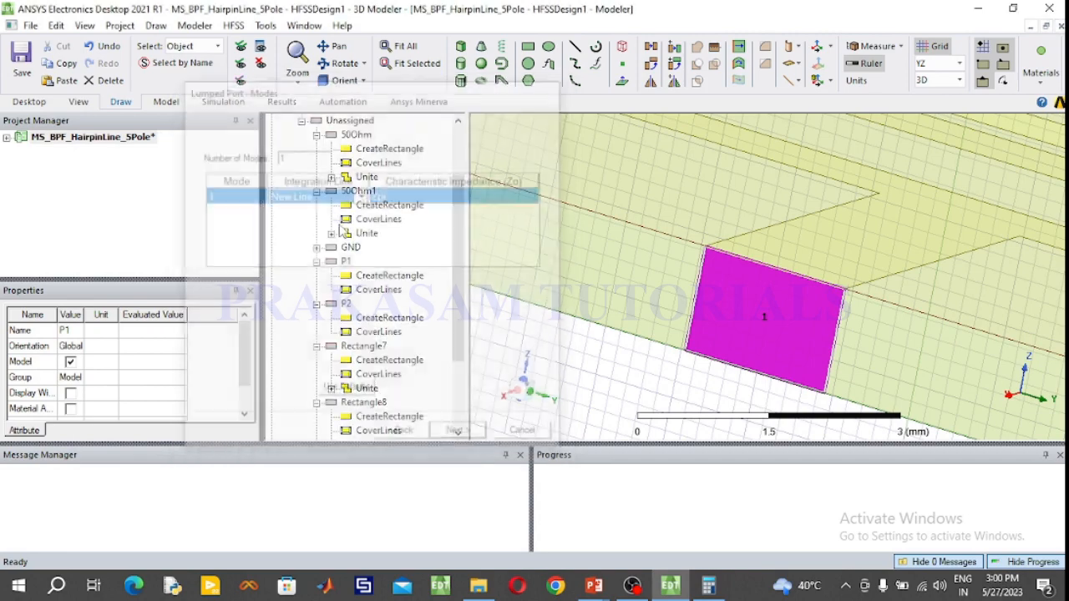
left_click(775, 267)
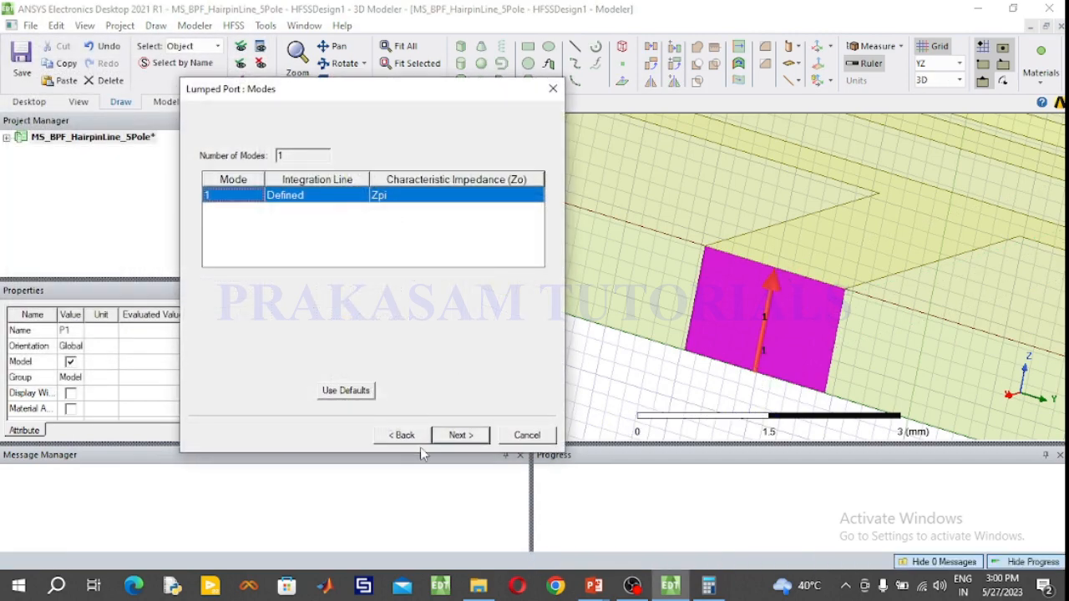
left_click(463, 435)
left_click(460, 435)
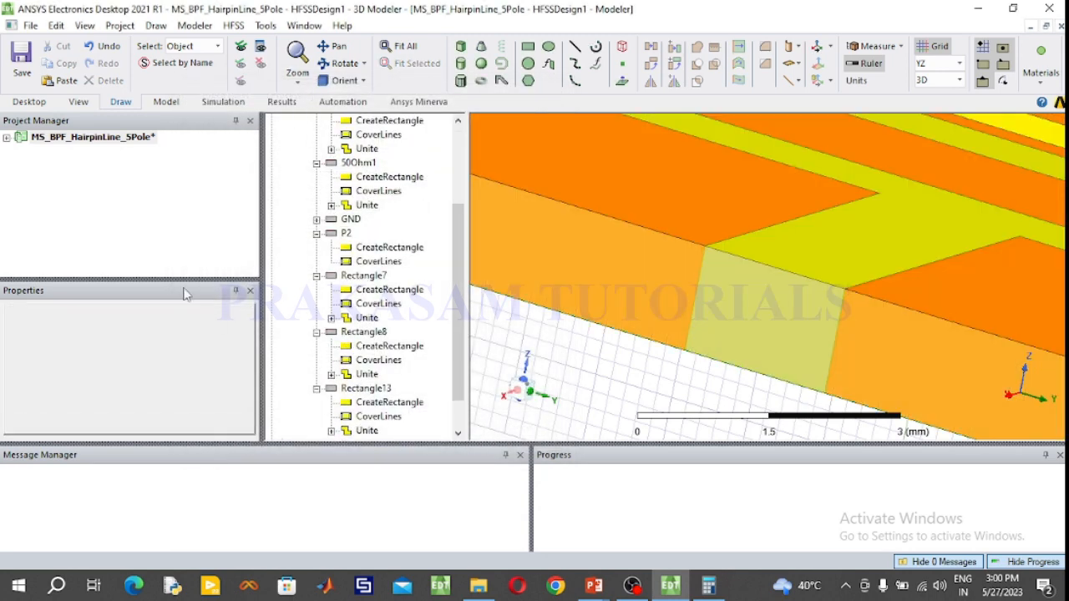
- Expand HFSSDesign1's excitations and highlight port 1 to check its placement and integration line on the model
left_click(7, 139)
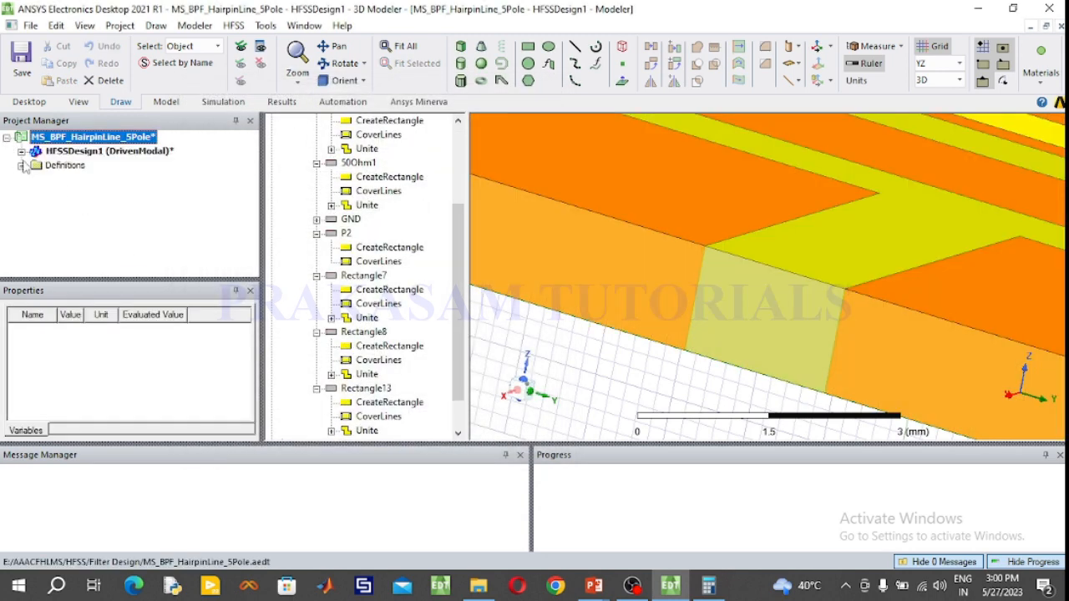
left_click(21, 151)
left_click(37, 208)
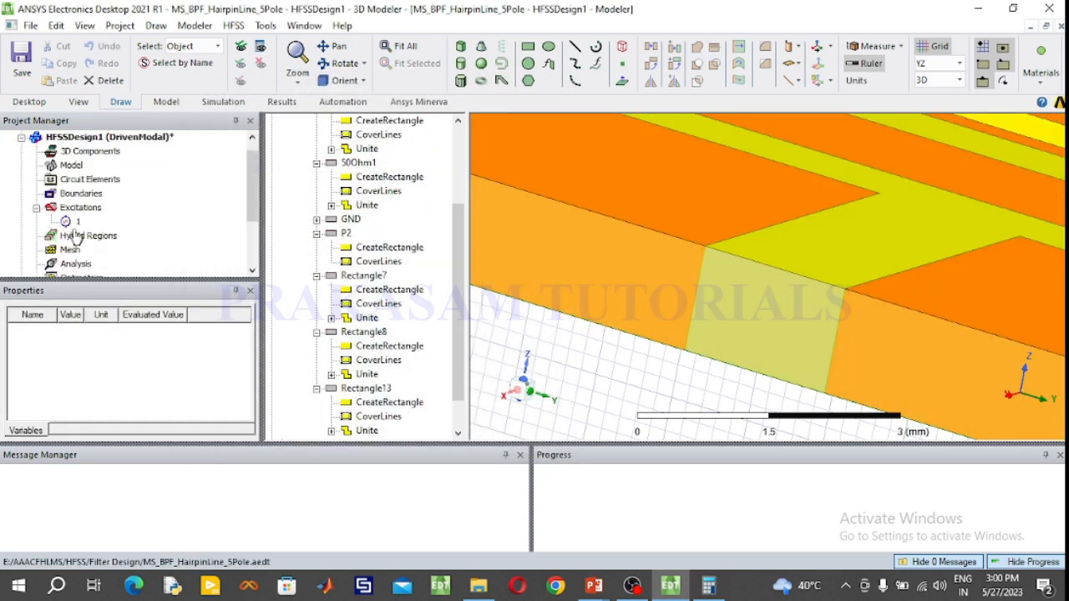
left_click(78, 222)
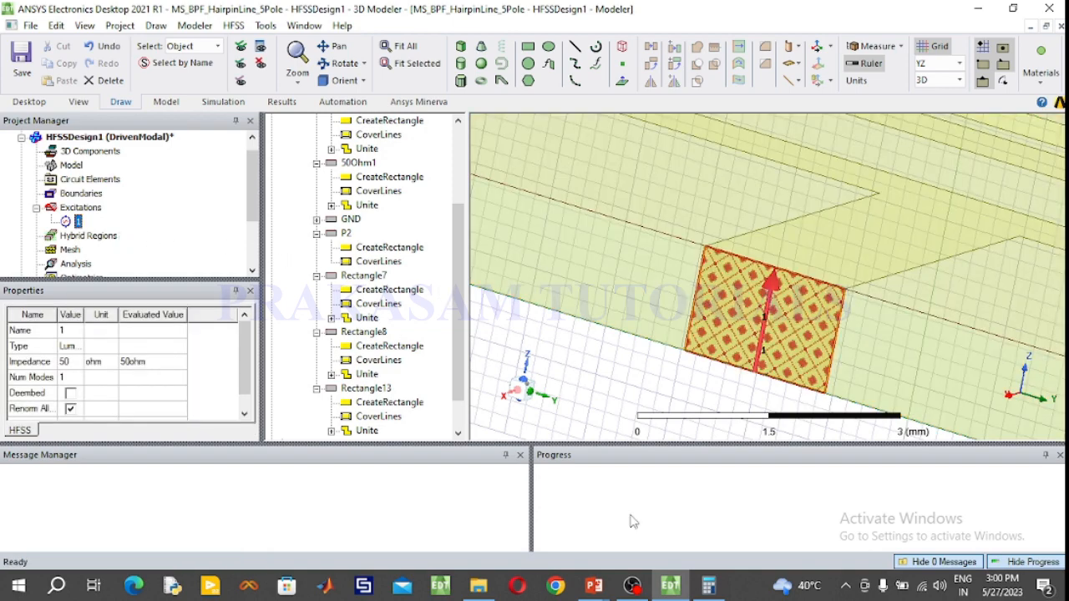
left_click(399, 46)
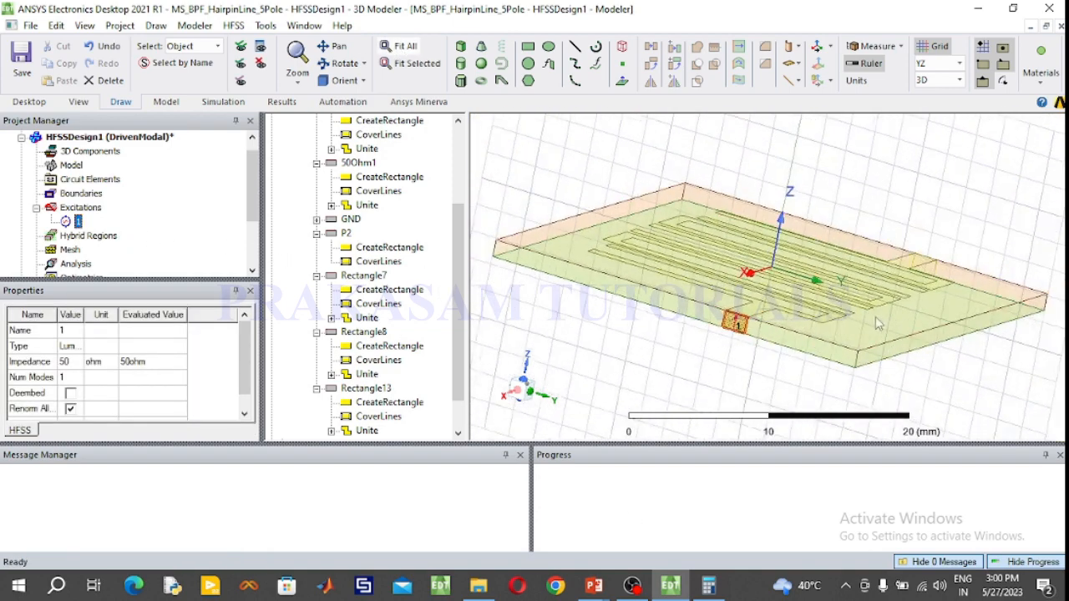
- Start assigning a lumped port named 2 with 50 ohm full port impedance to the P2 sheet
left_click(340, 63)
left_click_drag(887, 306, 785, 346)
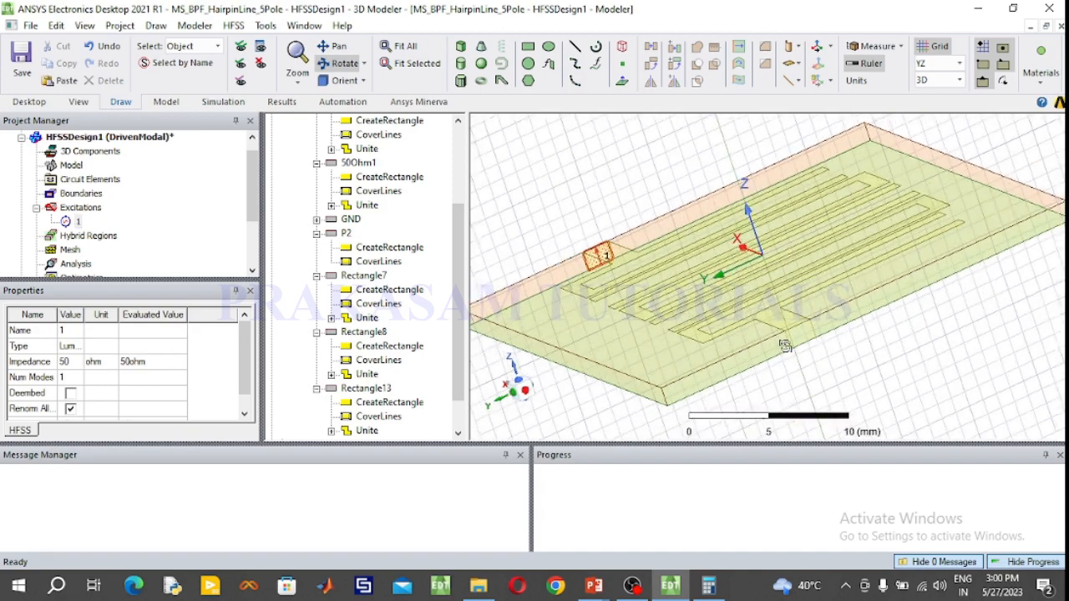
scroll(785, 346, "up", 5)
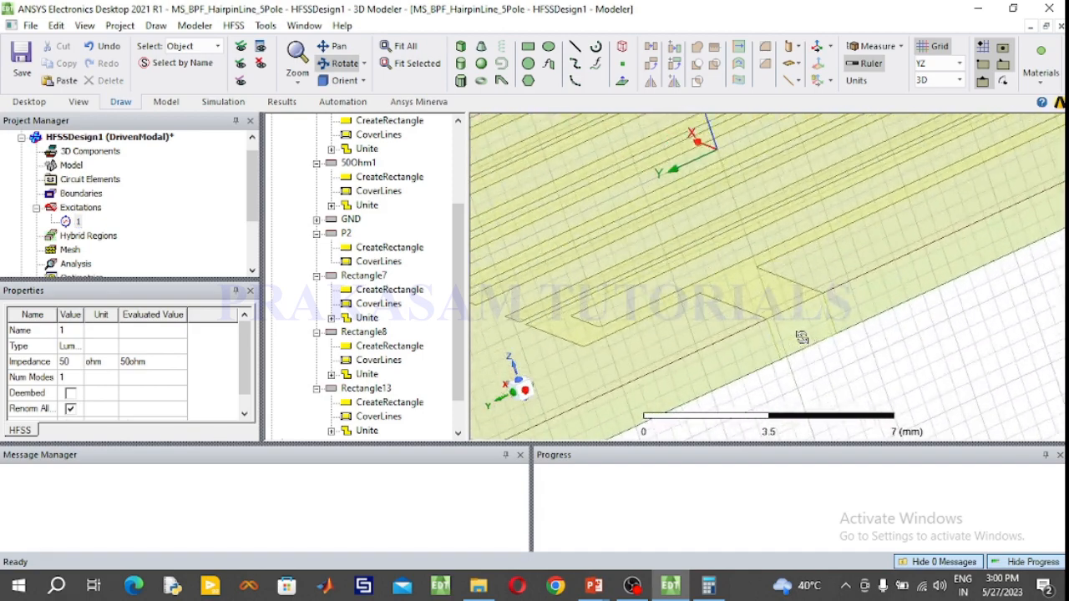
scroll(800, 342, "up", 3)
scroll(800, 349, "up", 4)
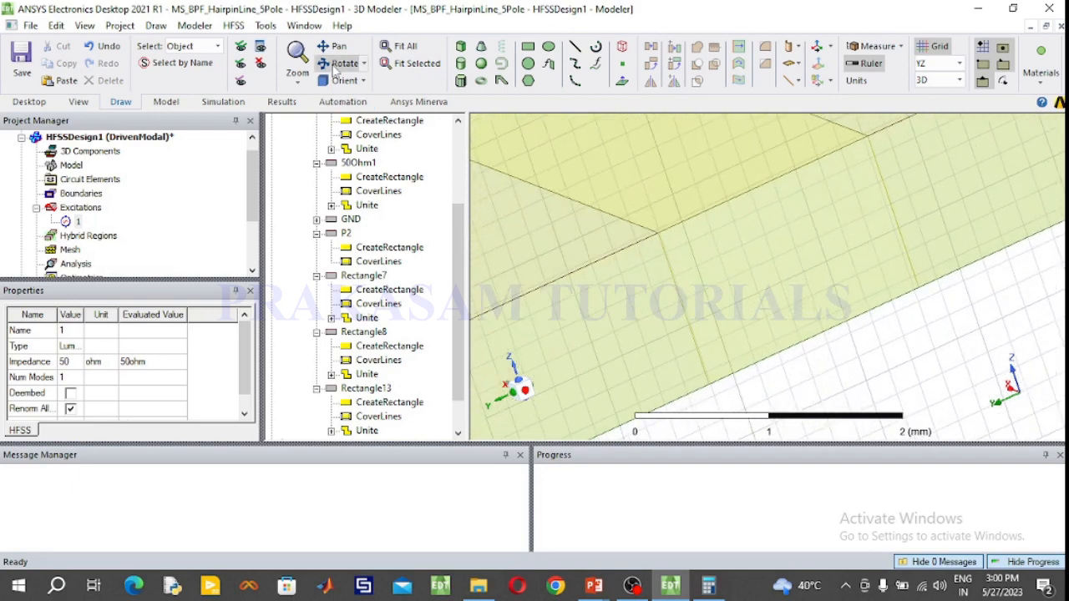
left_click(754, 277)
right_click(754, 277)
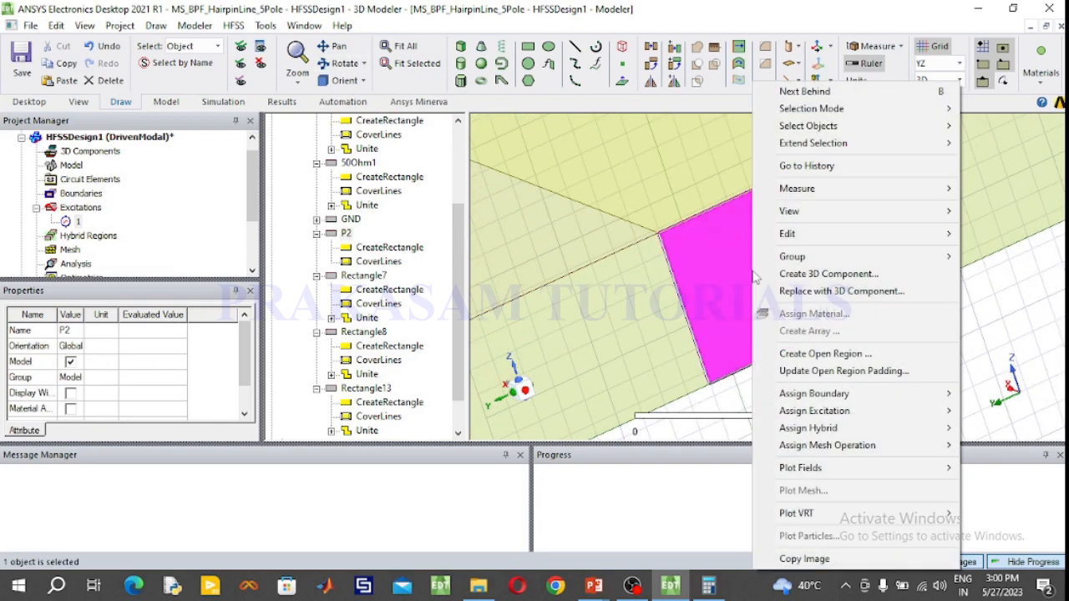
mouse_move(793, 413)
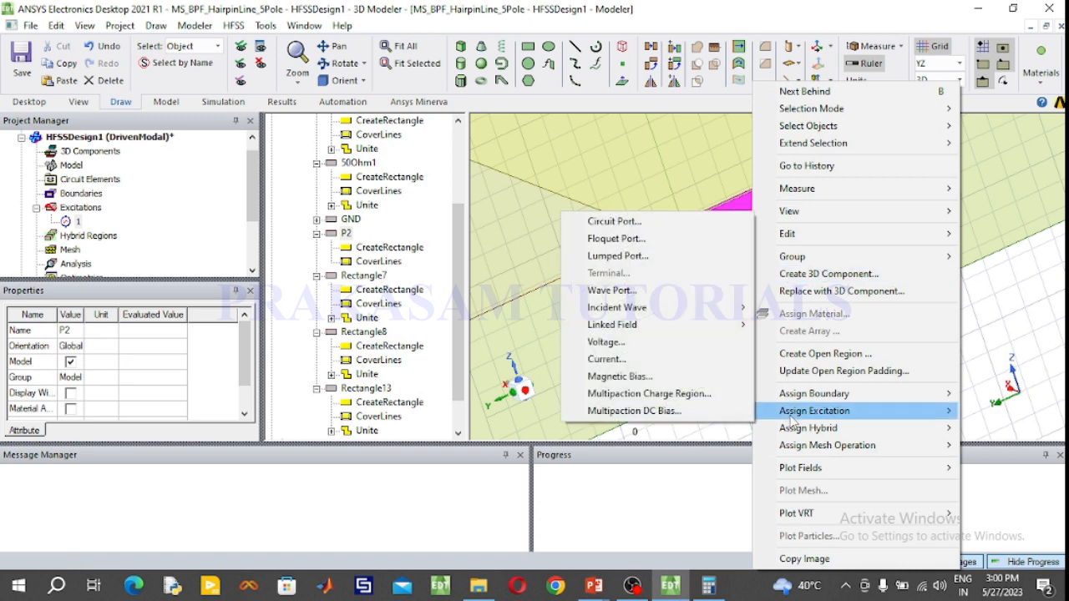
left_click(618, 256)
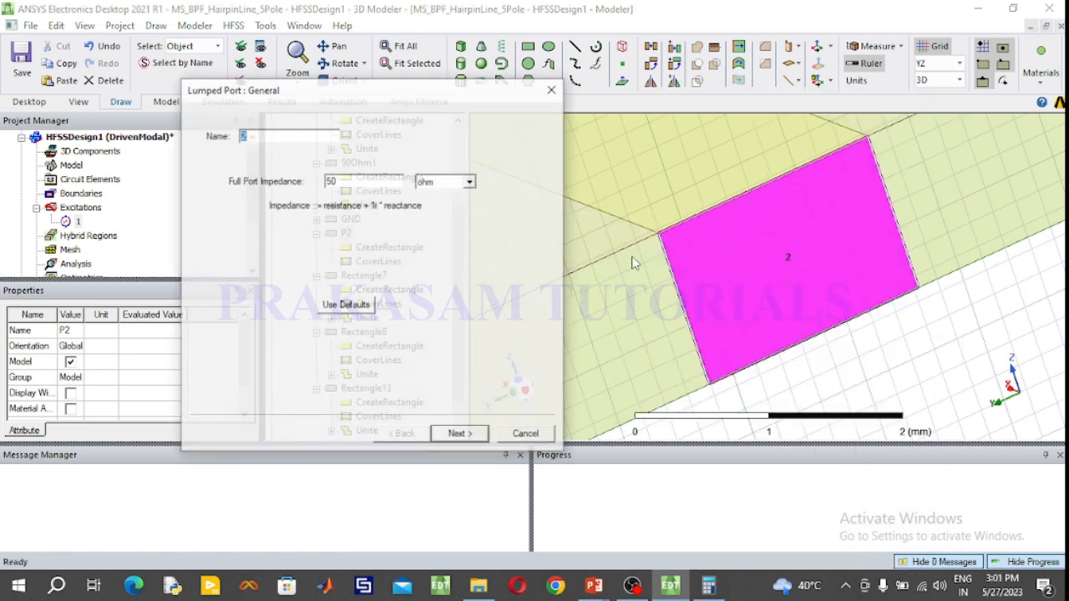
left_click(462, 435)
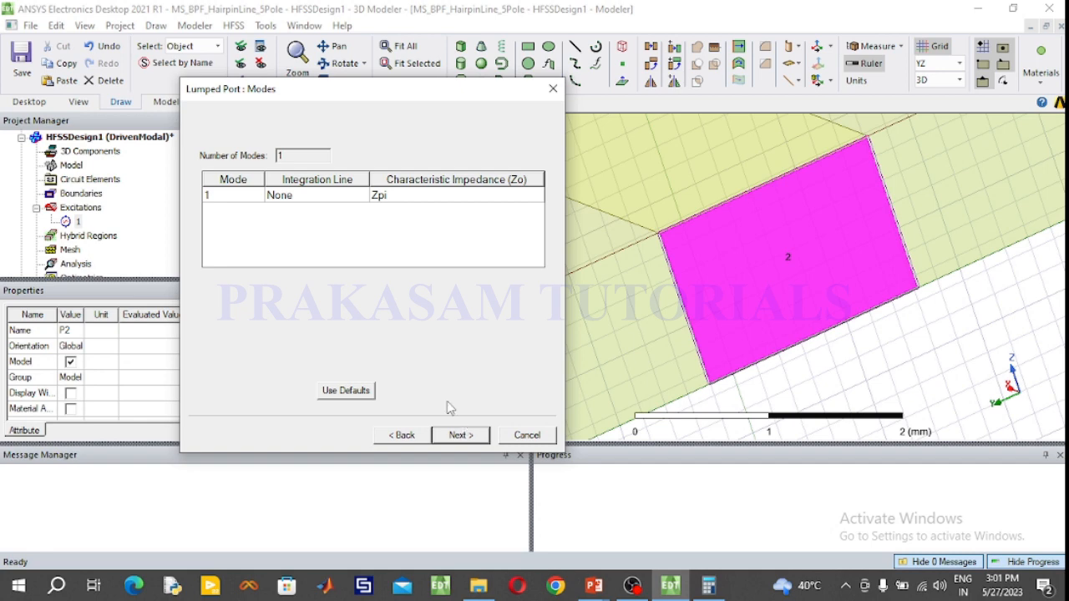
- Define port 2's integration line from the middle of its lower edge up to the feed line edge, and complete the port with 50 ohm renormalization
left_click(319, 195)
left_click(319, 196)
left_click(325, 224)
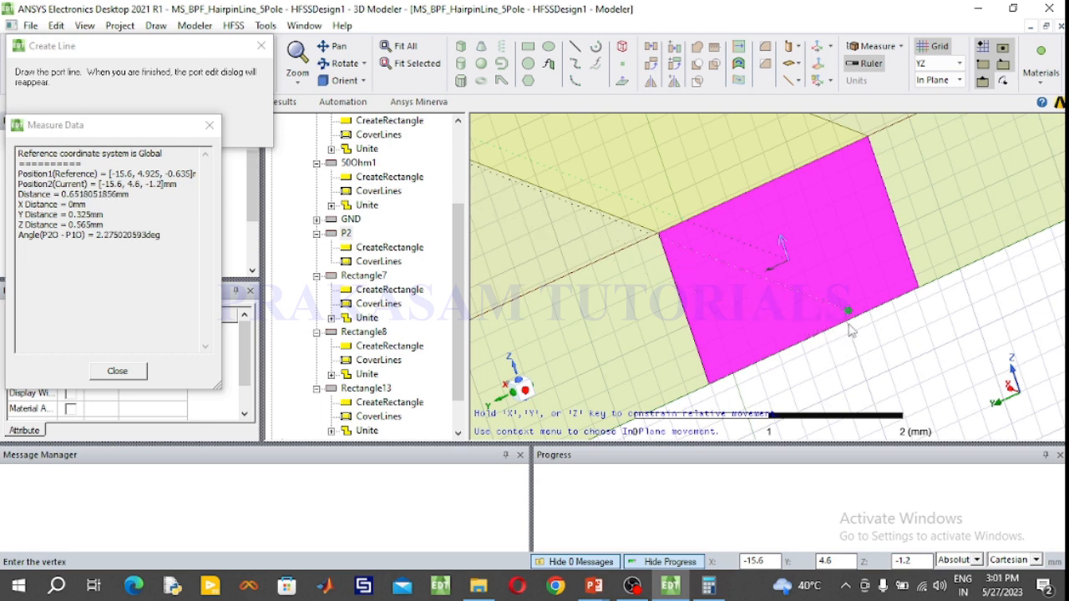
left_click(814, 335)
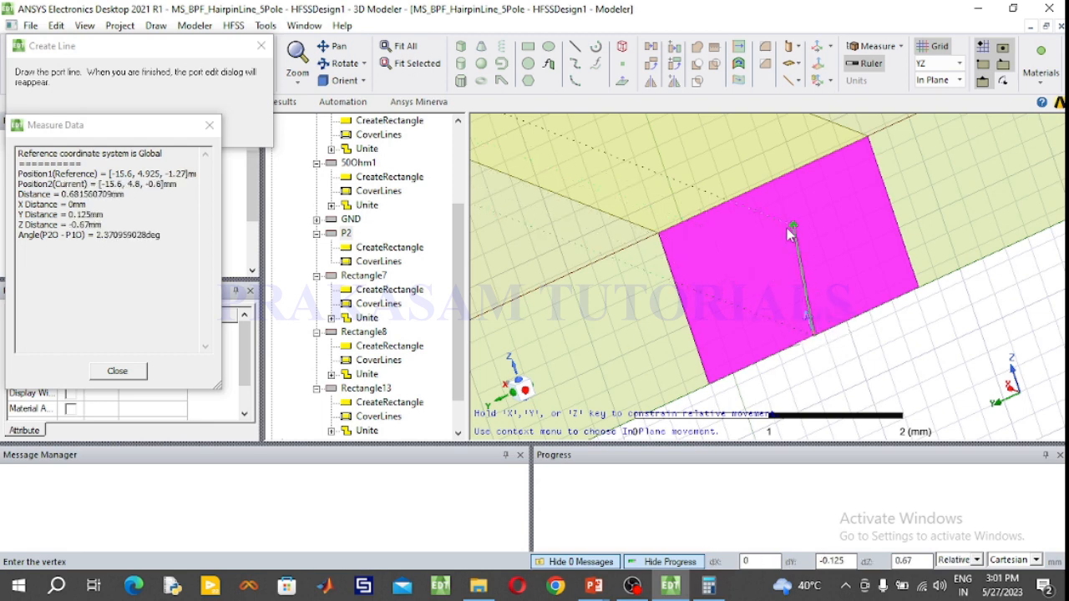
left_click(756, 192)
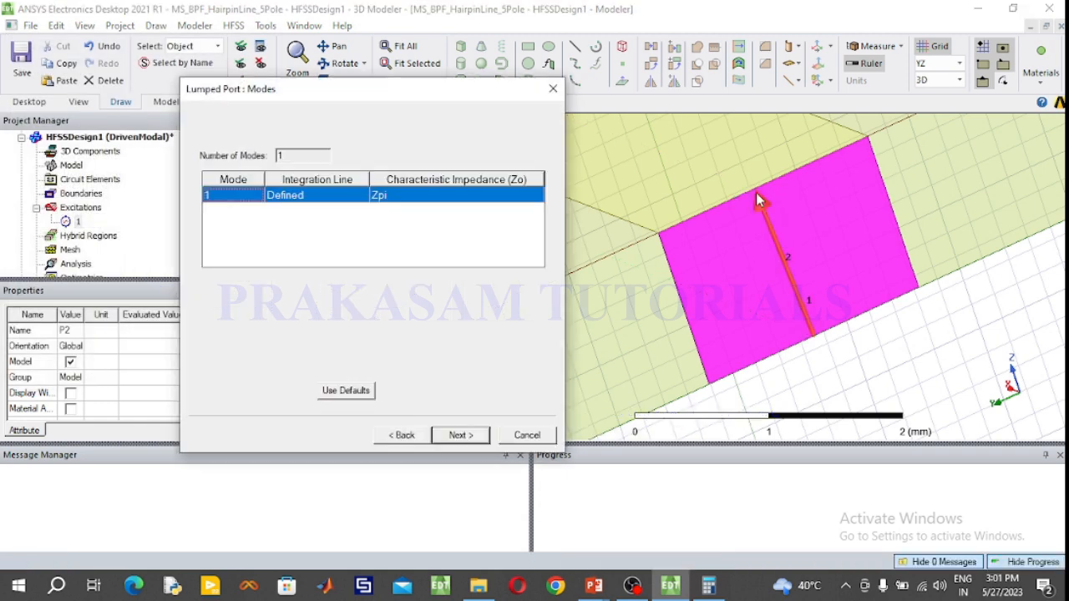
left_click(460, 435)
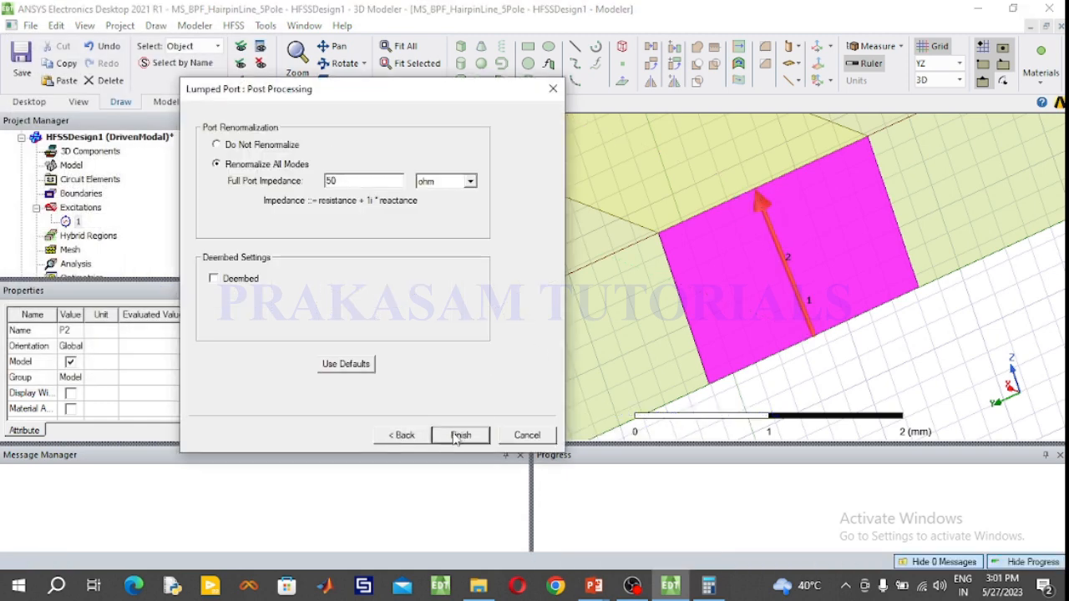
left_click(460, 435)
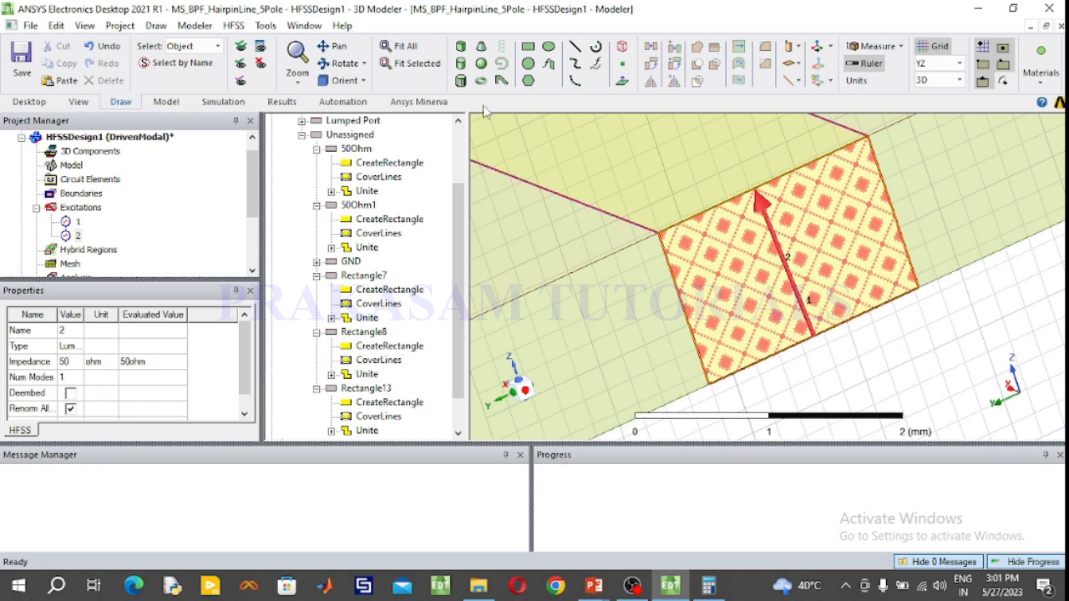
- Fit the whole filter in view, set the drawing plane to XY, restore the default orientation and clear the selection
left_click(414, 47)
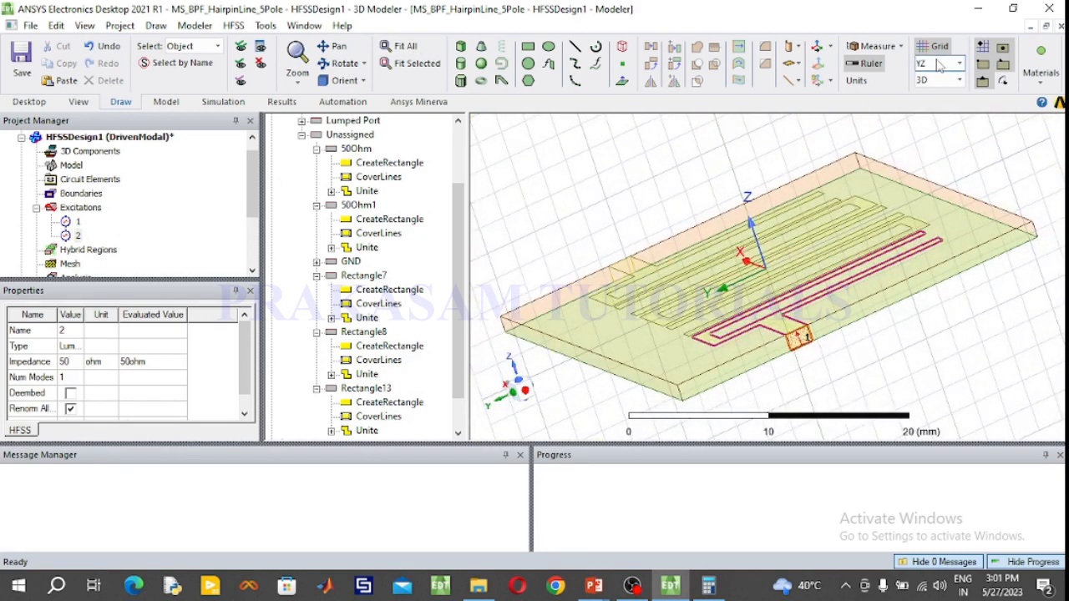
left_click(959, 63)
left_click(929, 76)
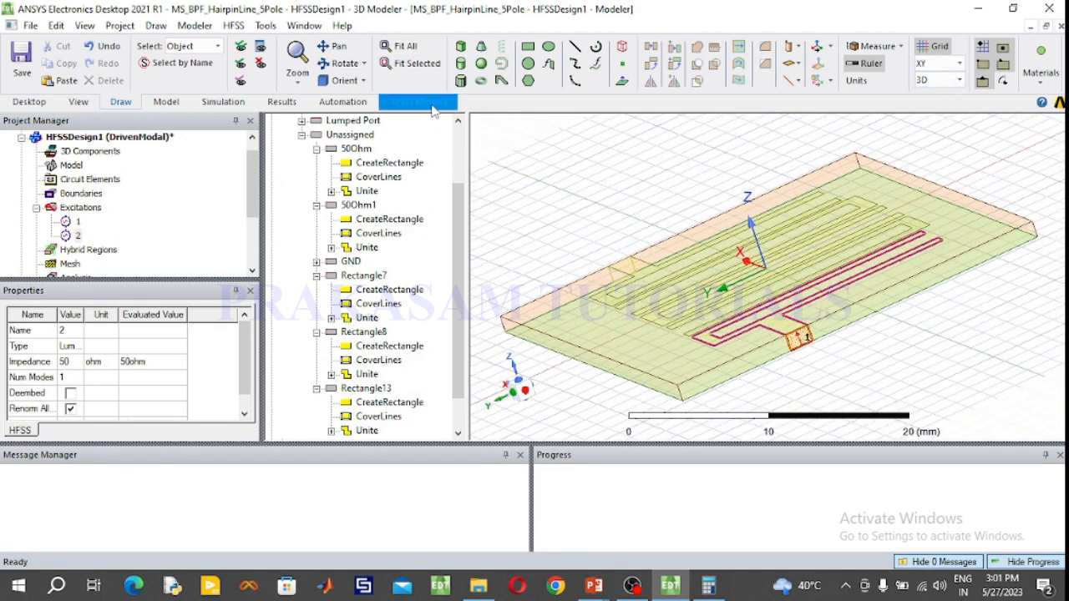
left_click(345, 83)
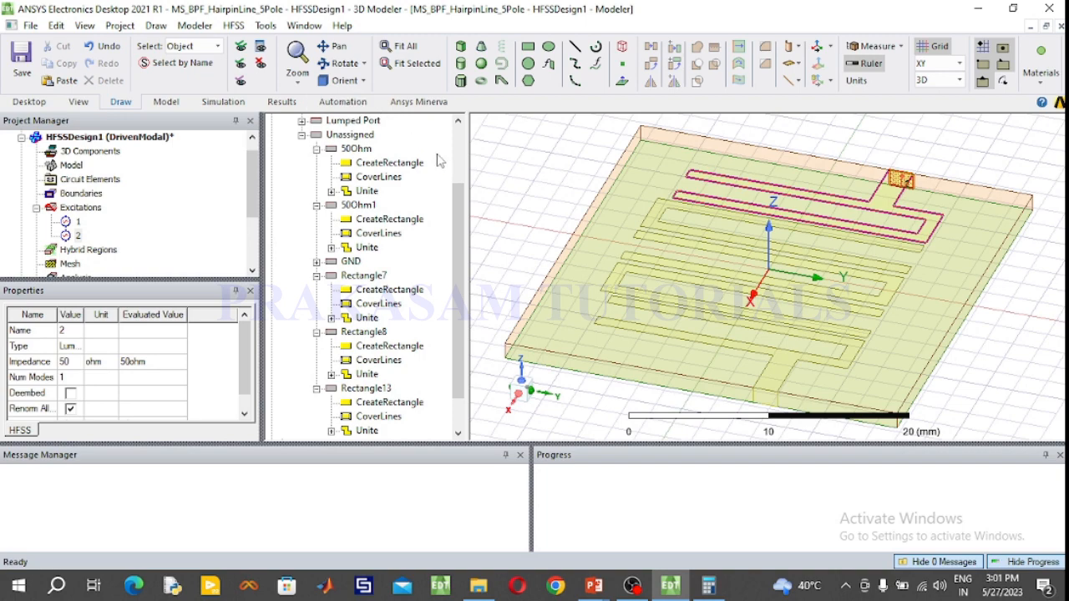
left_click(982, 361)
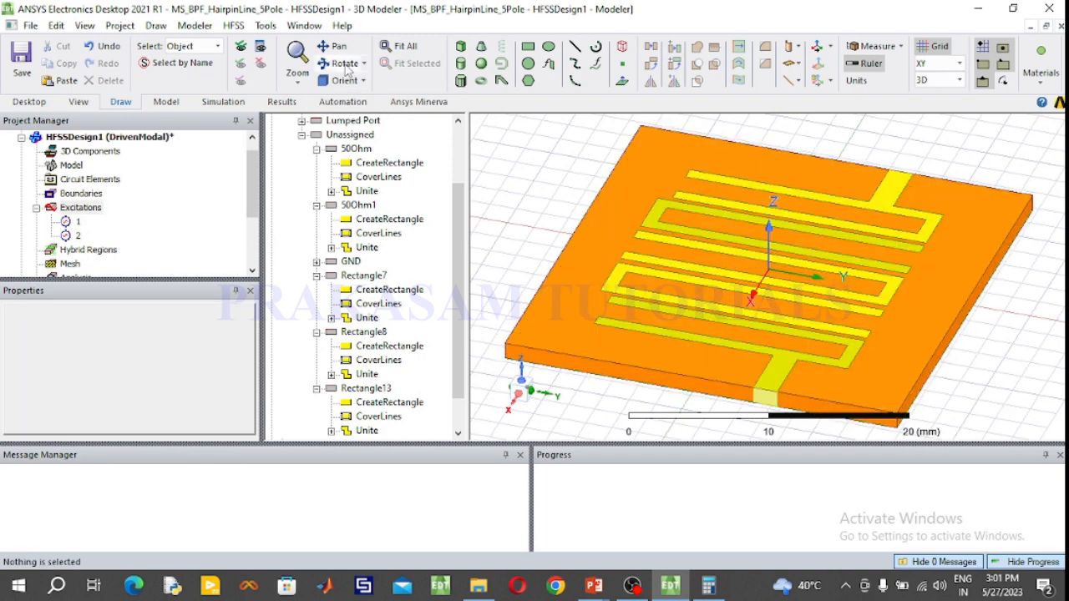
- Highlight 50Ohm, 50Ohm1, Rectangle7, Rectangle8 and Rectangle13 one by one to check which resonator each is
left_click(355, 148)
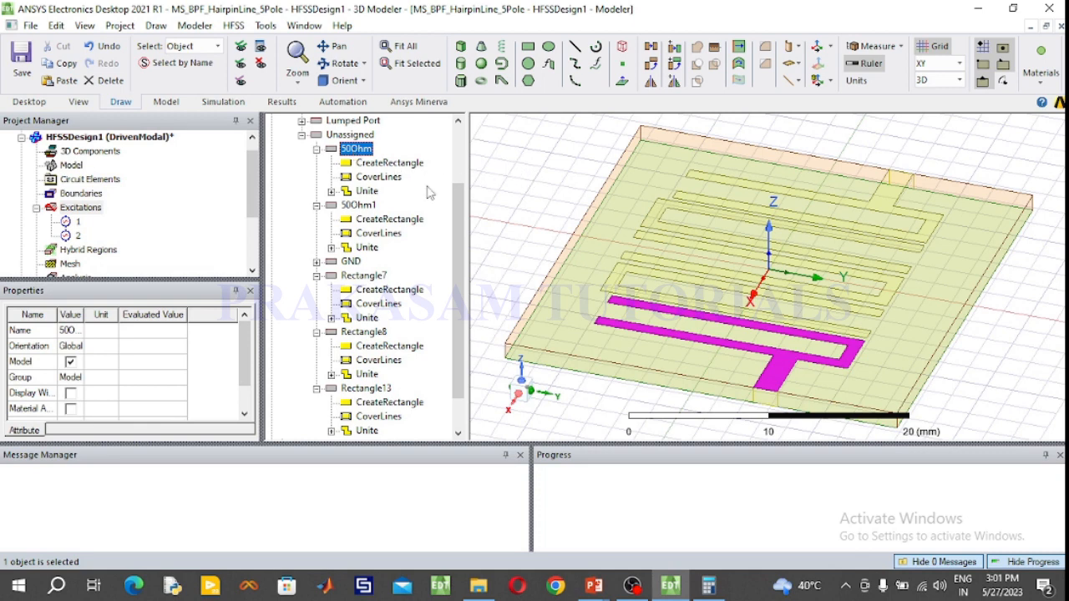
left_click(370, 207)
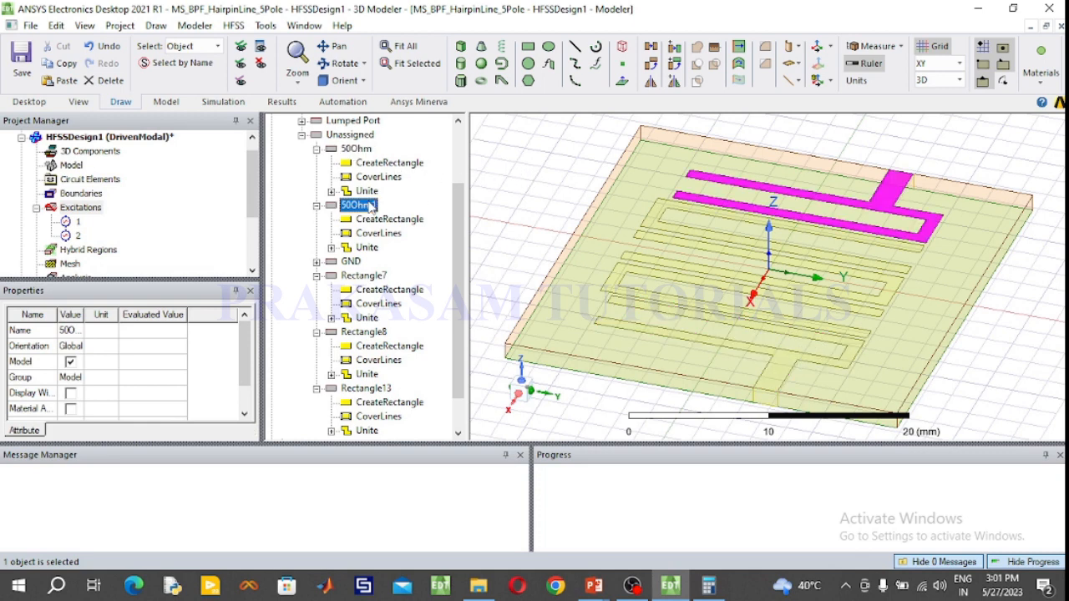
left_click(364, 275)
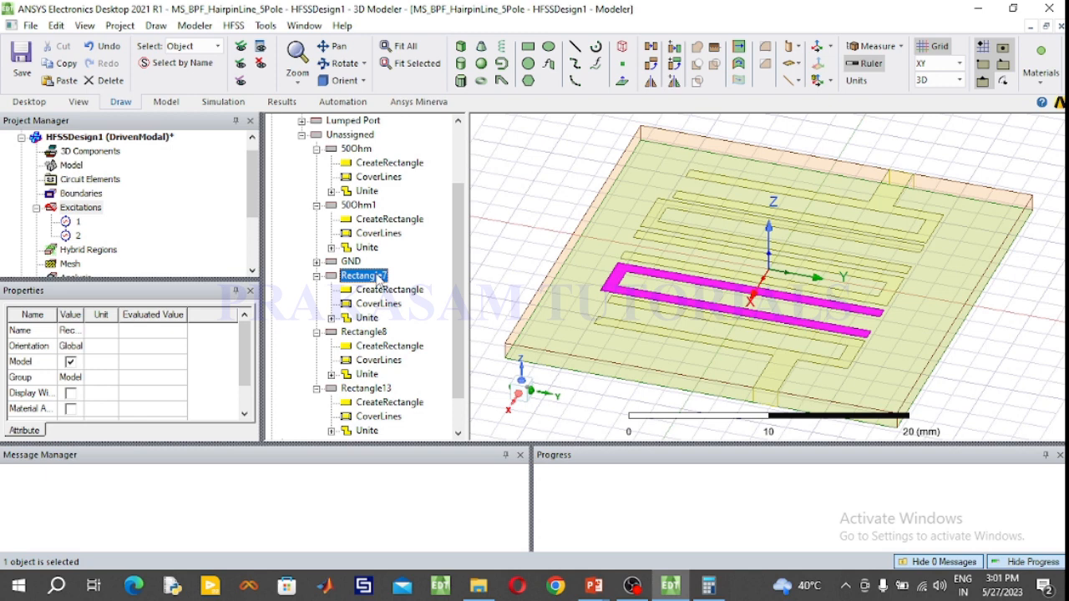
left_click(374, 334)
left_click(367, 390)
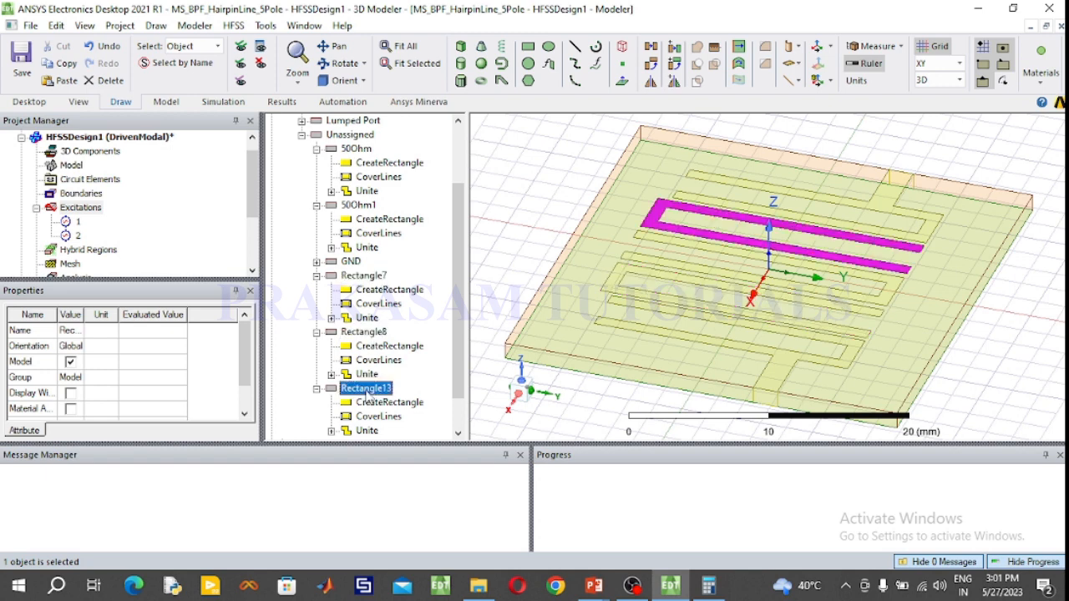
left_click(514, 221)
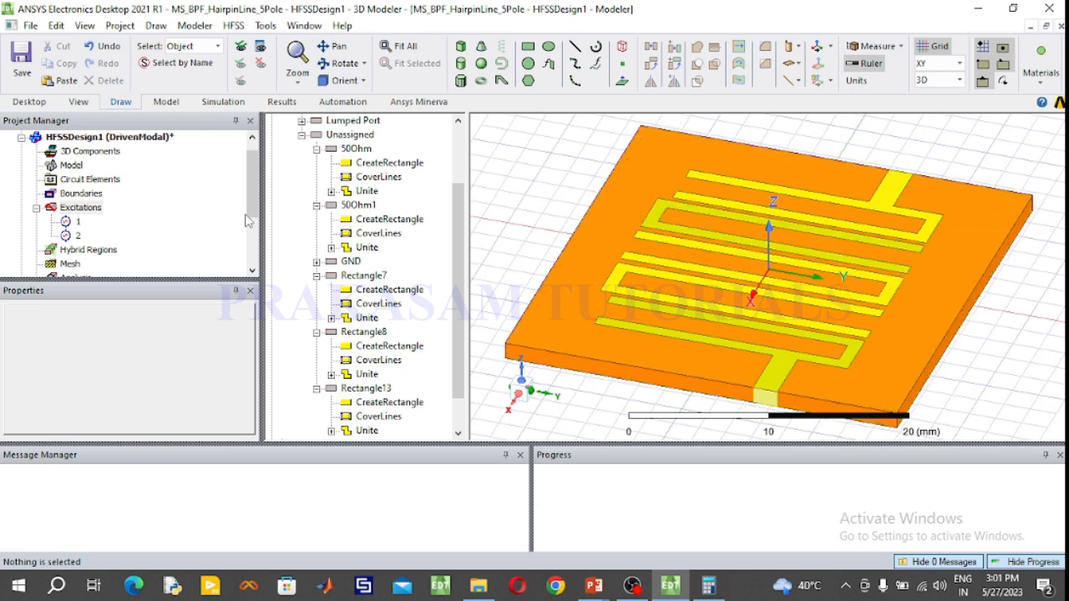
left_click(37, 209)
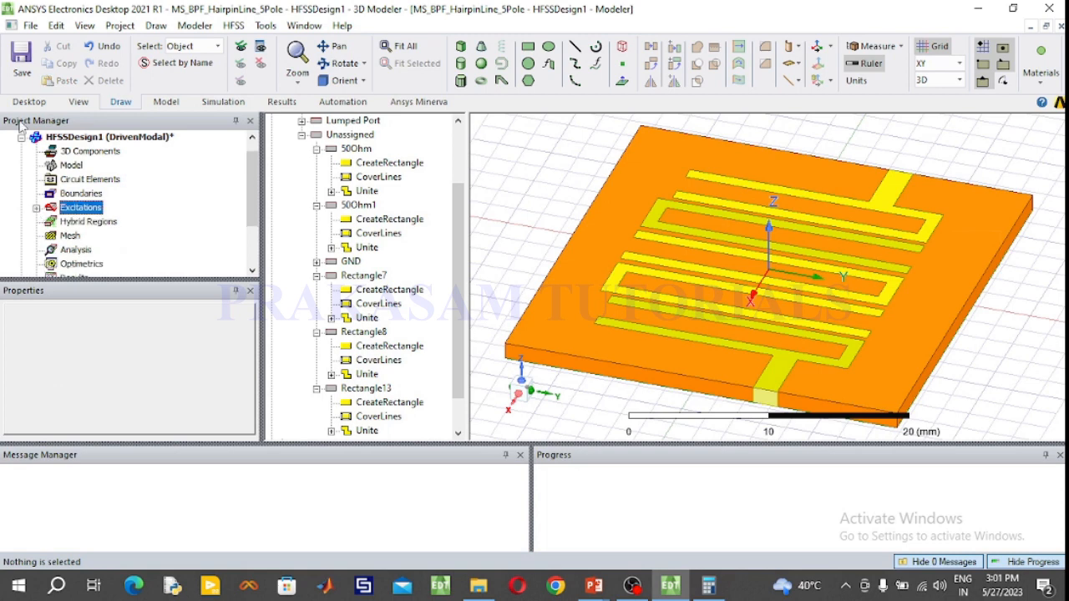
- Assign a Perfect E boundary to the sheets 50Ohm, 50Ohm1, Rectangle7, Rectangle8, Rectangle13 and GND together
left_click(354, 149)
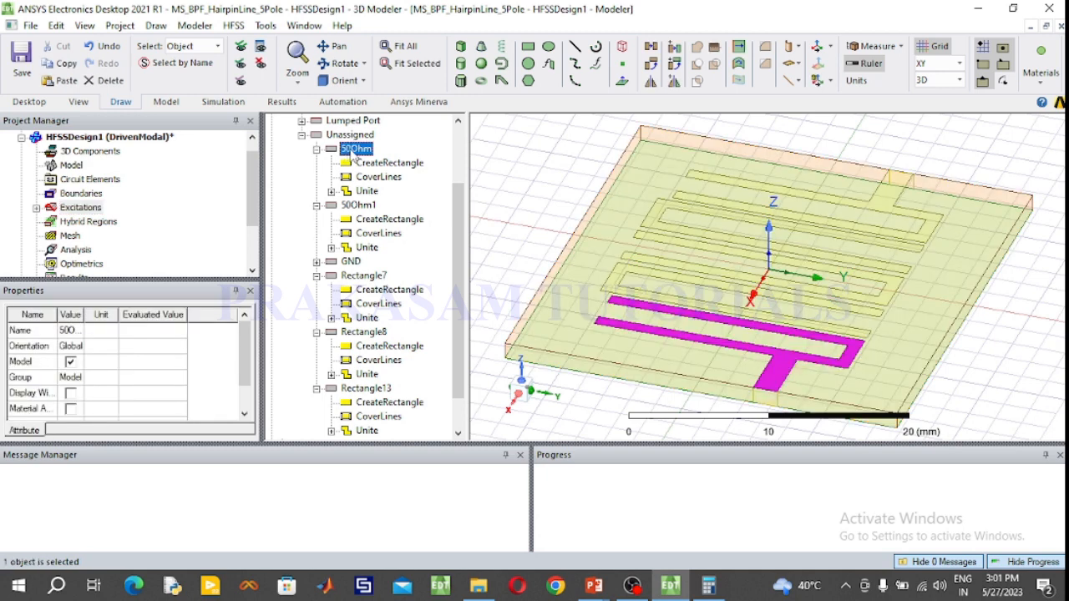
left_click(359, 206, "ctrl")
left_click(359, 279, "ctrl")
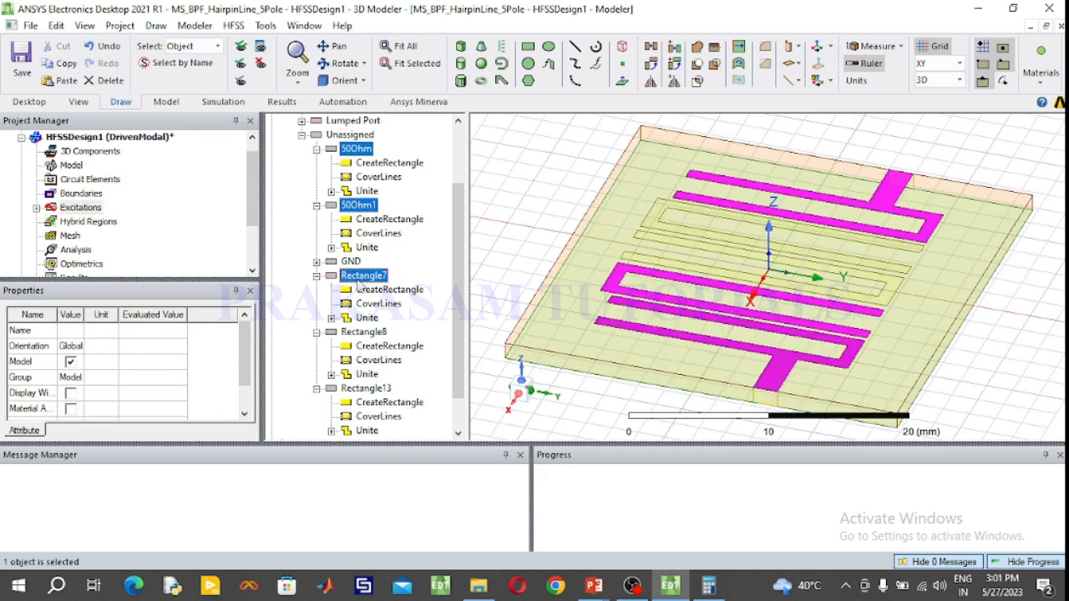
left_click(370, 332, "ctrl")
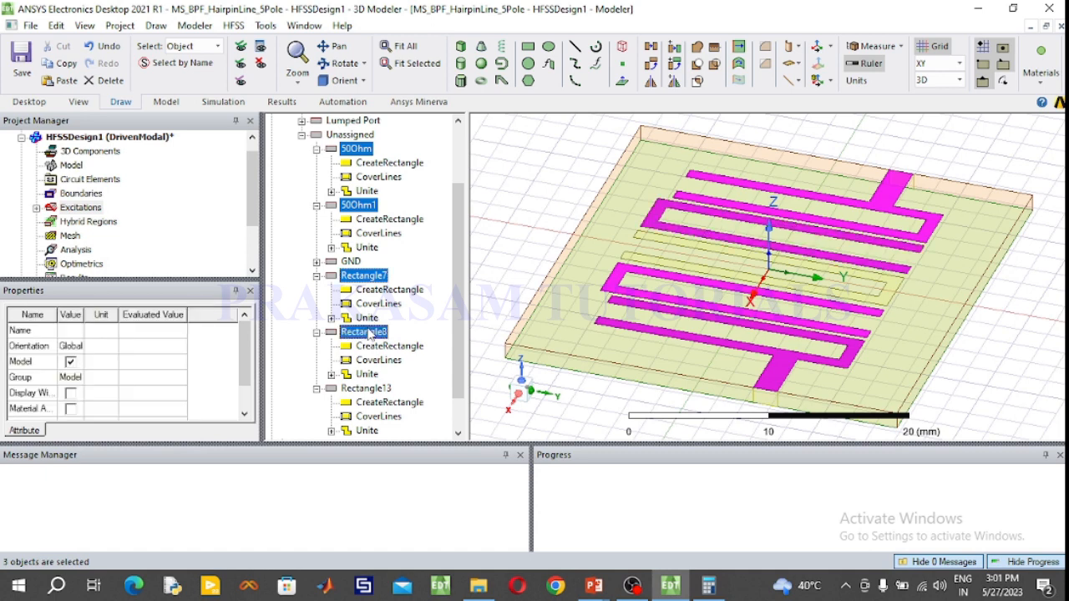
left_click(365, 393, "ctrl")
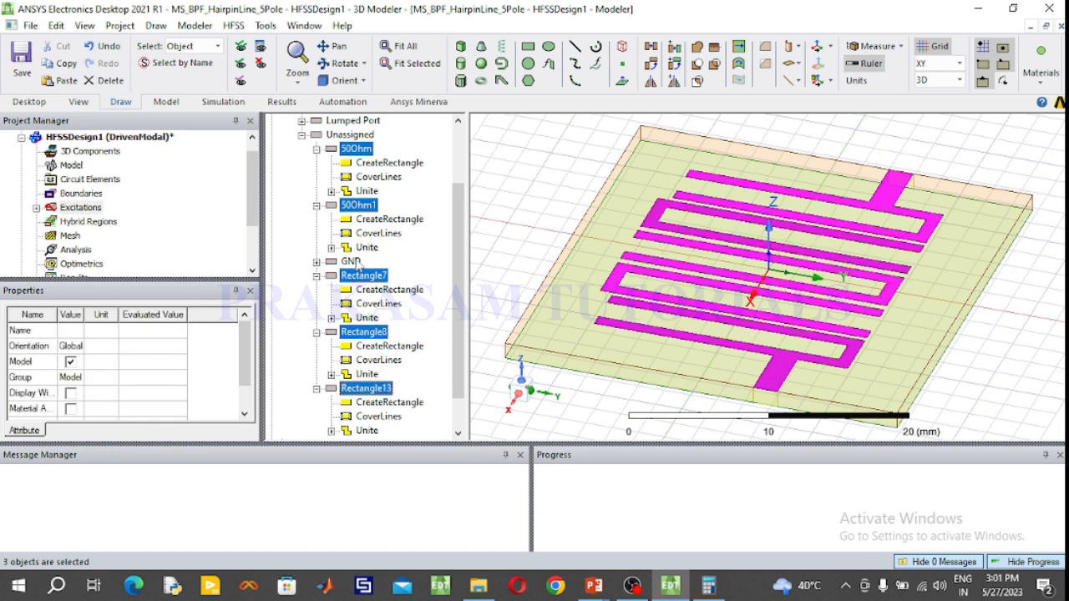
left_click(350, 262, "ctrl")
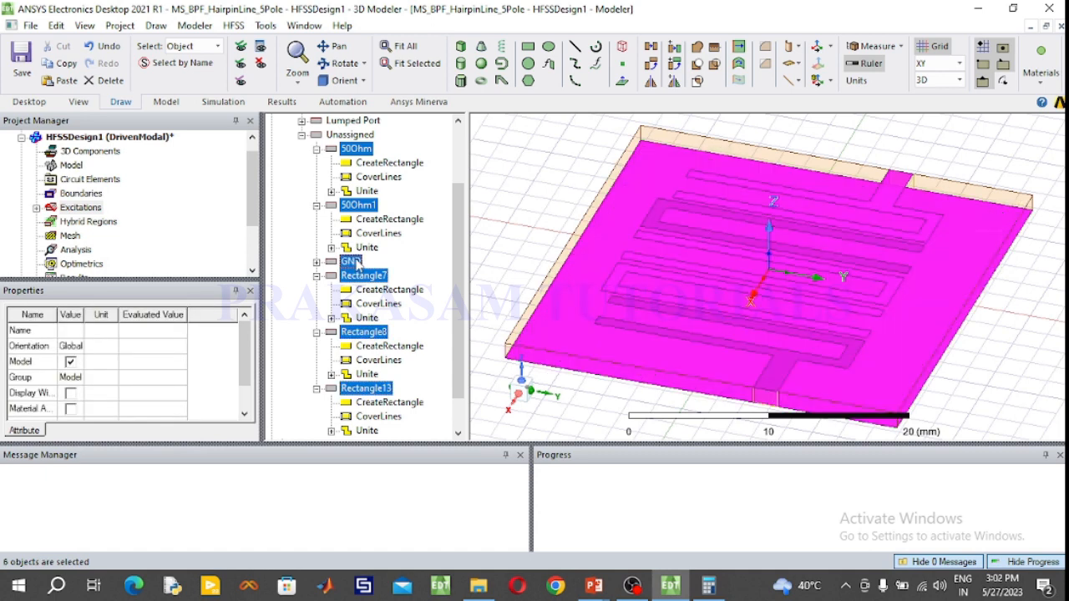
right_click(357, 263)
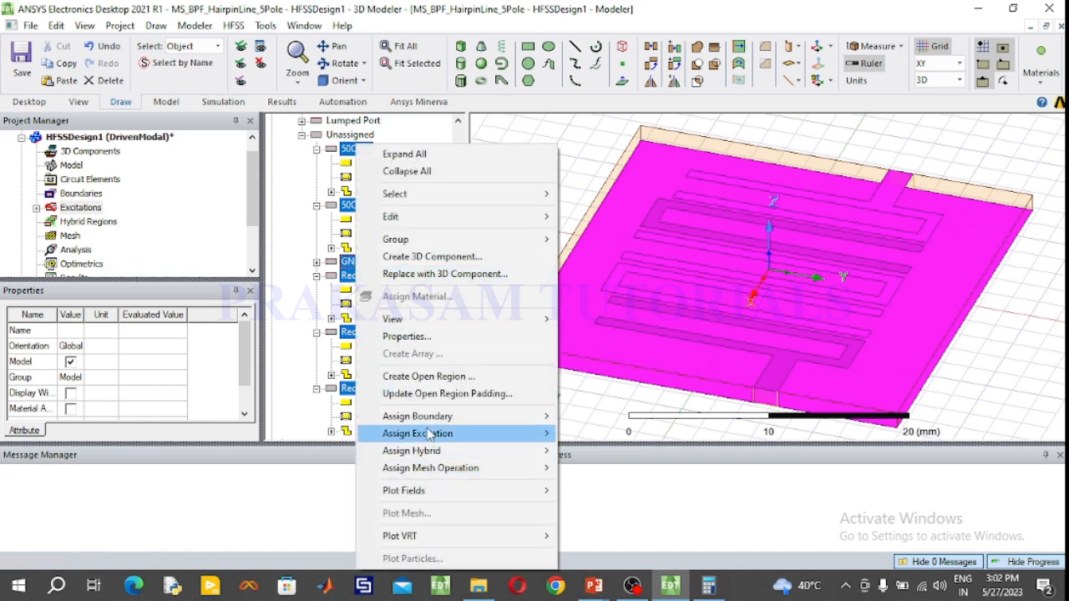
mouse_move(429, 422)
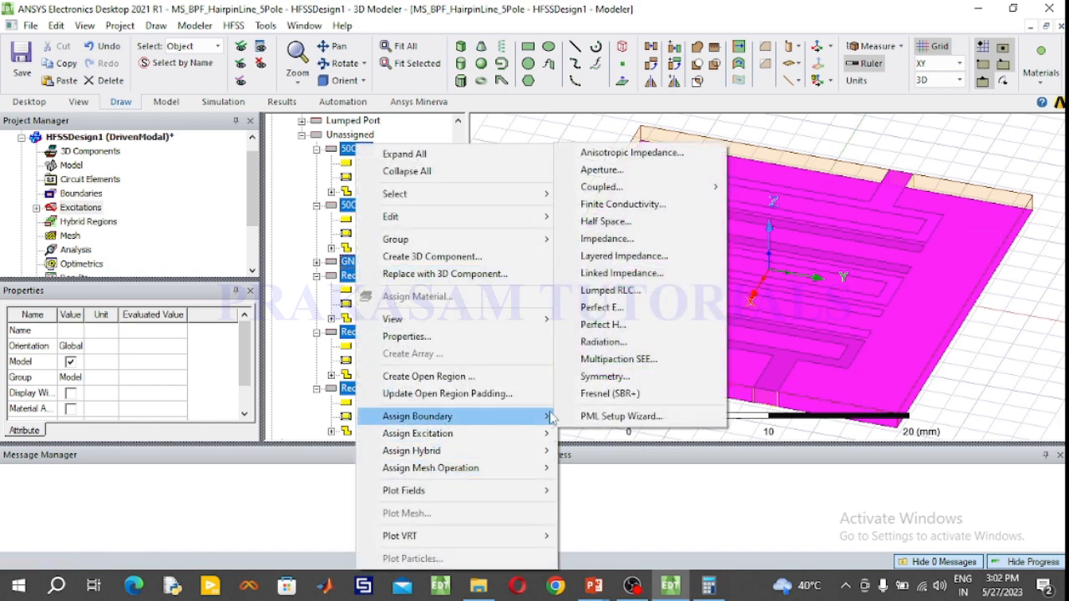
left_click(610, 309)
left_click(572, 398)
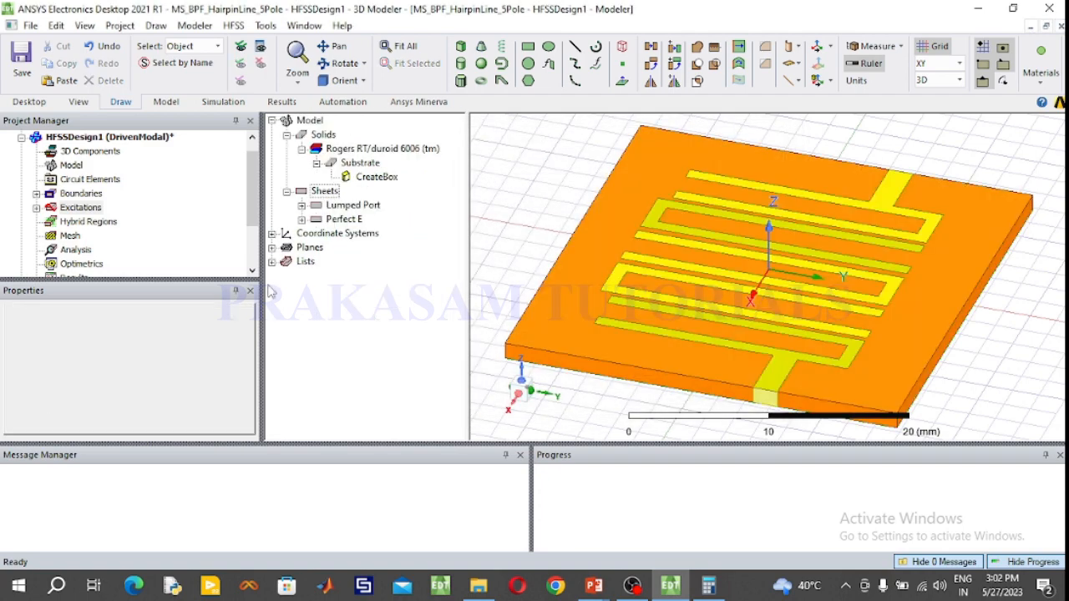
- Highlight the PerfE1 boundary and inspect its coverage of the resonators and ground plane from another angle
left_click(37, 193)
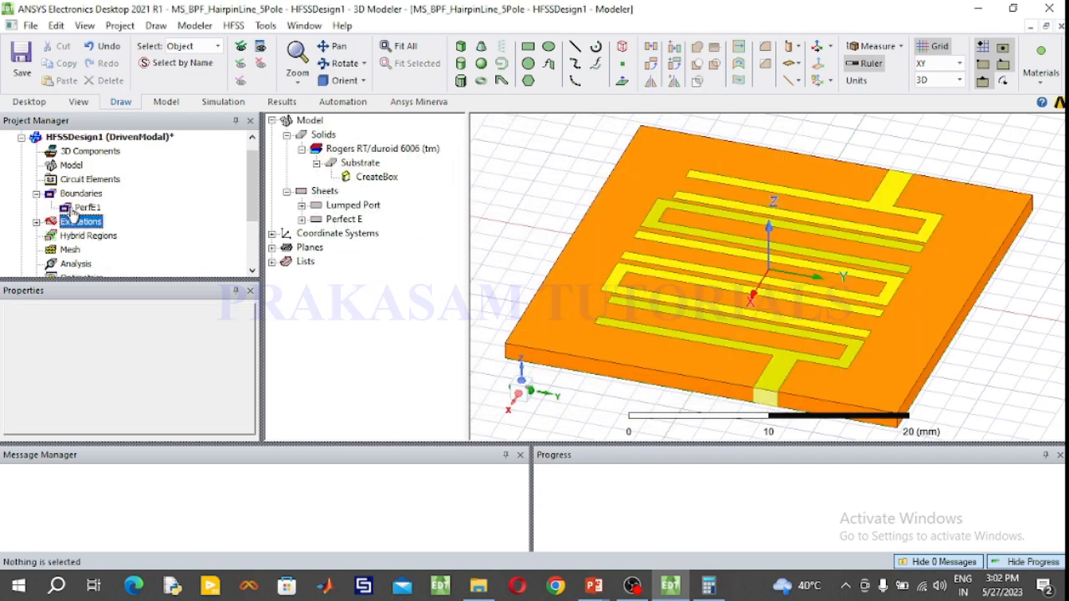
left_click(85, 207)
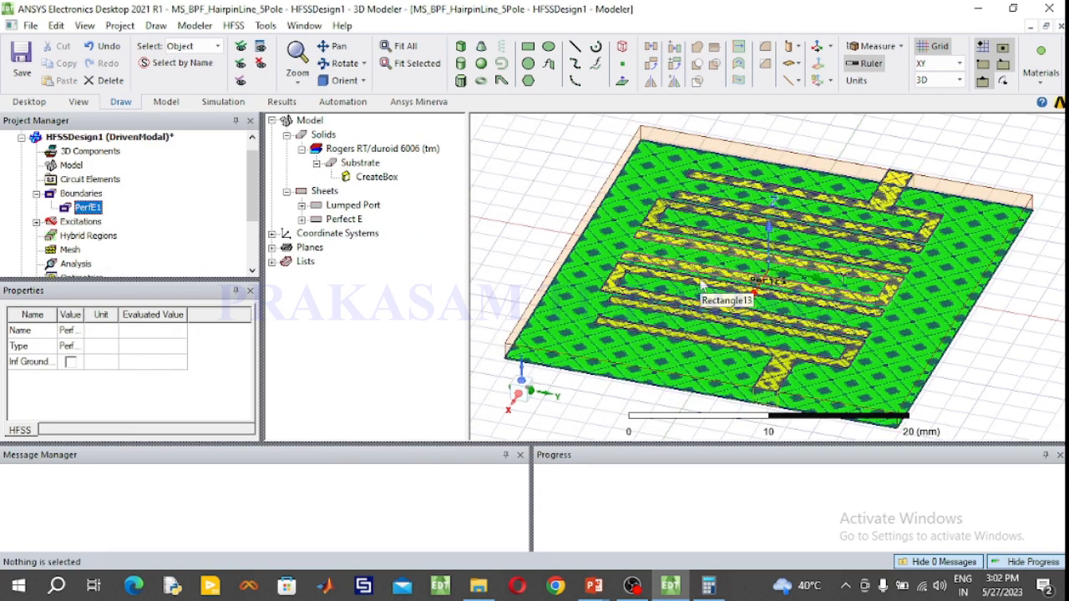
left_click(342, 63)
left_click_drag(618, 409, 695, 289)
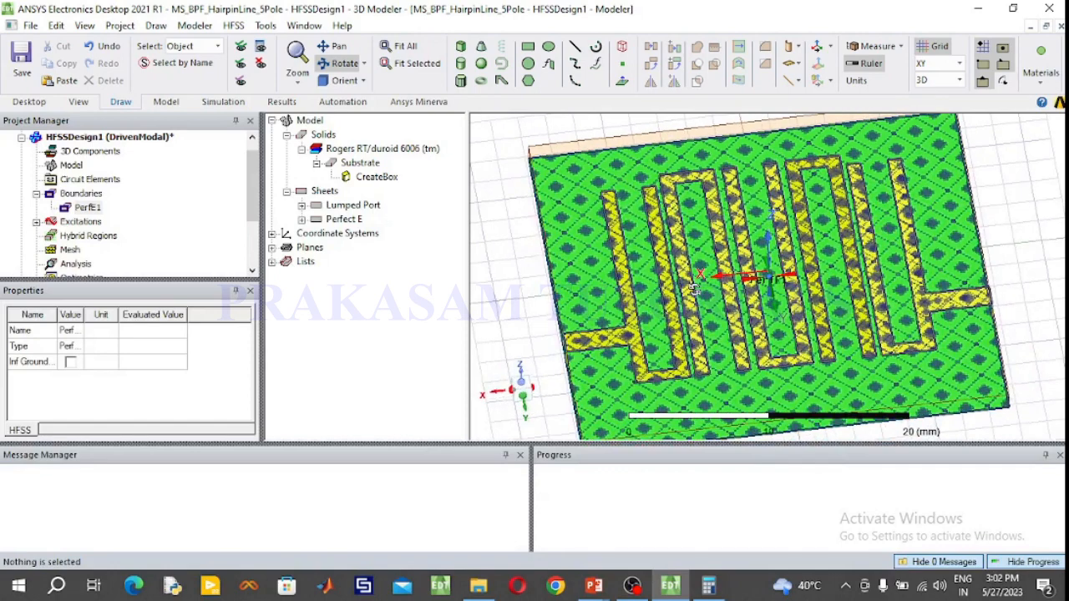
left_click(360, 164)
left_click(501, 180)
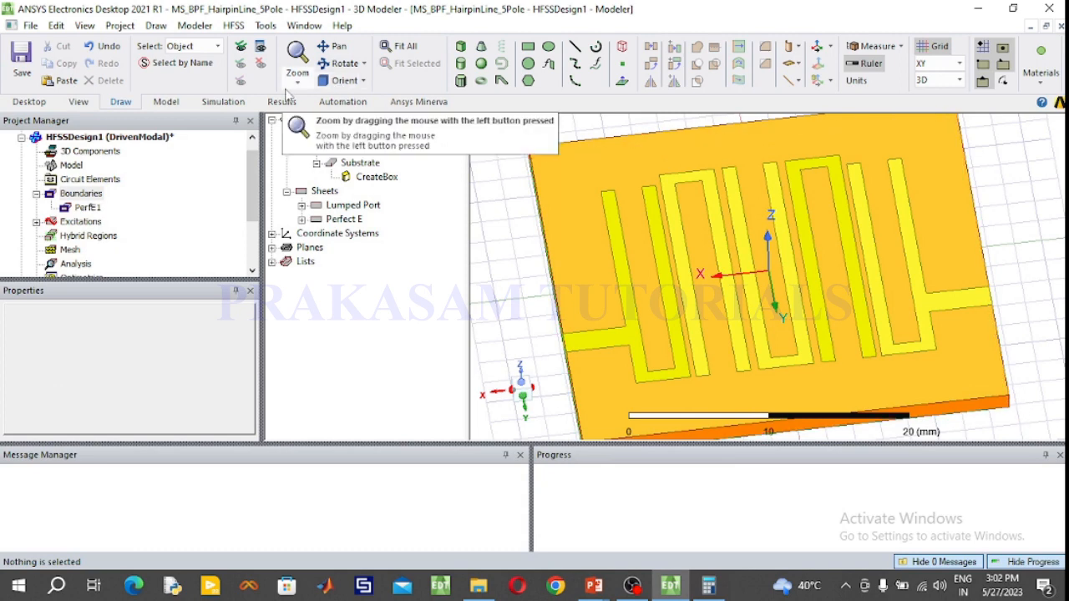
- Add a single-frequency driven solution setup and enter its adaptive solution frequency in GHz
left_click(209, 103)
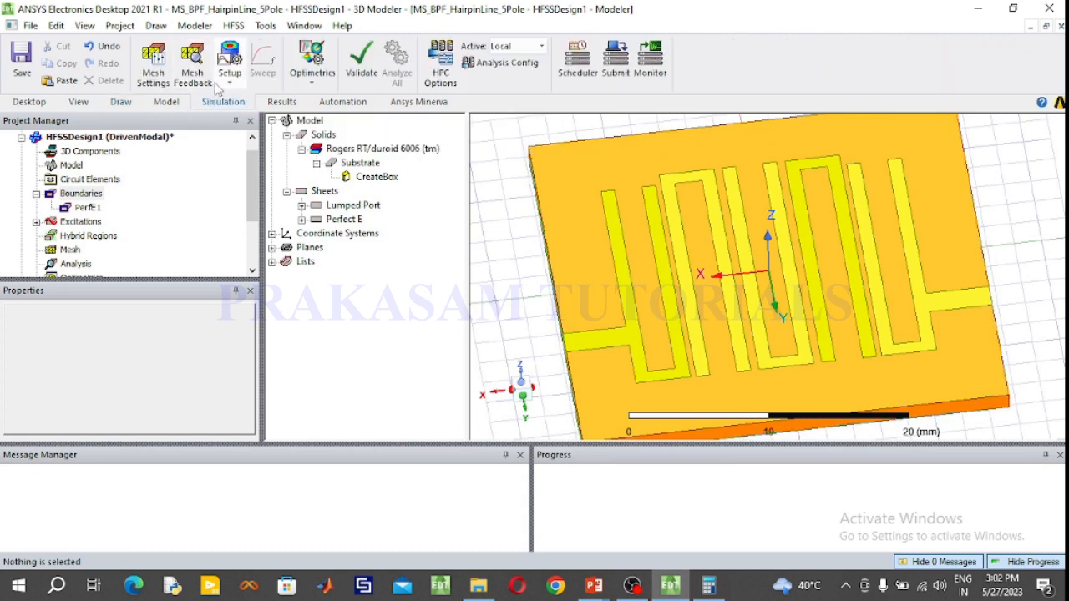
left_click(230, 82)
left_click(248, 118)
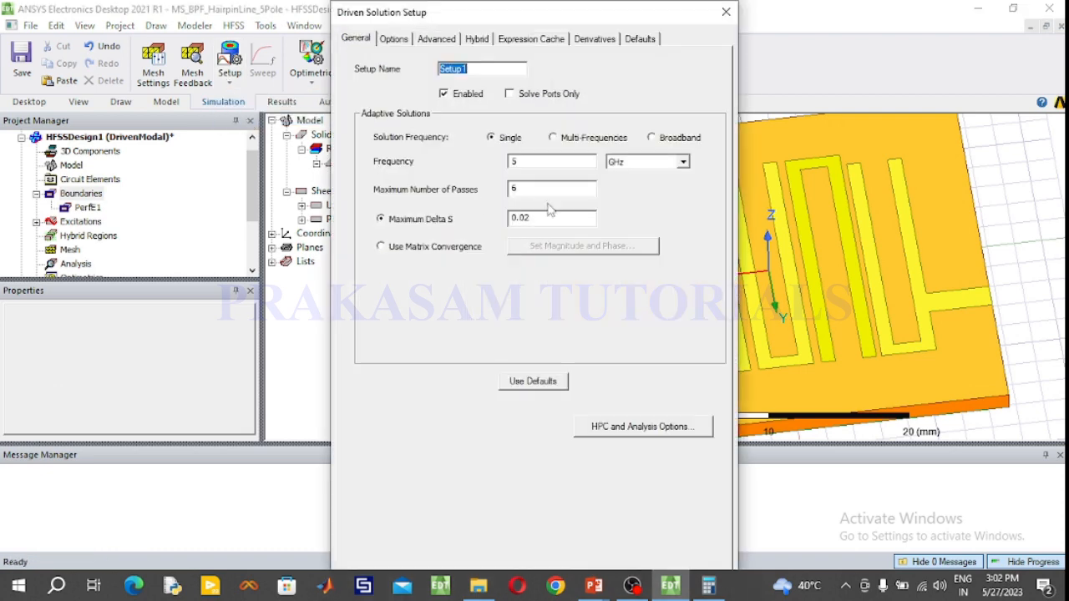
left_click(516, 162)
key("Return")
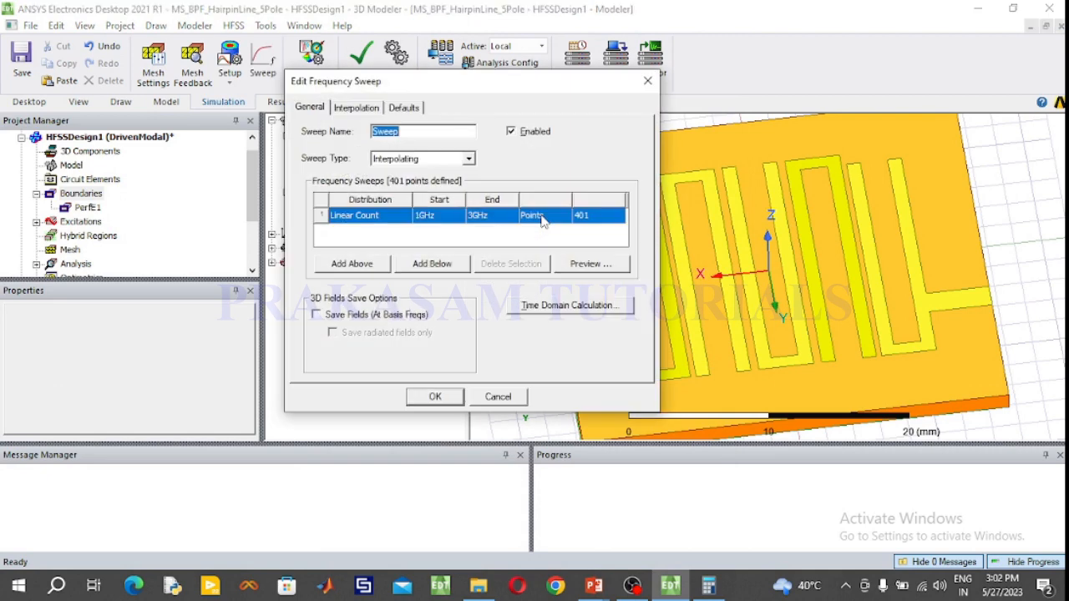
- Define the setup's frequency sweep as Fast, Linear Count from 1 GHz to 3 GHz with 101 points
left_click(467, 160)
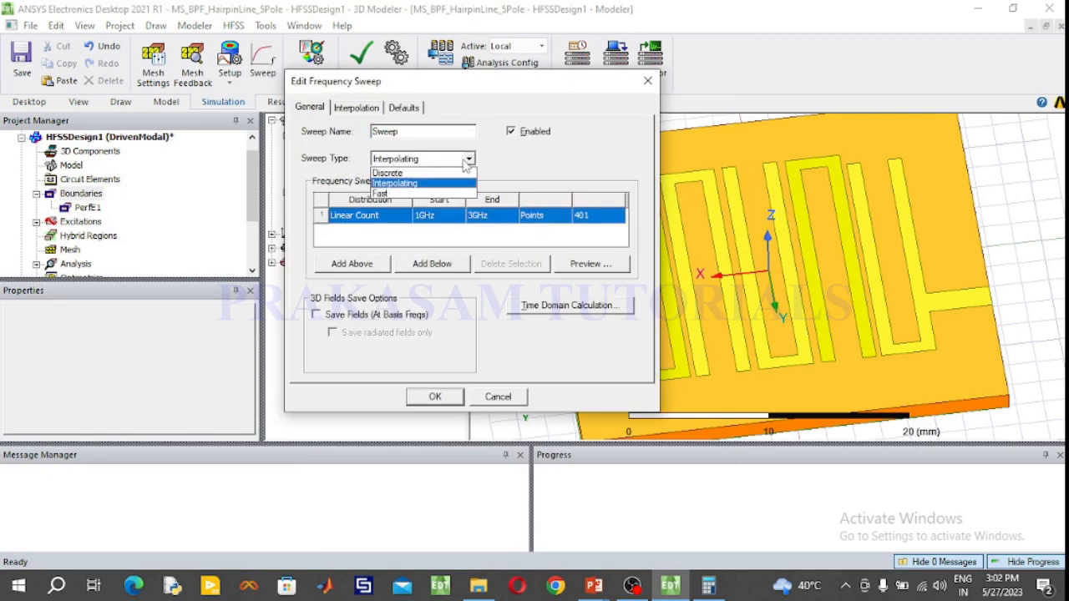
left_click(403, 195)
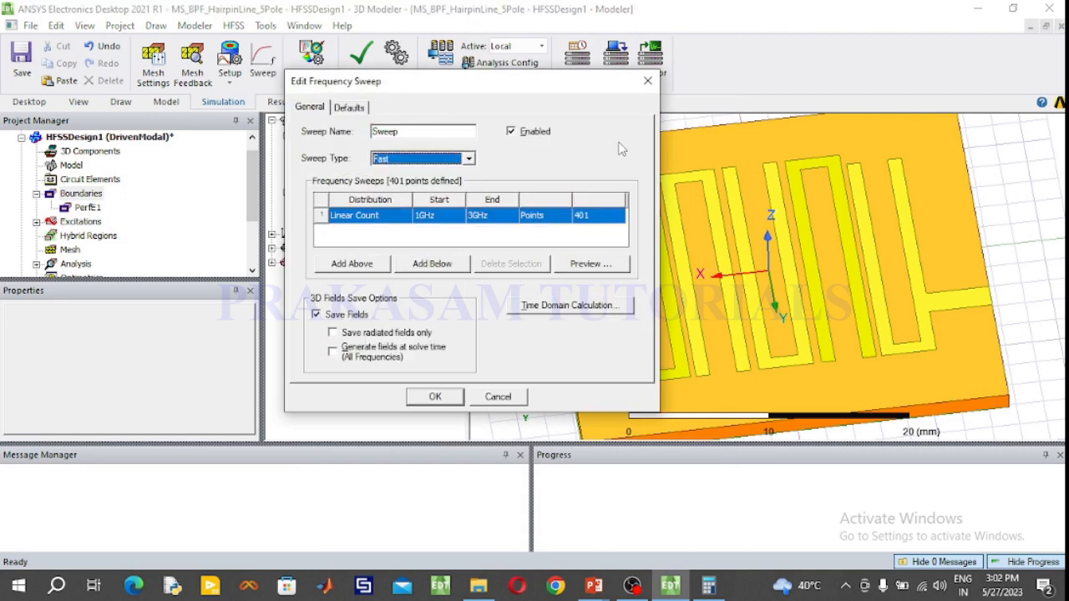
left_click(427, 239)
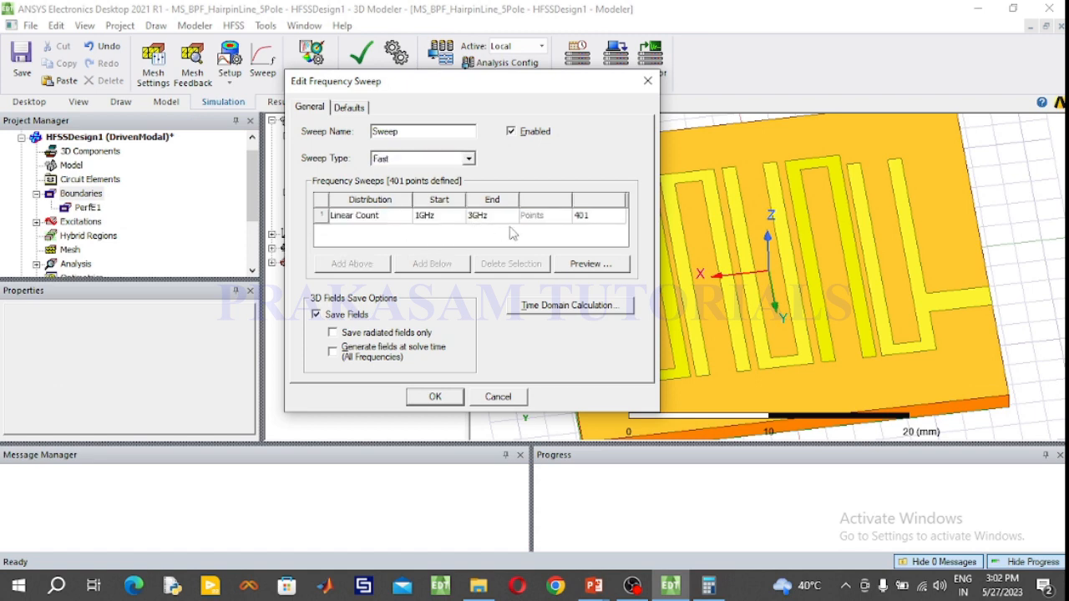
left_click(603, 216)
type("10")
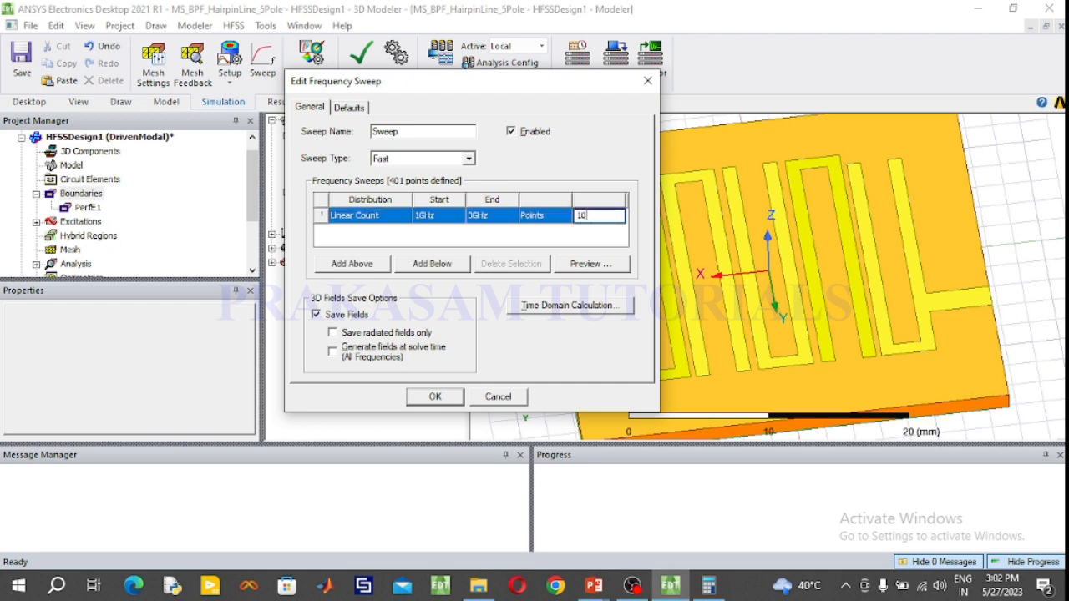
type("1")
left_click(448, 399)
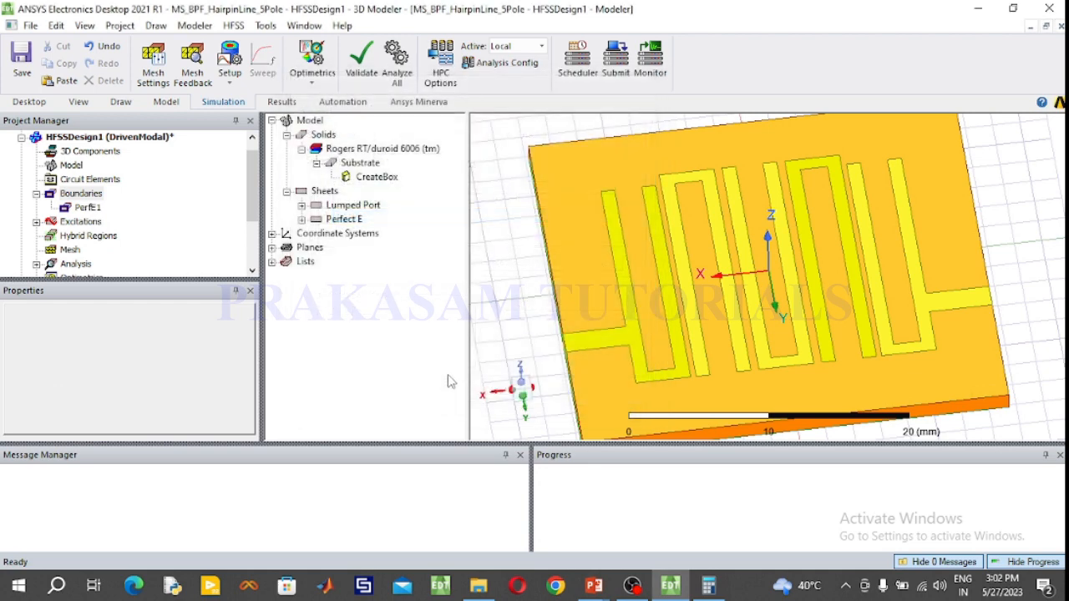
left_click(504, 198)
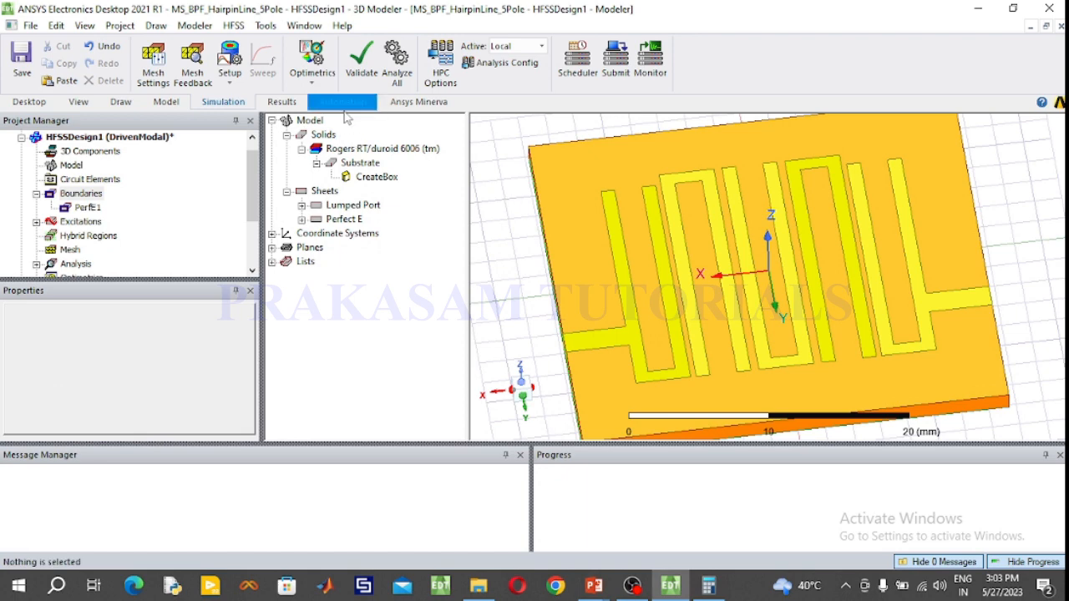
- Create an open region with a Radiation boundary at 2 GHz, then fit everything in view and restore the default orientation
left_click(72, 165)
right_click(75, 166)
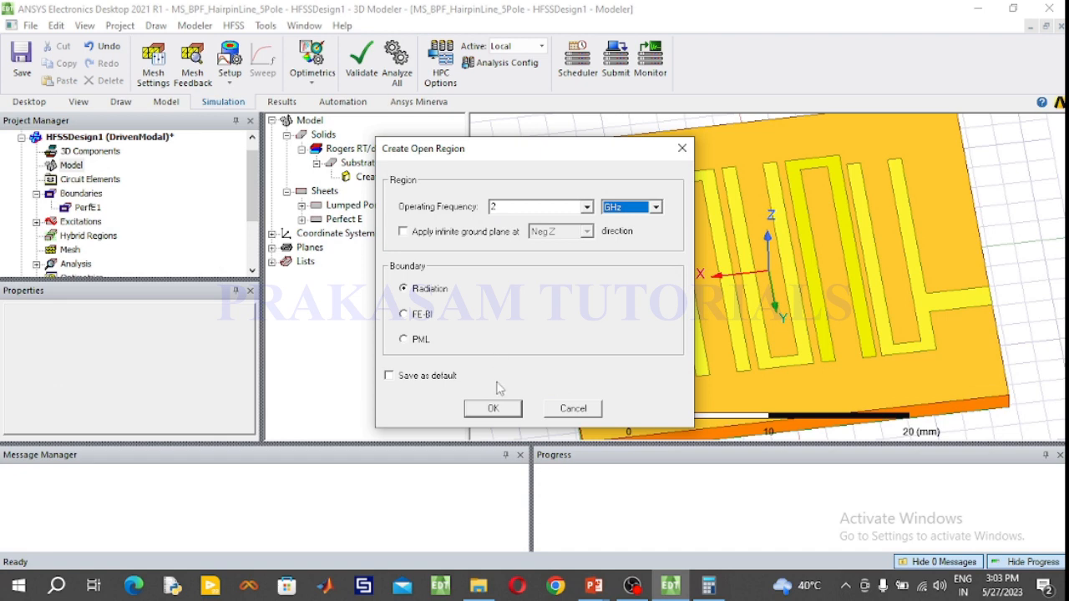
left_click(496, 408)
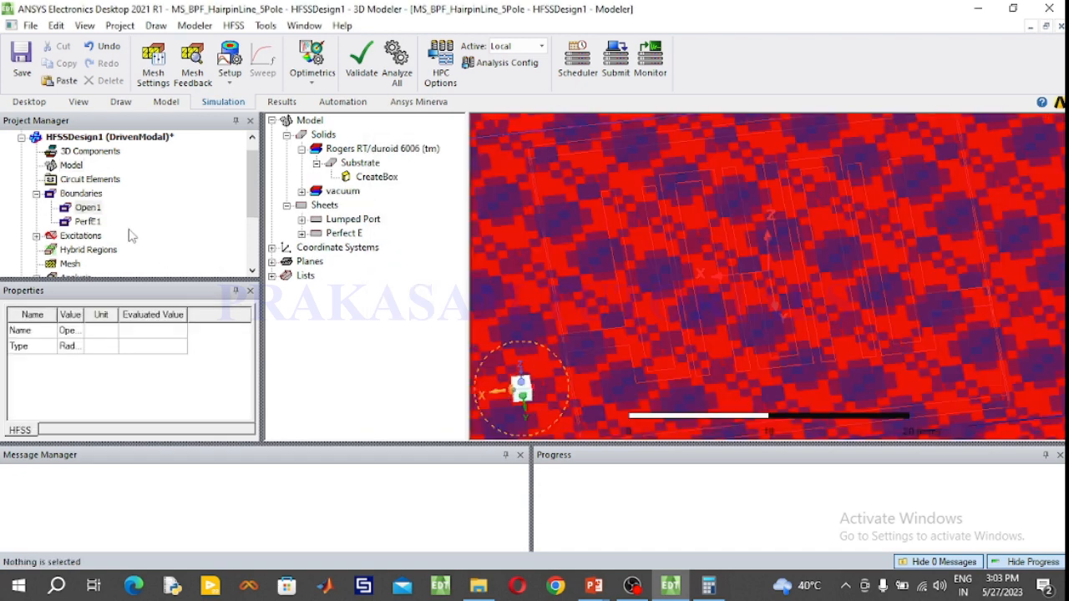
left_click(127, 103)
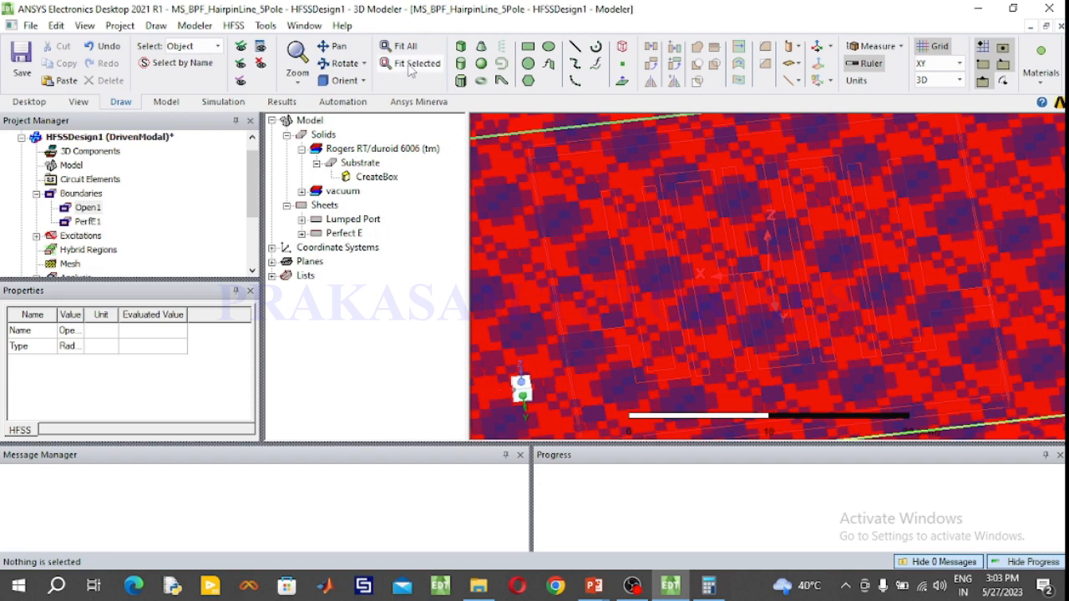
left_click(406, 46)
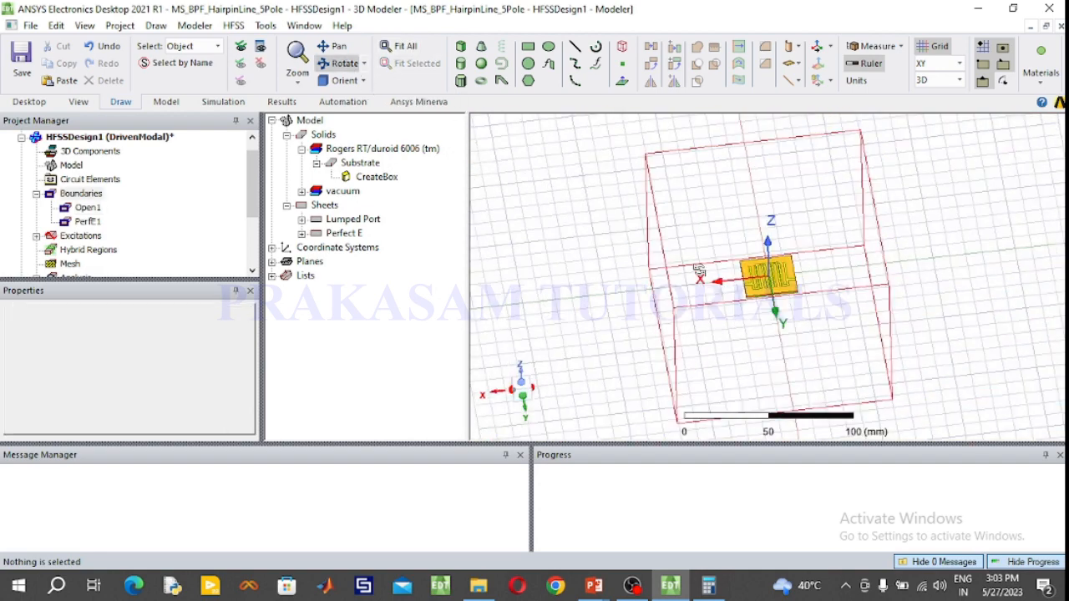
left_click(344, 80)
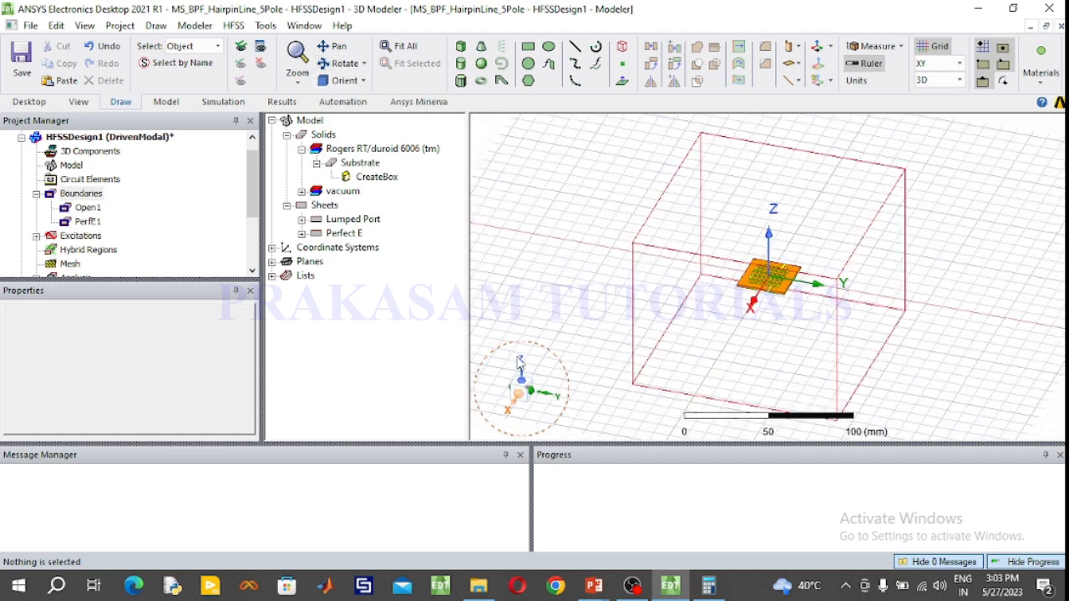
- Run the validation check on the design and analyze all setups
left_click(207, 105)
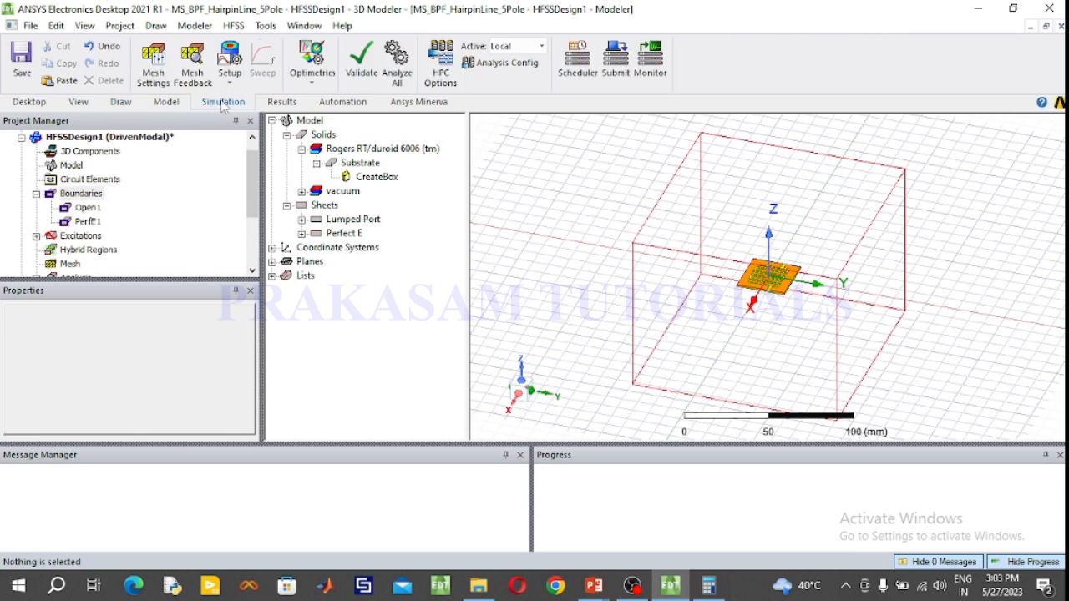
left_click(360, 75)
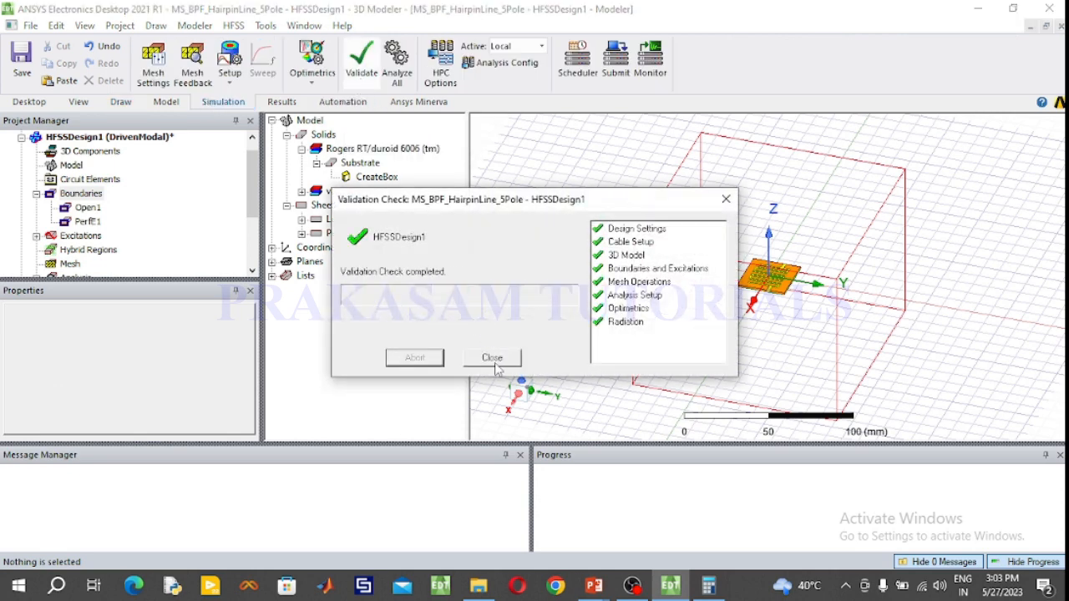
left_click(493, 358)
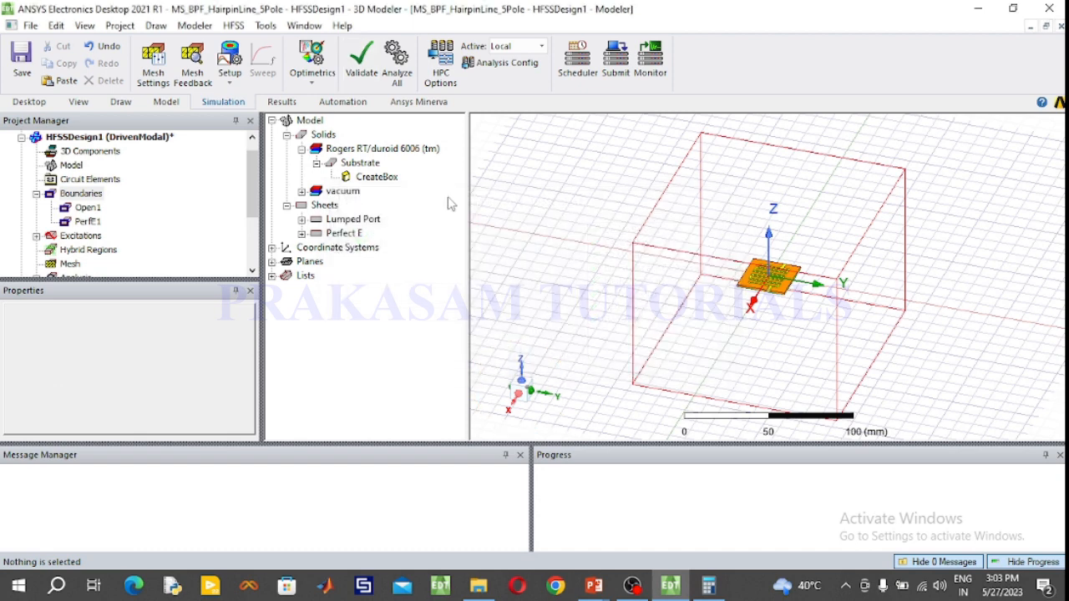
left_click(404, 74)
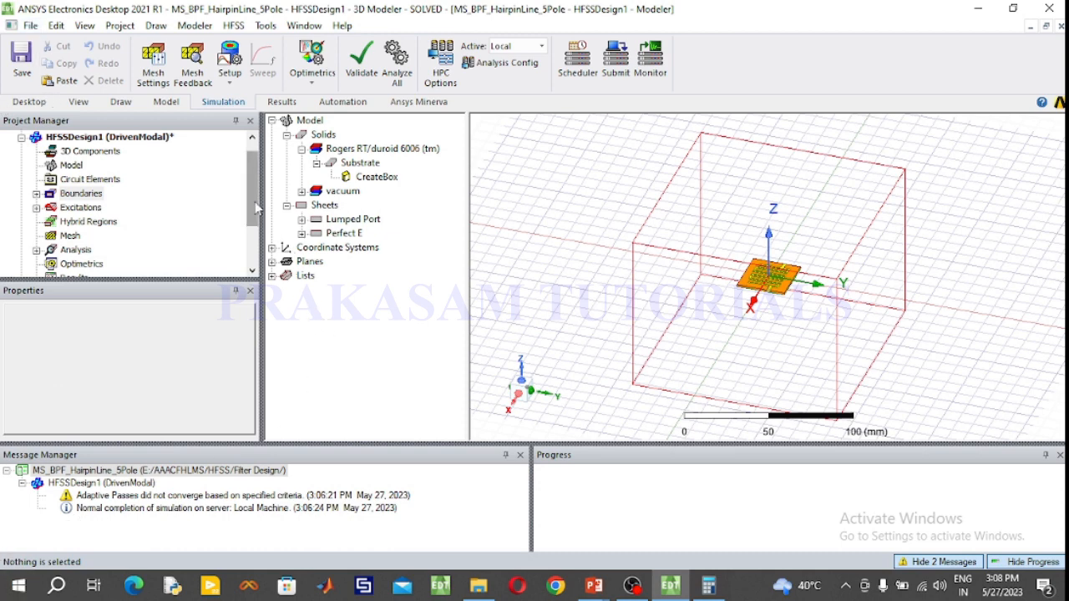
- Create a rectangular modal solution data plot of S(1,1) and S(2,1) in dB over the frequency sweep
scroll(256, 209, "down", 2)
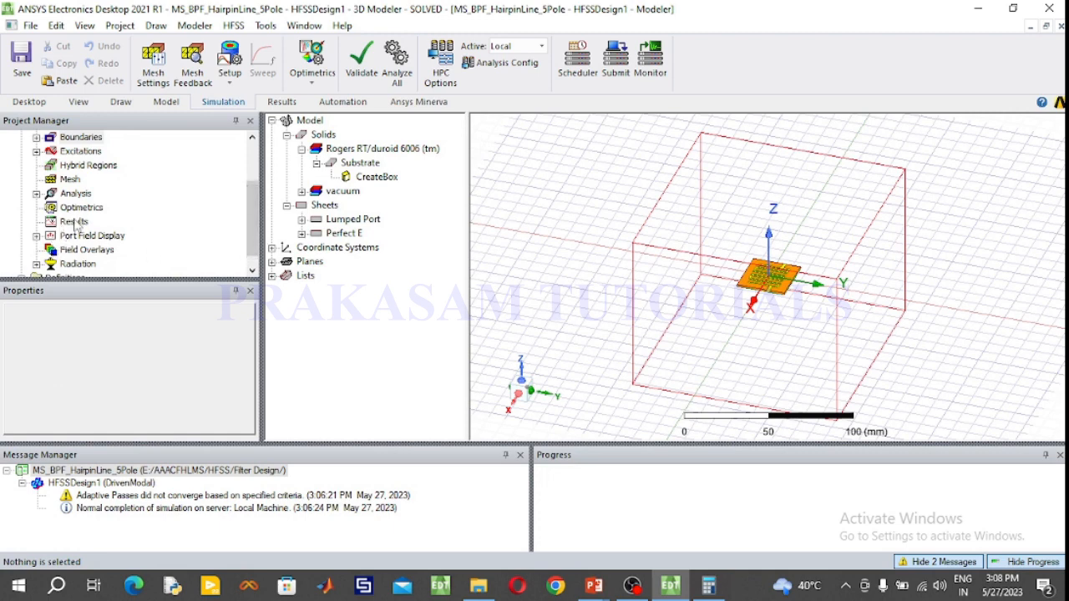
left_click(73, 222)
right_click(75, 224)
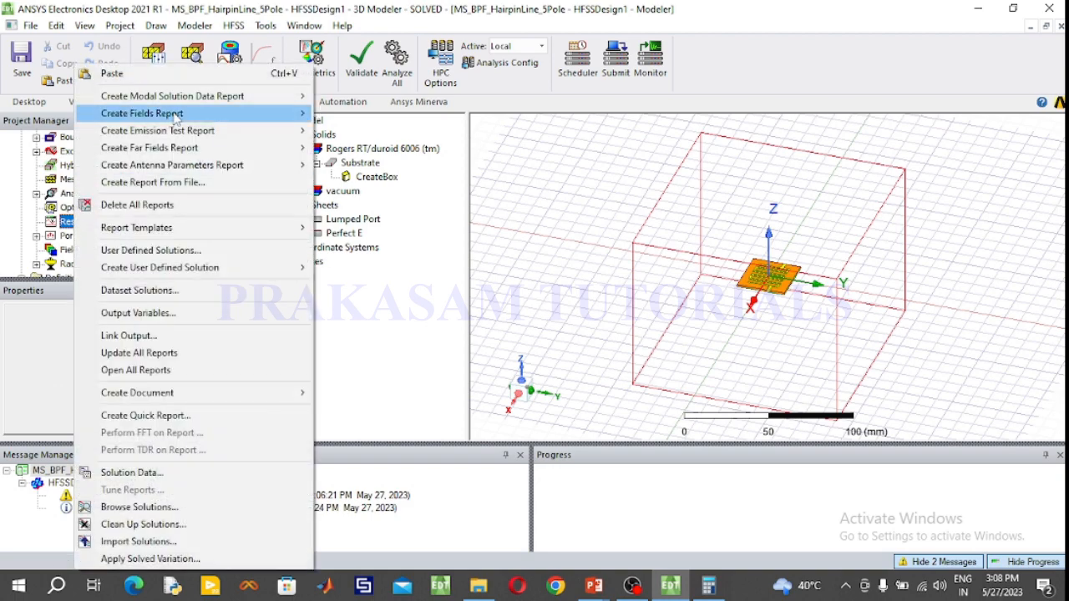
mouse_move(175, 101)
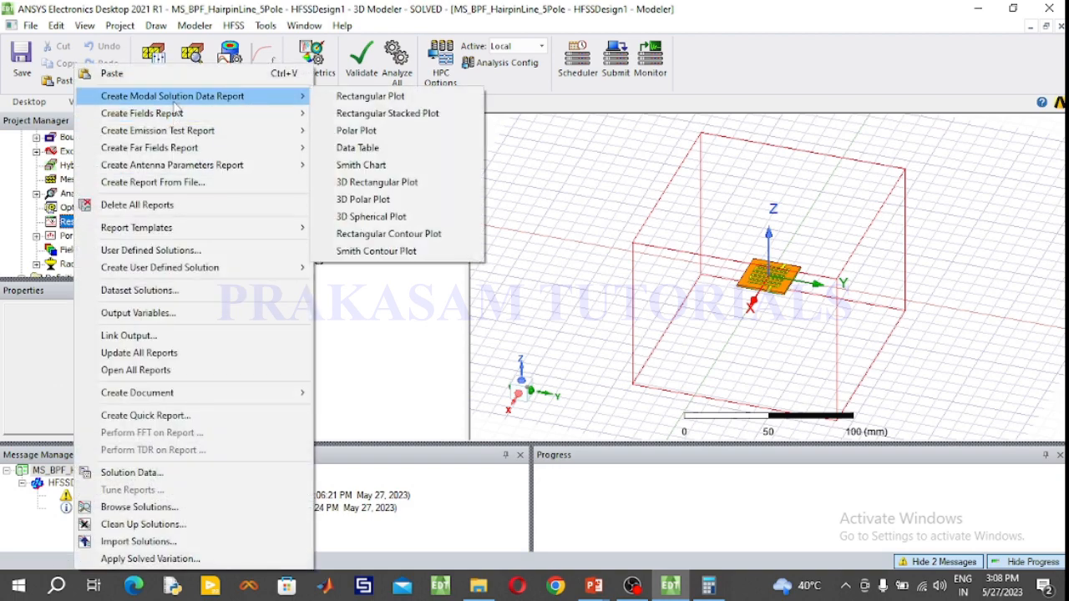
left_click(347, 101)
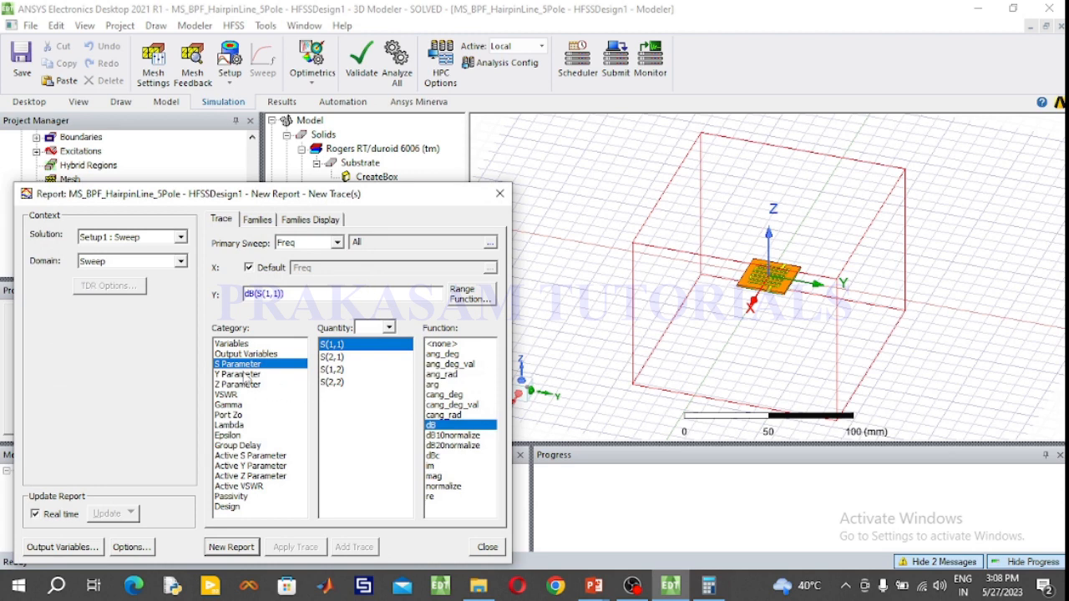
left_click(334, 358, "ctrl")
left_click(241, 552)
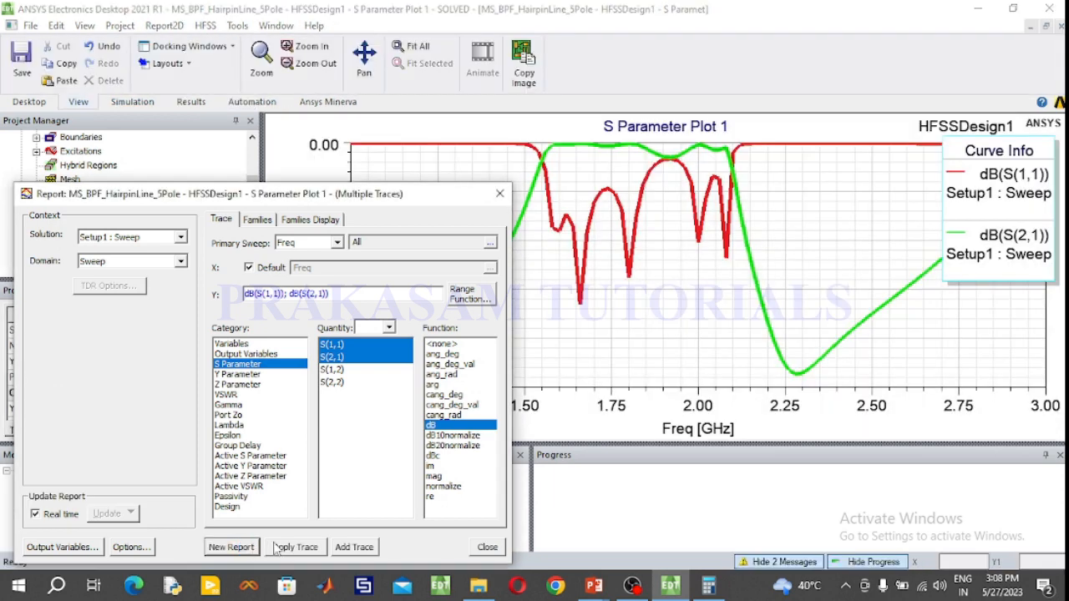
left_click(499, 193)
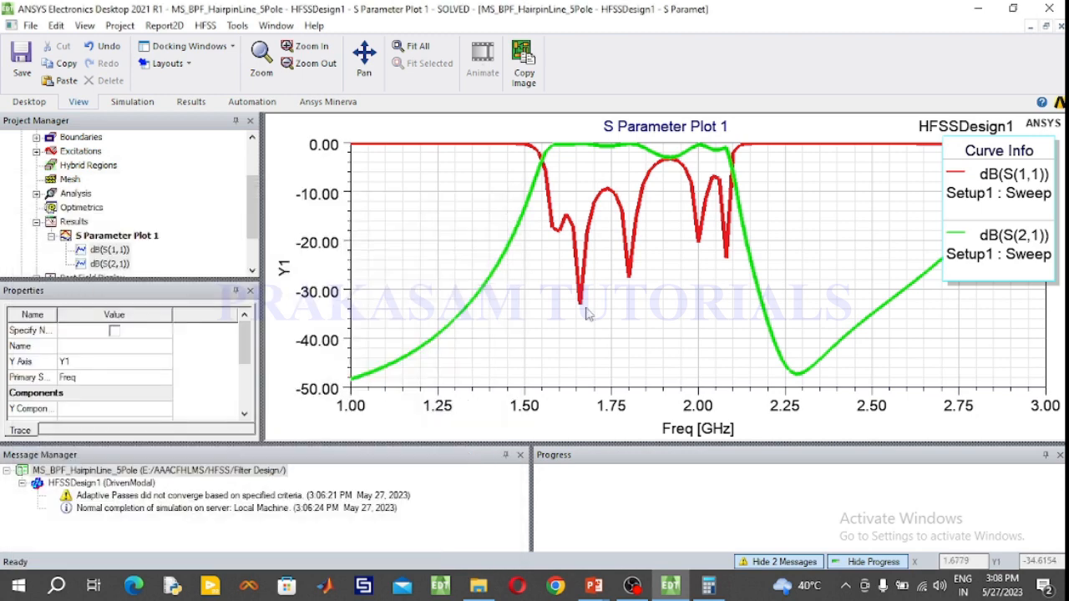
- Add a marker at 2 GHz on the dB(S(1,1)) curve and place the marker table in the lower part of the plot
right_click(672, 321)
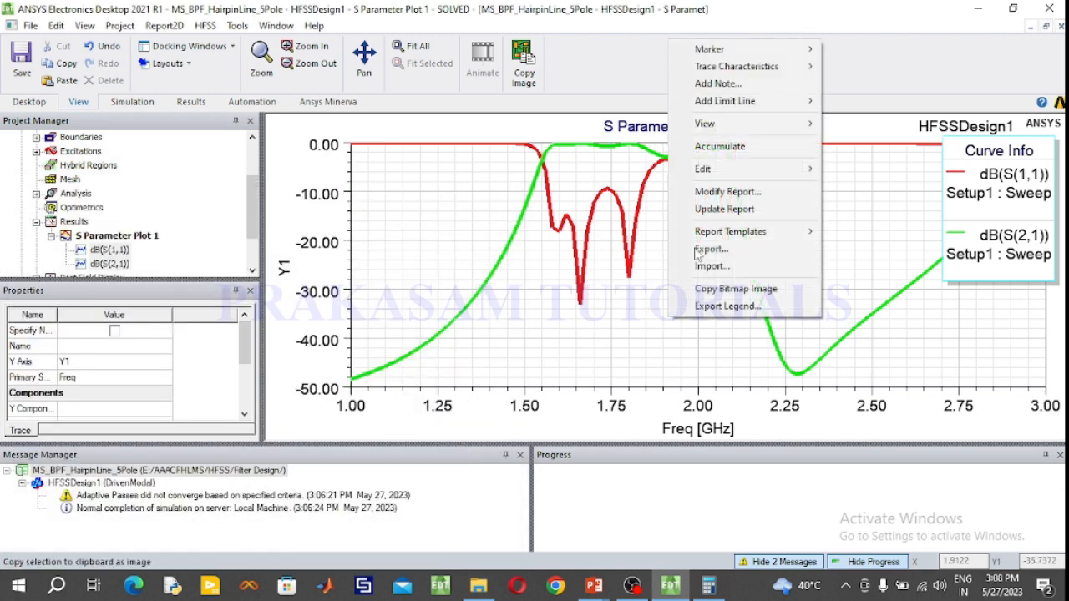
mouse_move(709, 49)
left_click(844, 51)
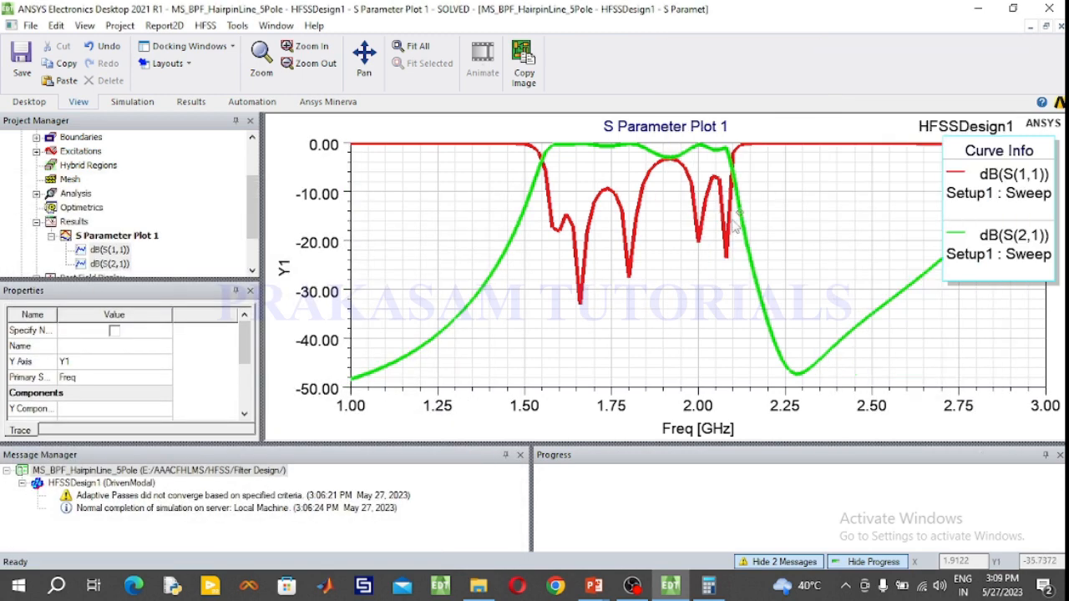
left_click(700, 239)
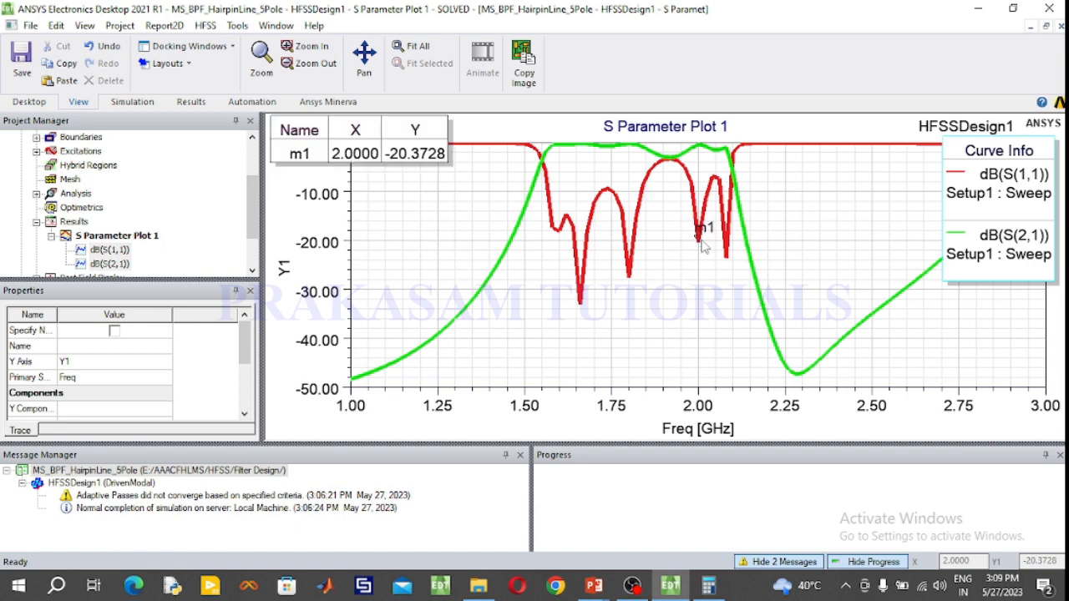
right_click(575, 338)
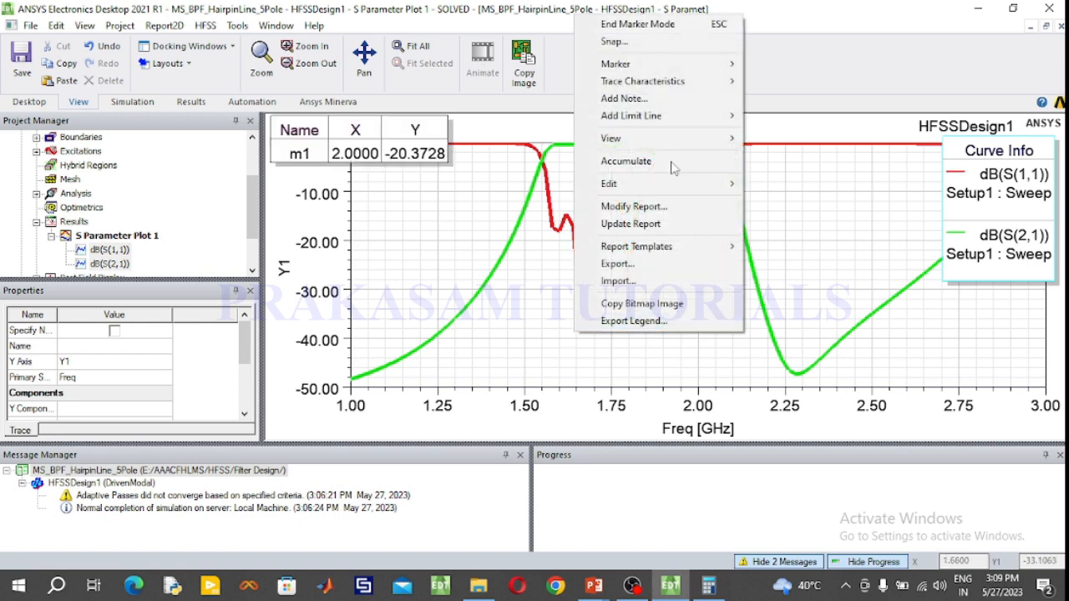
left_click(673, 24)
left_click_drag(401, 142, 591, 356)
- Highlight the dB(S(1,1)) and dB(S(2,1)) curves in turn to examine the filter's reflection and transmission, then clear the selection
left_click(627, 241)
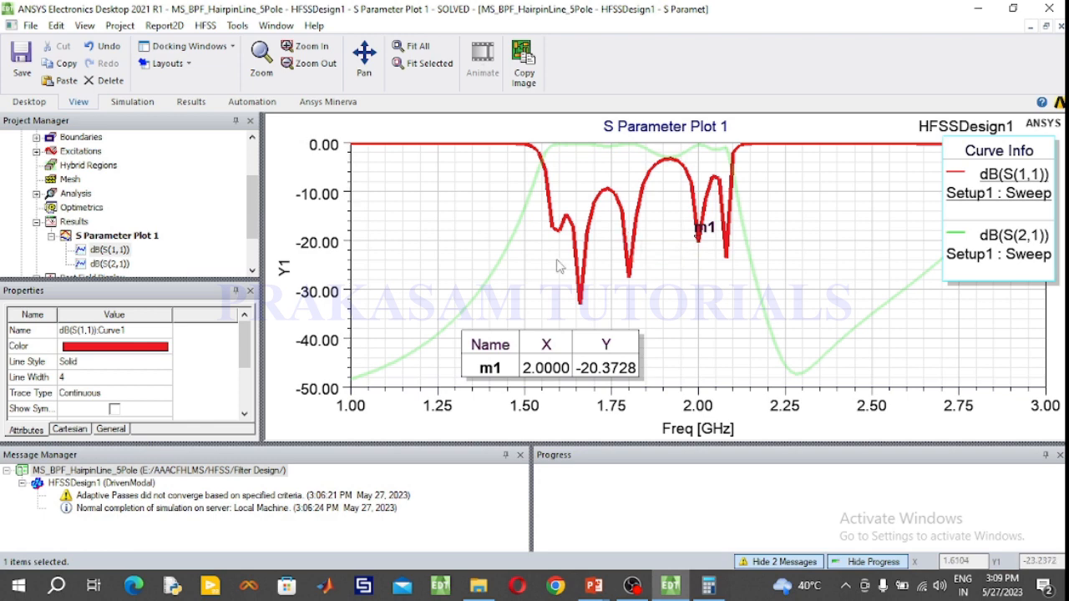
left_click(505, 262)
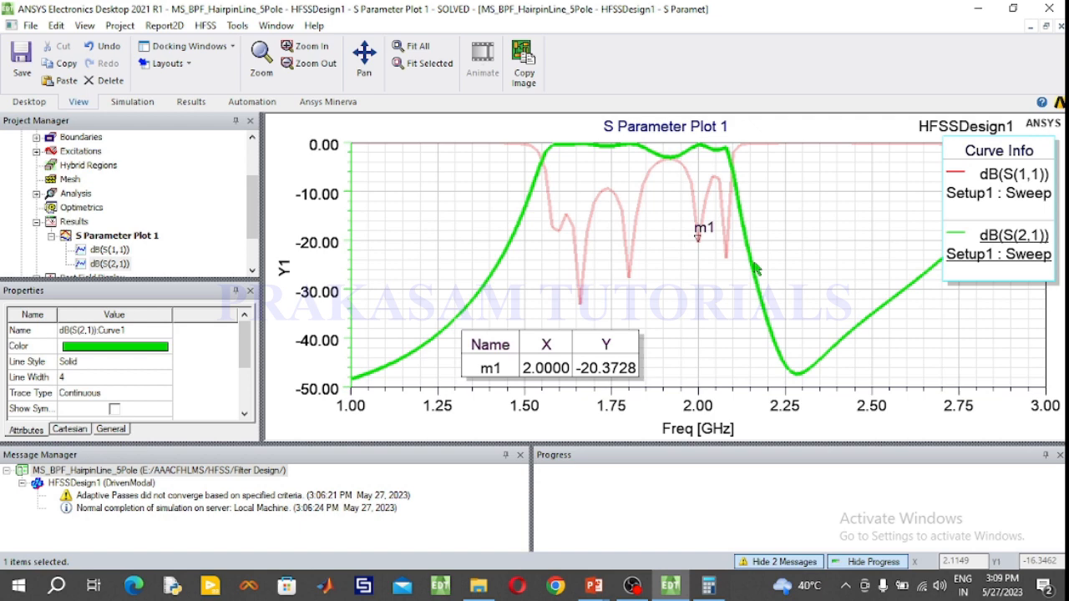
left_click(715, 317)
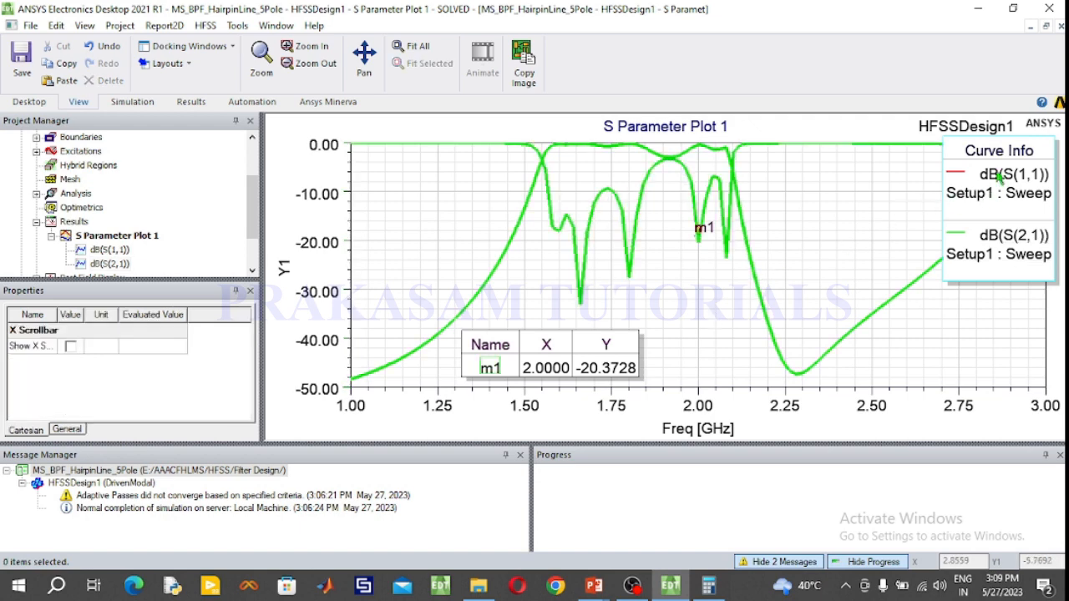
- Move the curve legend down to uncover the traces near 3 GHz and shift the marker table slightly nearer the frequency axis
left_click_drag(999, 169, 987, 280)
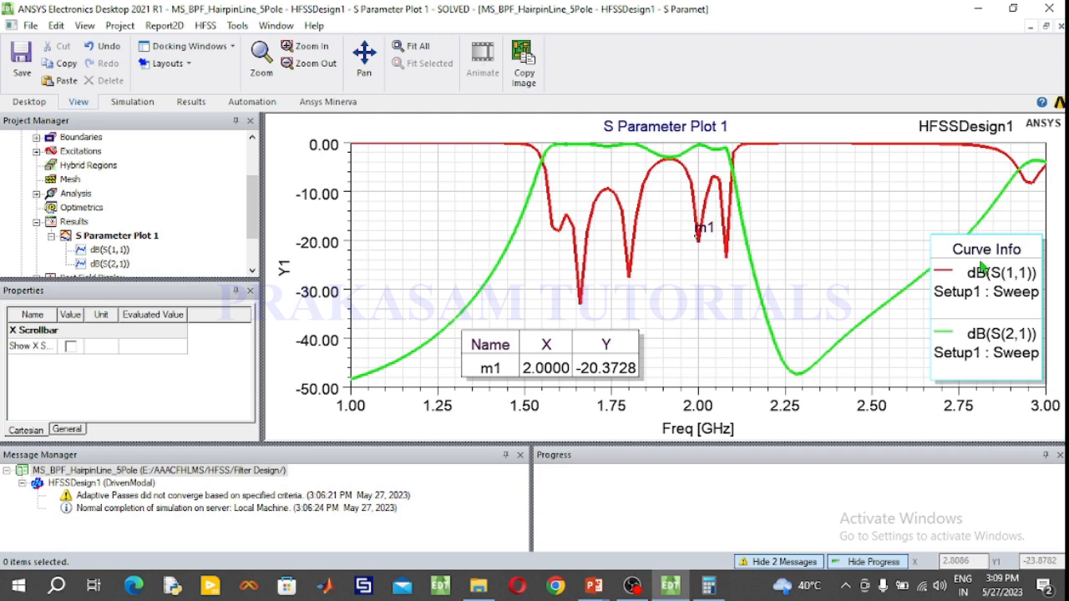
left_click_drag(1009, 252, 1012, 249)
left_click(859, 248)
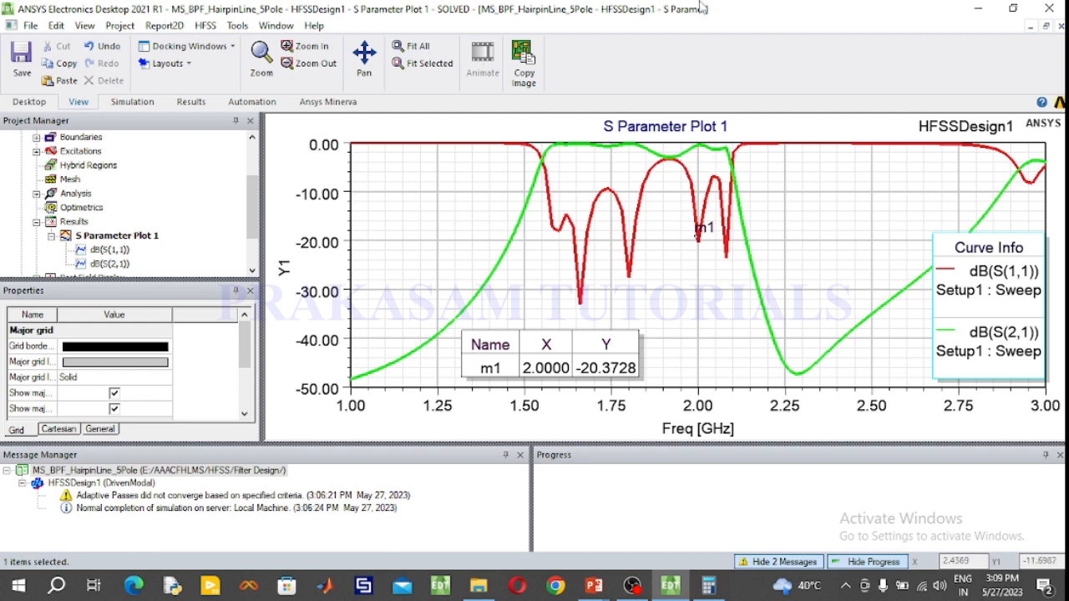
left_click_drag(516, 354, 507, 362)
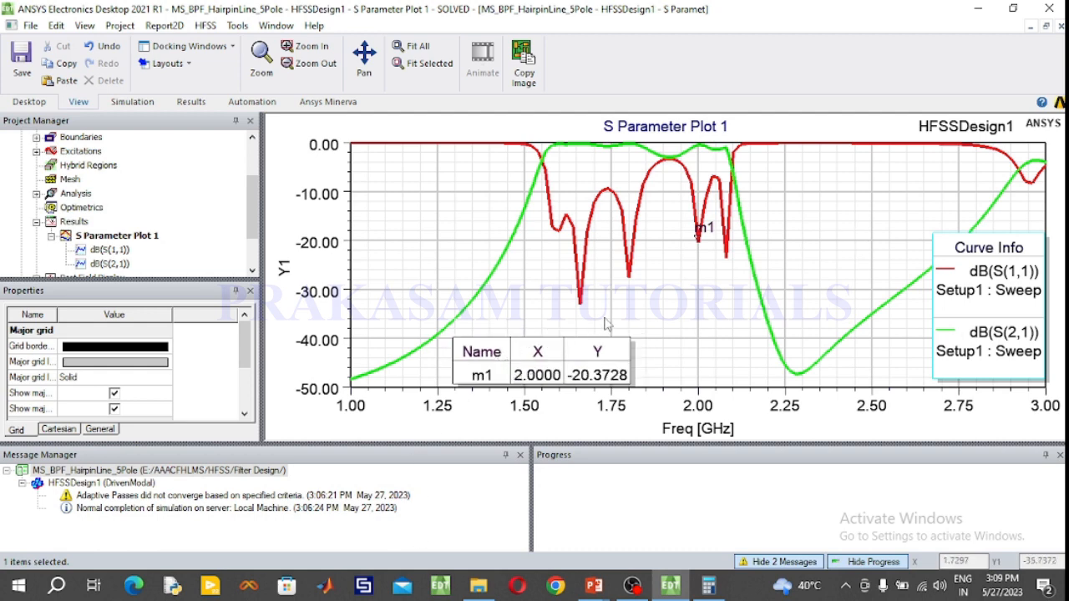
left_click(661, 306)
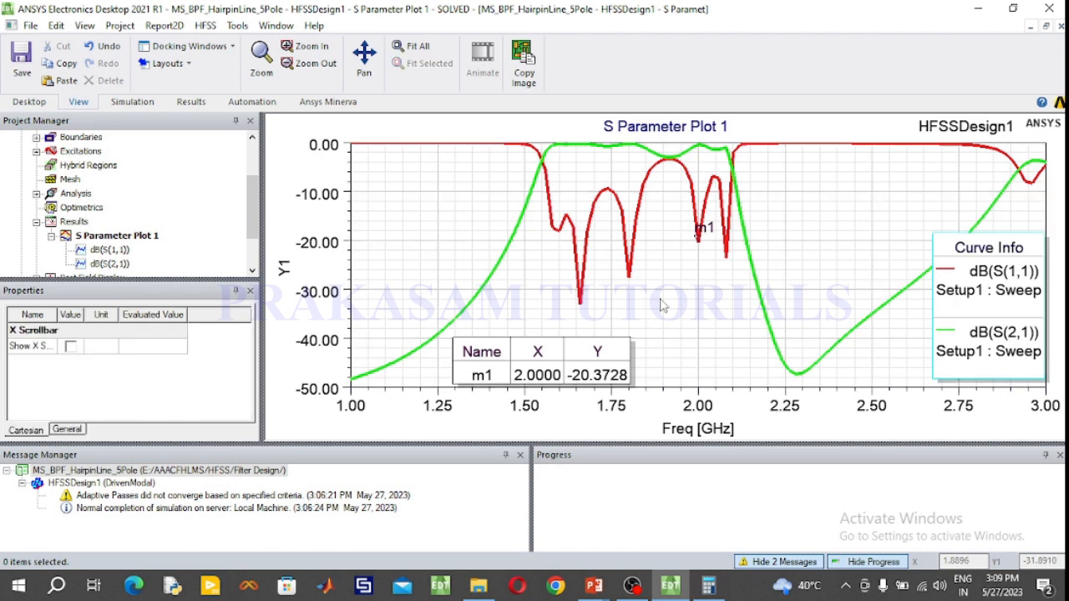
- Collapse the S Parameter Plot 1 traces in the project tree and return to the 3D model of HFSSDesign1
left_click(410, 195)
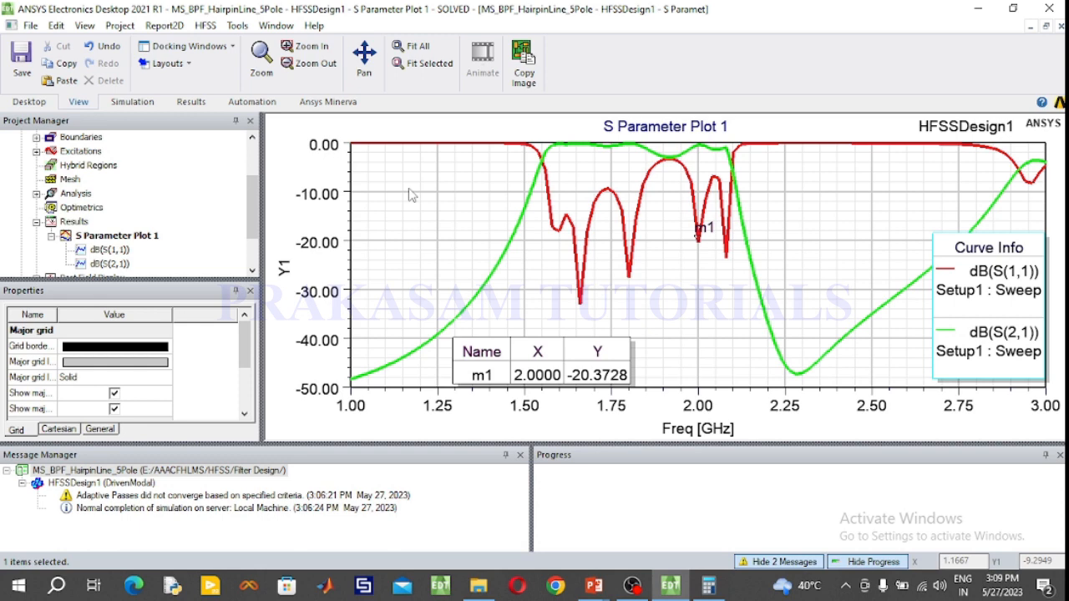
left_click(51, 236)
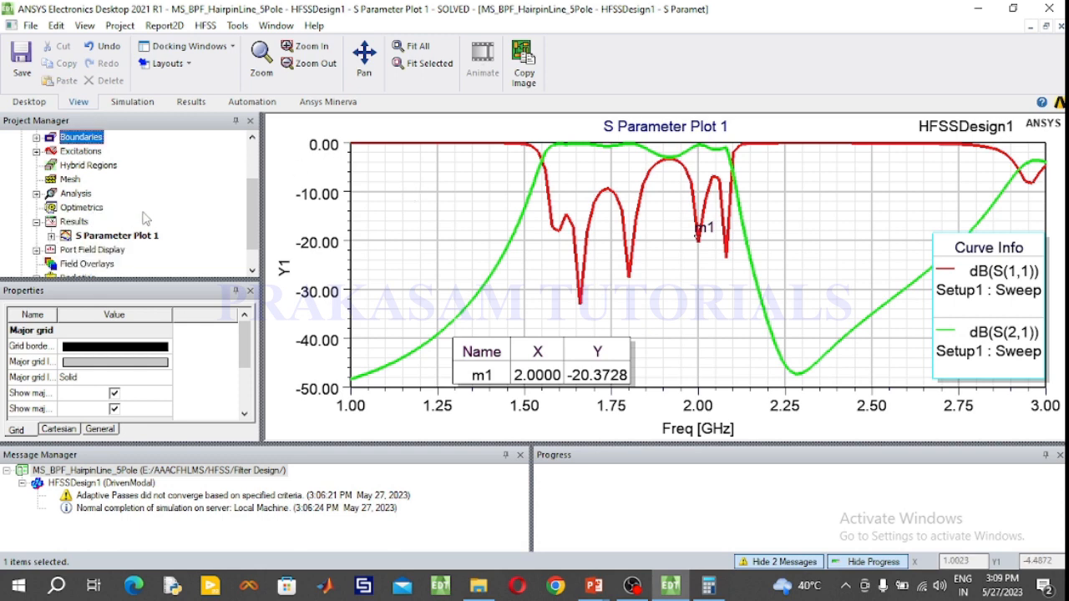
scroll(153, 197, "down", 1)
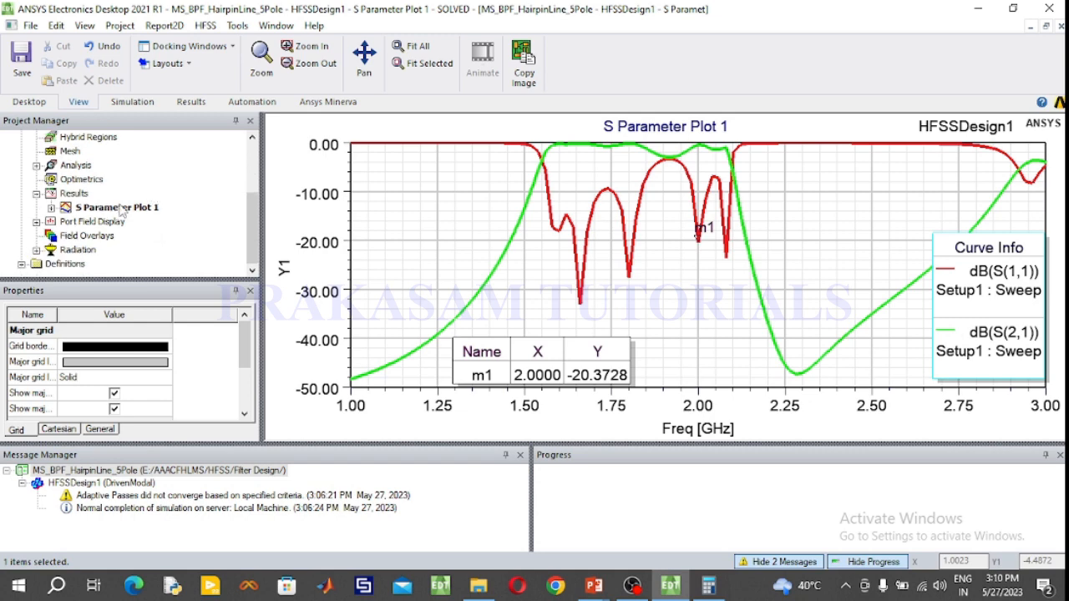
scroll(123, 209, "up", 3)
double_click(126, 151)
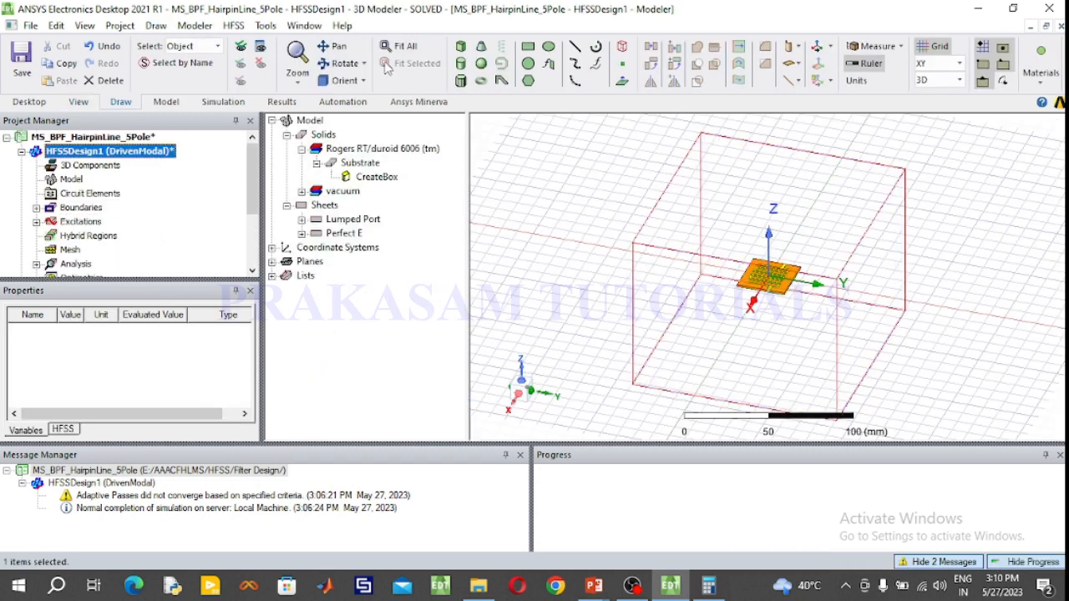
- Hide the RadiatingSurface object in the active view and fit the remaining filter geometry to the view
left_click(240, 45)
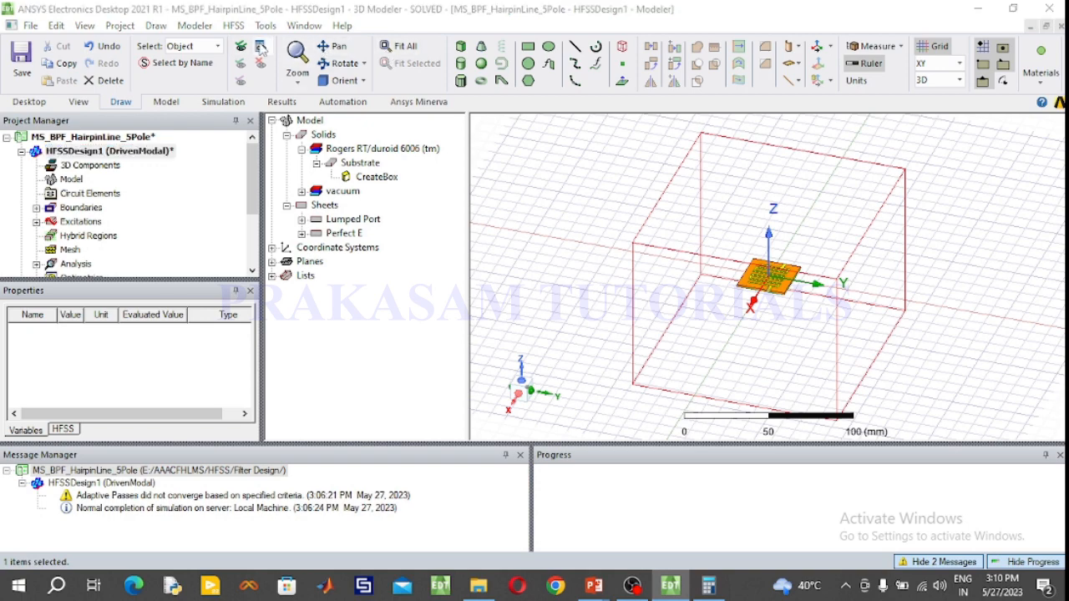
left_click(298, 205)
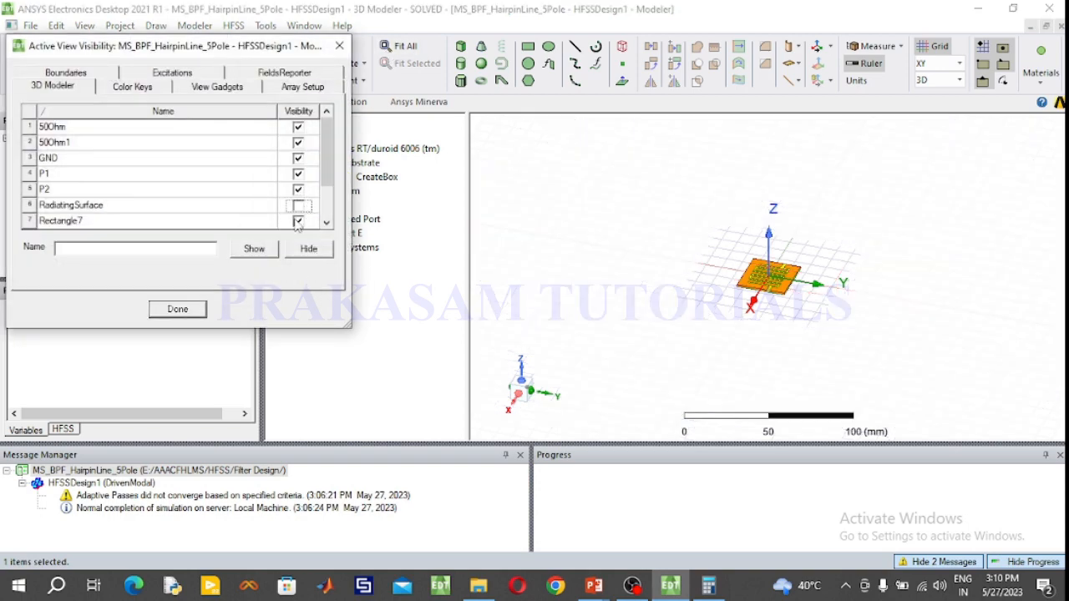
left_click(177, 309)
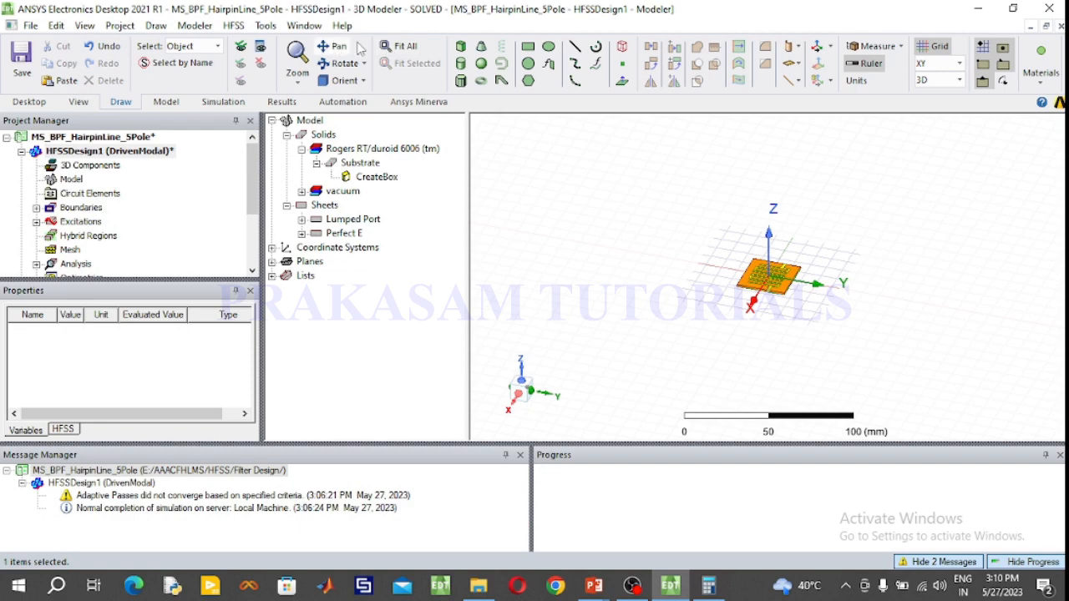
left_click(400, 46)
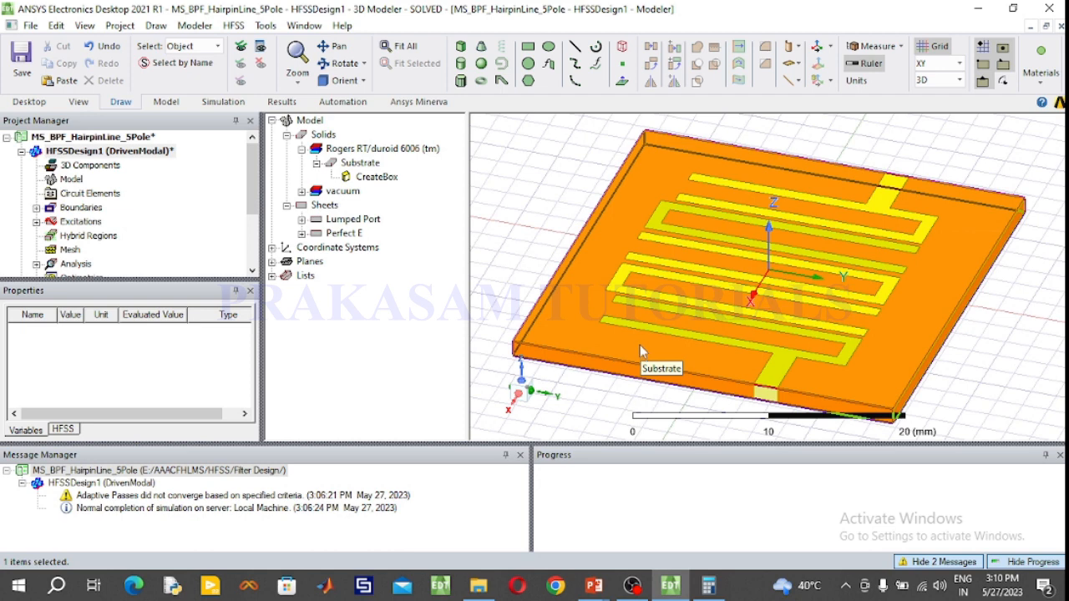
- Rotate the filter to a near-top view to examine the five hairpin resonators and the two feed lines
left_click(341, 62)
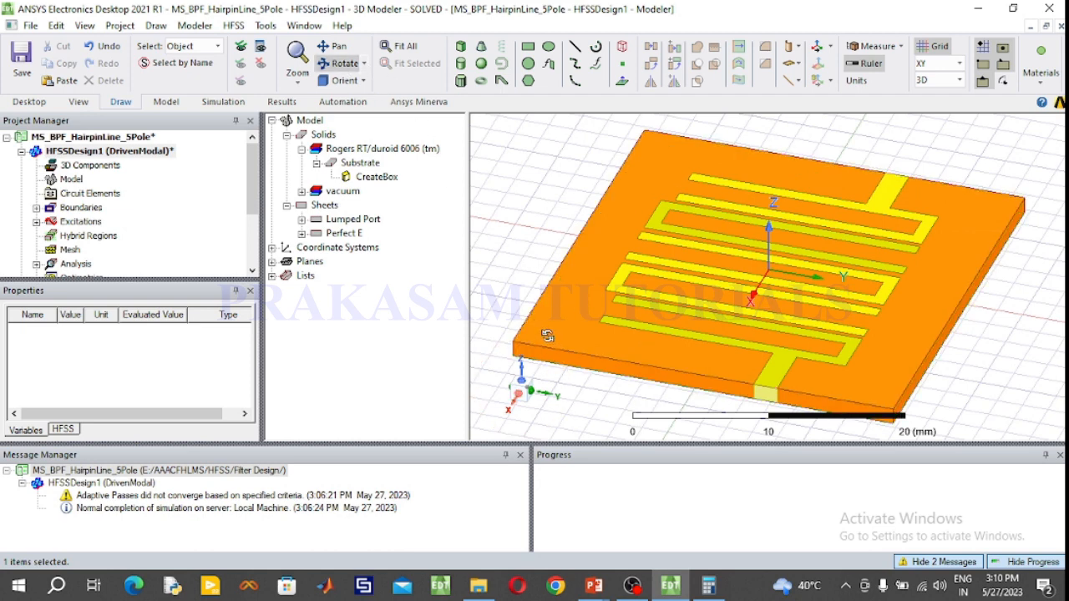
left_click_drag(546, 335, 687, 327)
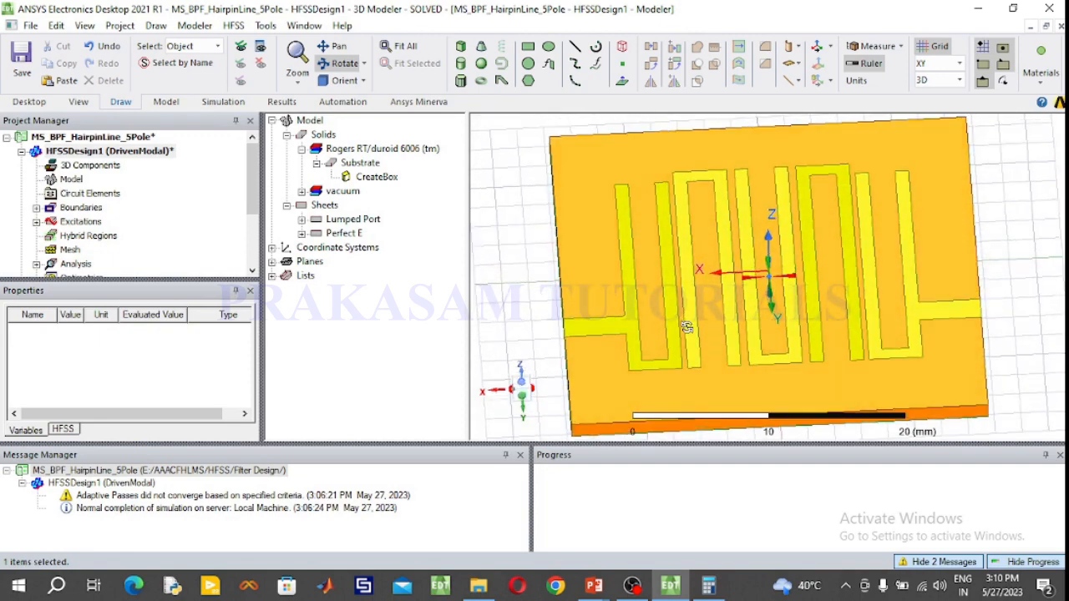
left_click_drag(752, 284, 747, 242)
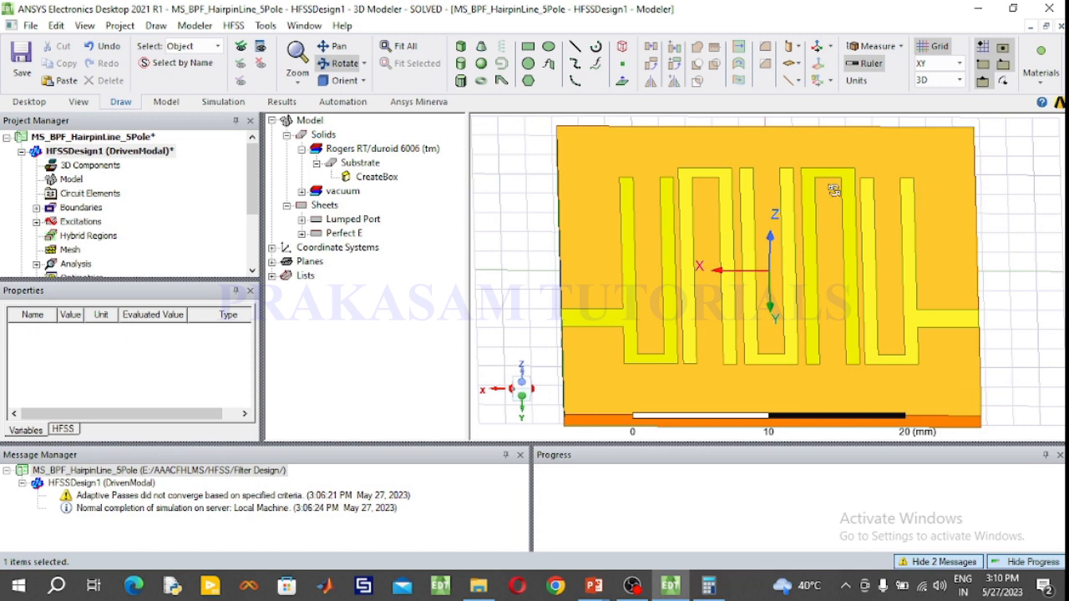
left_click_drag(835, 192, 830, 201)
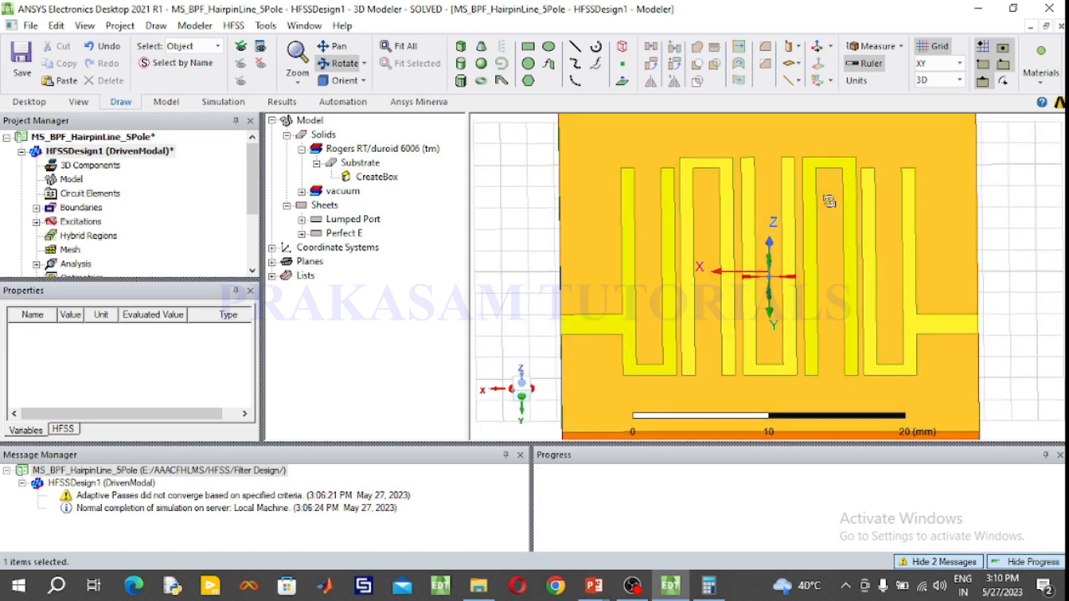
mouse_move(1026, 284)
left_mouse_down()
mouse_move(1033, 274)
mouse_move(1013, 279)
left_mouse_up()
left_click_drag(833, 257, 833, 262)
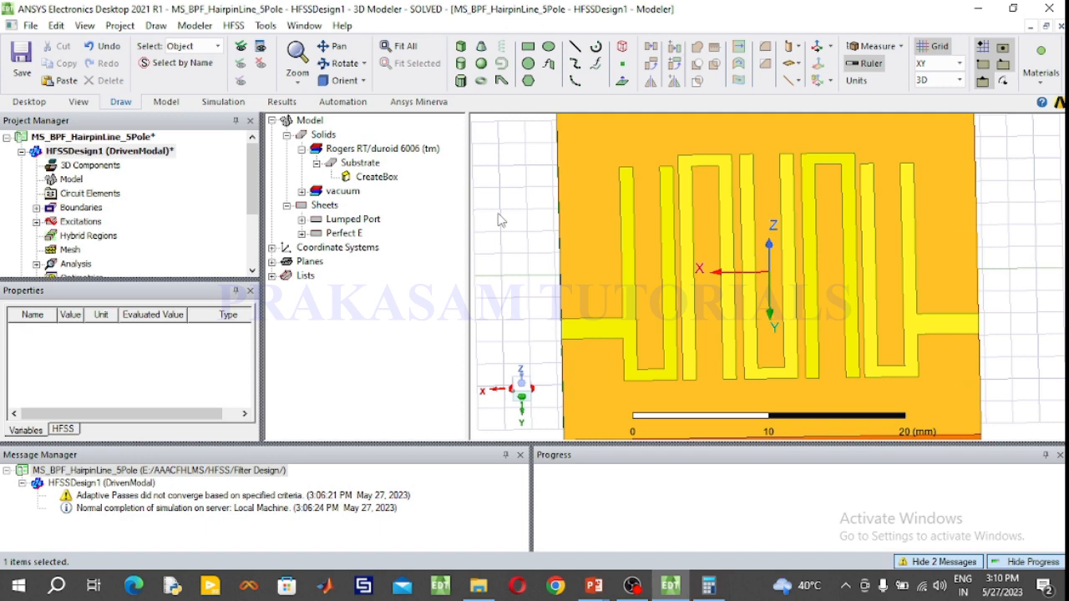
- Highlight the PerfE1 boundary to examine which surfaces it covers, restore the default orientation and clear the selection
left_click(36, 207)
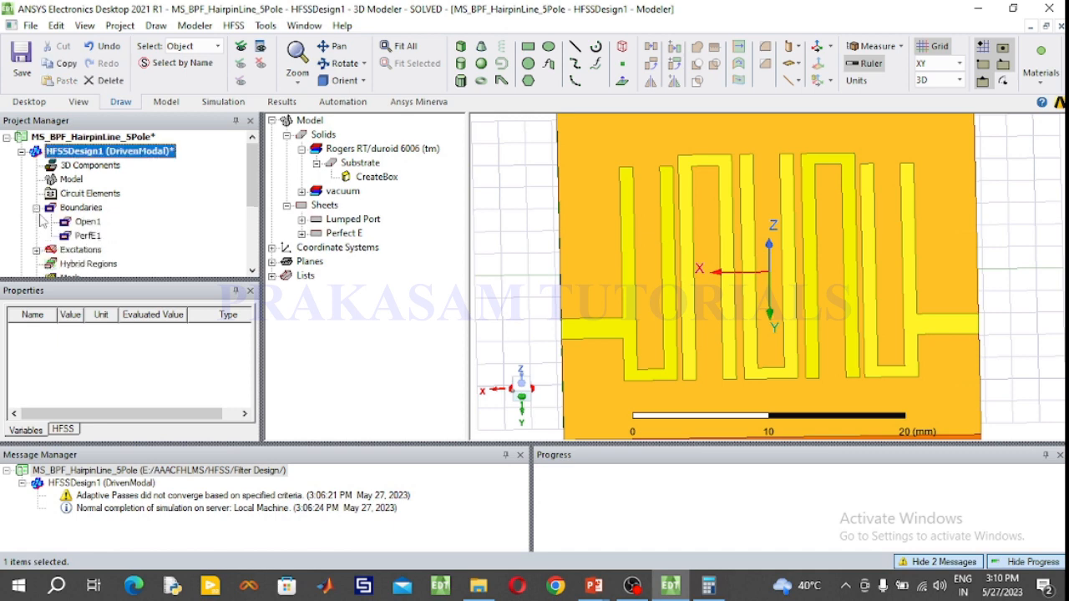
left_click(88, 236)
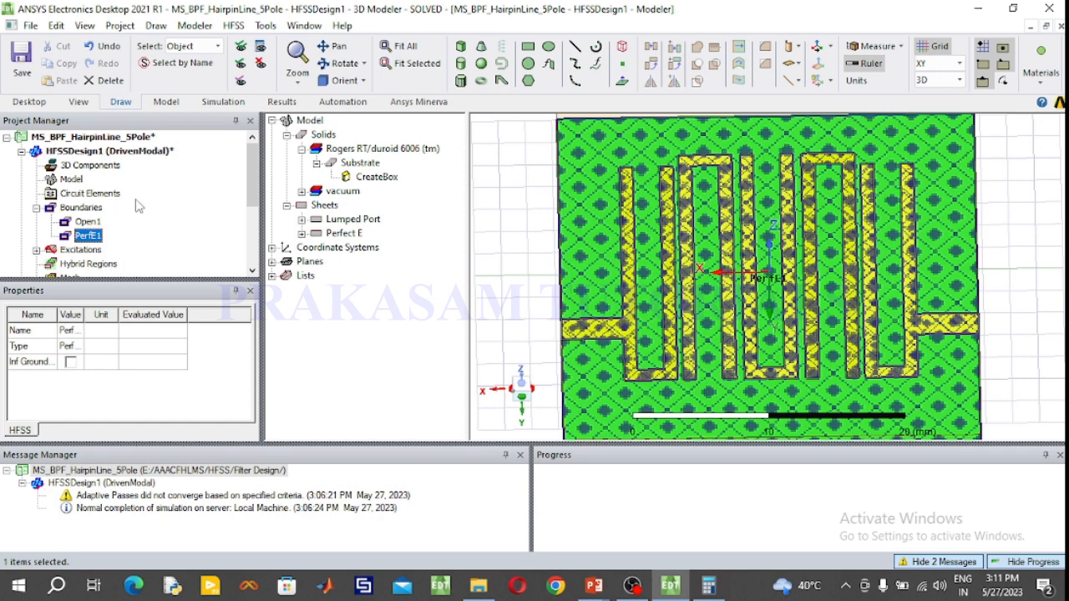
left_click(335, 83)
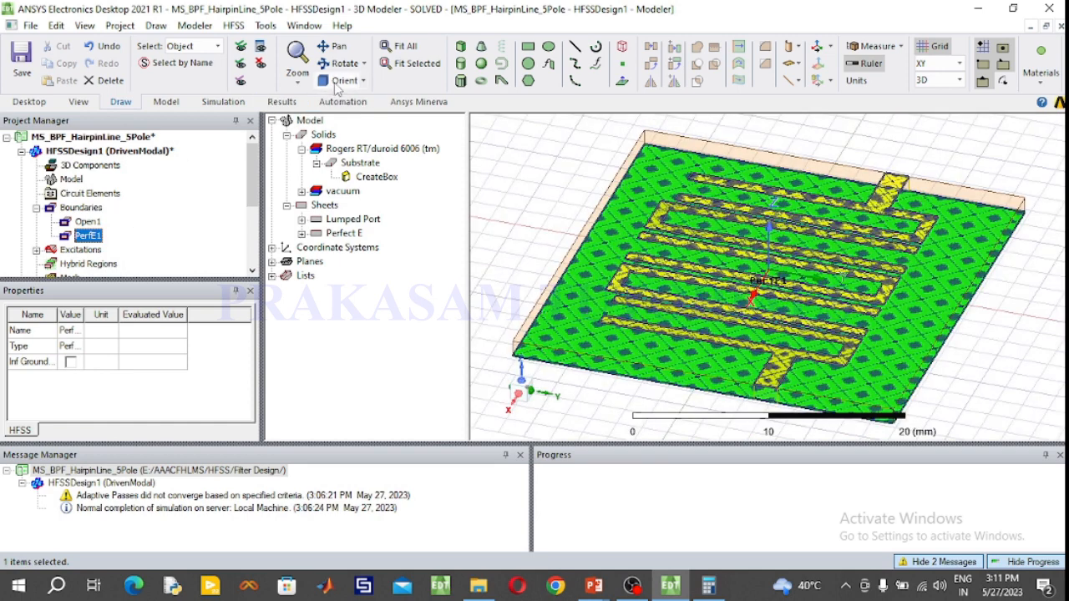
left_click(521, 201)
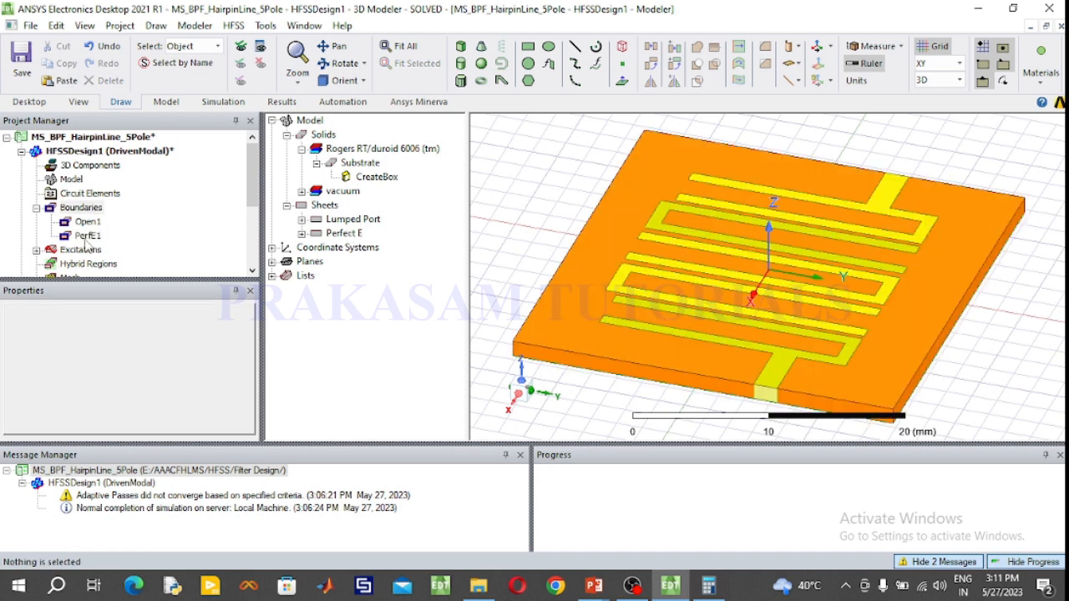
- Highlight lumped port excitations 1 and 2 in turn to examine their placement on the feed lines, then restore the default orientation
double_click(50, 250)
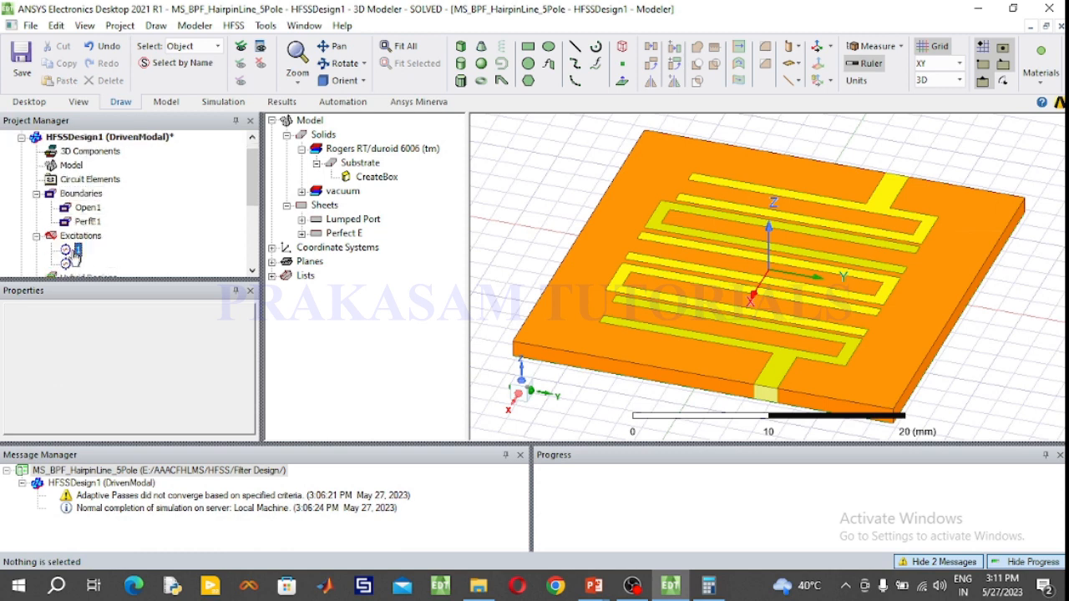
left_click(75, 251)
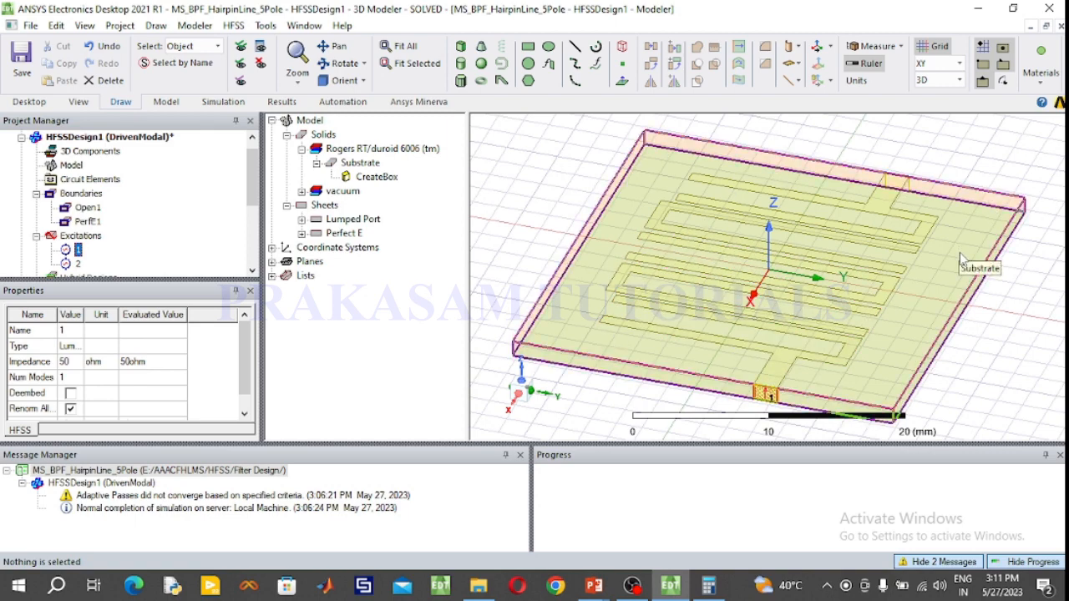
left_click(341, 64)
left_click_drag(597, 401, 493, 180)
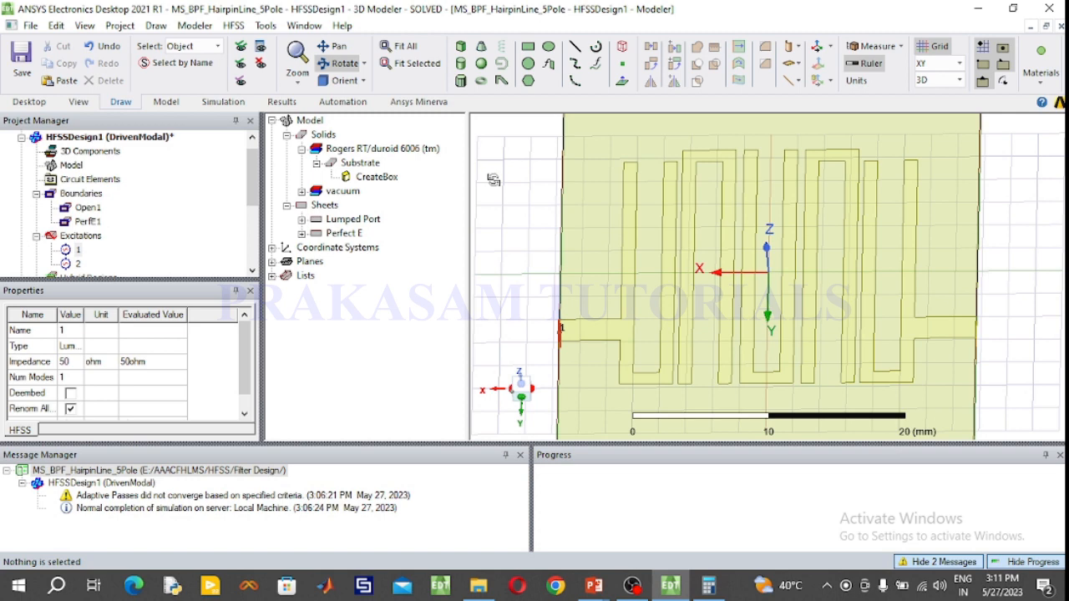
left_click(77, 264)
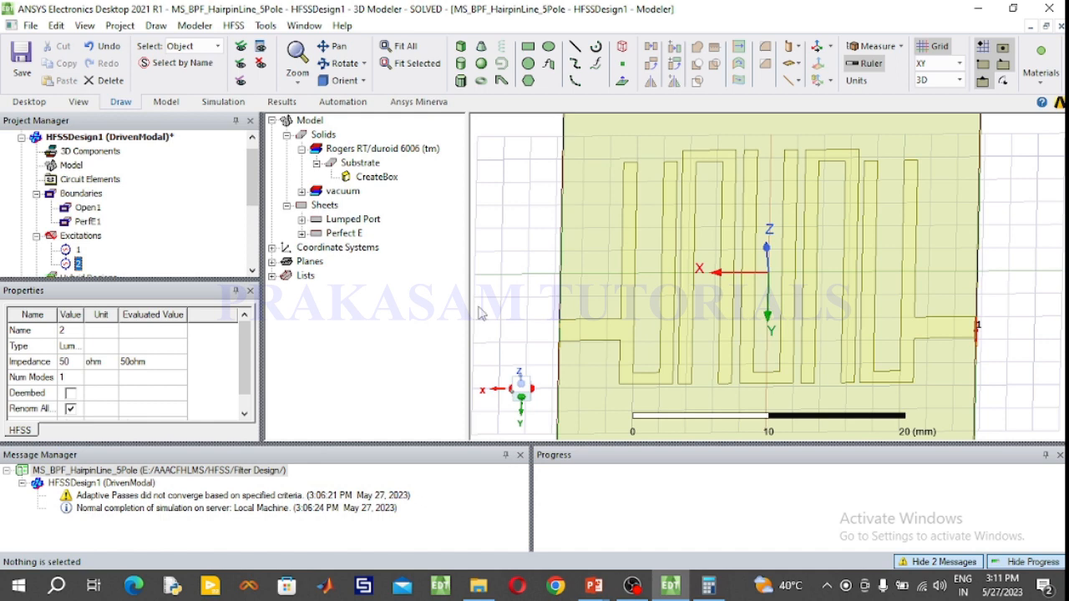
left_click(338, 81)
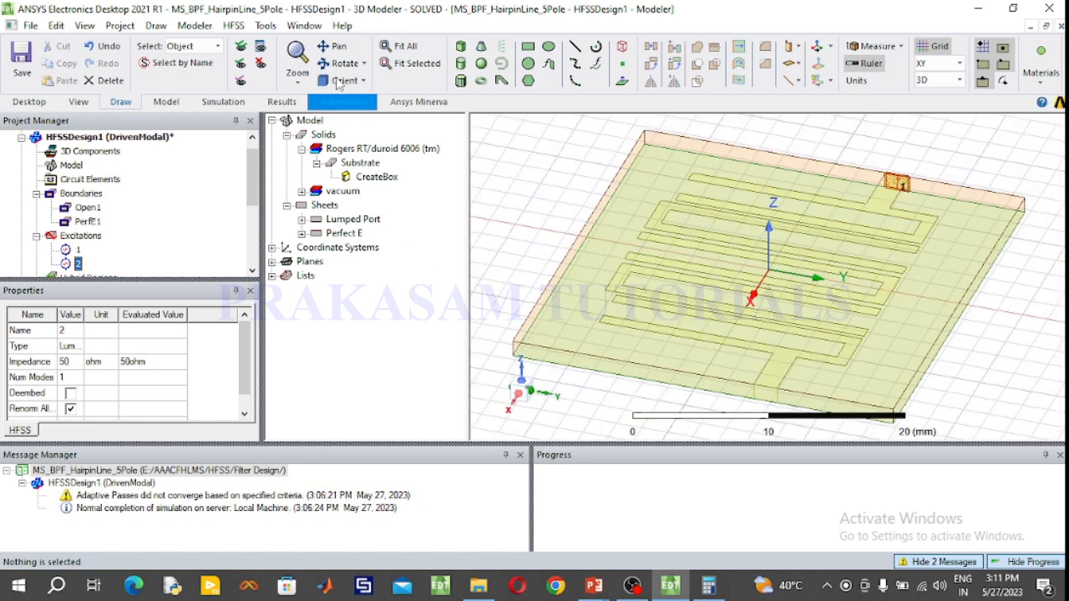